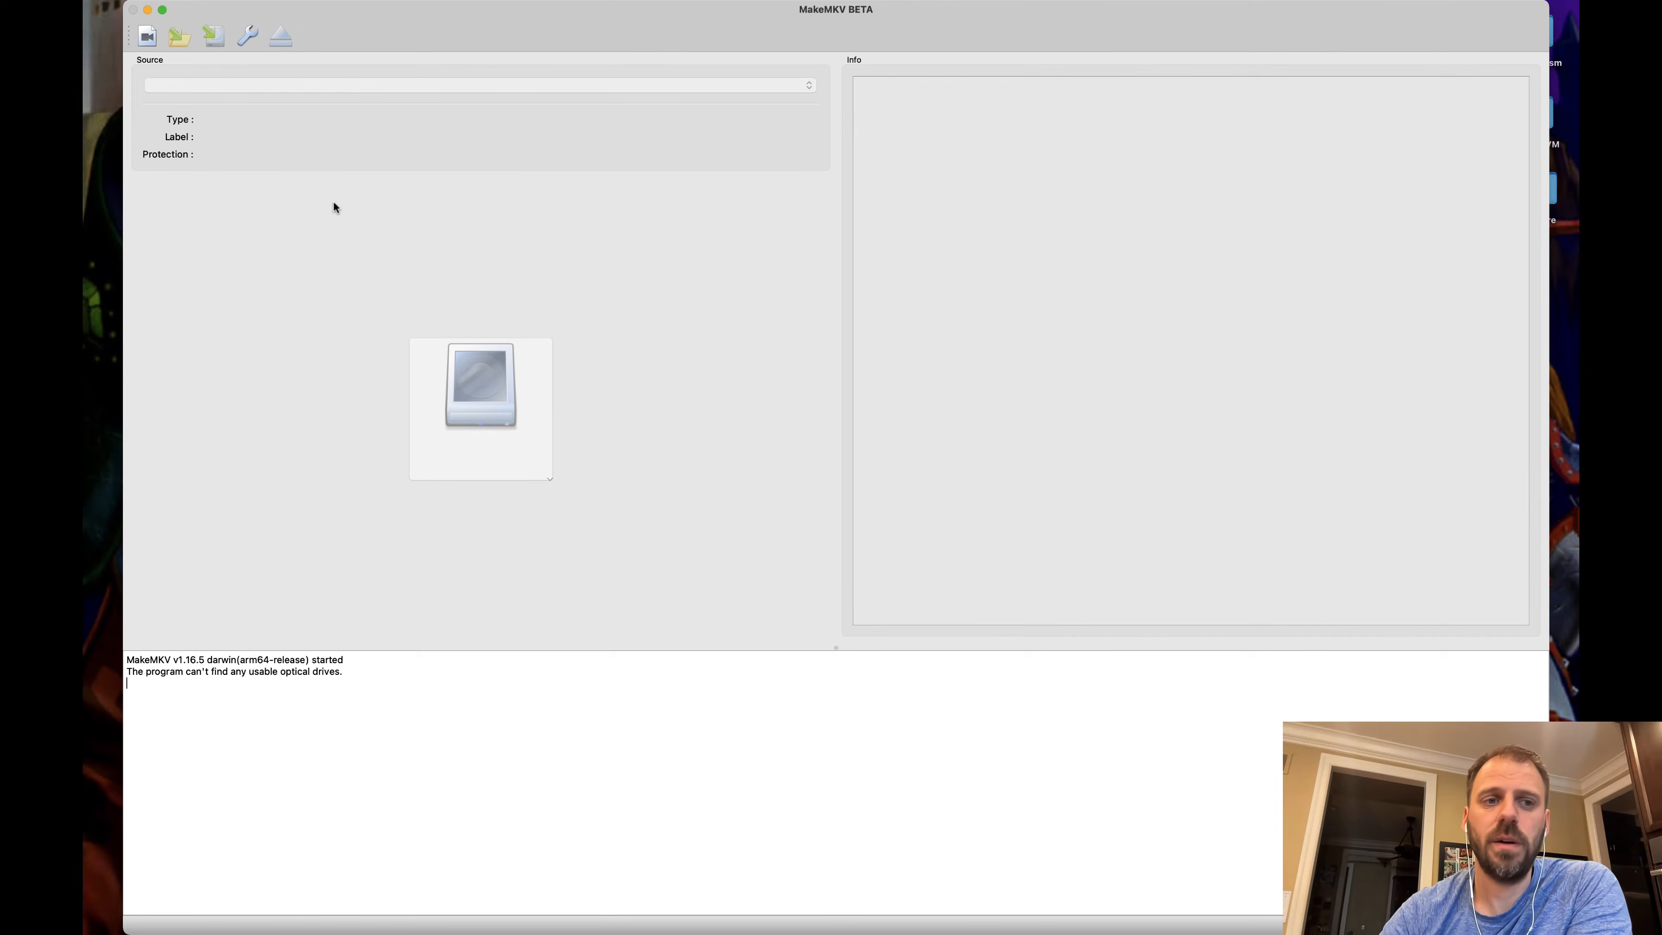
Open Star Wars (1977) [UHD].iso from the Demo folder on DS1821 and agree to continue with AnyDVD enabled
{"action": "left_click", "coordinate": [146, 42]}
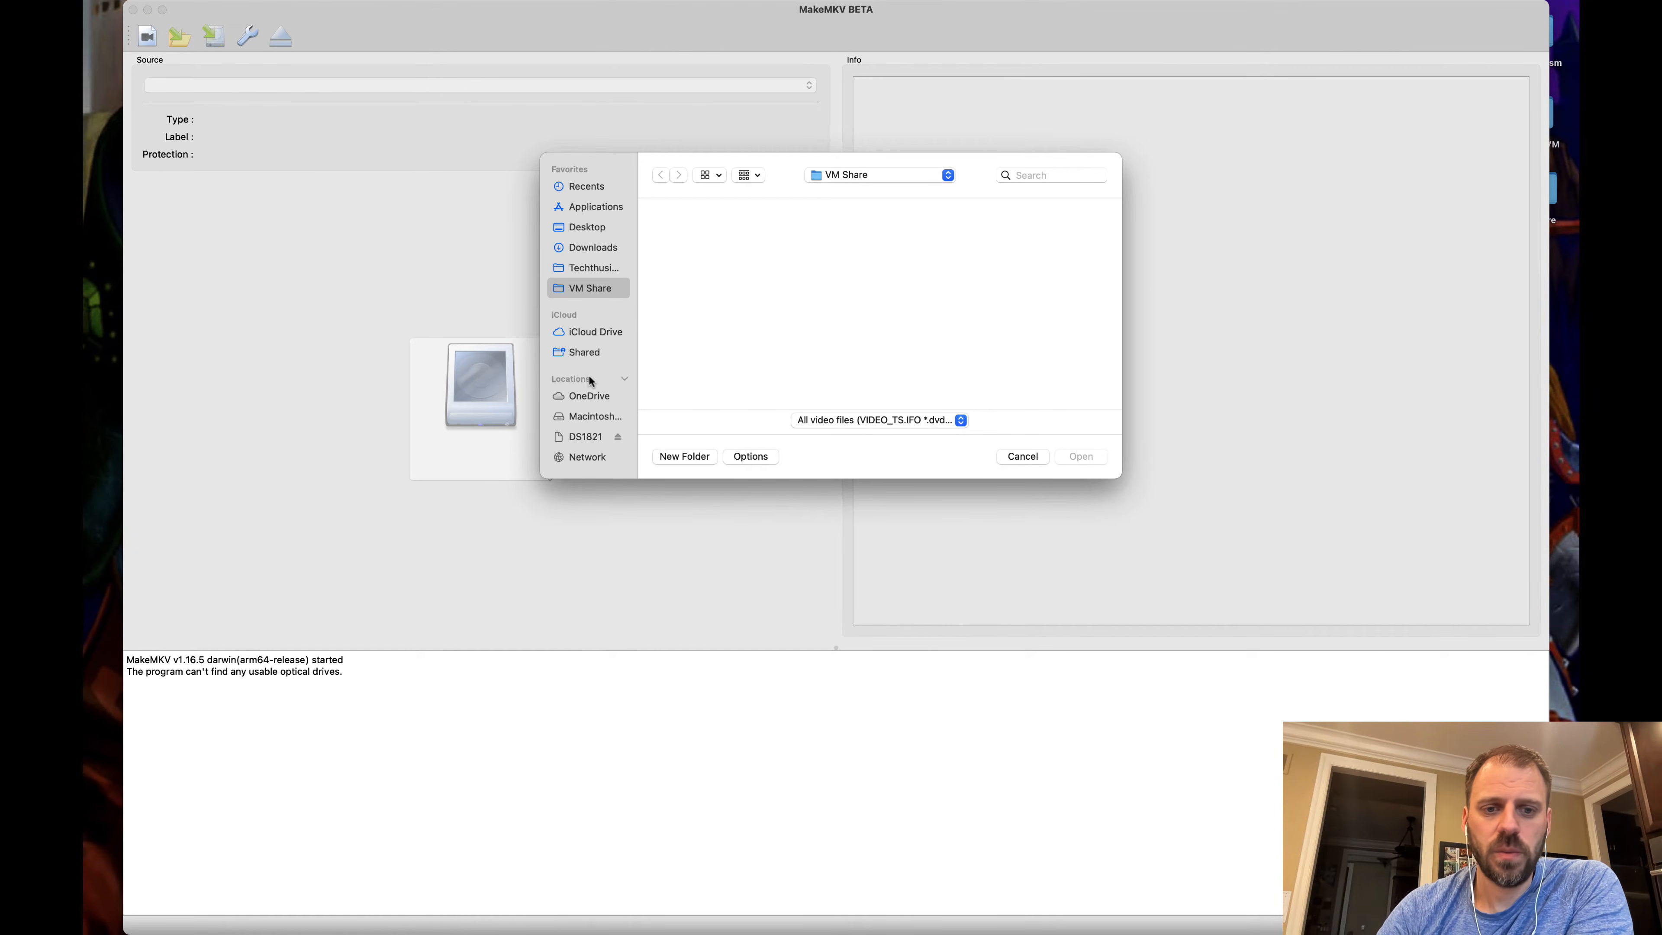
{"action": "left_click", "coordinate": [585, 437]}
{"action": "scroll", "coordinate": [884, 287], "scroll_direction": "down", "scroll_amount": 4}
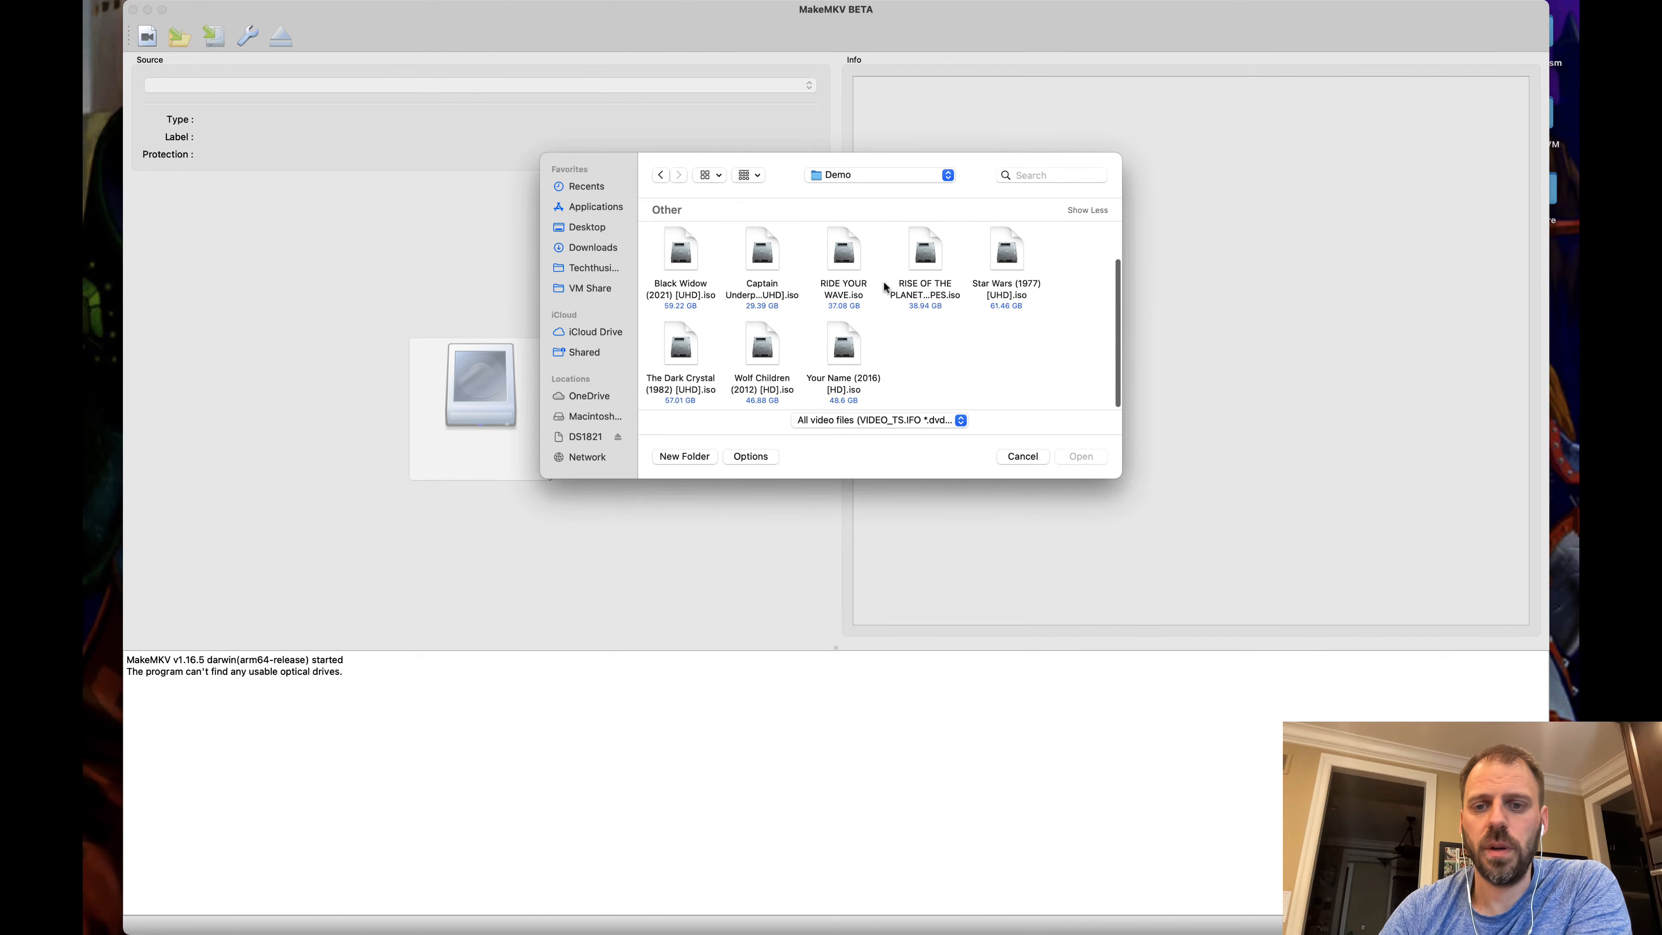
{"action": "left_click", "coordinate": [1006, 259]}
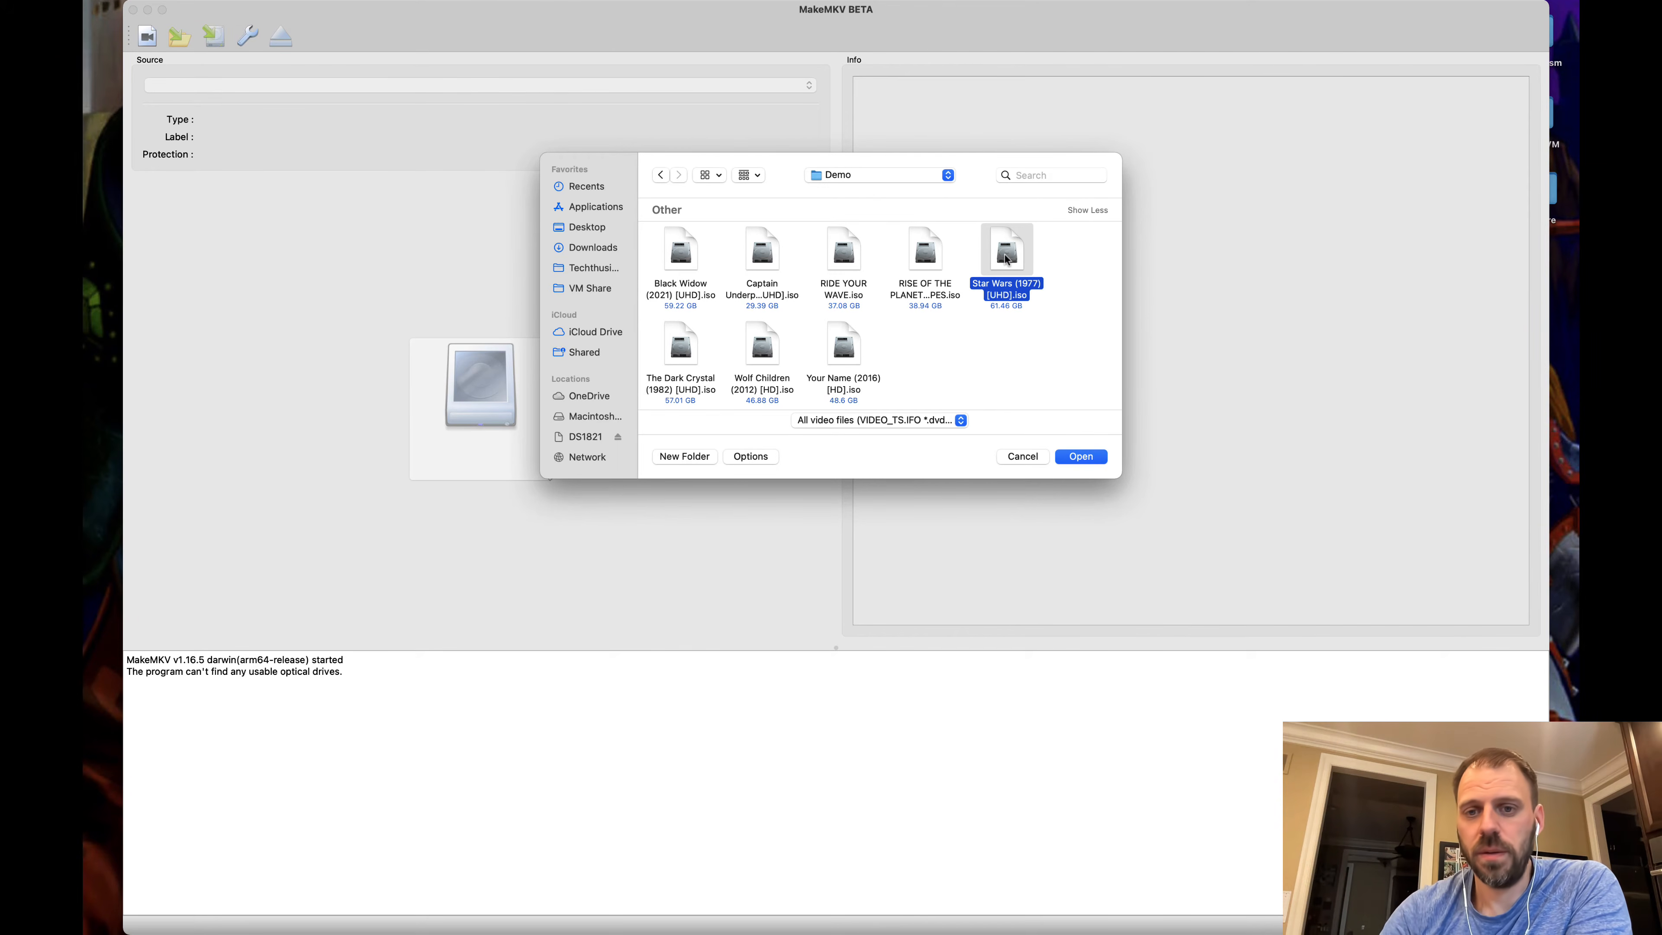
{"action": "left_click", "coordinate": [1080, 456]}
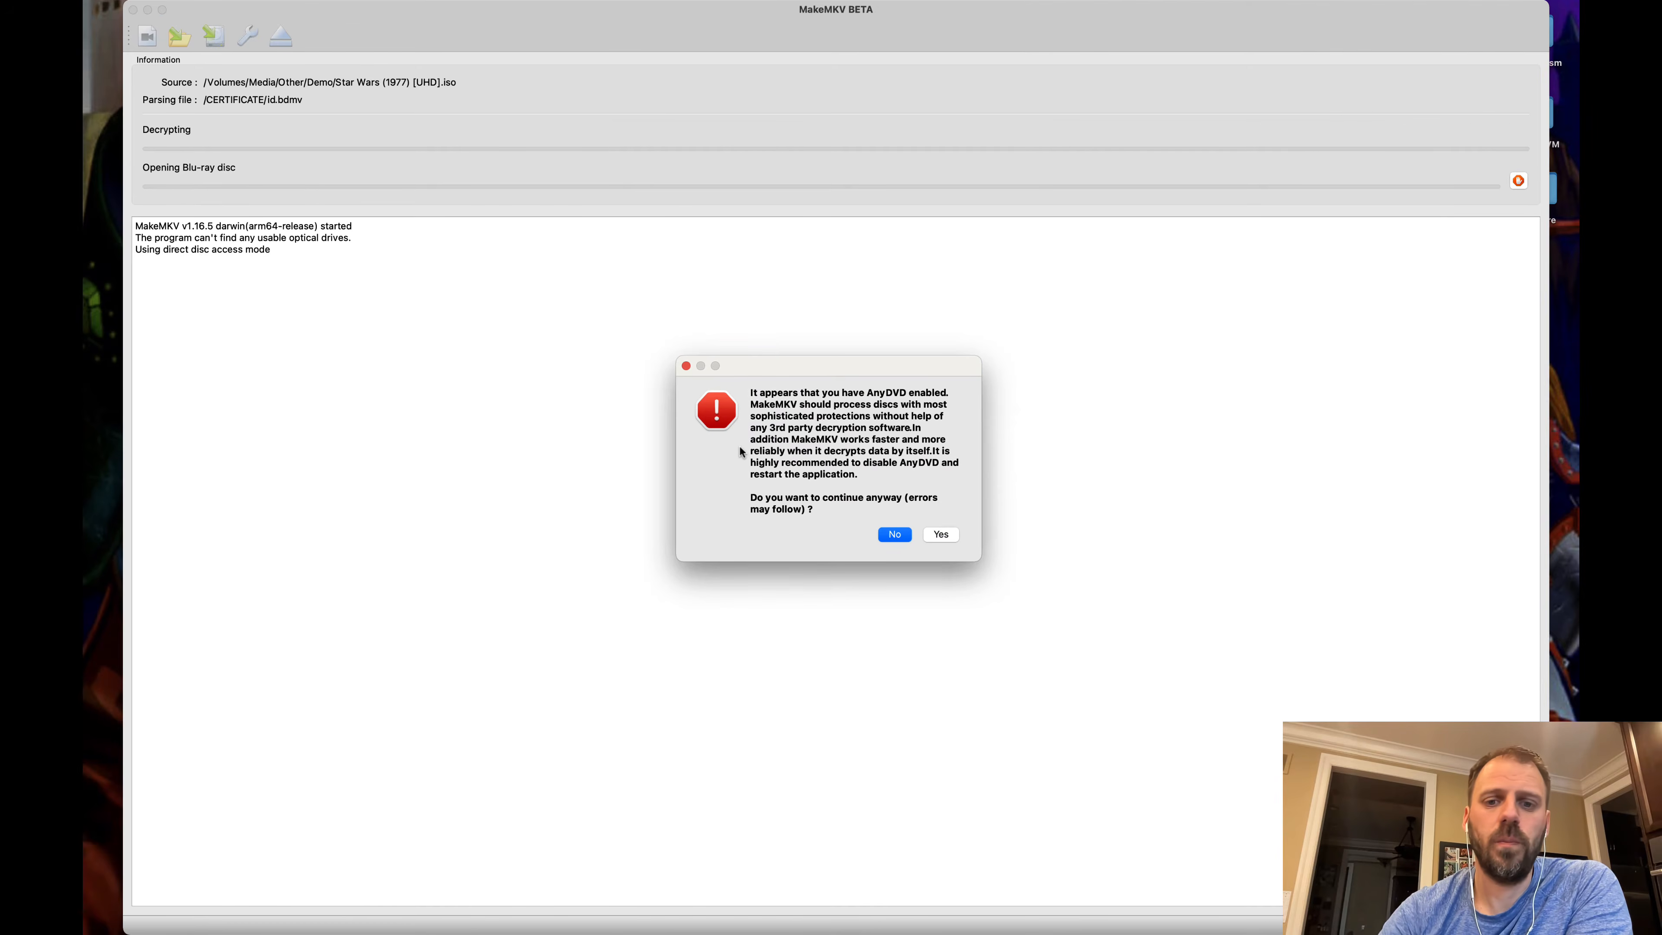
{"action": "left_click", "coordinate": [940, 535]}
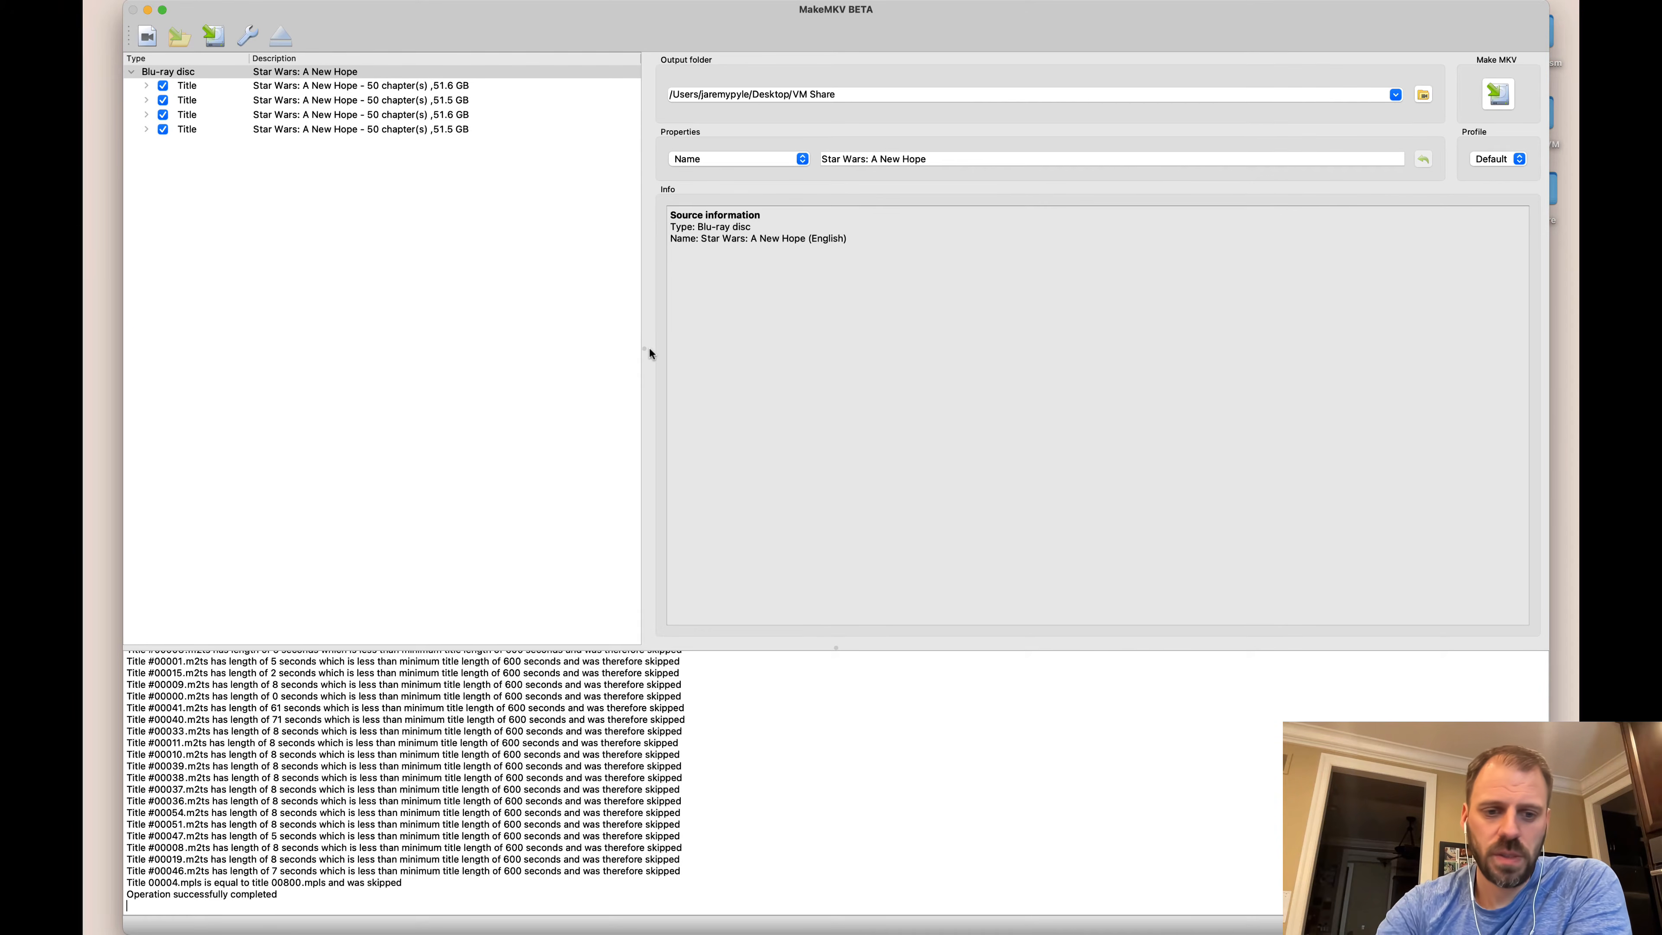
Review the disc scan log to see which titles were added and which were skipped
{"action": "scroll", "coordinate": [576, 771], "scroll_direction": "up", "scroll_amount": 5}
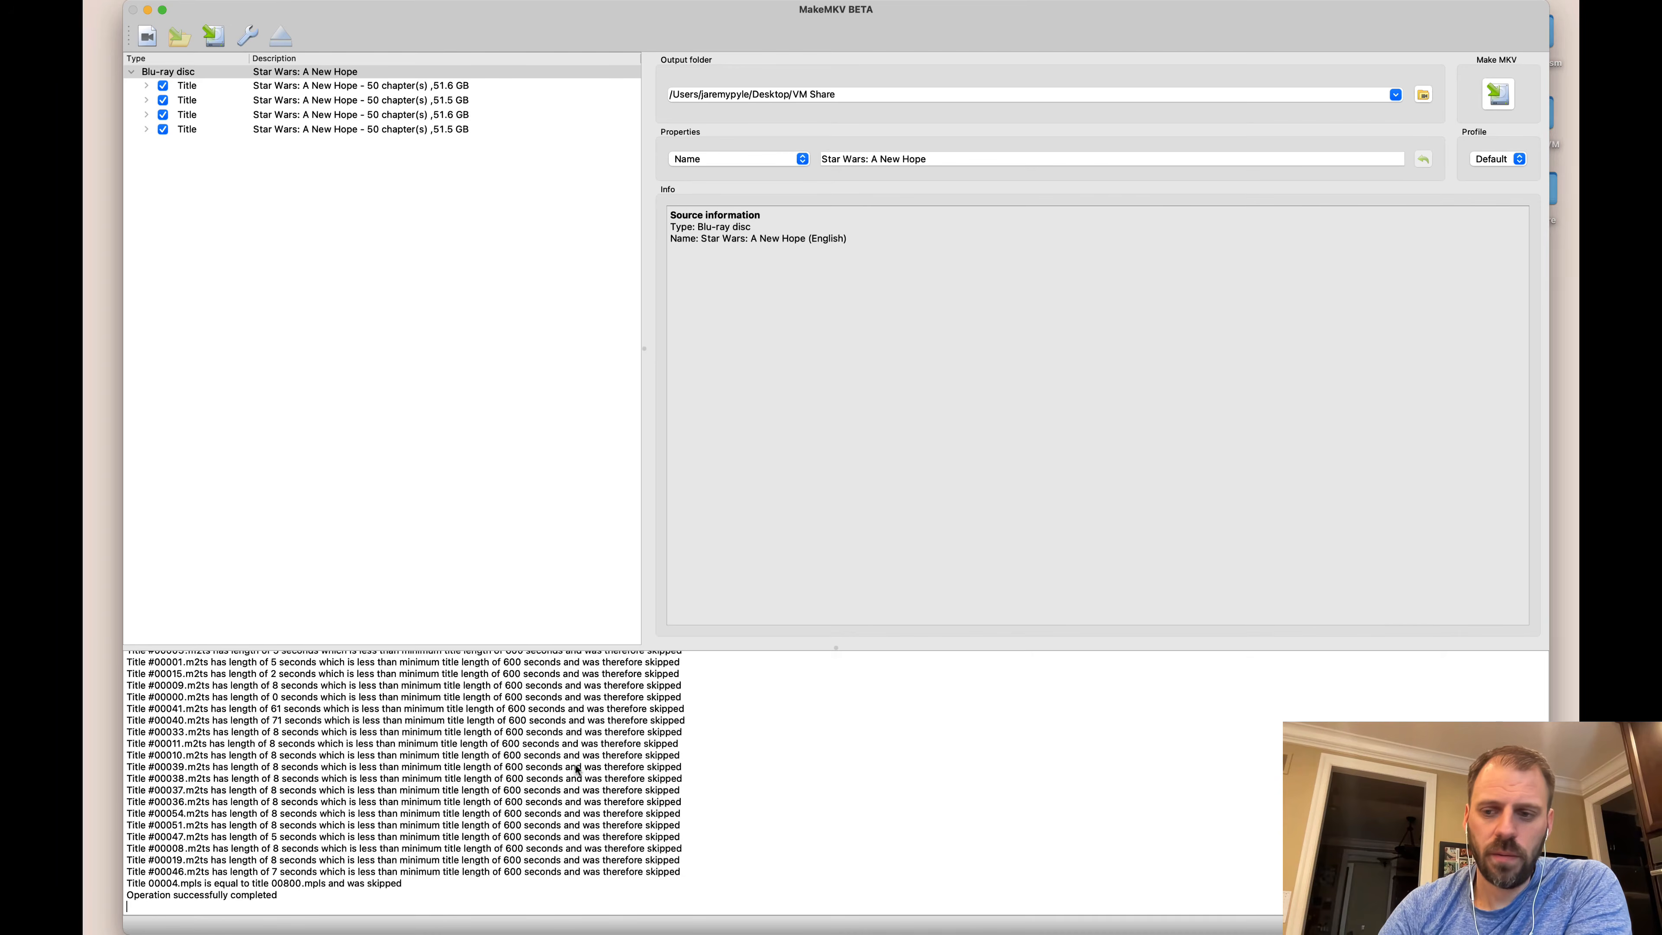
{"action": "scroll", "coordinate": [577, 770], "scroll_direction": "up", "scroll_amount": 15}
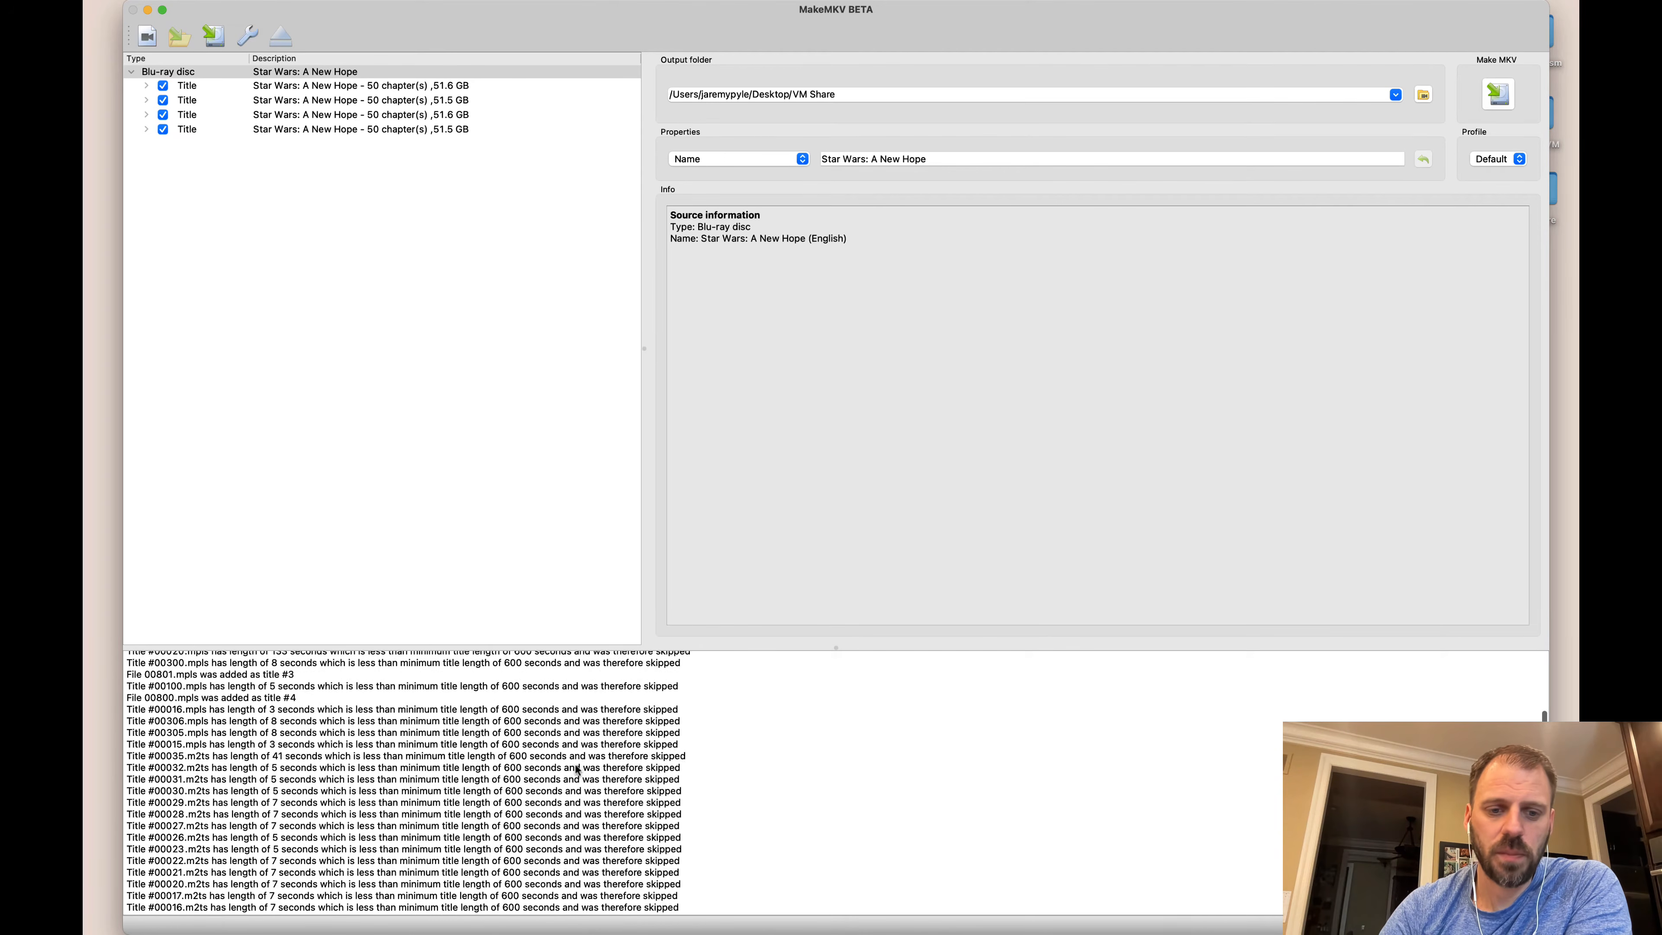
{"action": "scroll", "coordinate": [577, 770], "scroll_direction": "down", "scroll_amount": 10}
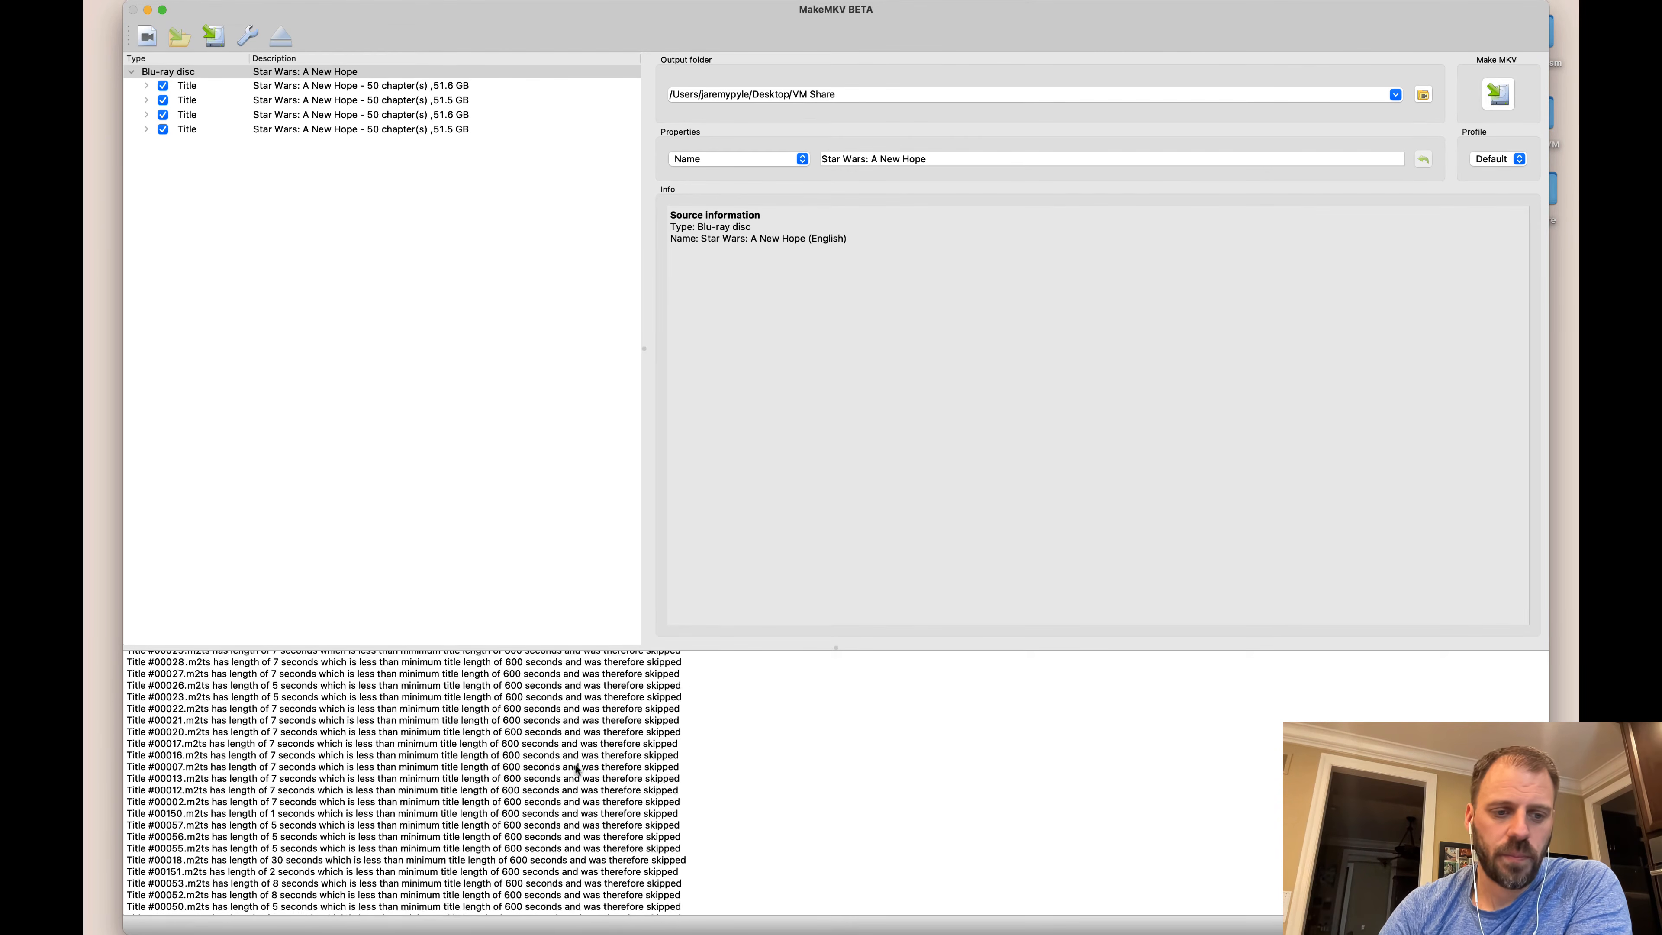
{"action": "scroll", "coordinate": [577, 770], "scroll_direction": "down", "scroll_amount": 5}
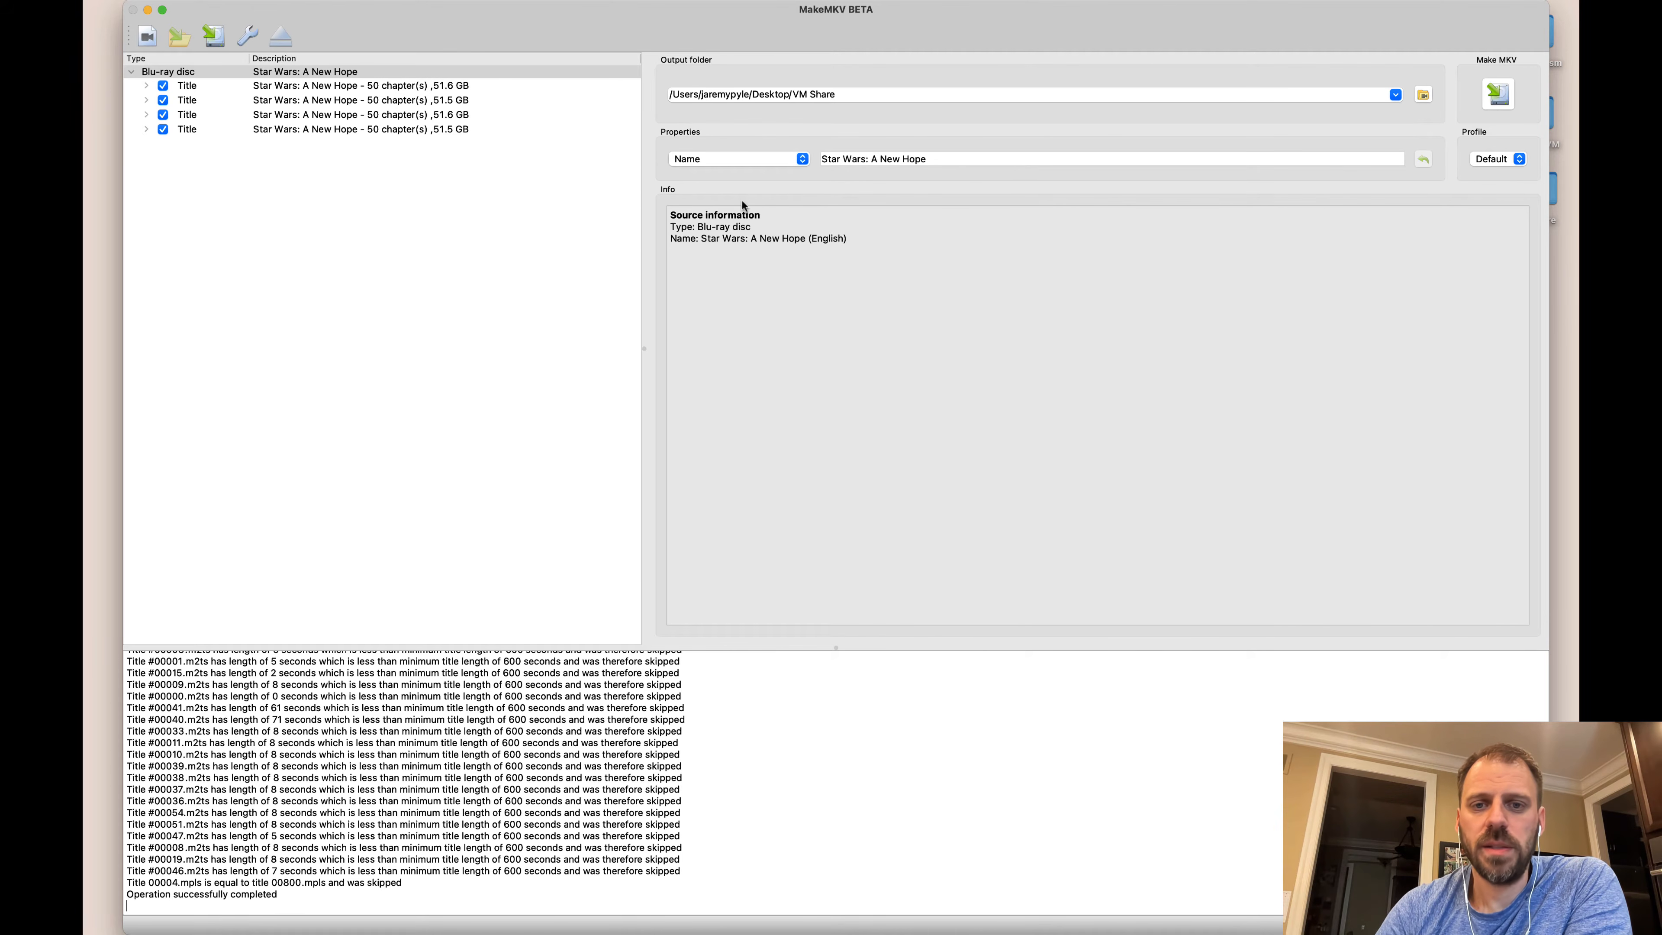
Check the available disc property and output profile options, leaving Name and Default selected
{"action": "left_click", "coordinate": [800, 159]}
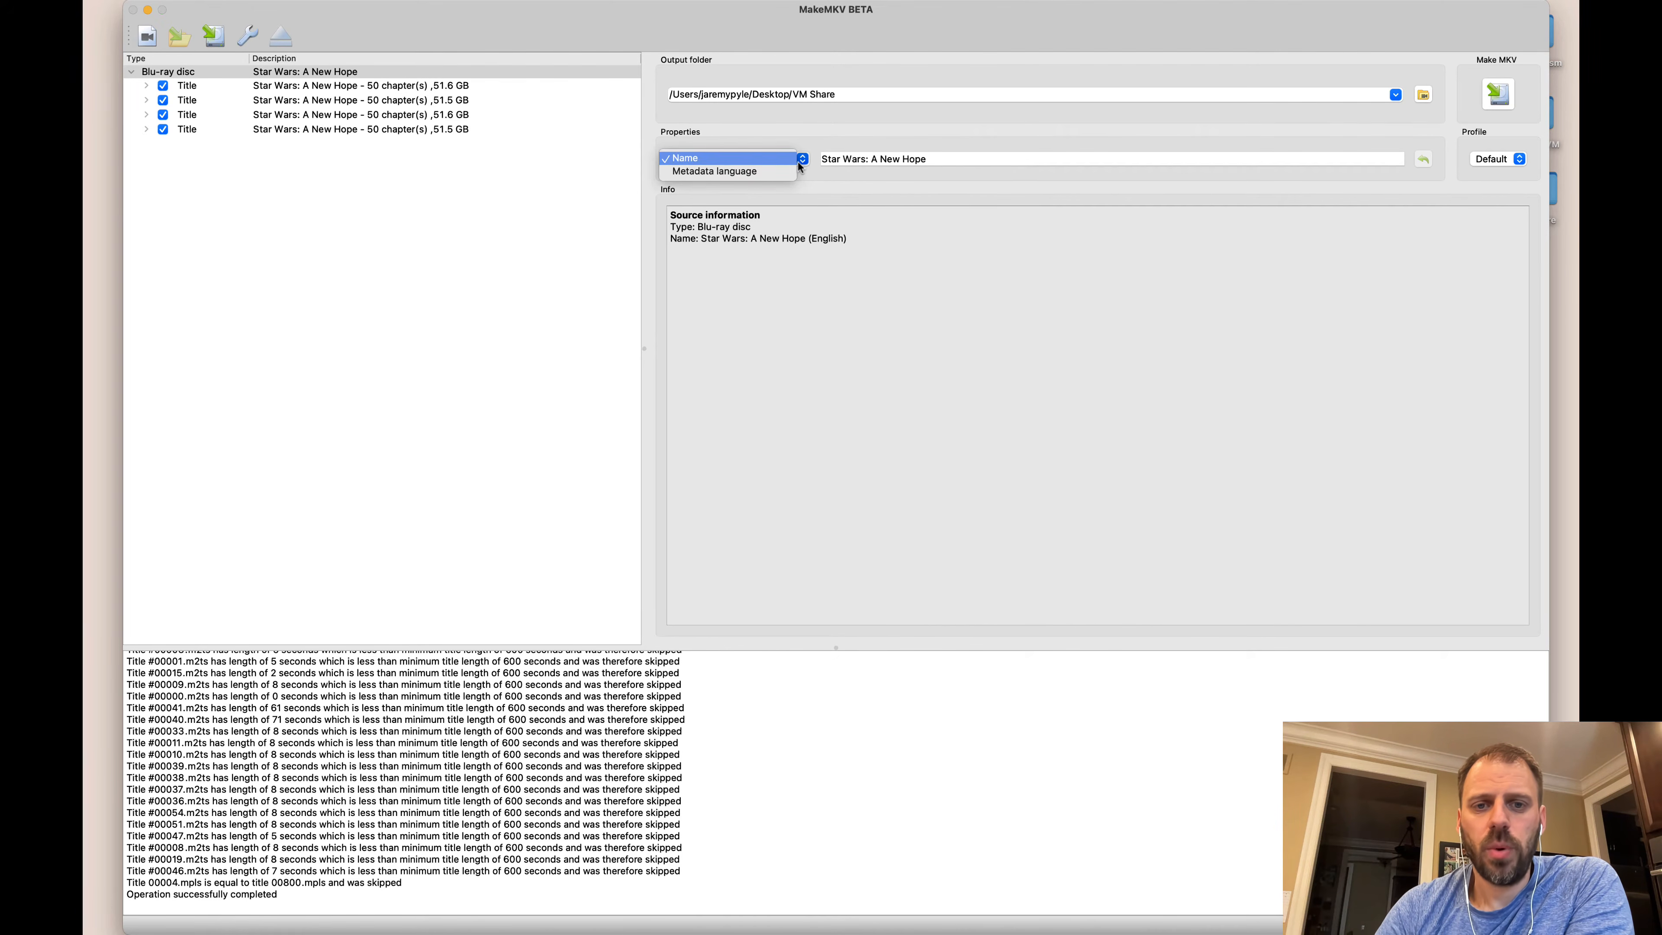
{"action": "left_click", "coordinate": [819, 141]}
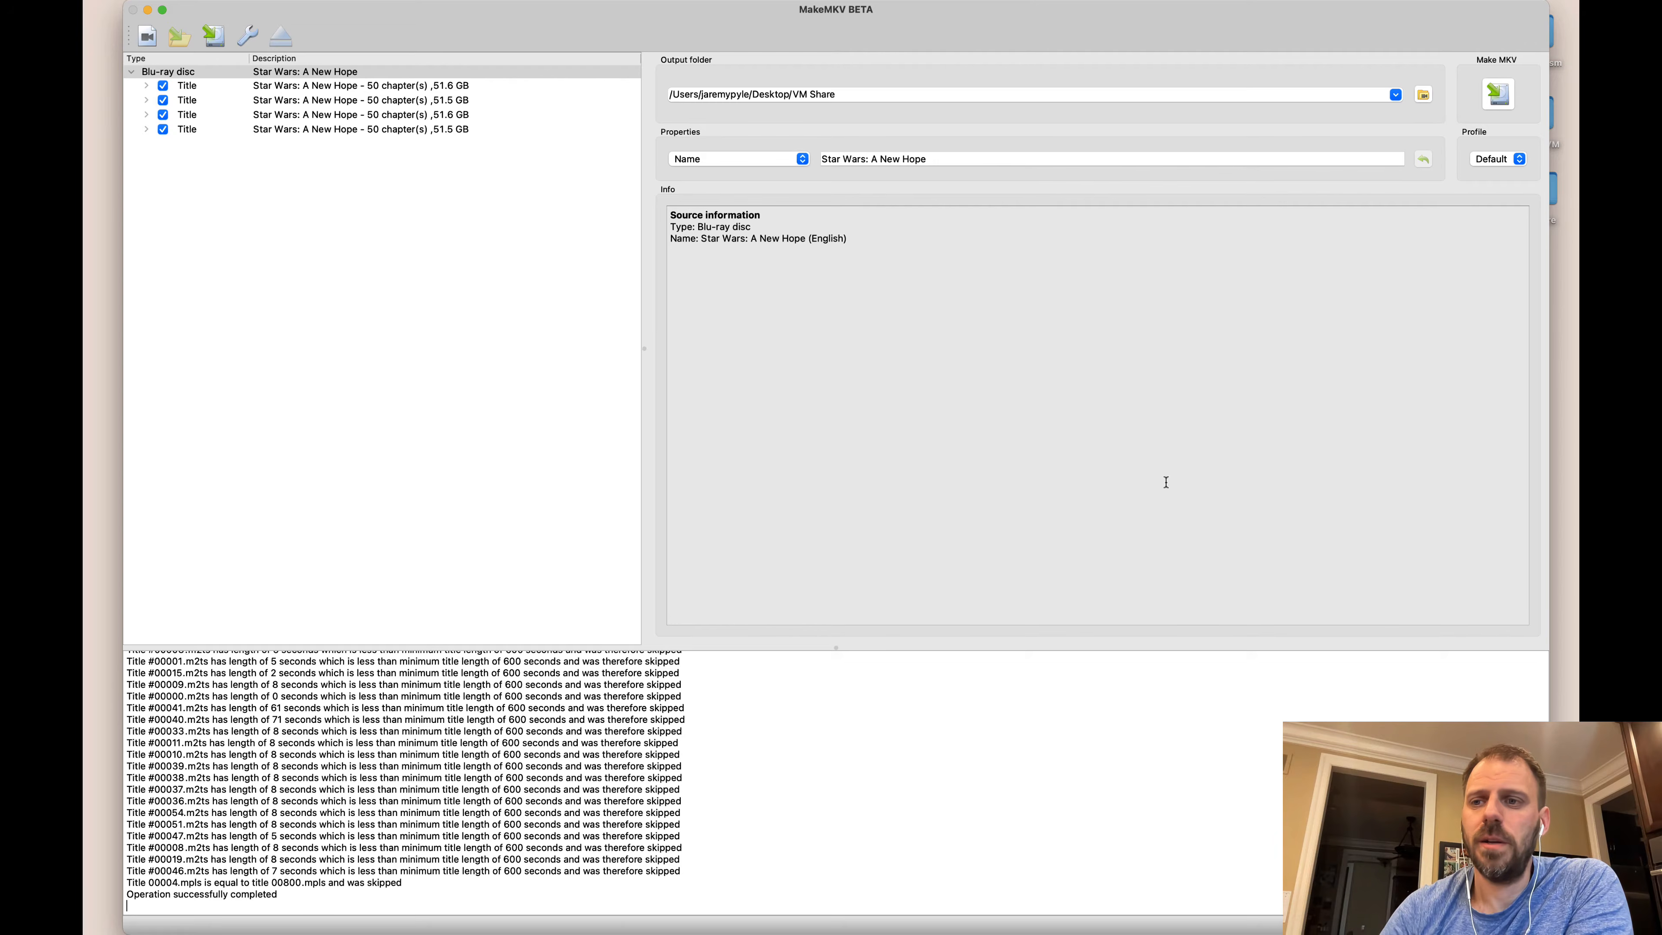
{"action": "left_click", "coordinate": [1492, 158]}
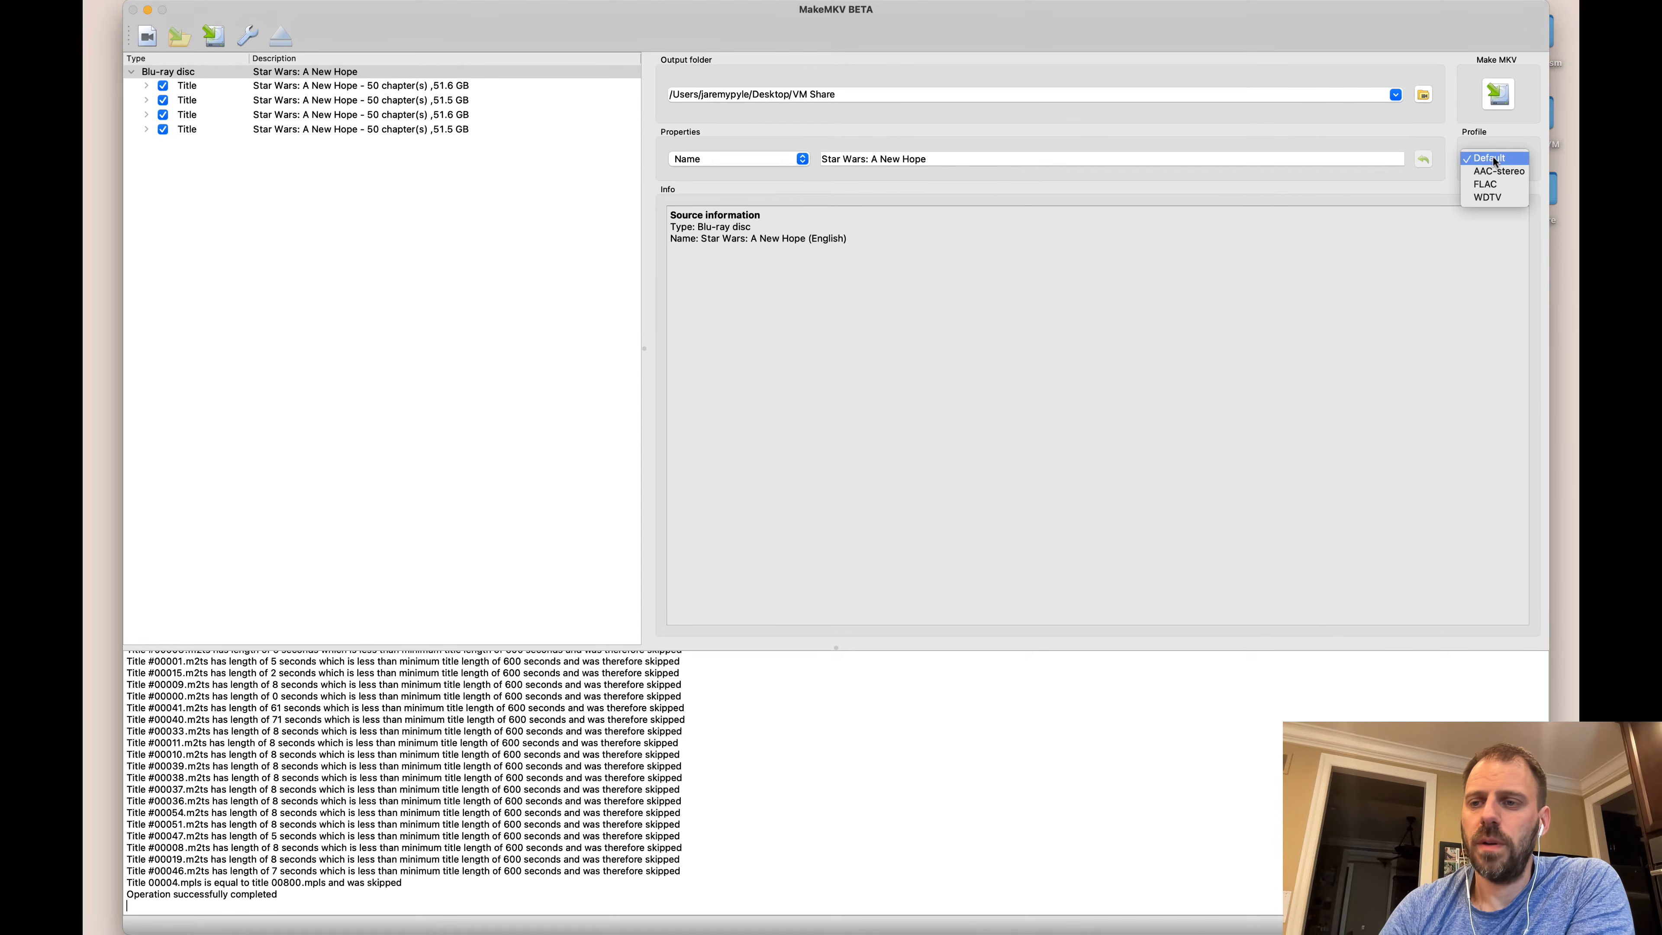
{"action": "left_click", "coordinate": [1488, 135]}
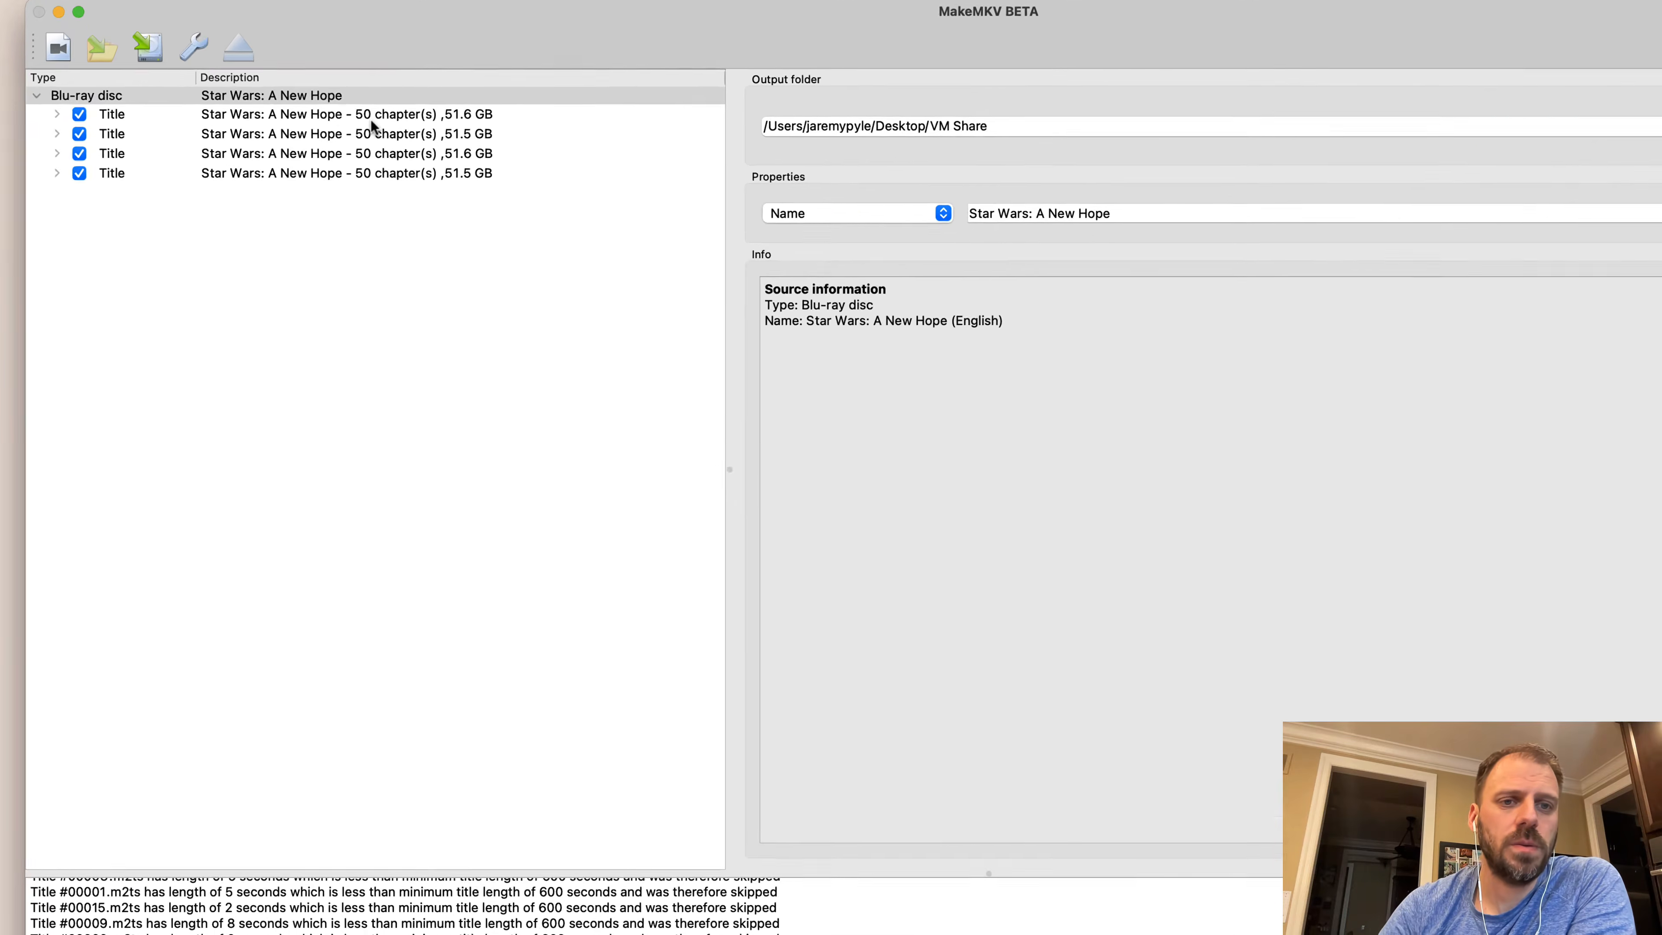
Compare the title information of the four Star Wars titles, focusing on the first title's source file name and segment map
{"action": "left_click", "coordinate": [371, 118]}
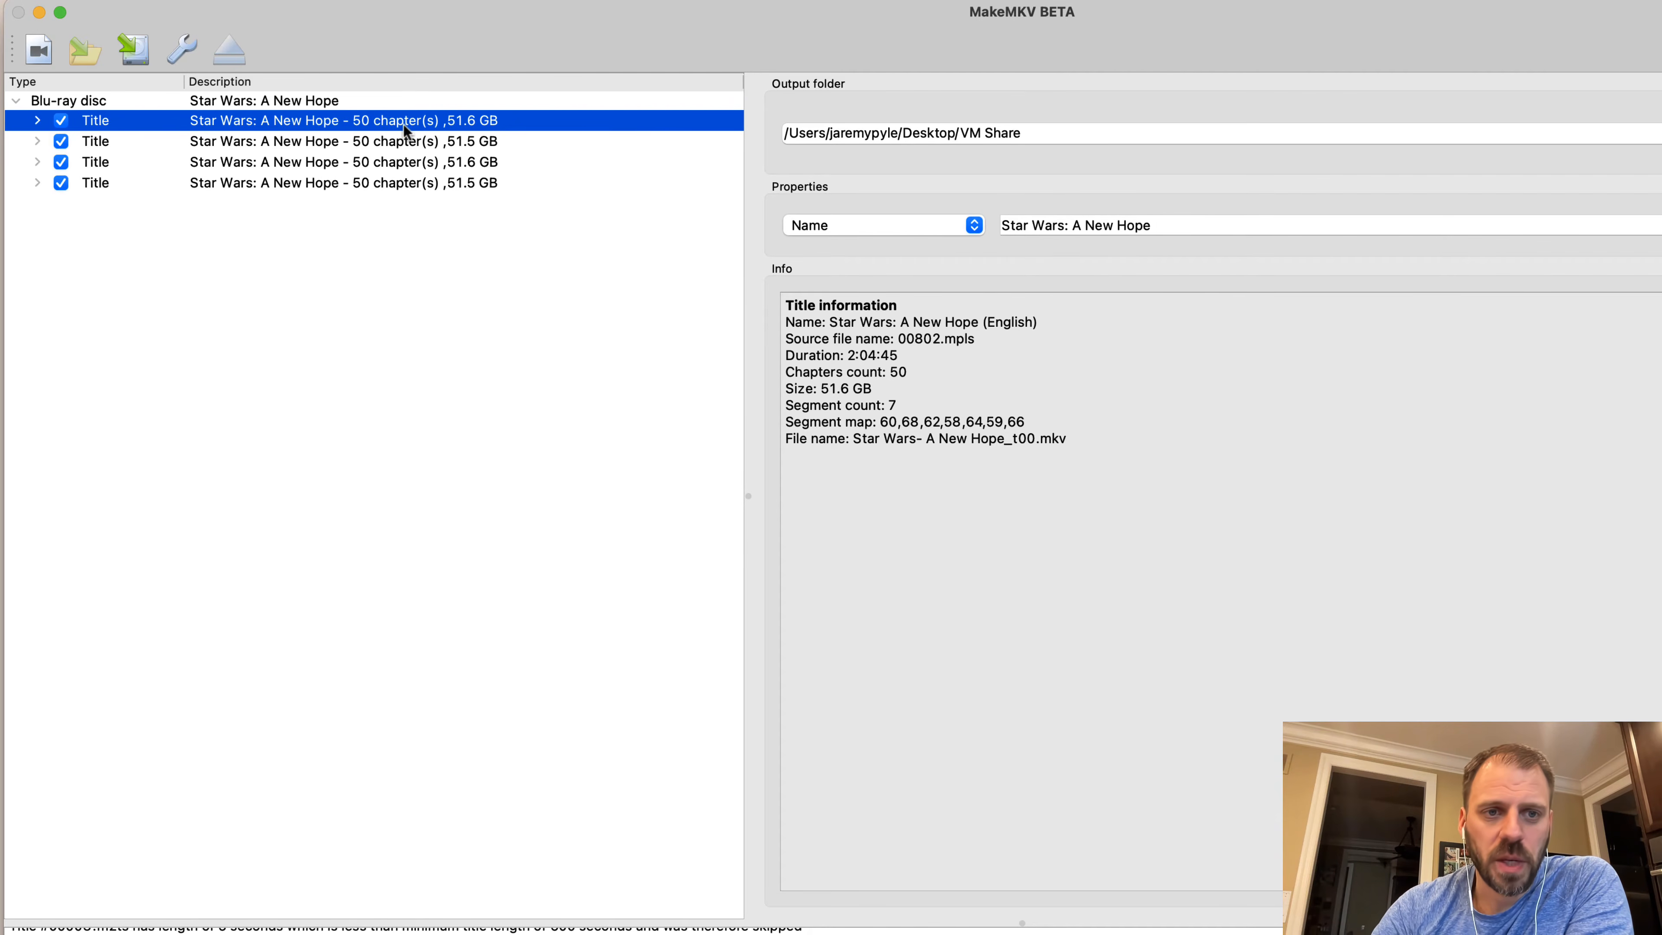
{"action": "left_click", "coordinate": [401, 140]}
{"action": "left_click", "coordinate": [402, 162]}
{"action": "left_click", "coordinate": [401, 192]}
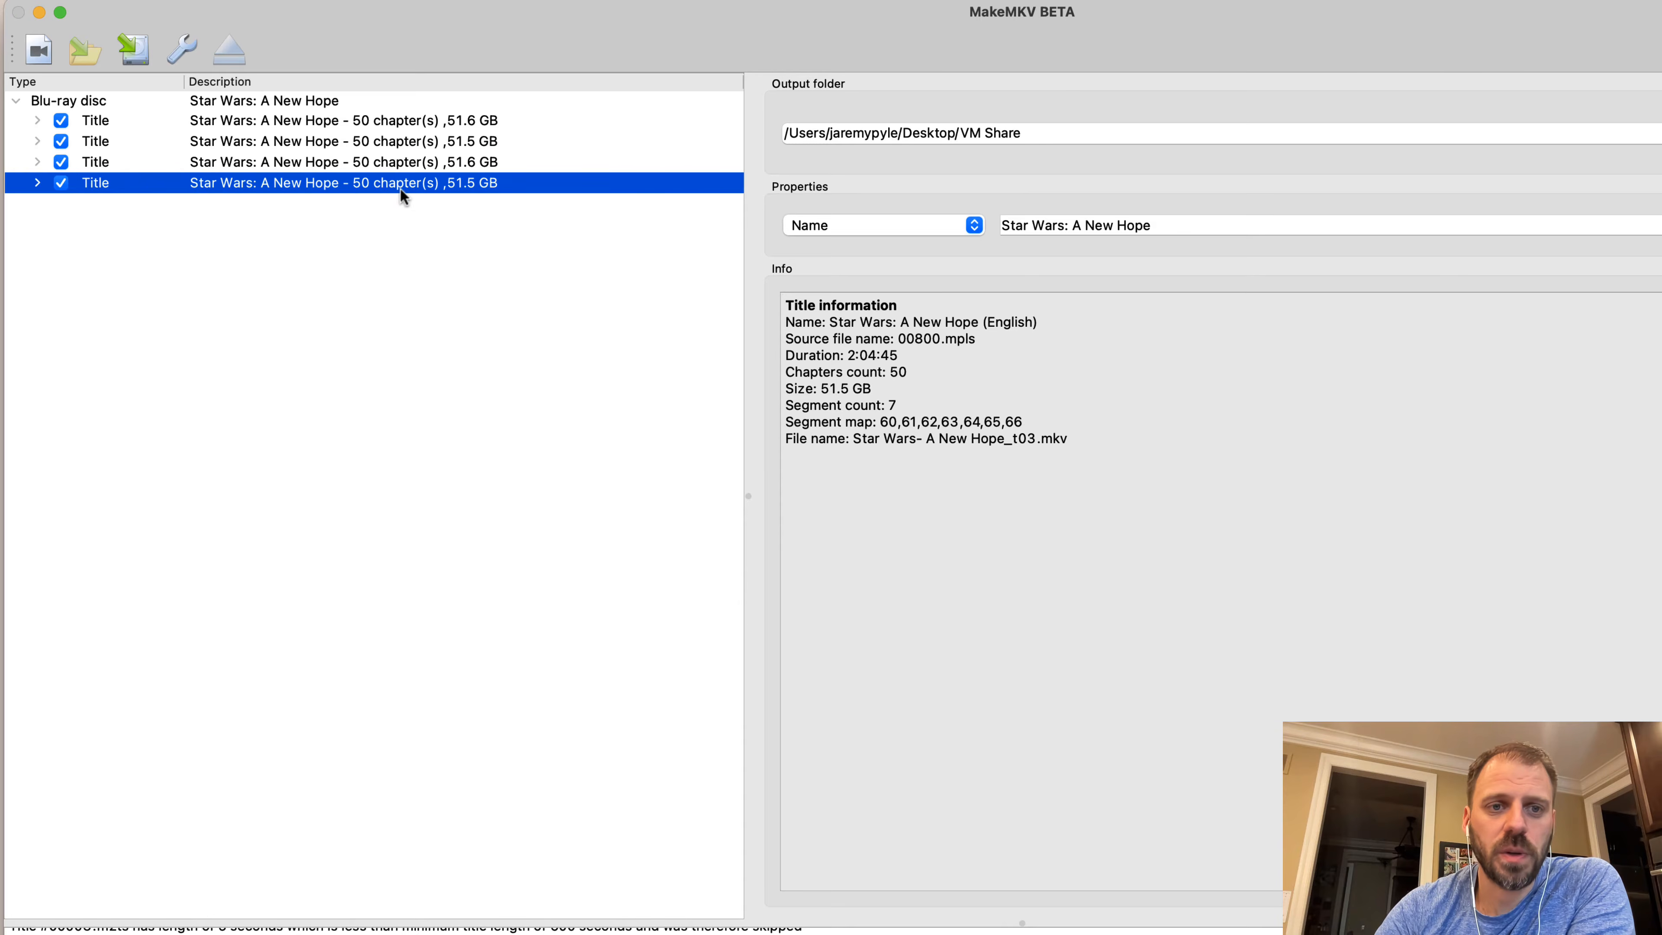
{"action": "left_click", "coordinate": [401, 117]}
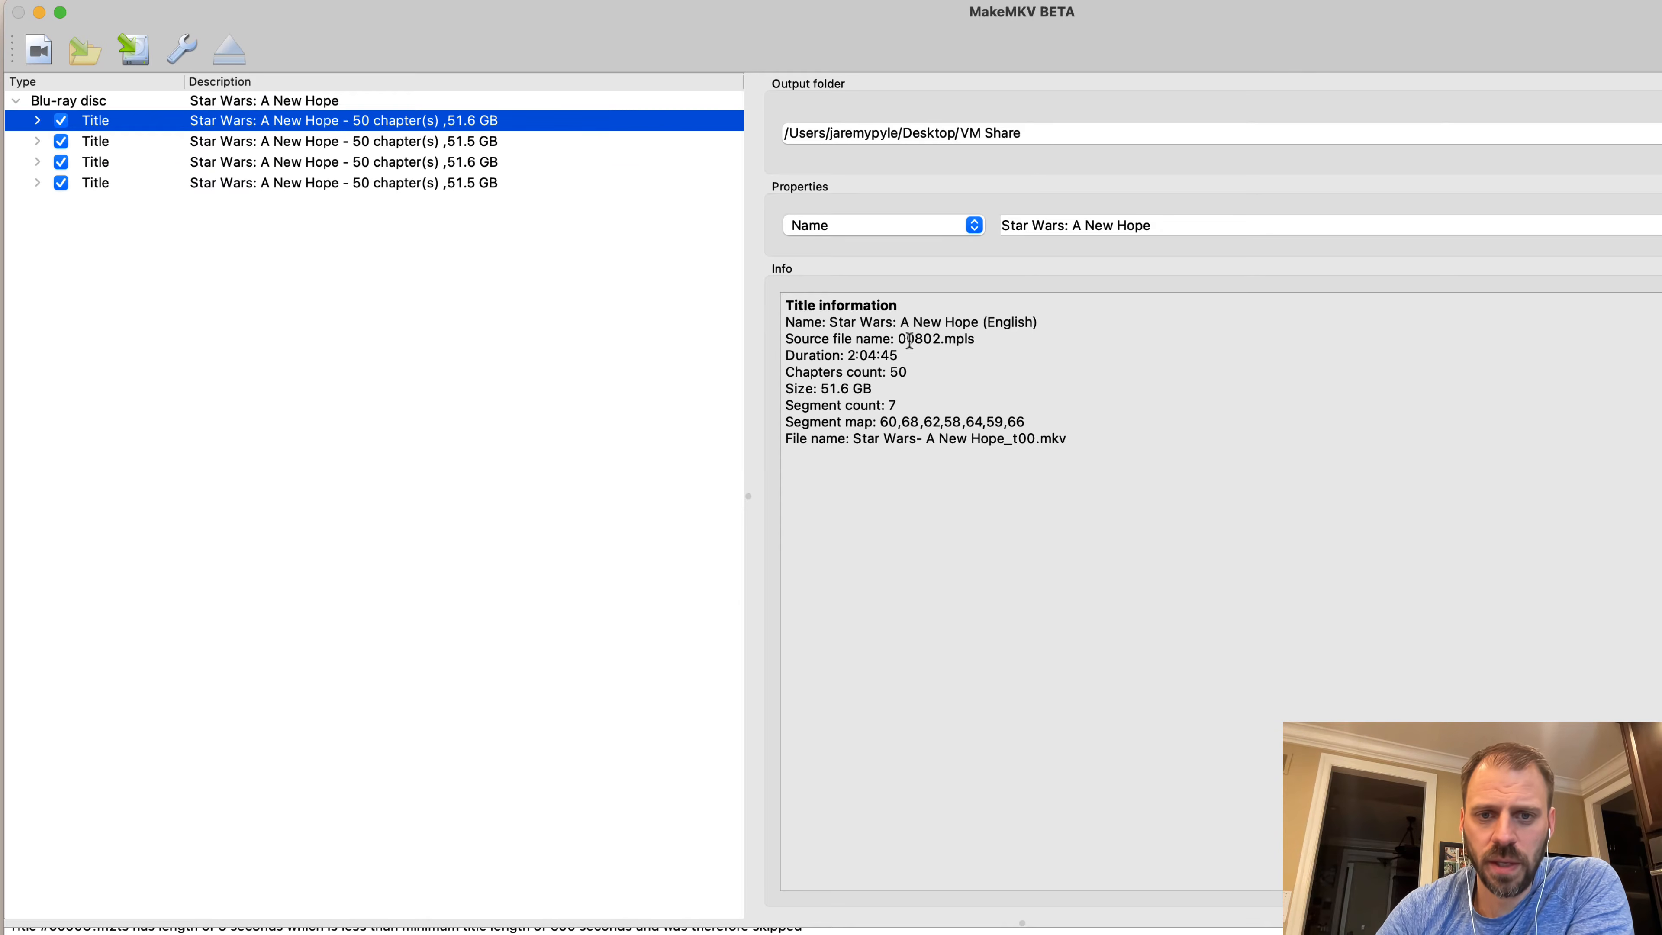
{"action": "left_click_drag", "start_coordinate": [894, 338], "coordinate": [973, 339]}
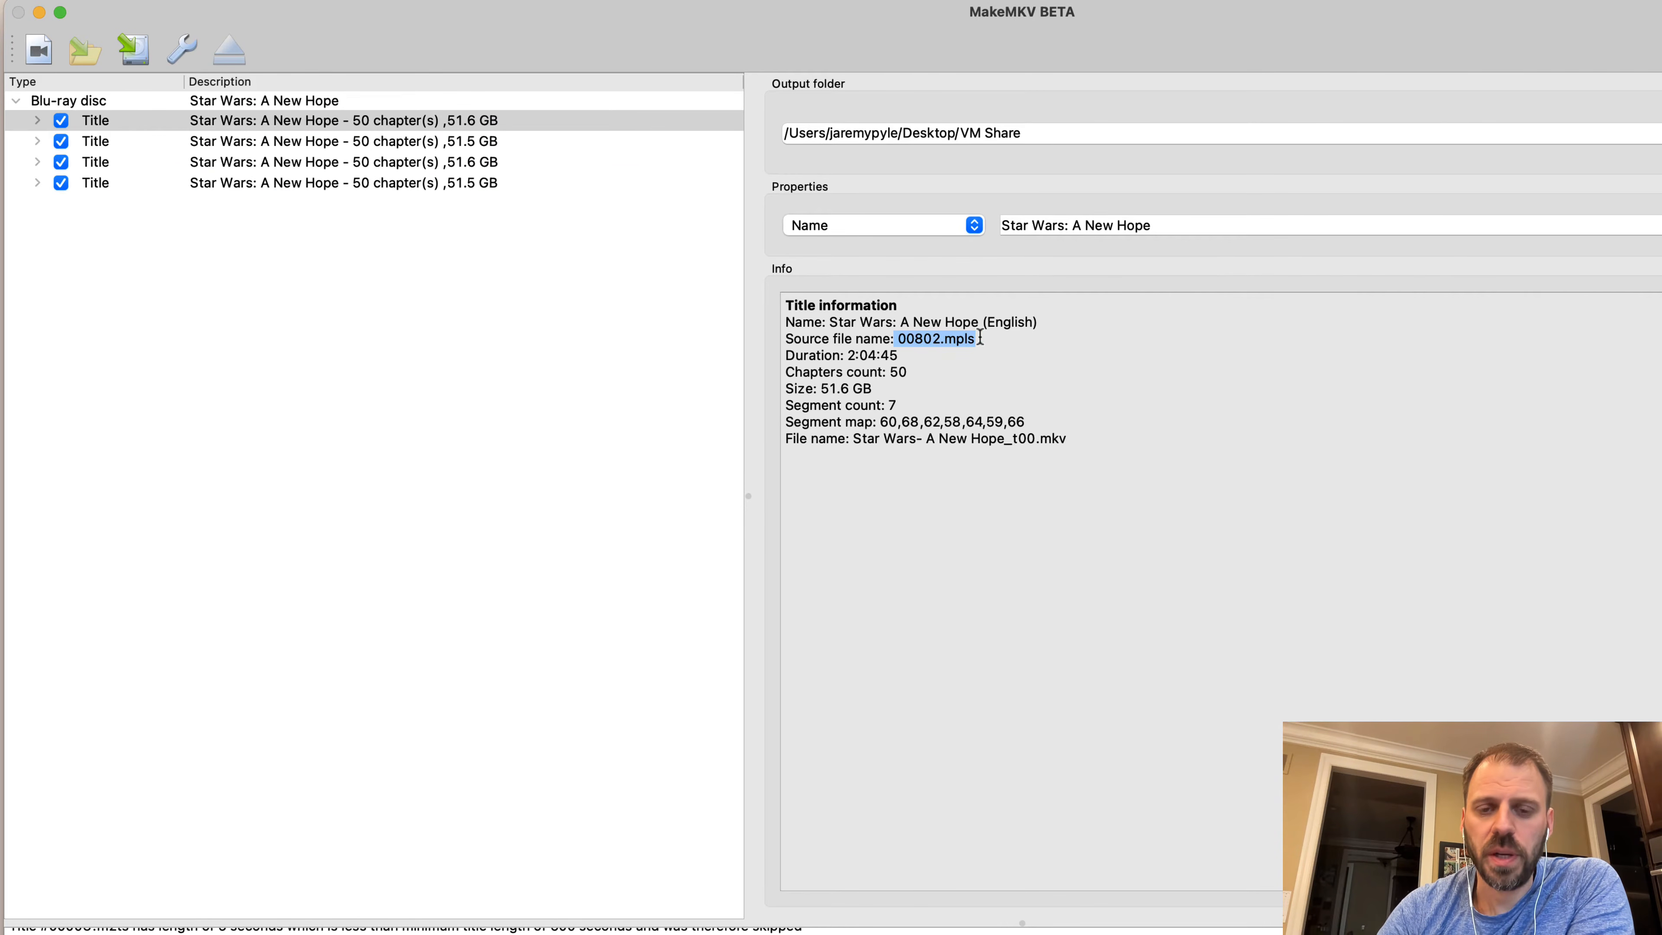
{"action": "left_click", "coordinate": [920, 342]}
{"action": "double_click", "coordinate": [921, 340]}
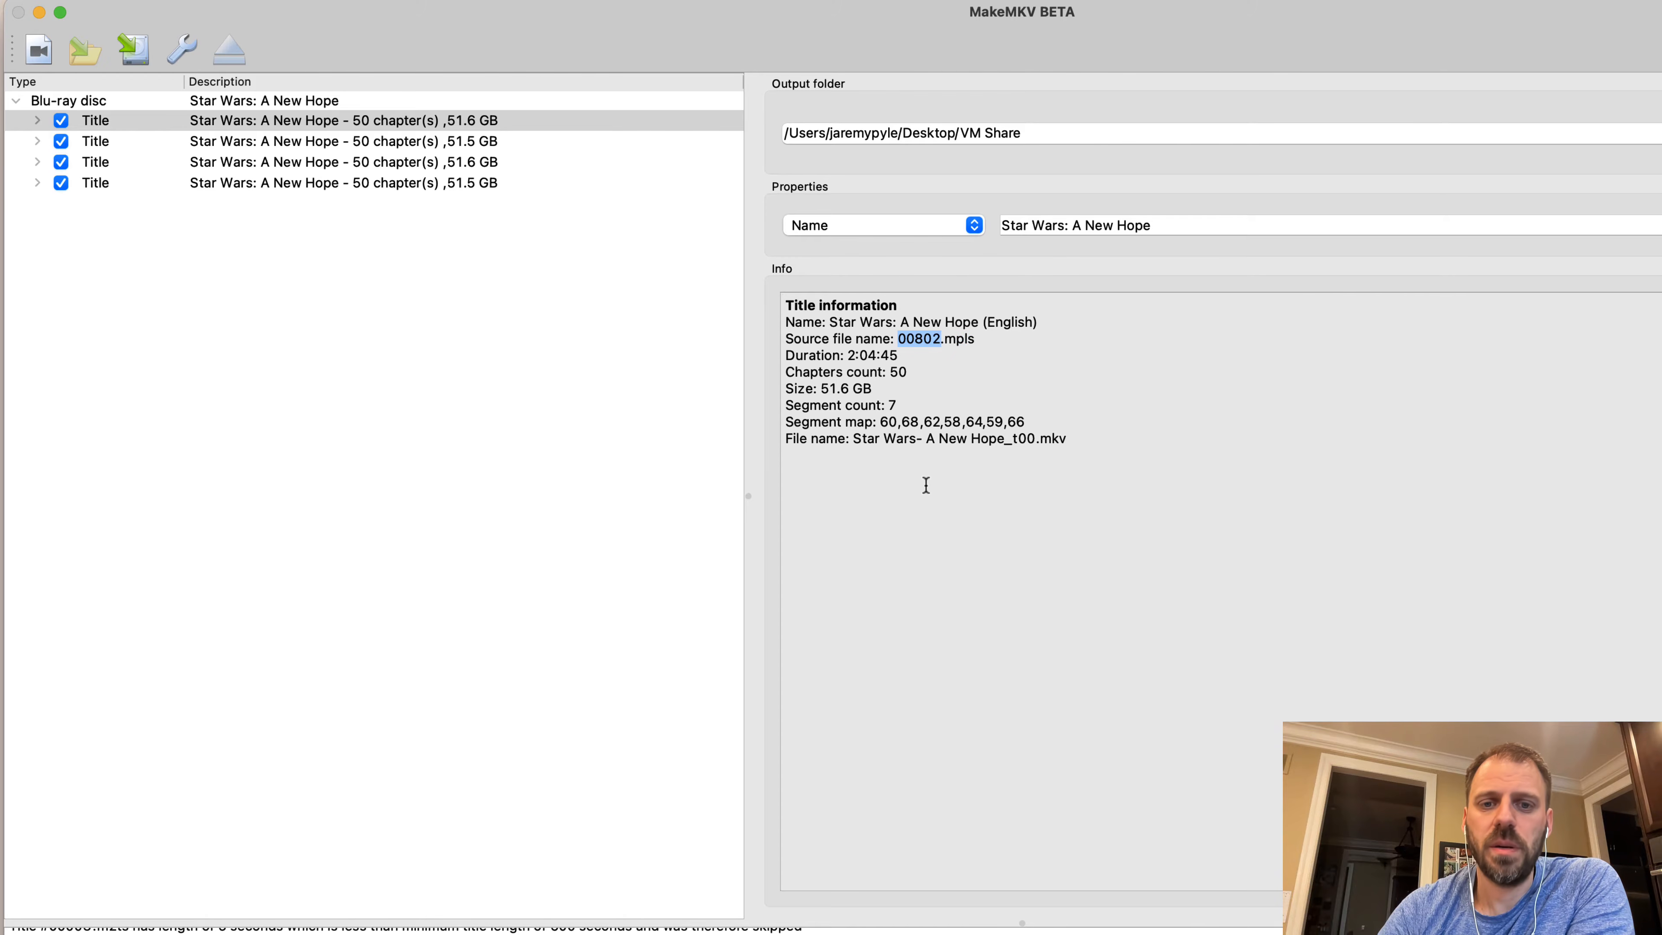
{"action": "left_click_drag", "start_coordinate": [878, 418], "coordinate": [1023, 422]}
{"action": "left_click", "coordinate": [959, 490]}
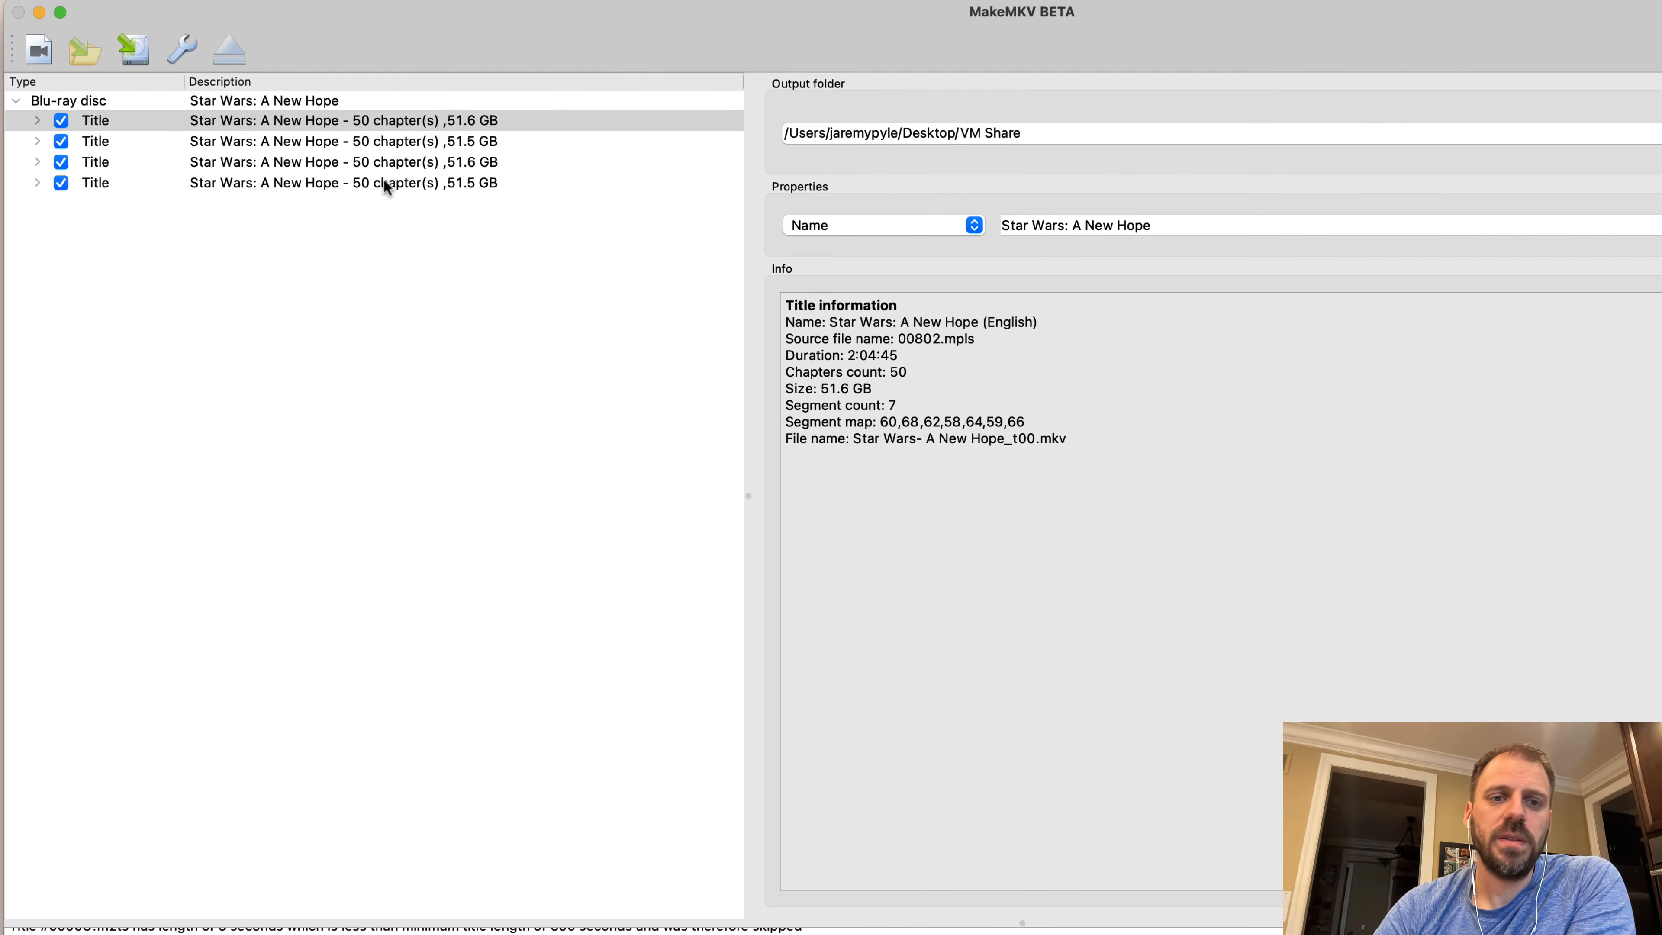
Exclude the first three titles, keep only the fourth title (00800.mpls) enabled, and expand its track list
{"action": "left_click", "coordinate": [372, 182]}
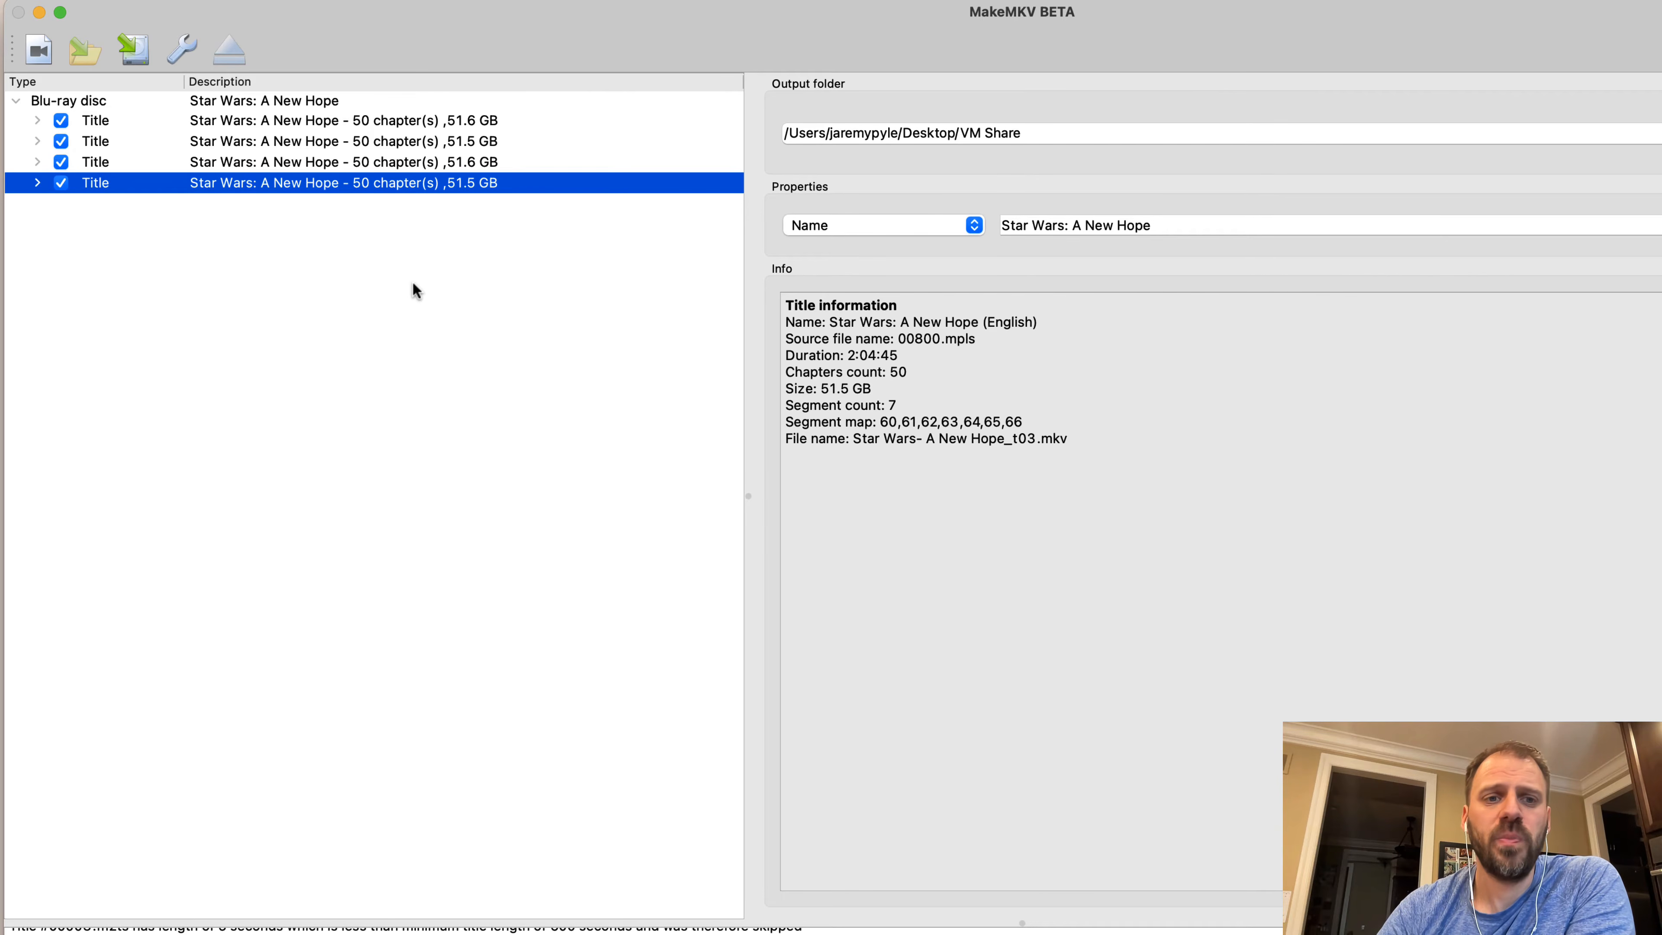
{"action": "left_click", "coordinate": [384, 125]}
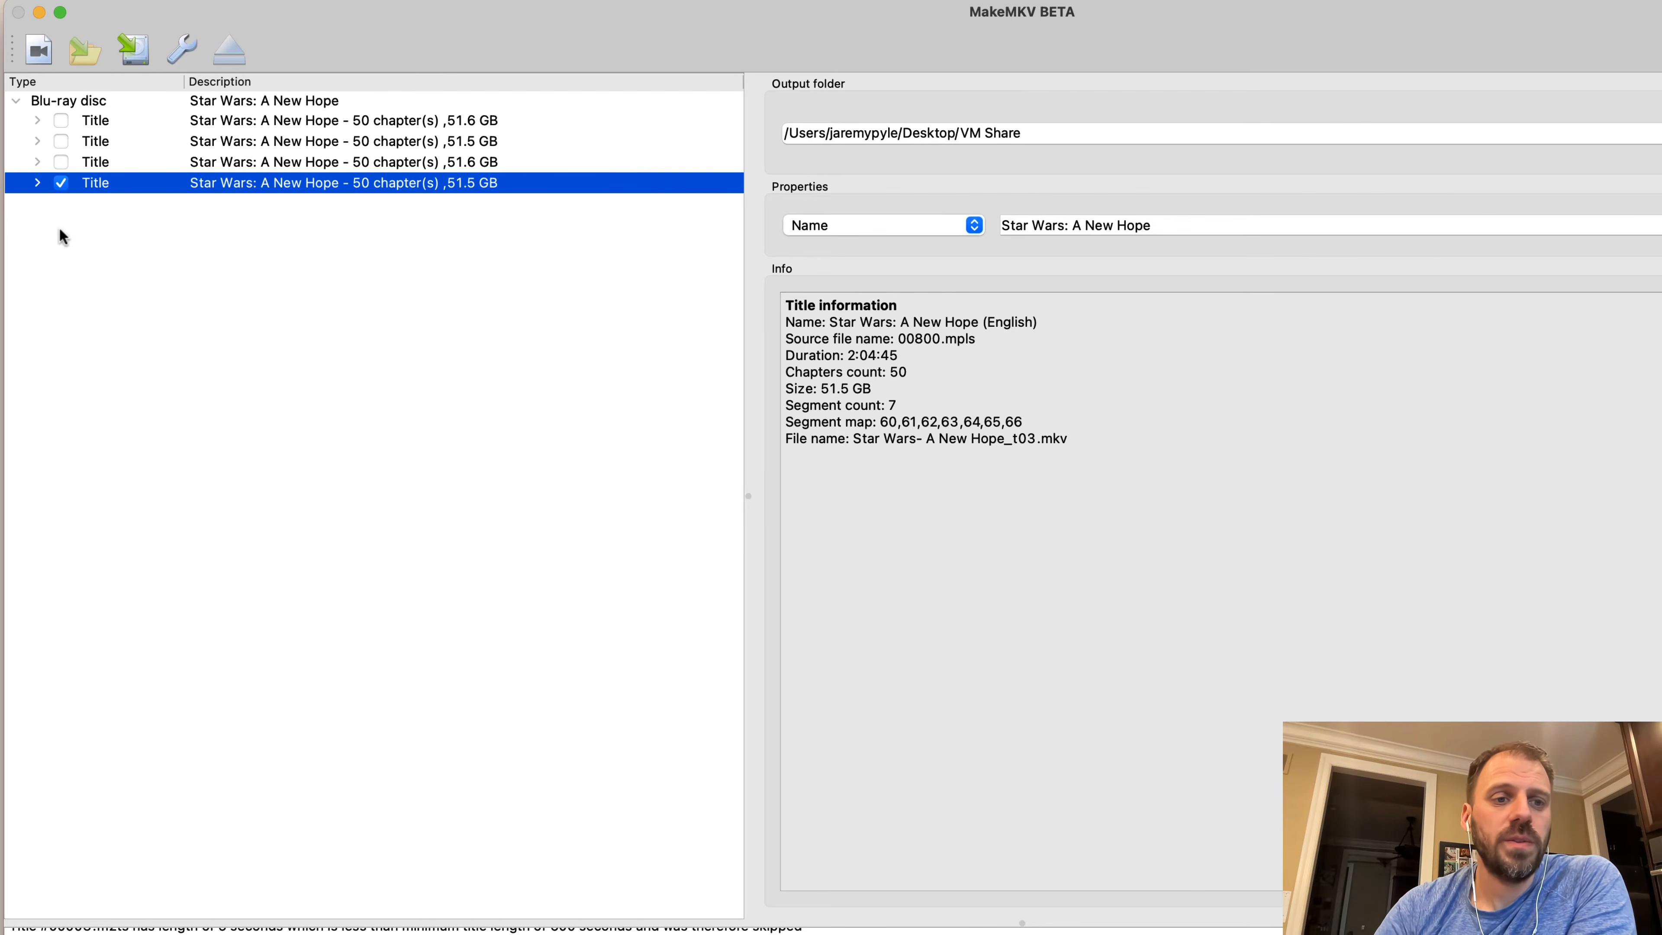
{"action": "left_click", "coordinate": [37, 183]}
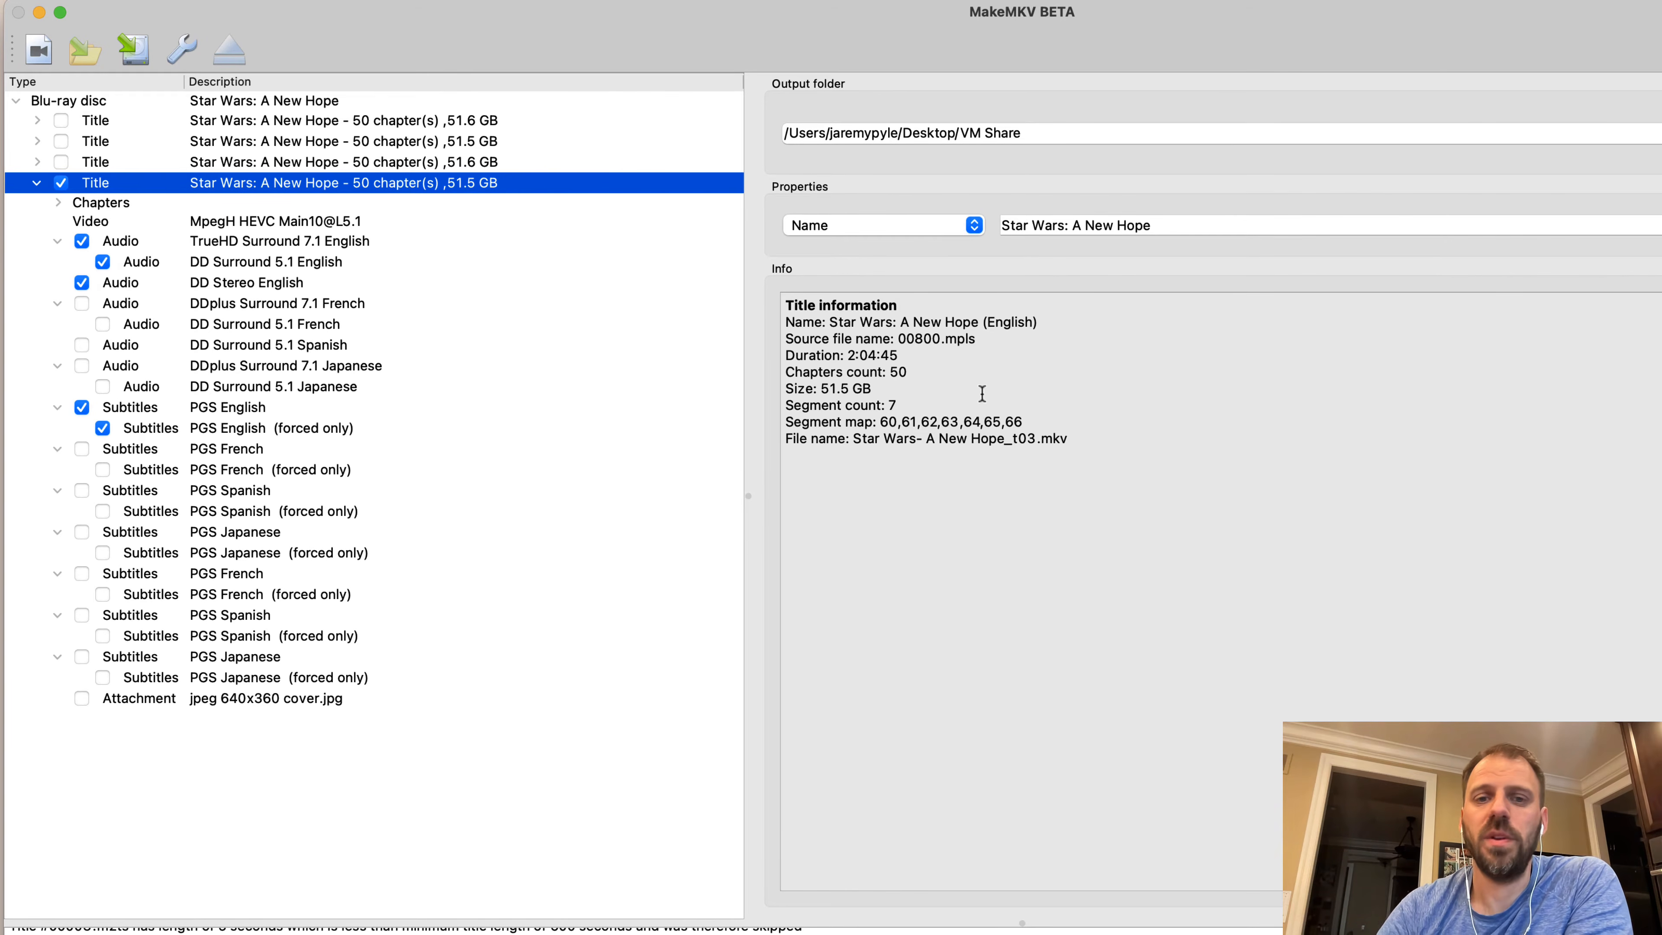
Examine the fourth title's chapter list, including Chapter 01 and Chapter 06, and its video track information
{"action": "left_click", "coordinate": [60, 203]}
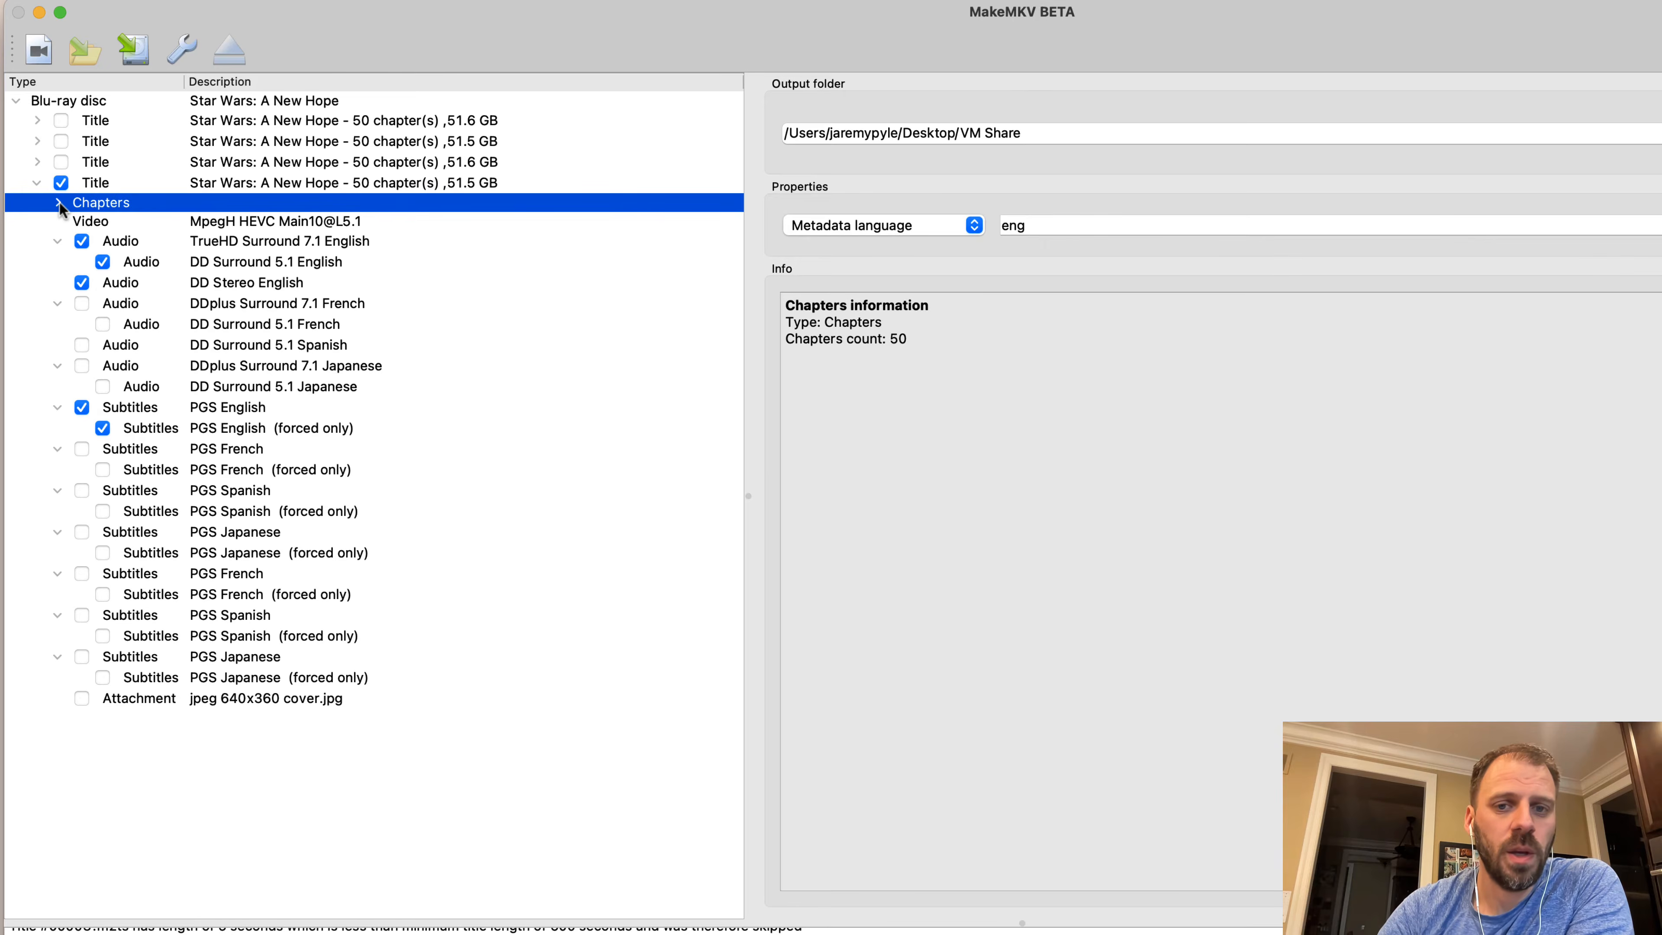
{"action": "left_click", "coordinate": [58, 203]}
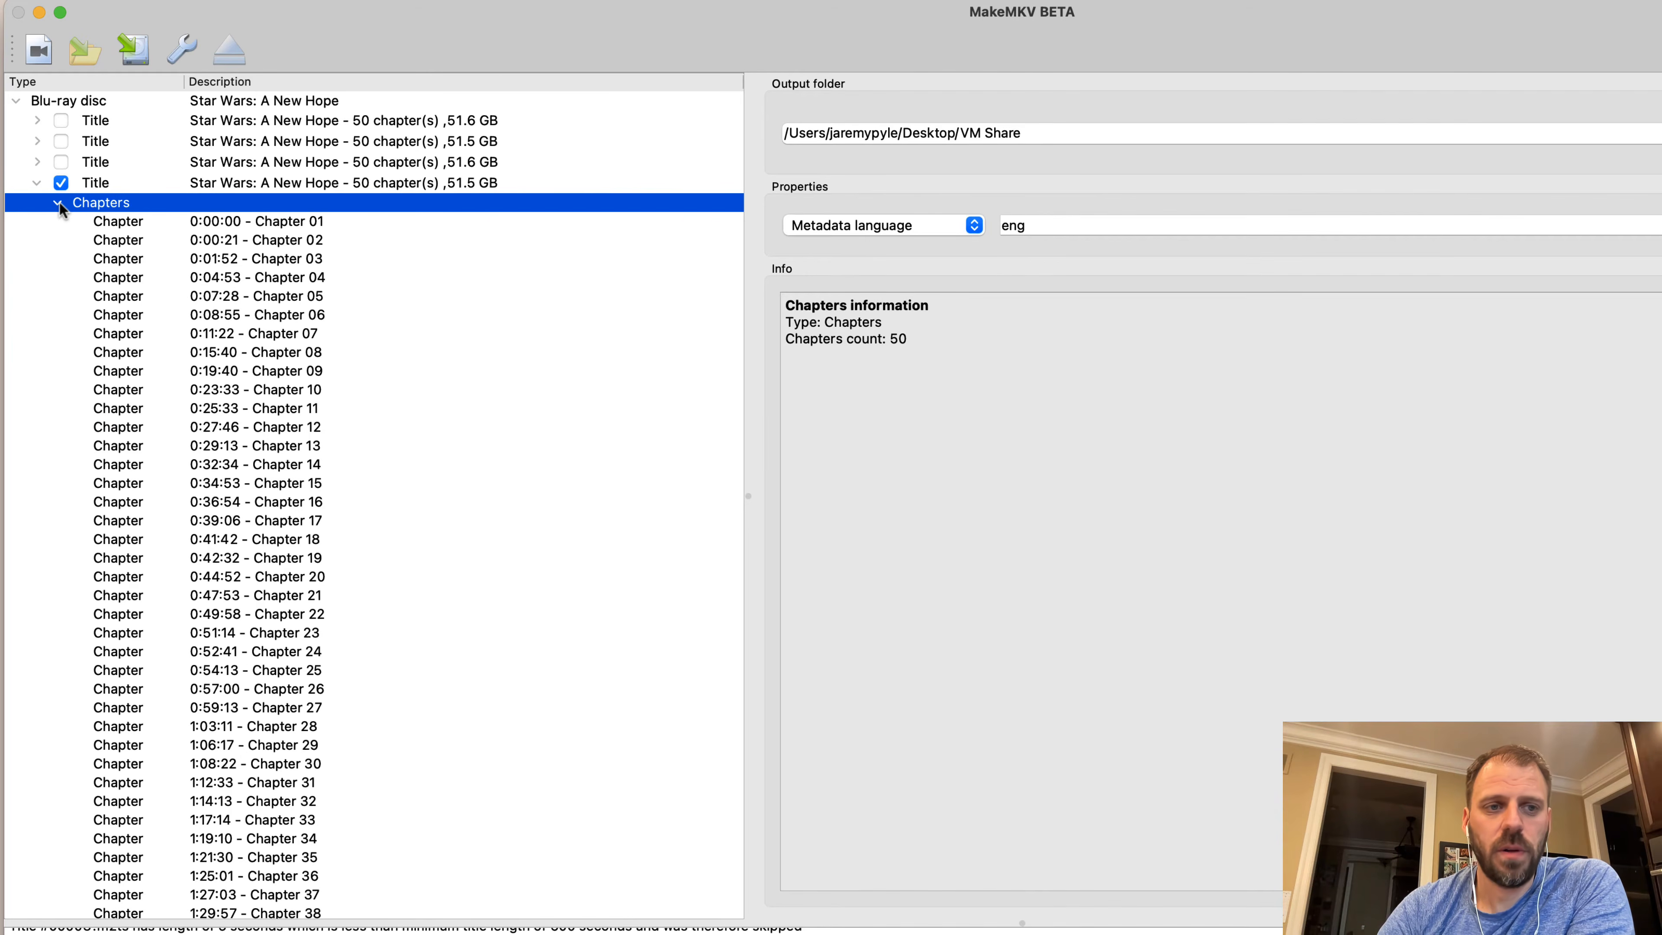
{"action": "left_click", "coordinate": [58, 203]}
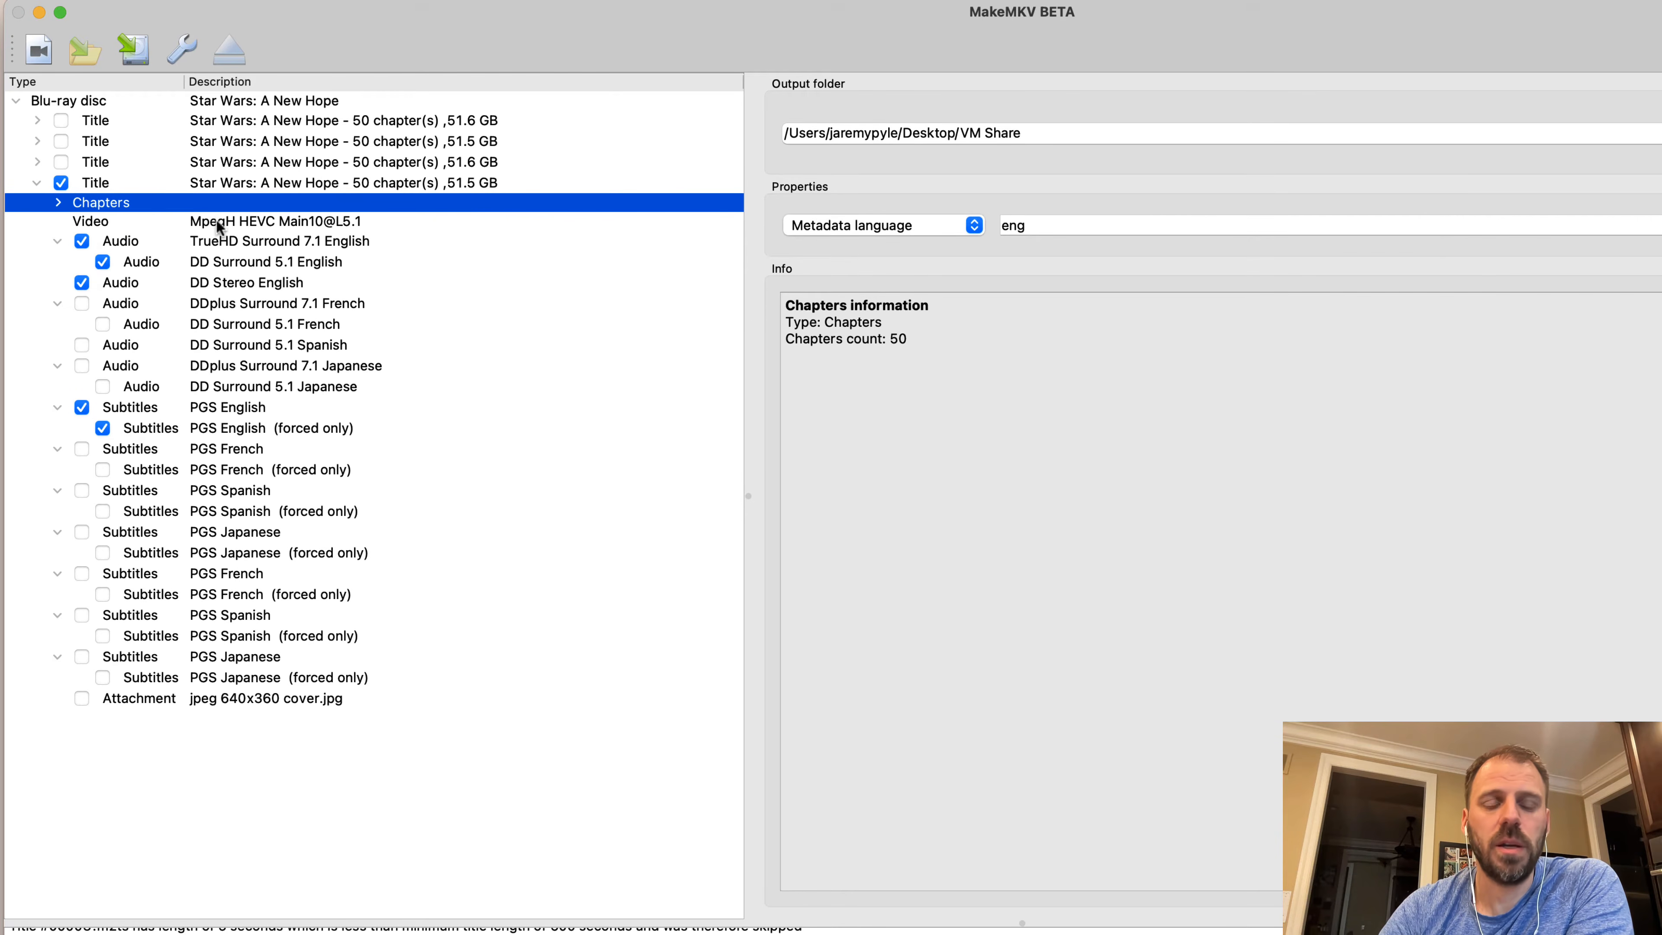
{"action": "left_click", "coordinate": [247, 223]}
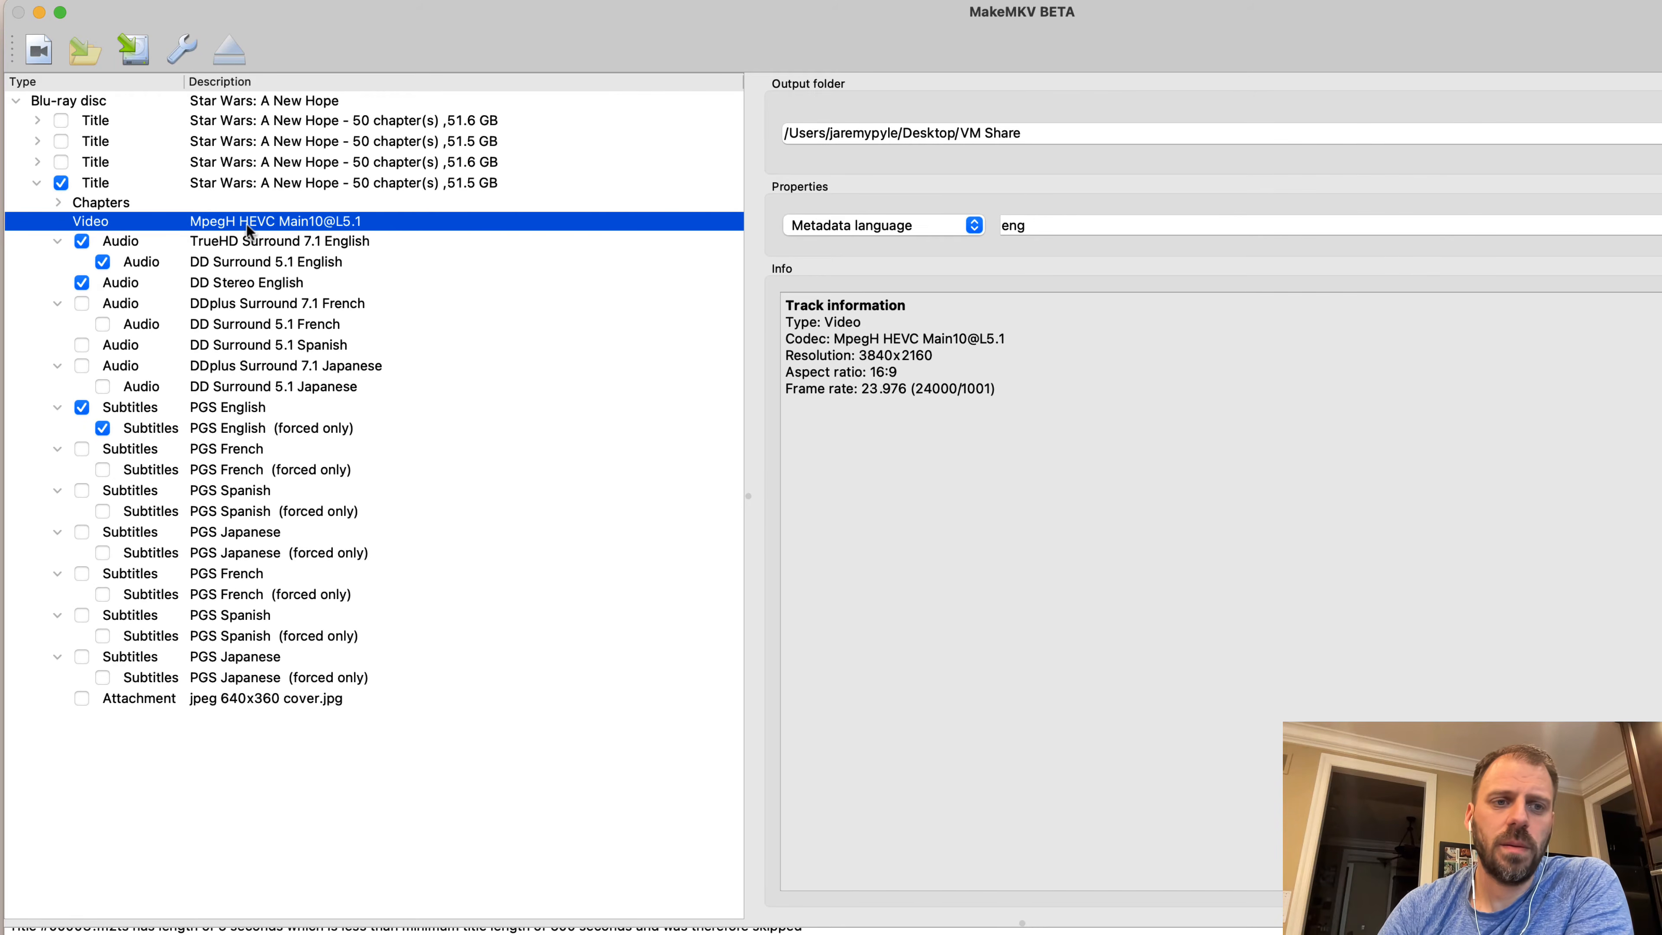
{"action": "left_click", "coordinate": [58, 202]}
{"action": "left_click", "coordinate": [134, 226]}
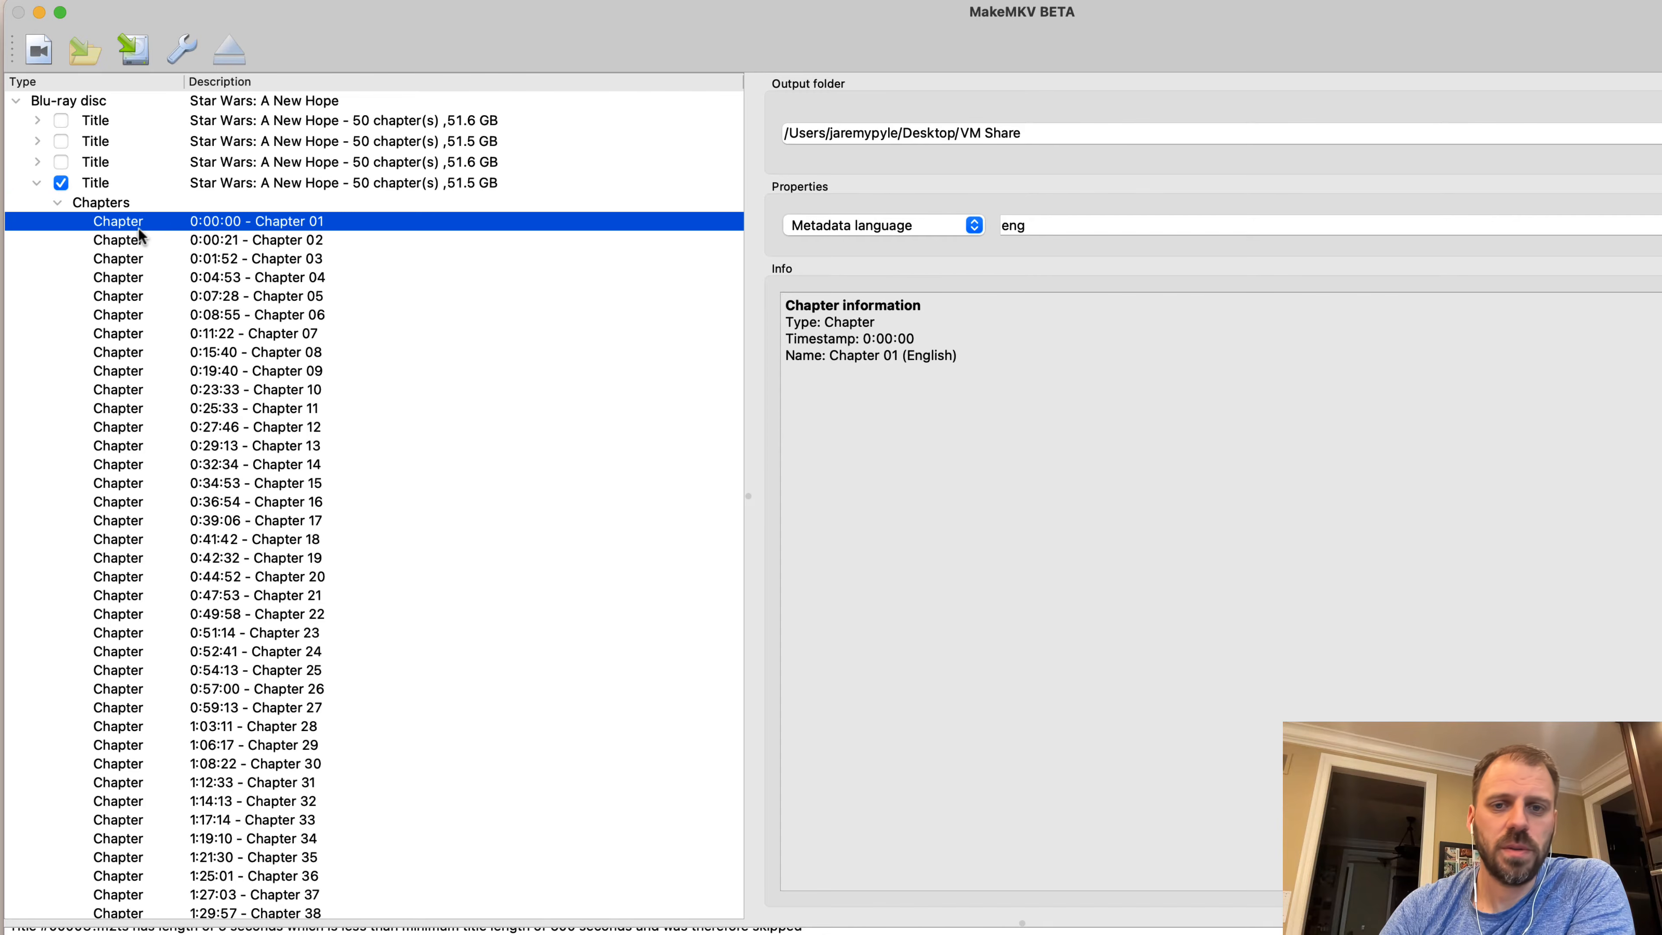
{"action": "left_click", "coordinate": [152, 314]}
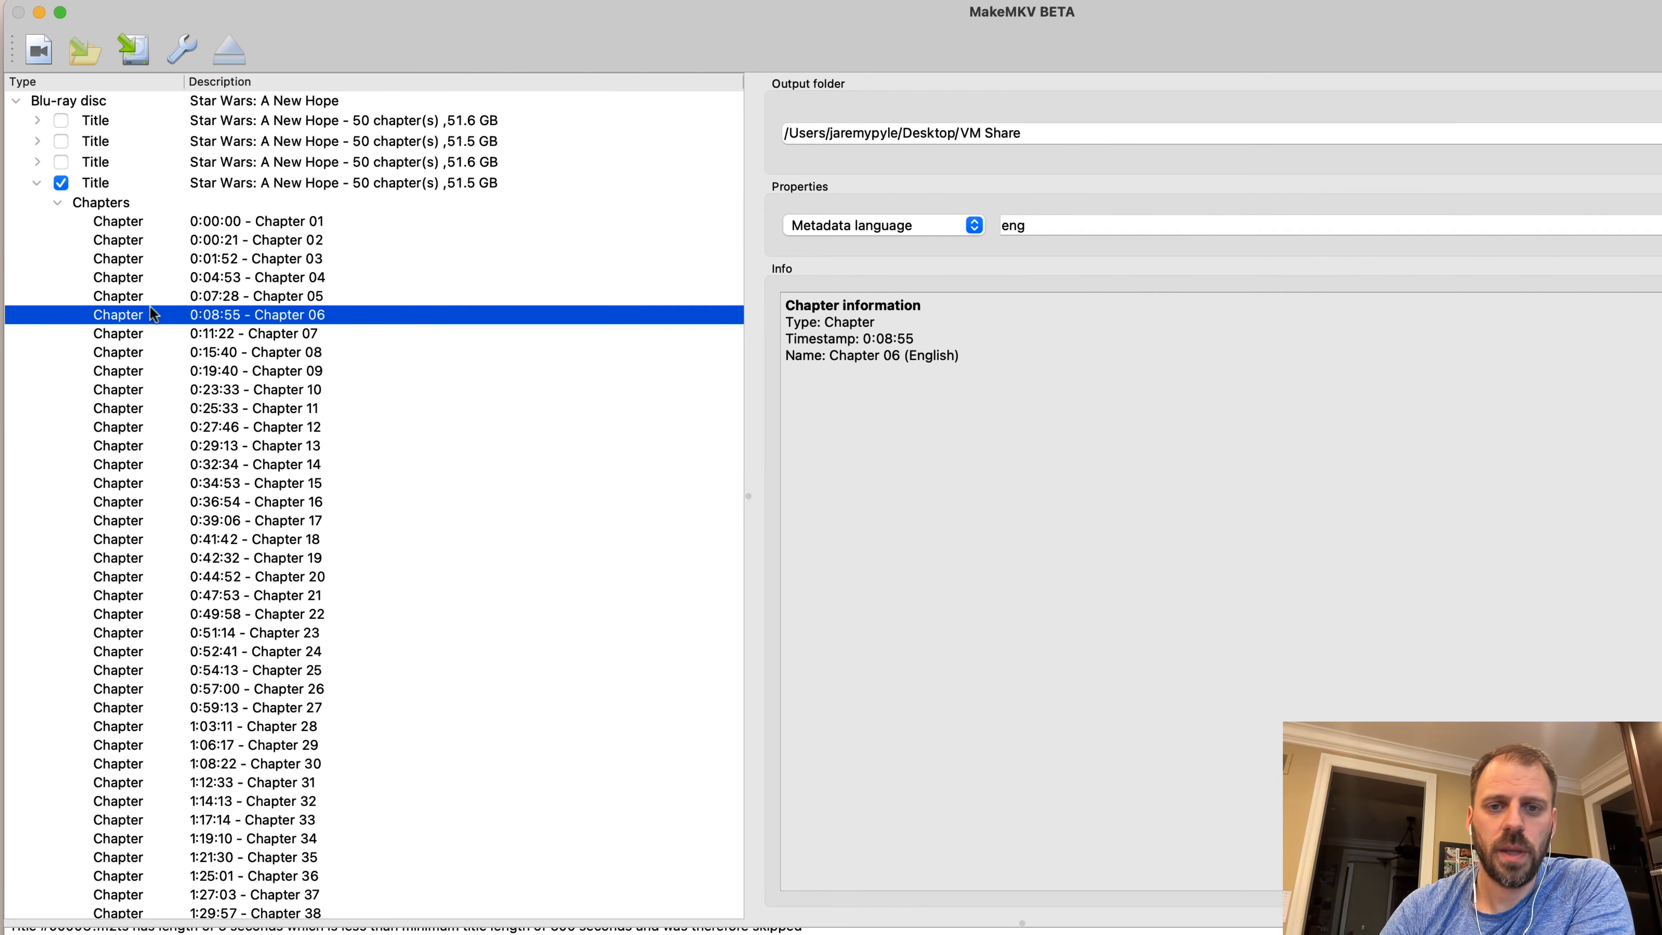
{"action": "left_click", "coordinate": [57, 202]}
{"action": "left_click", "coordinate": [236, 224]}
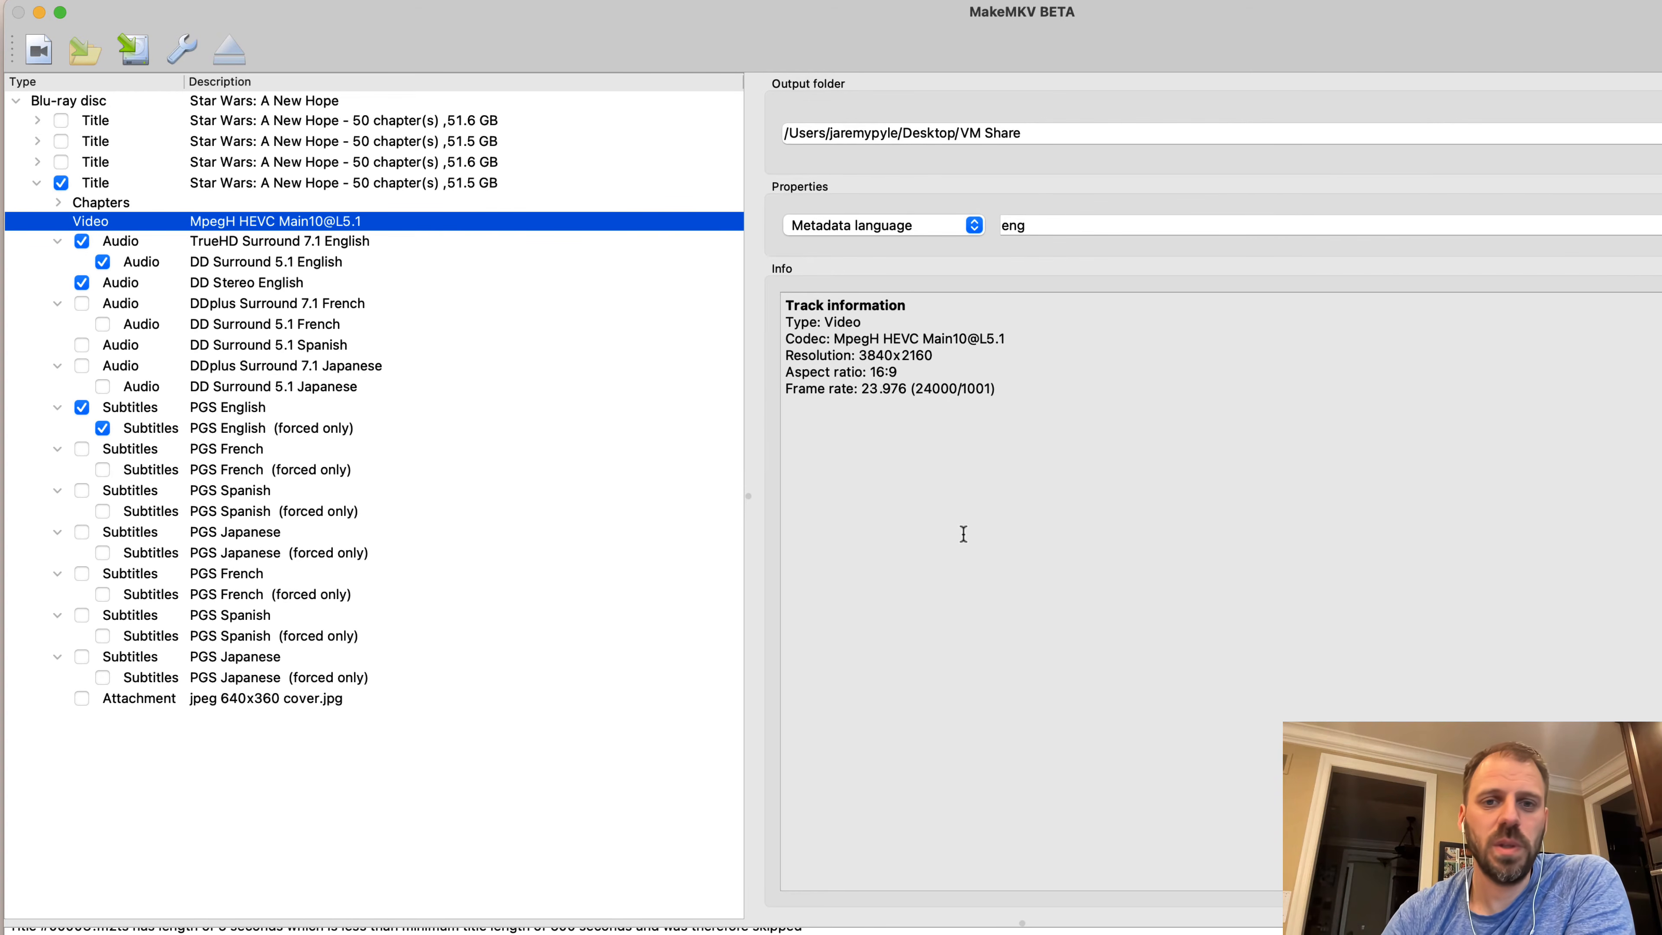
Compare the track information of the TrueHD Surround 7.1 English audio with that of the video track
{"action": "left_click", "coordinate": [245, 236]}
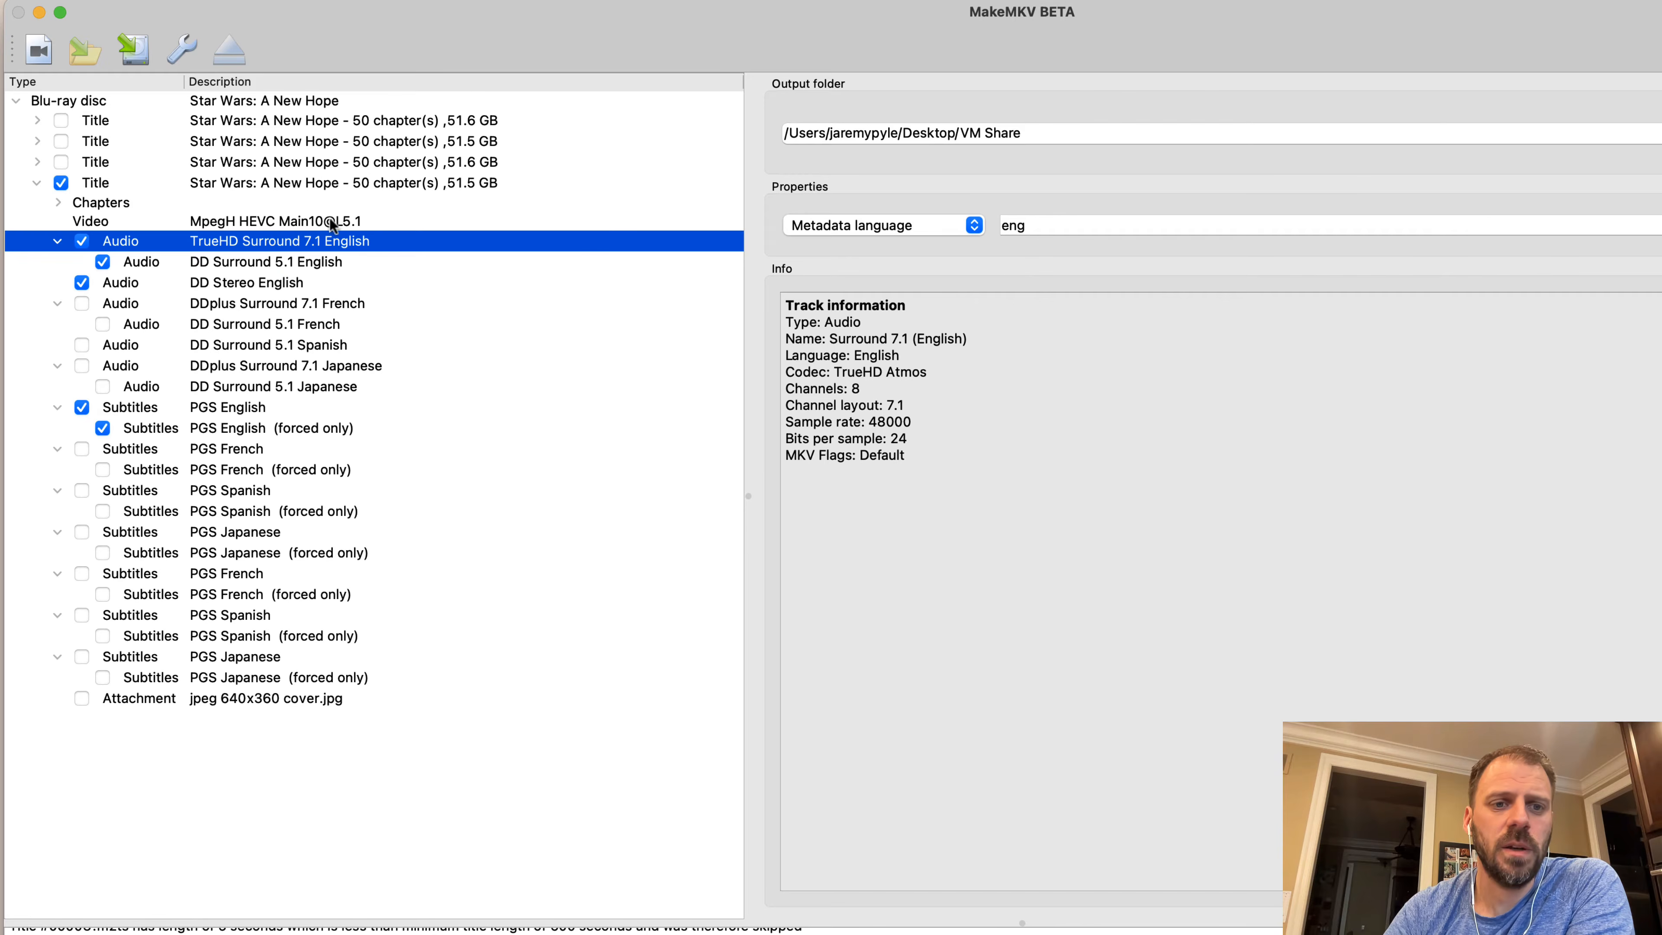
{"action": "left_click", "coordinate": [295, 222]}
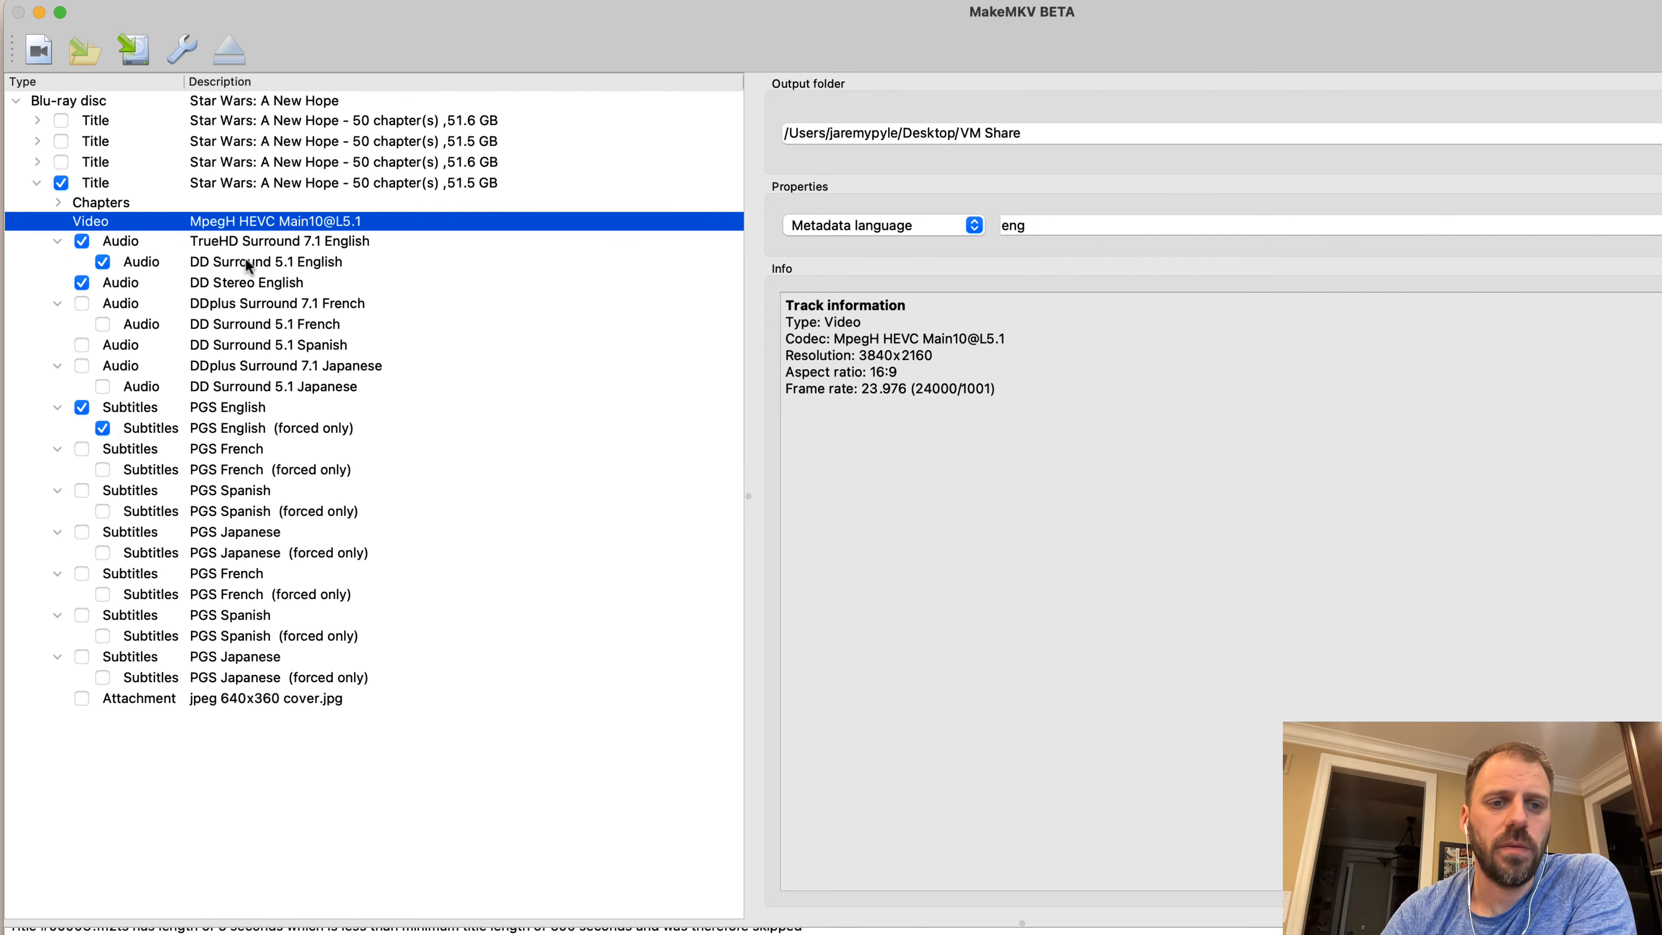
{"action": "left_click", "coordinate": [262, 242]}
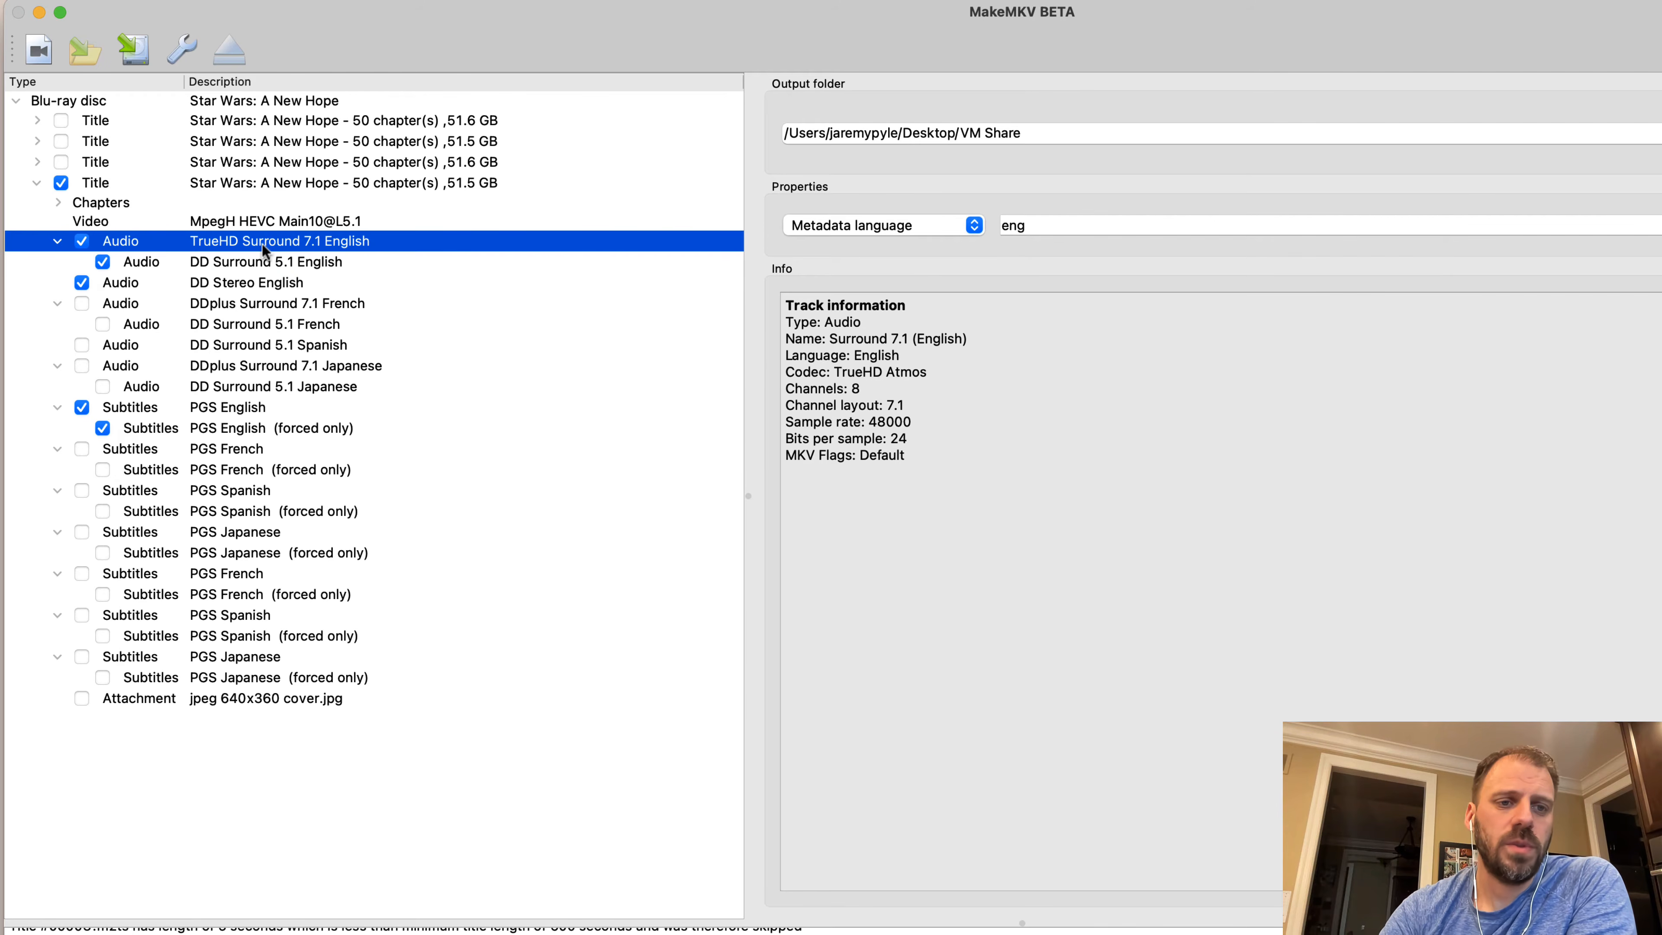
{"action": "left_click", "coordinate": [255, 223]}
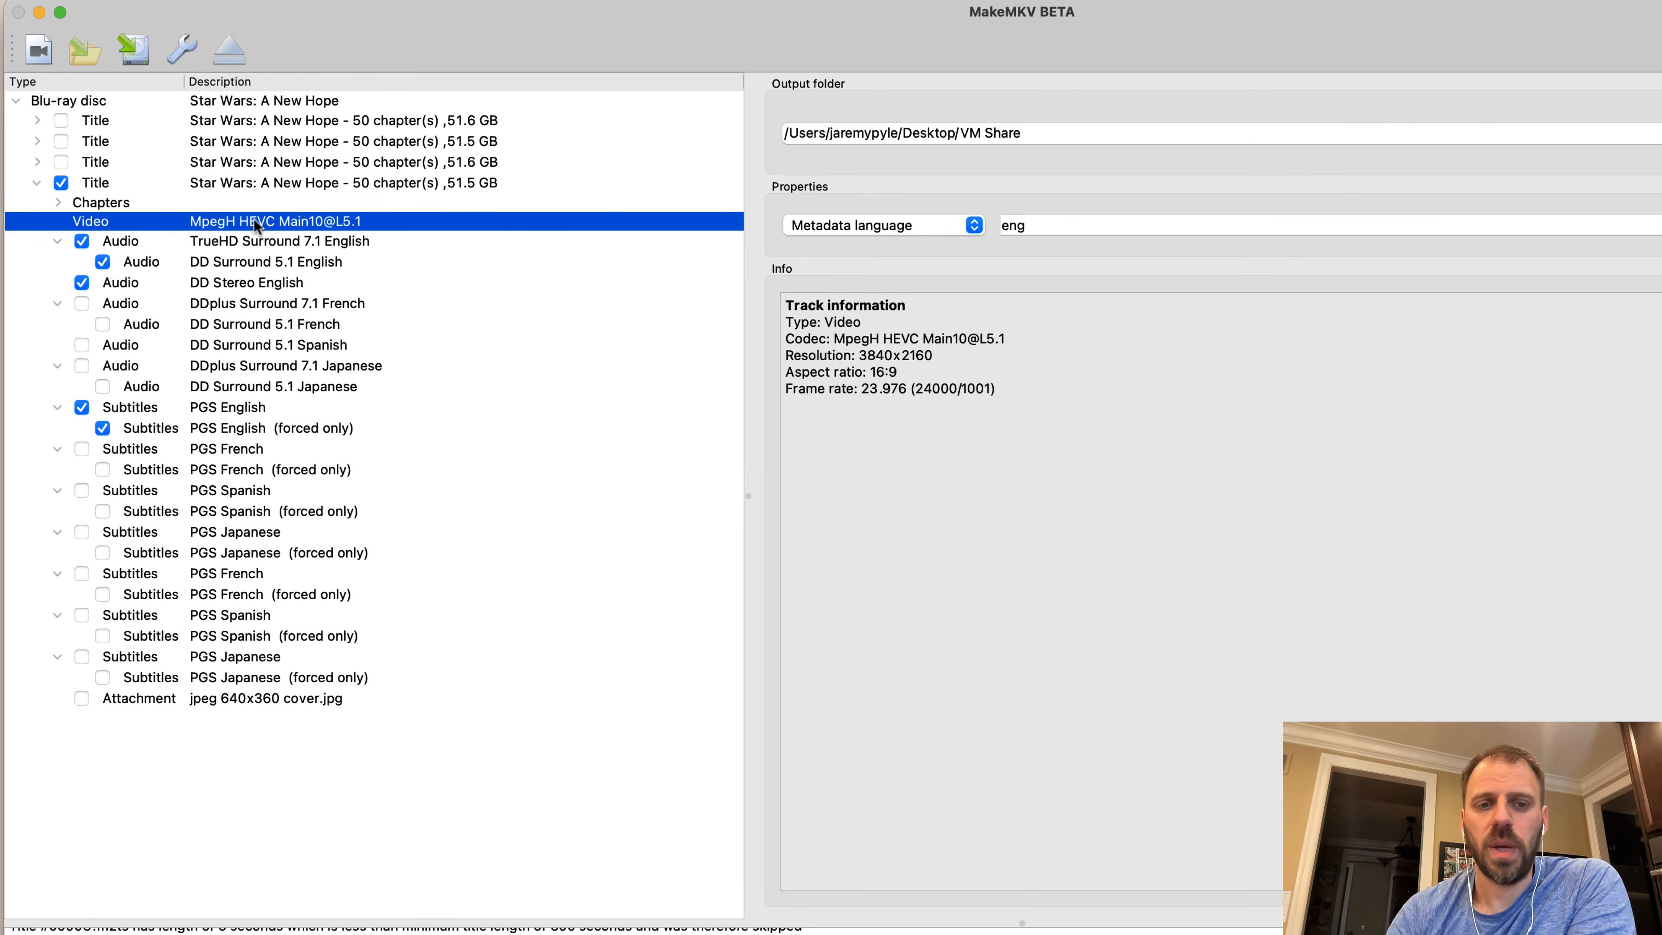
Check the TrueHD Surround 7.1 English track and exclude the DD Surround 5.1 English track beneath it
{"action": "left_click", "coordinate": [209, 244]}
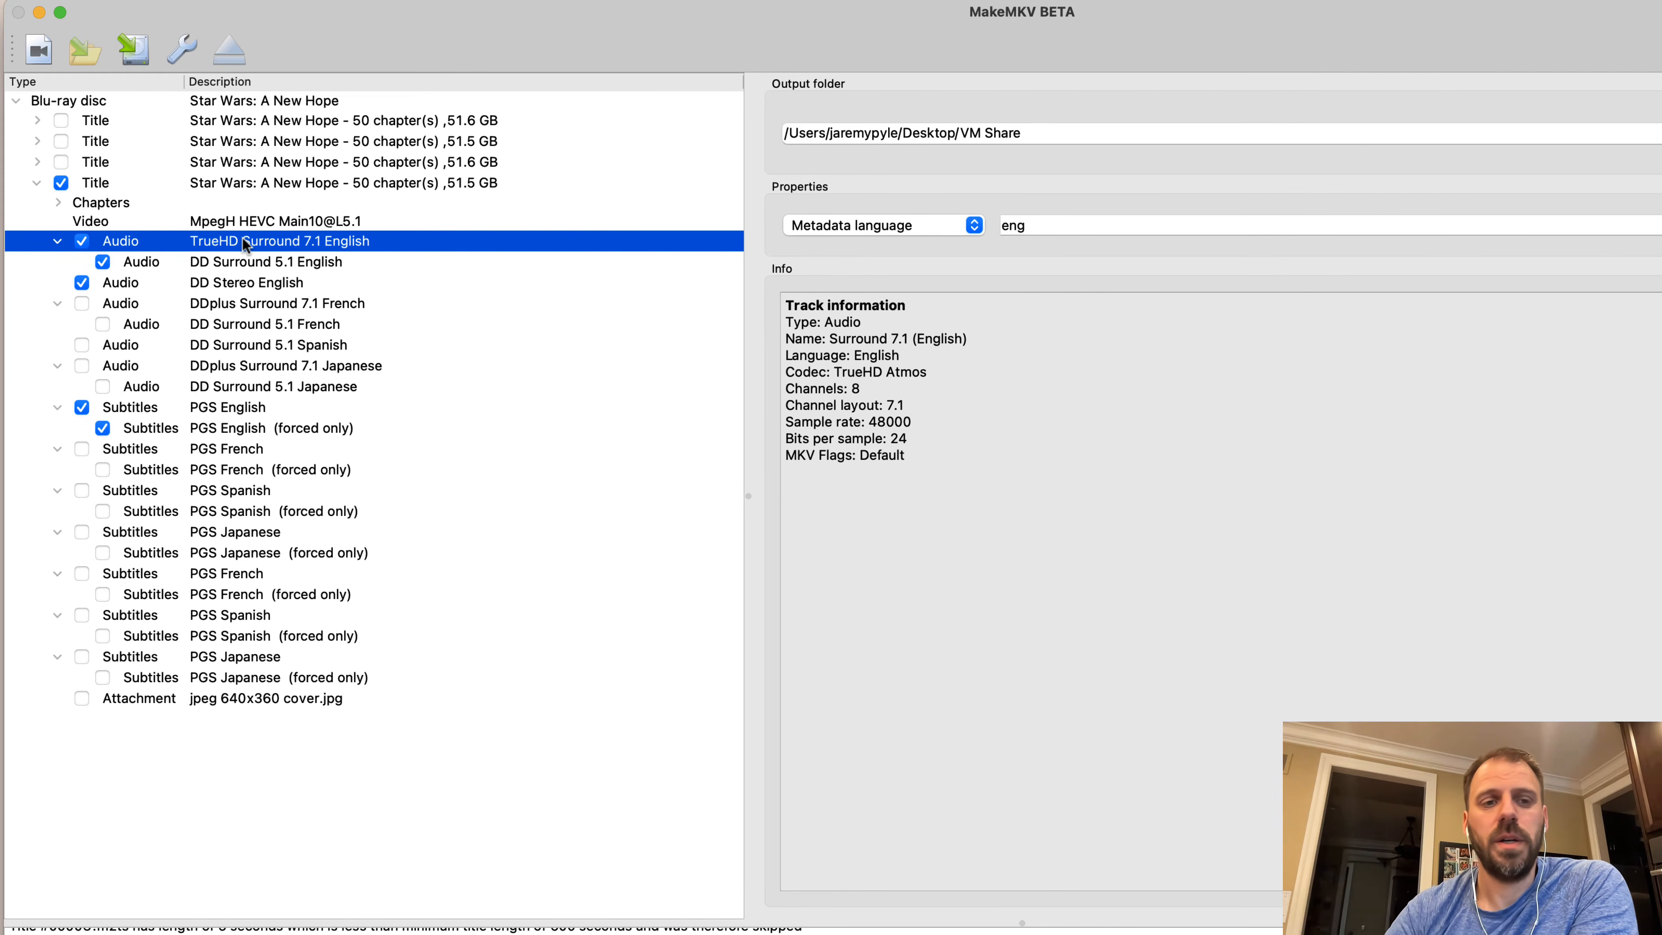
{"action": "left_click", "coordinate": [247, 262]}
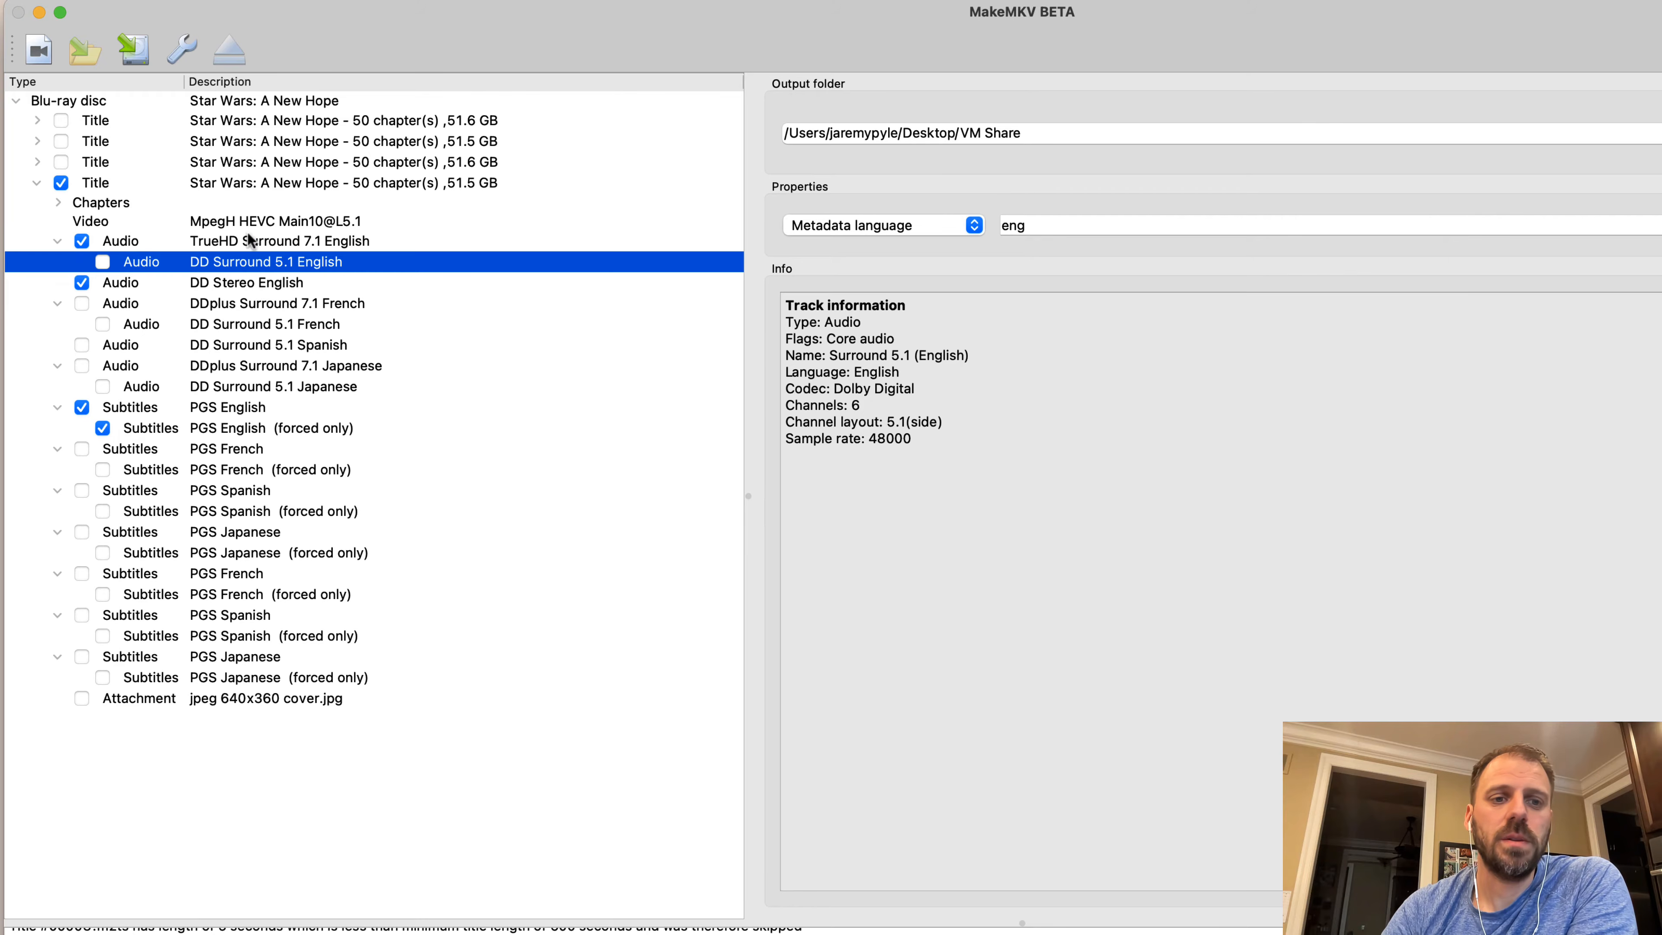
Compare the English audio tracks' information and exclude the DD Stereo English track
{"action": "left_click", "coordinate": [250, 241]}
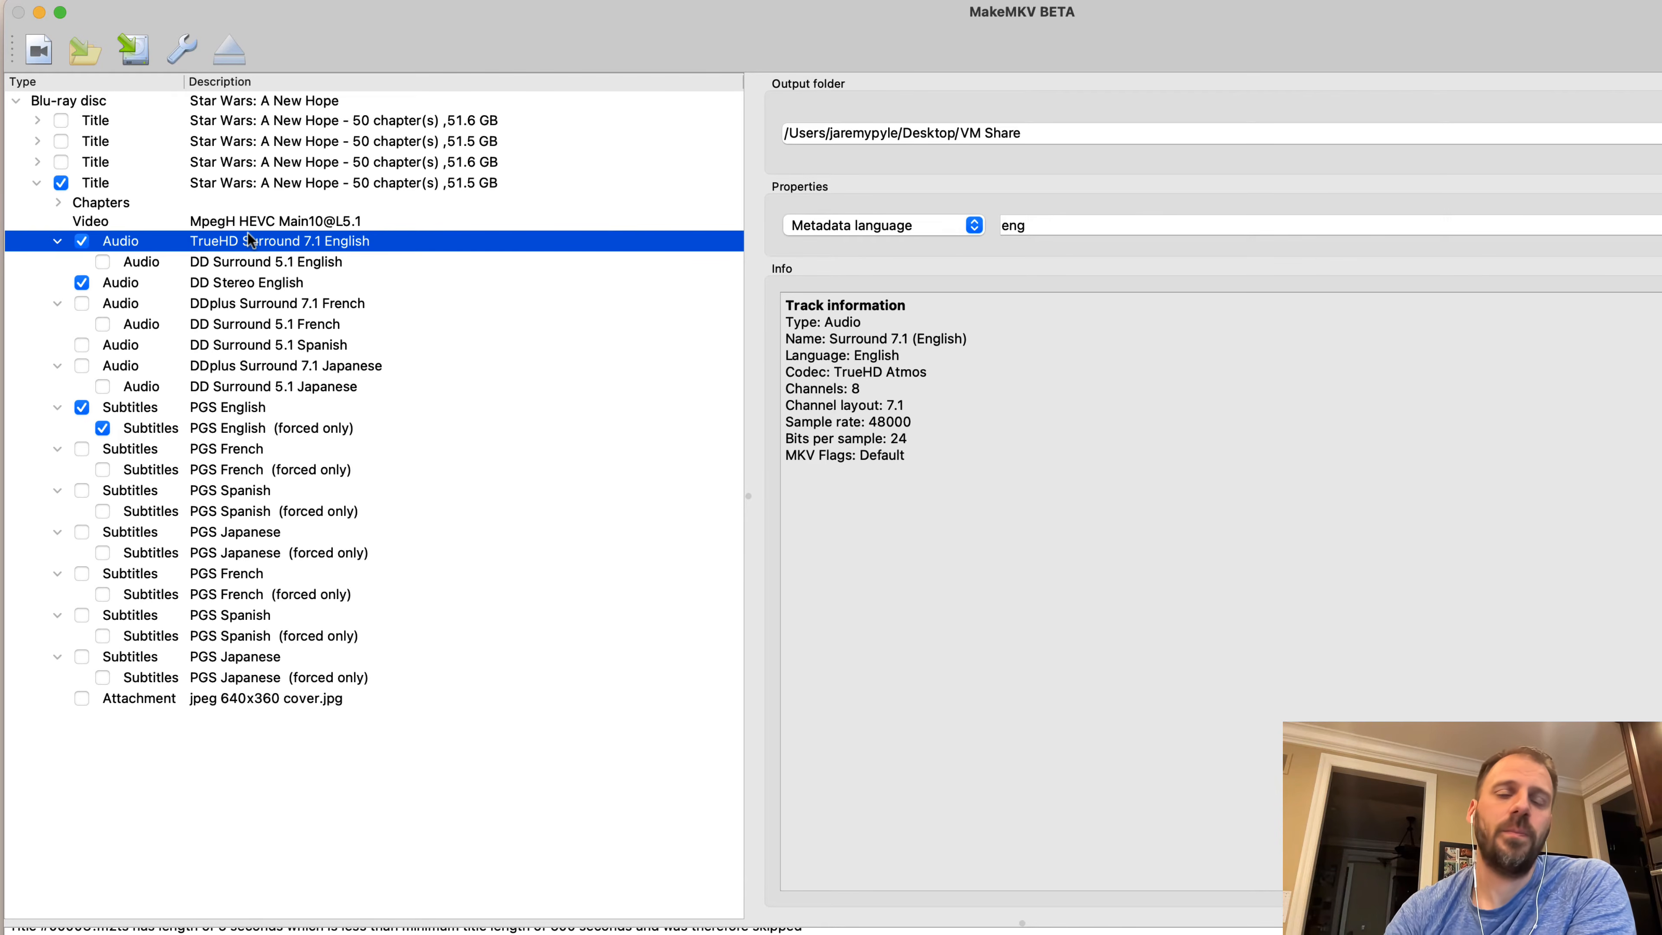
{"action": "left_click", "coordinate": [223, 262]}
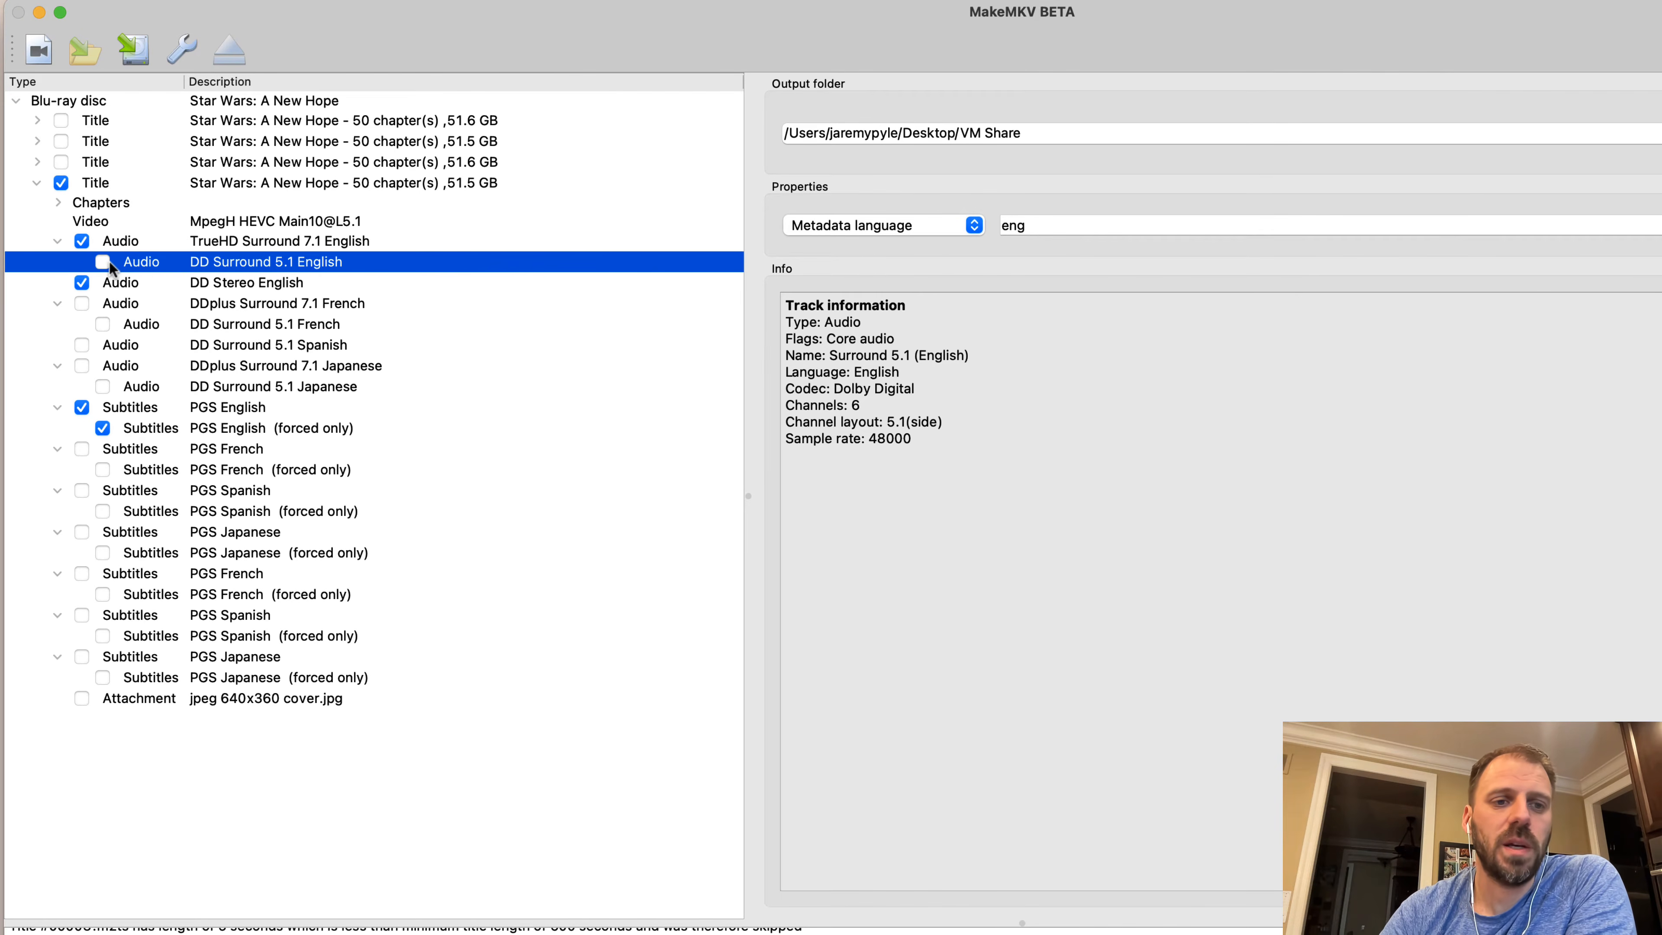
{"action": "left_click", "coordinate": [163, 283]}
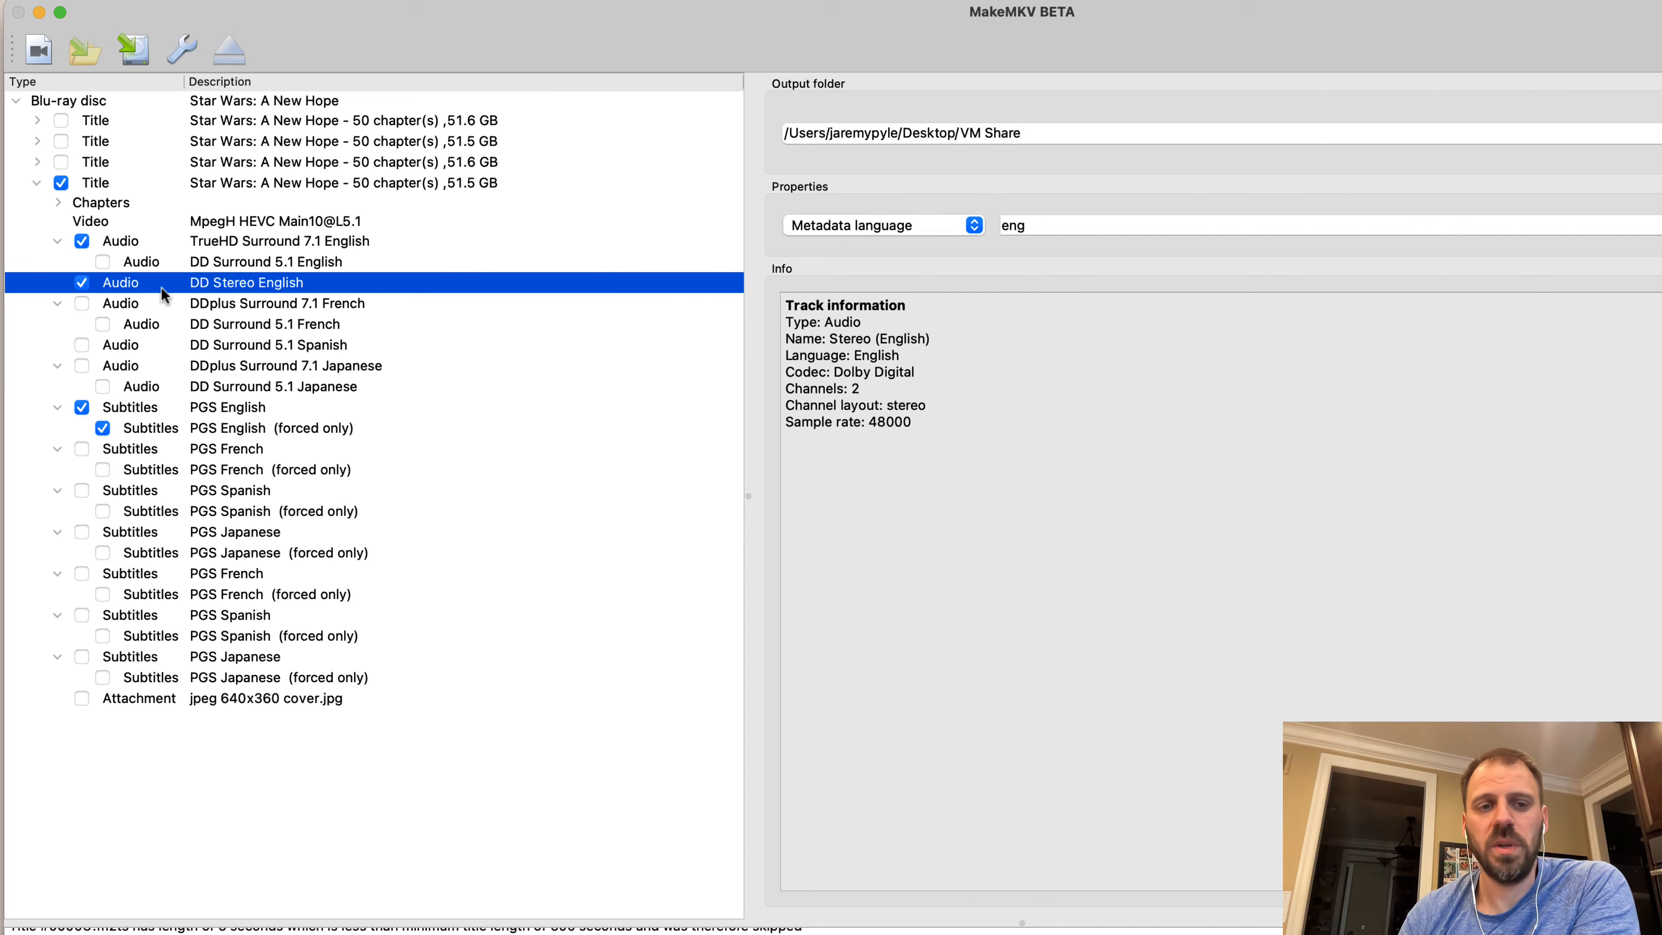
{"action": "left_click", "coordinate": [85, 283]}
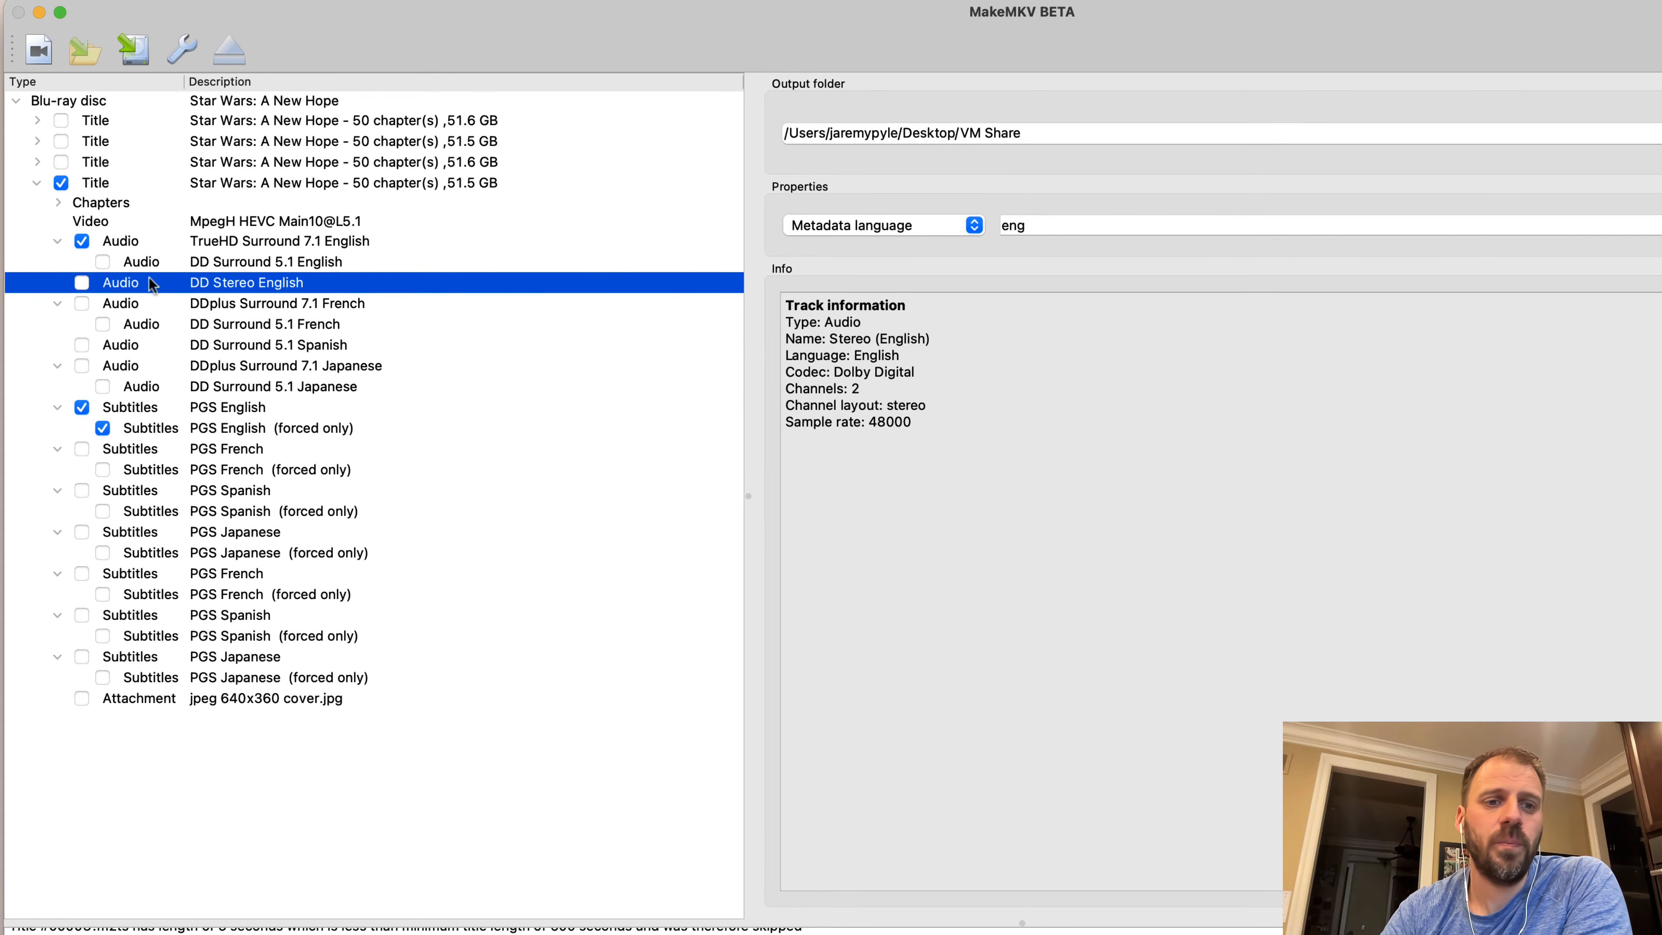
Rename the TrueHD Surround 7.1 English audio track as Dolby Atmos
{"action": "left_click", "coordinate": [213, 243]}
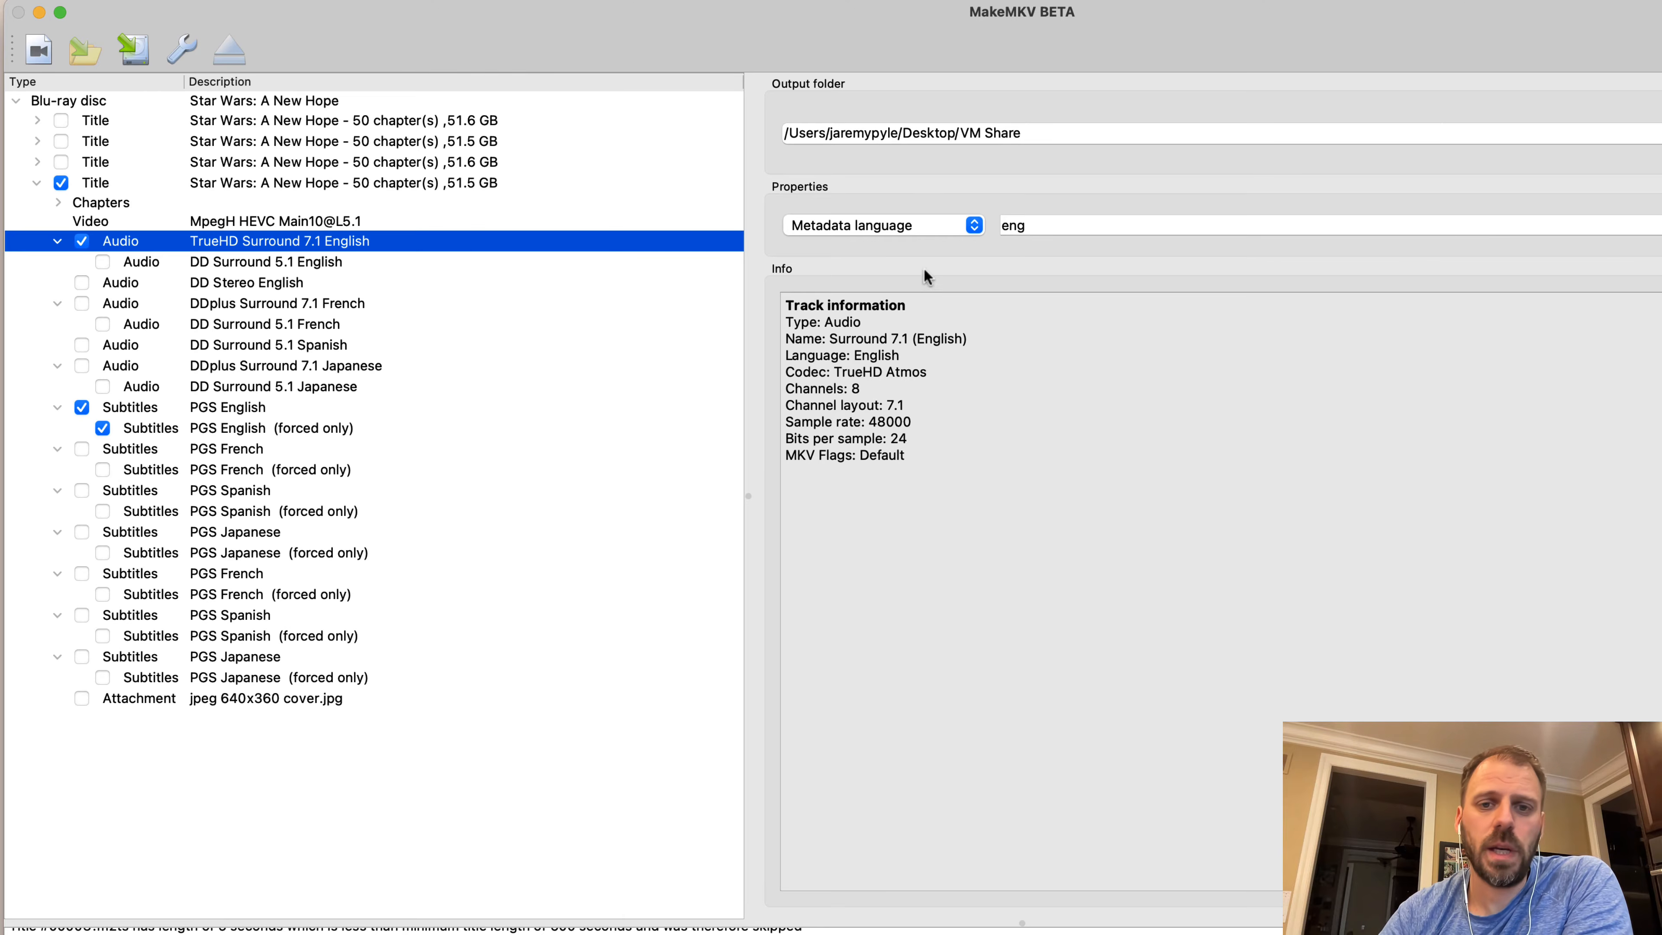
{"action": "left_click", "coordinate": [914, 231]}
{"action": "left_click", "coordinate": [865, 190]}
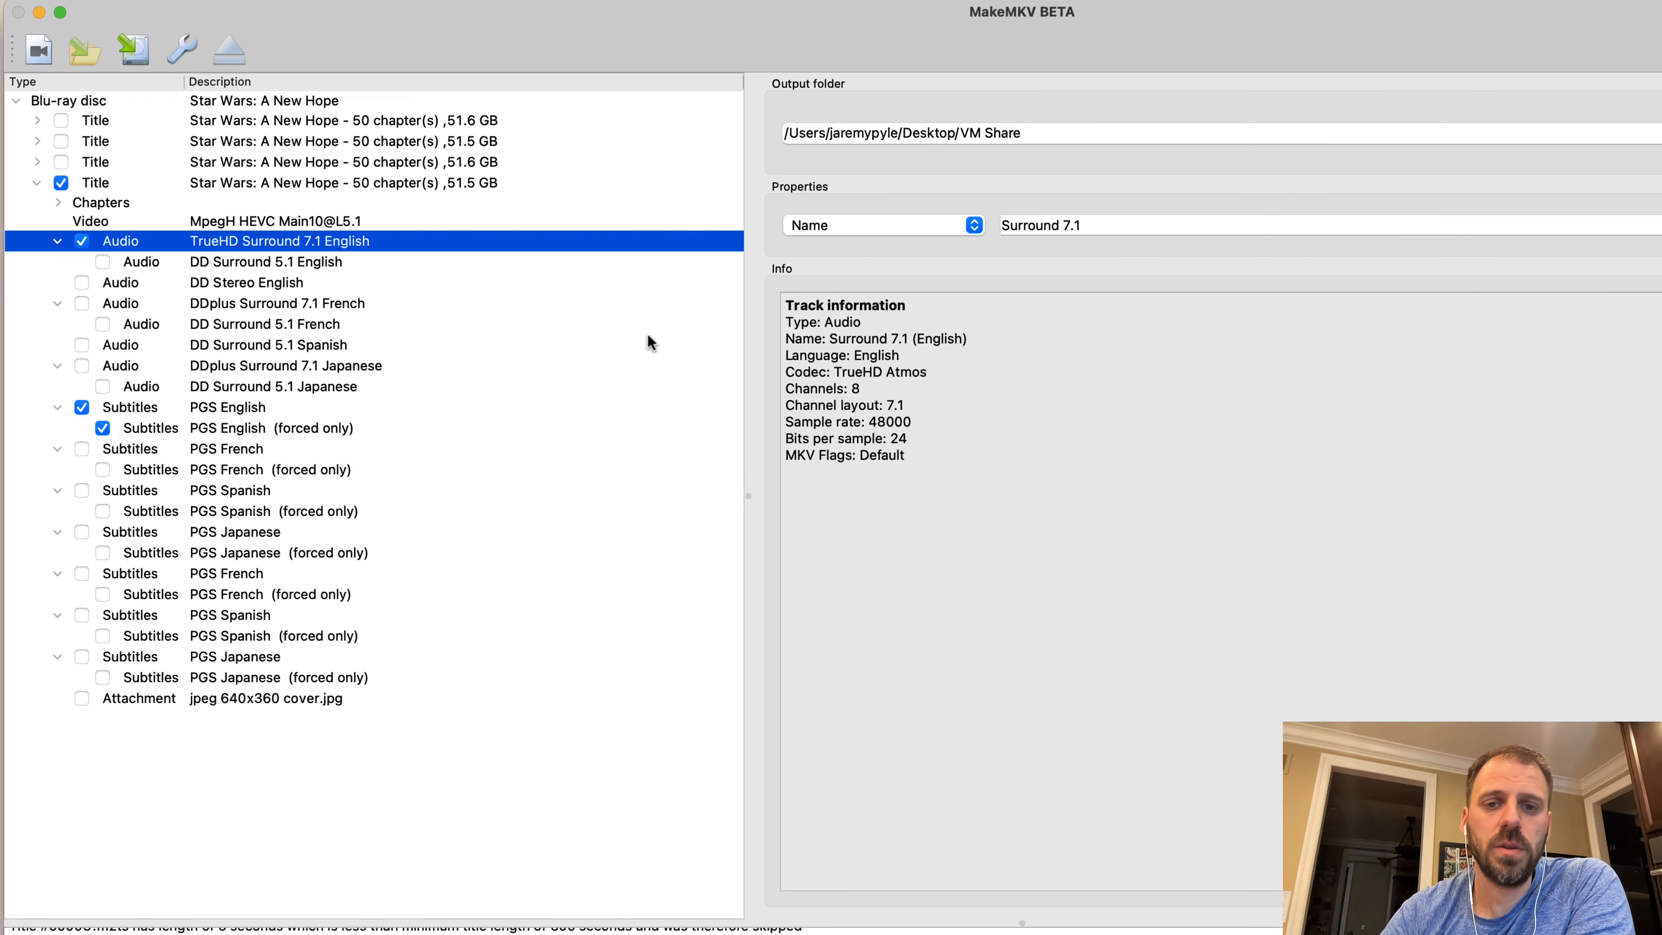
{"action": "left_click_drag", "start_coordinate": [1110, 226], "coordinate": [995, 226]}
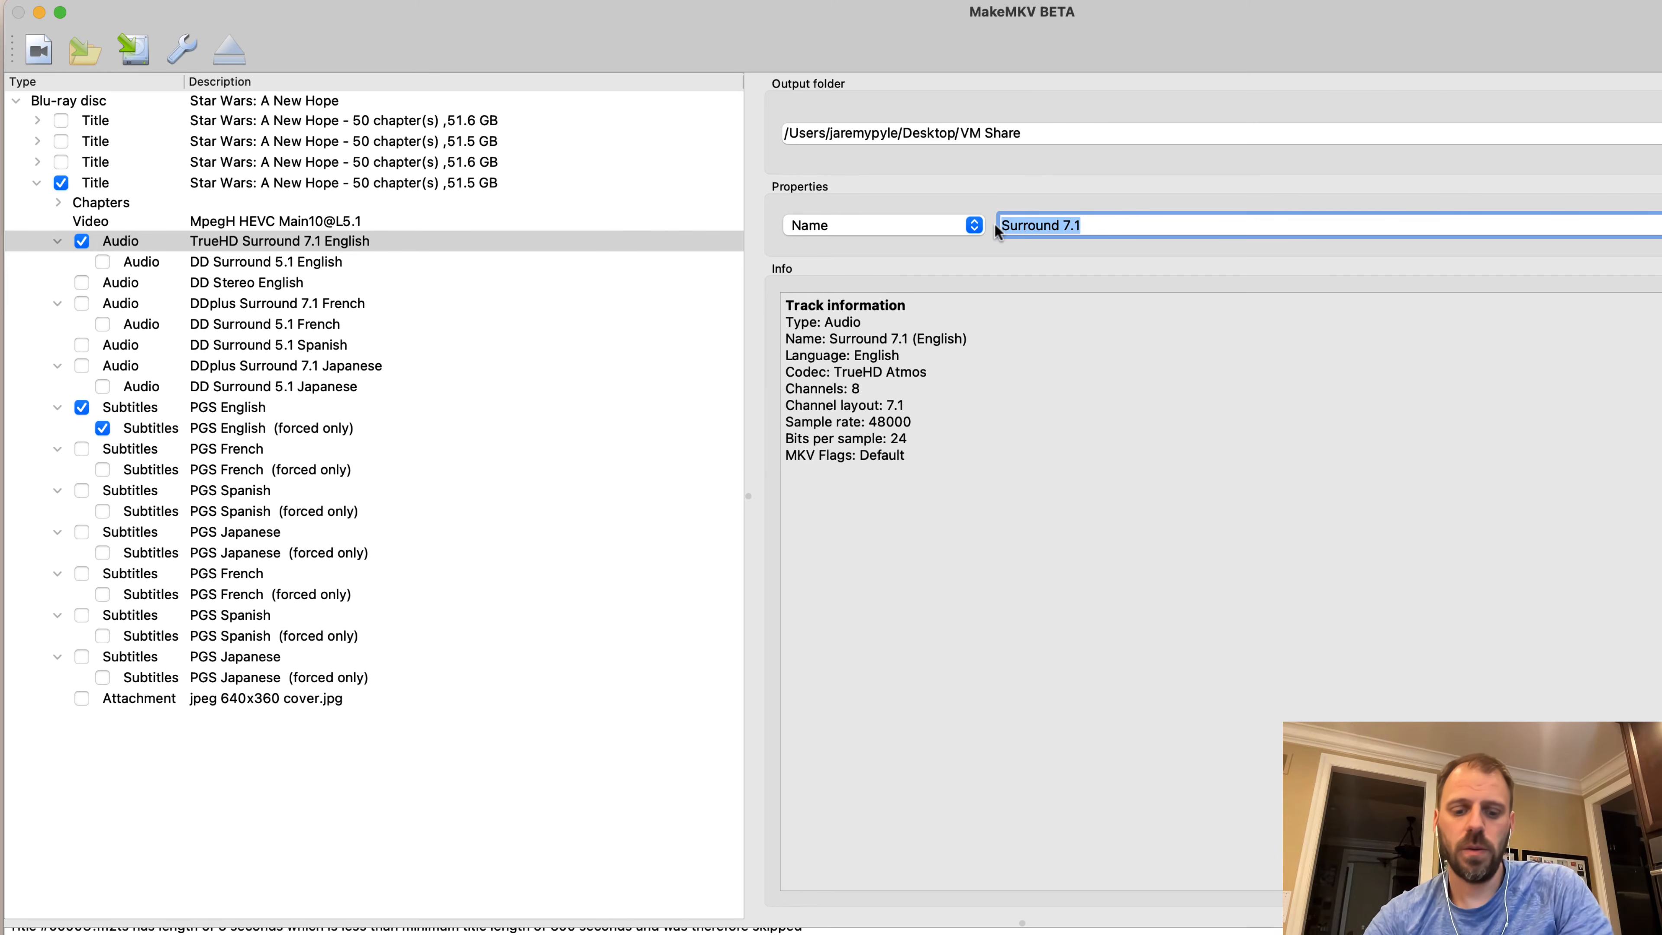
{"action": "type", "text": "Dolby Atmos"}
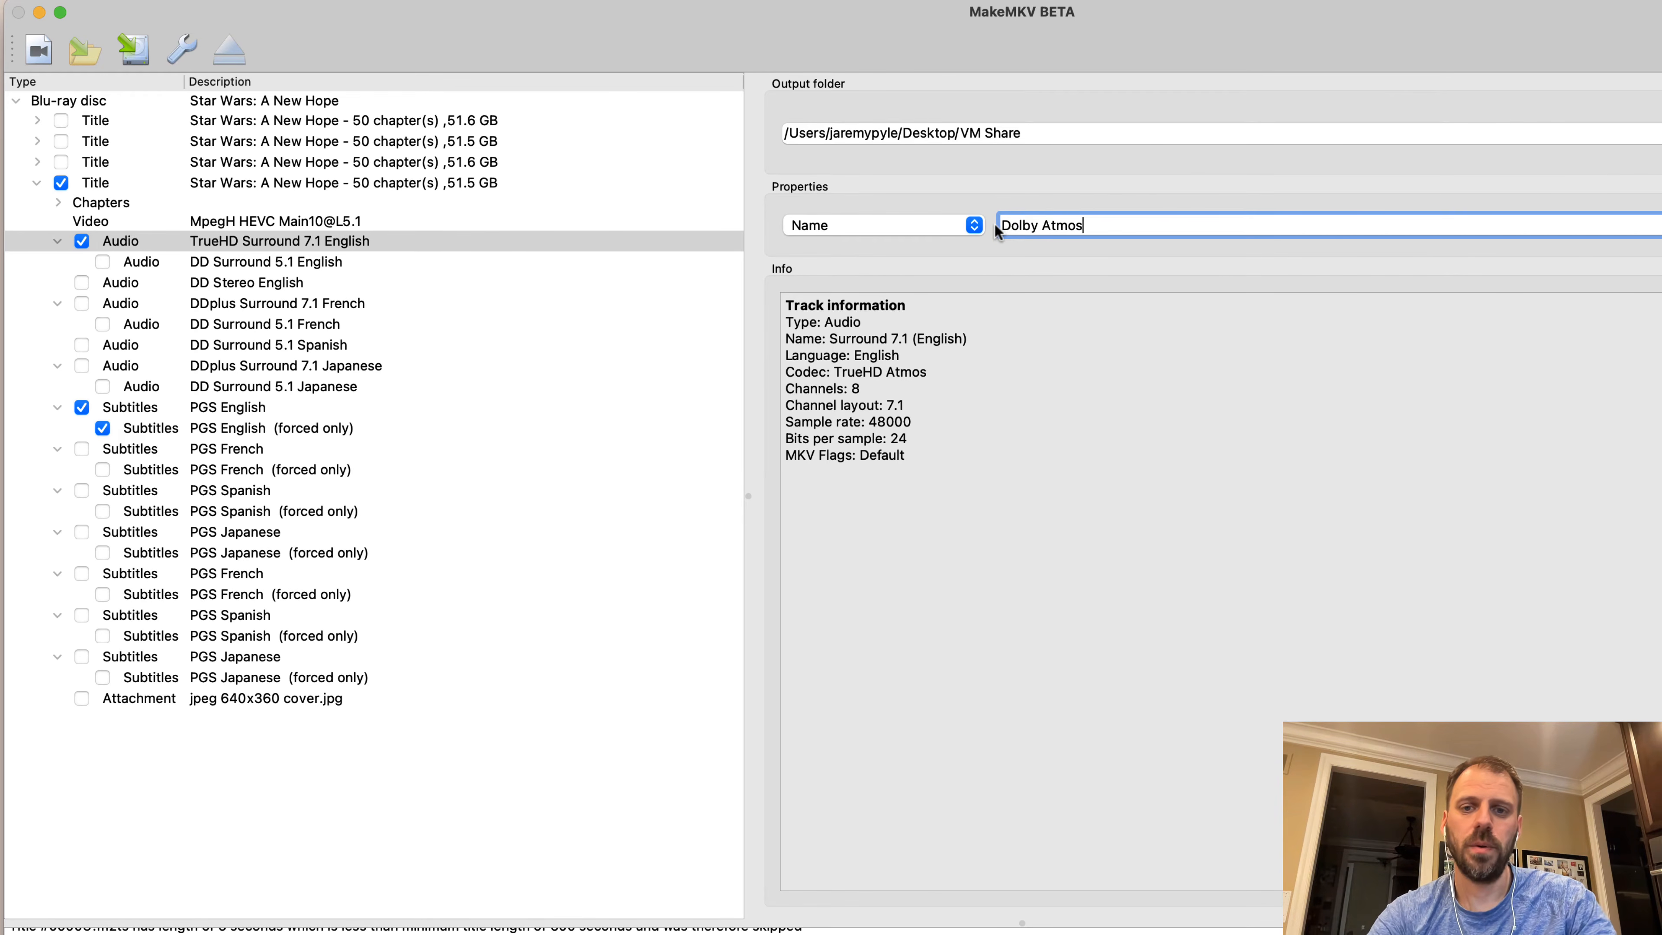
{"action": "left_click", "coordinate": [1118, 391]}
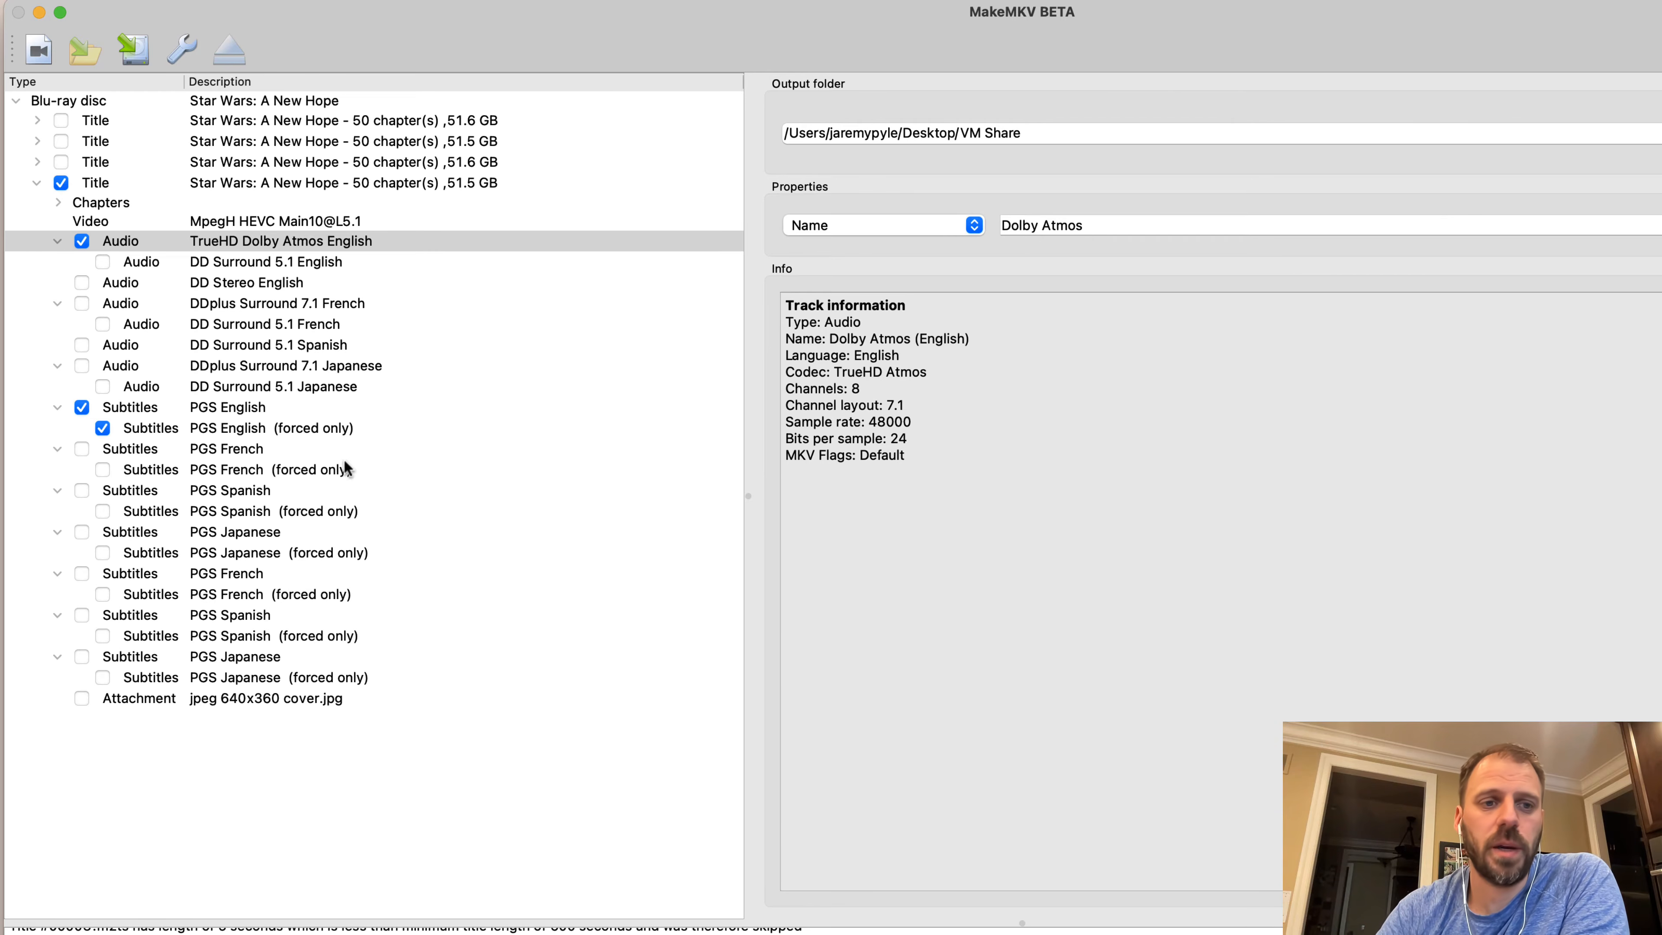
Review the information of the enabled title, its video track and its TrueHD English audio track
{"action": "left_click", "coordinate": [253, 188]}
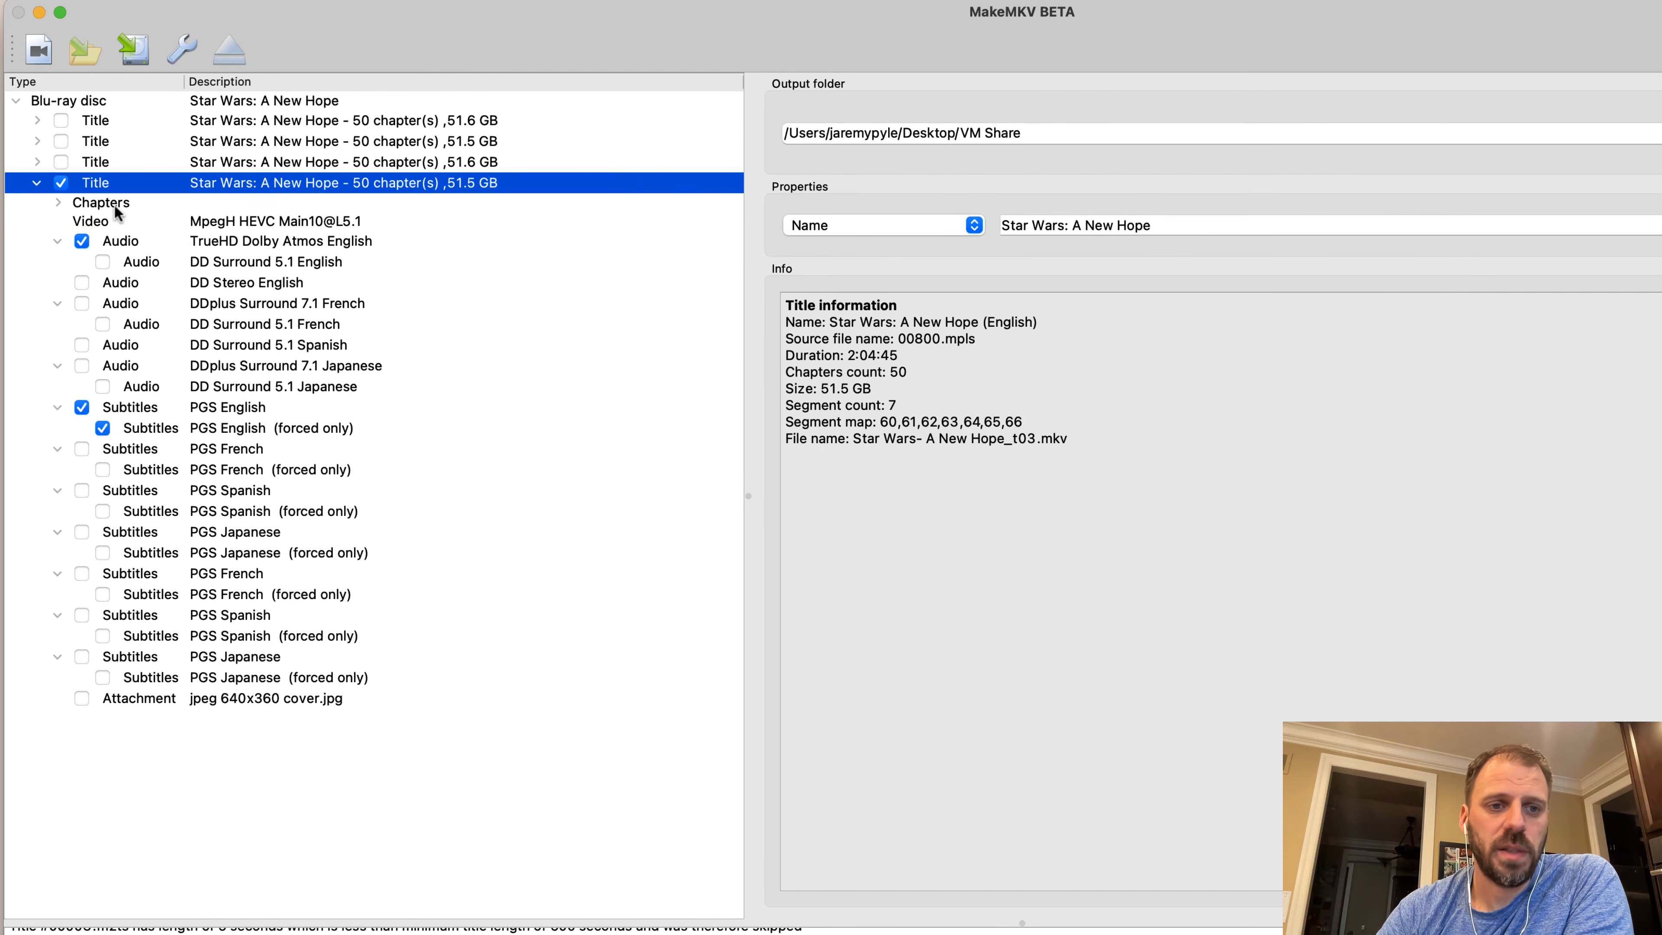
{"action": "left_click", "coordinate": [242, 223]}
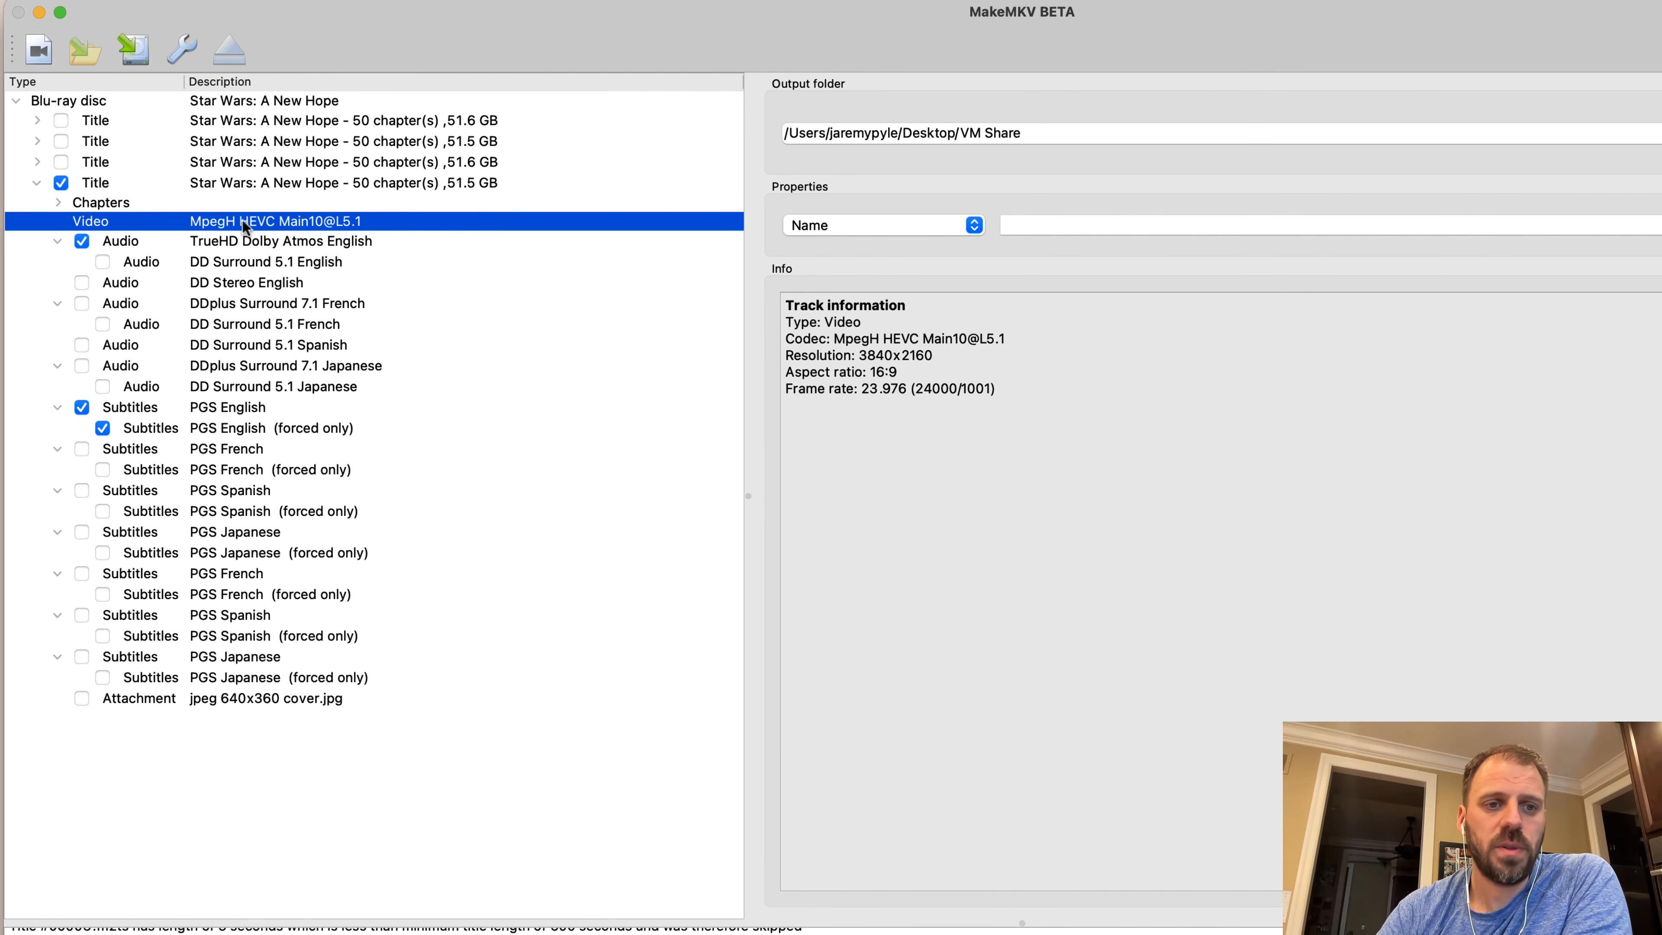
{"action": "left_click", "coordinate": [225, 239]}
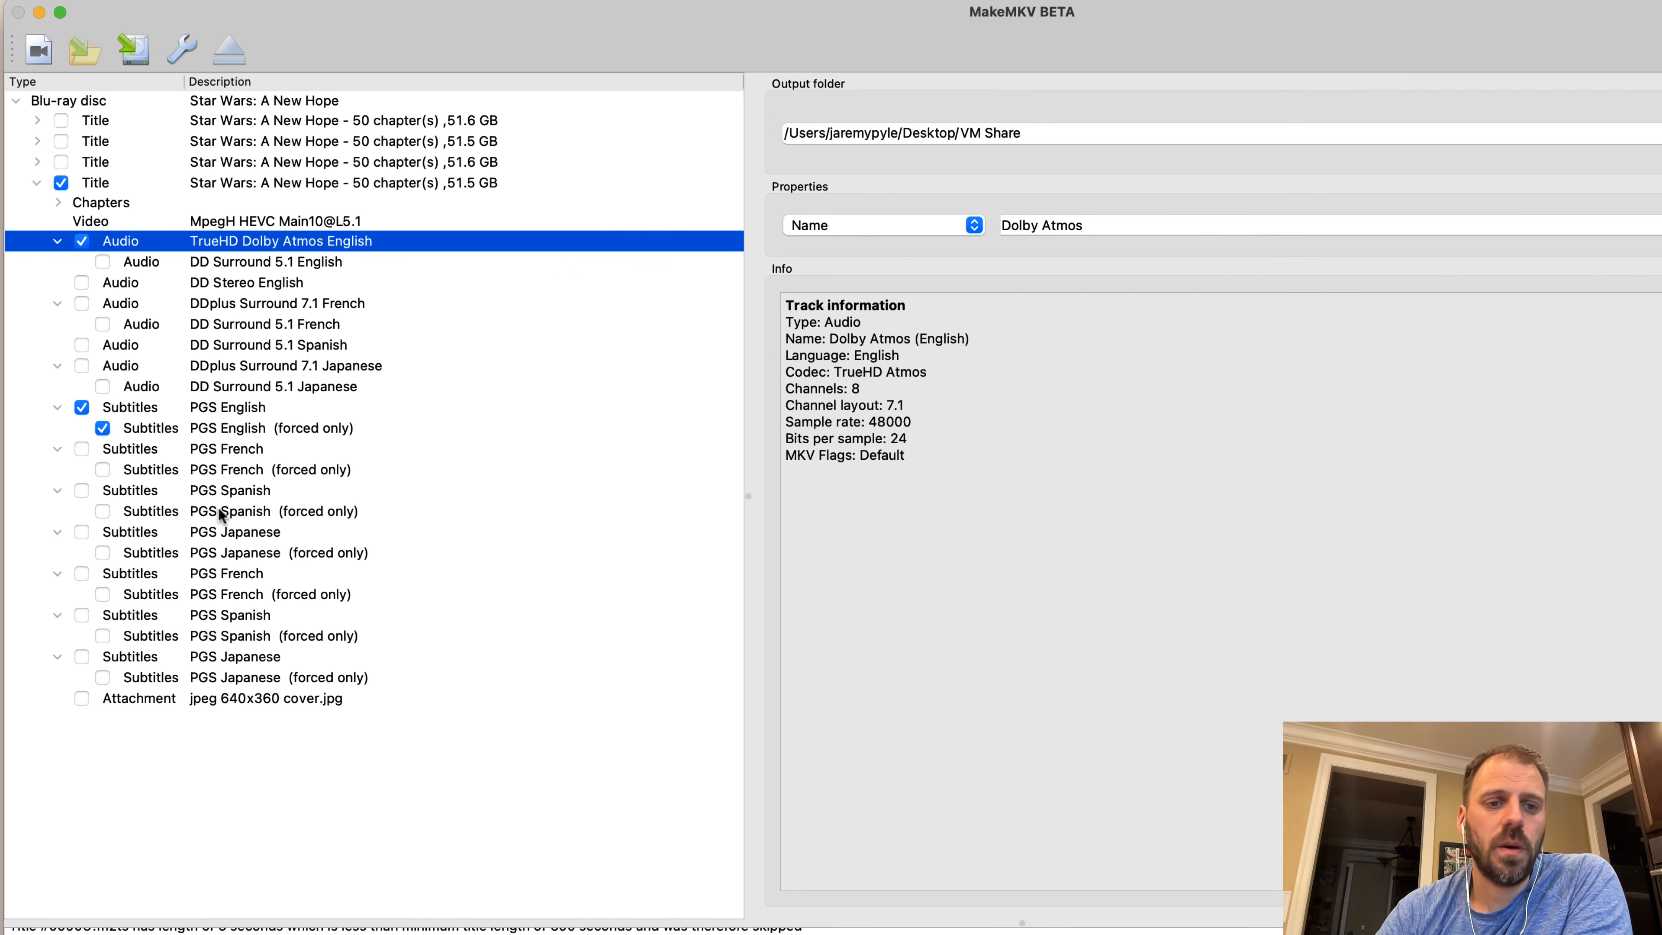
Compare the two English subtitle tracks and exclude the full PGS English track, keeping only the forced-only one
{"action": "left_click", "coordinate": [229, 408]}
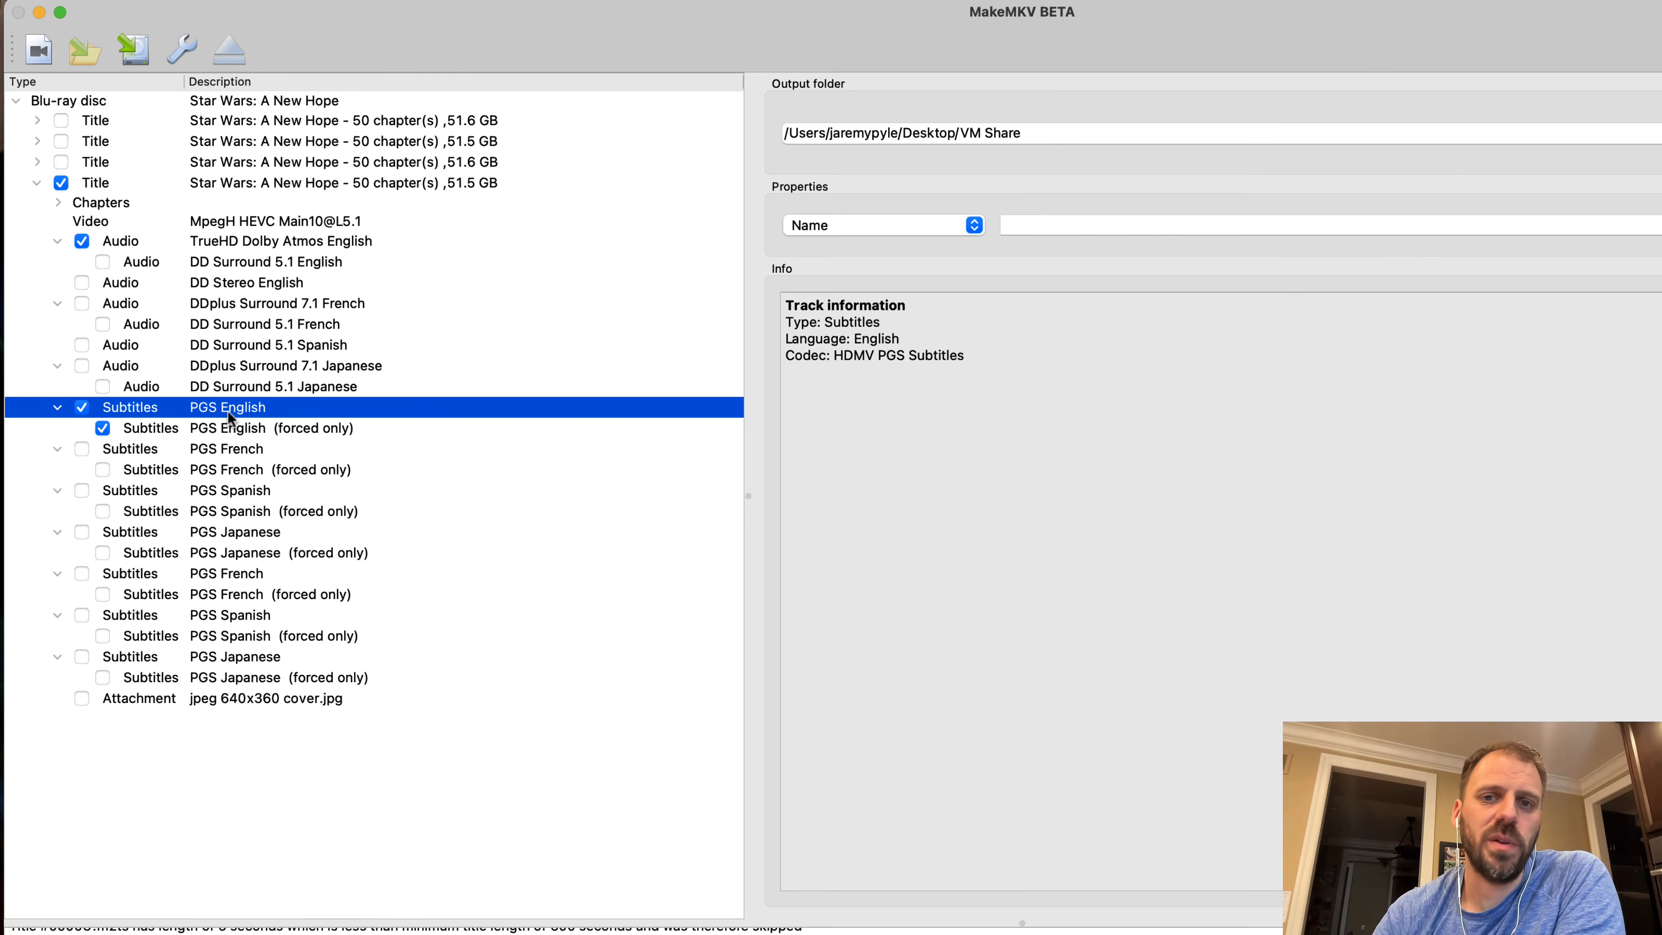
{"action": "left_click", "coordinate": [144, 427]}
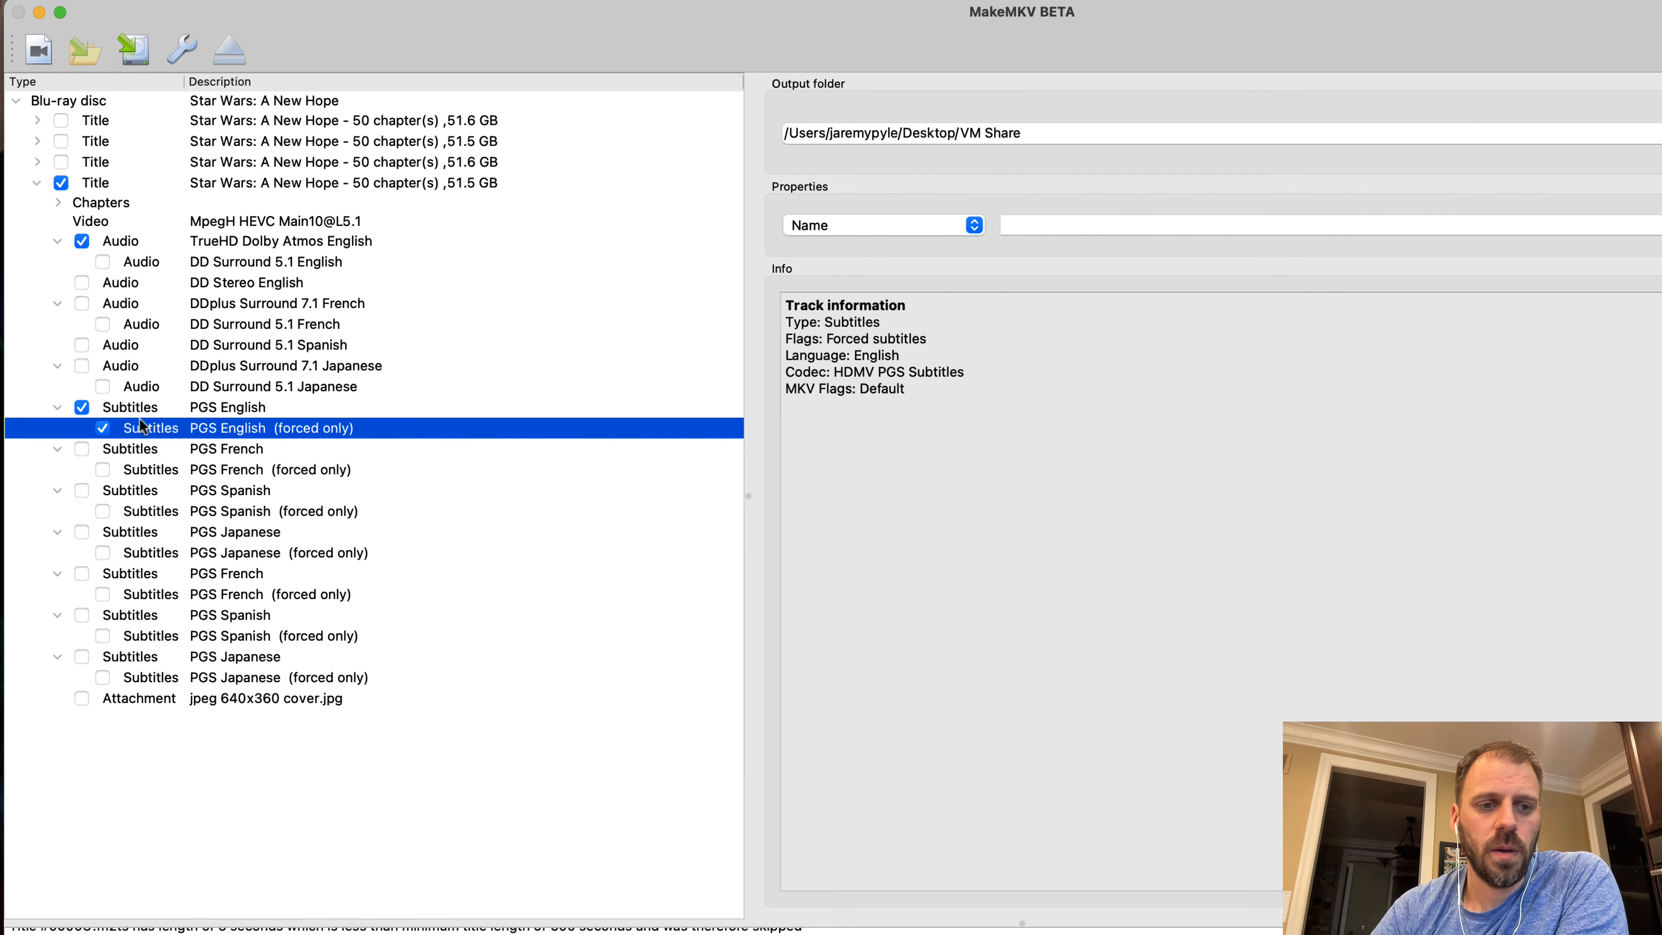
{"action": "left_click", "coordinate": [156, 409]}
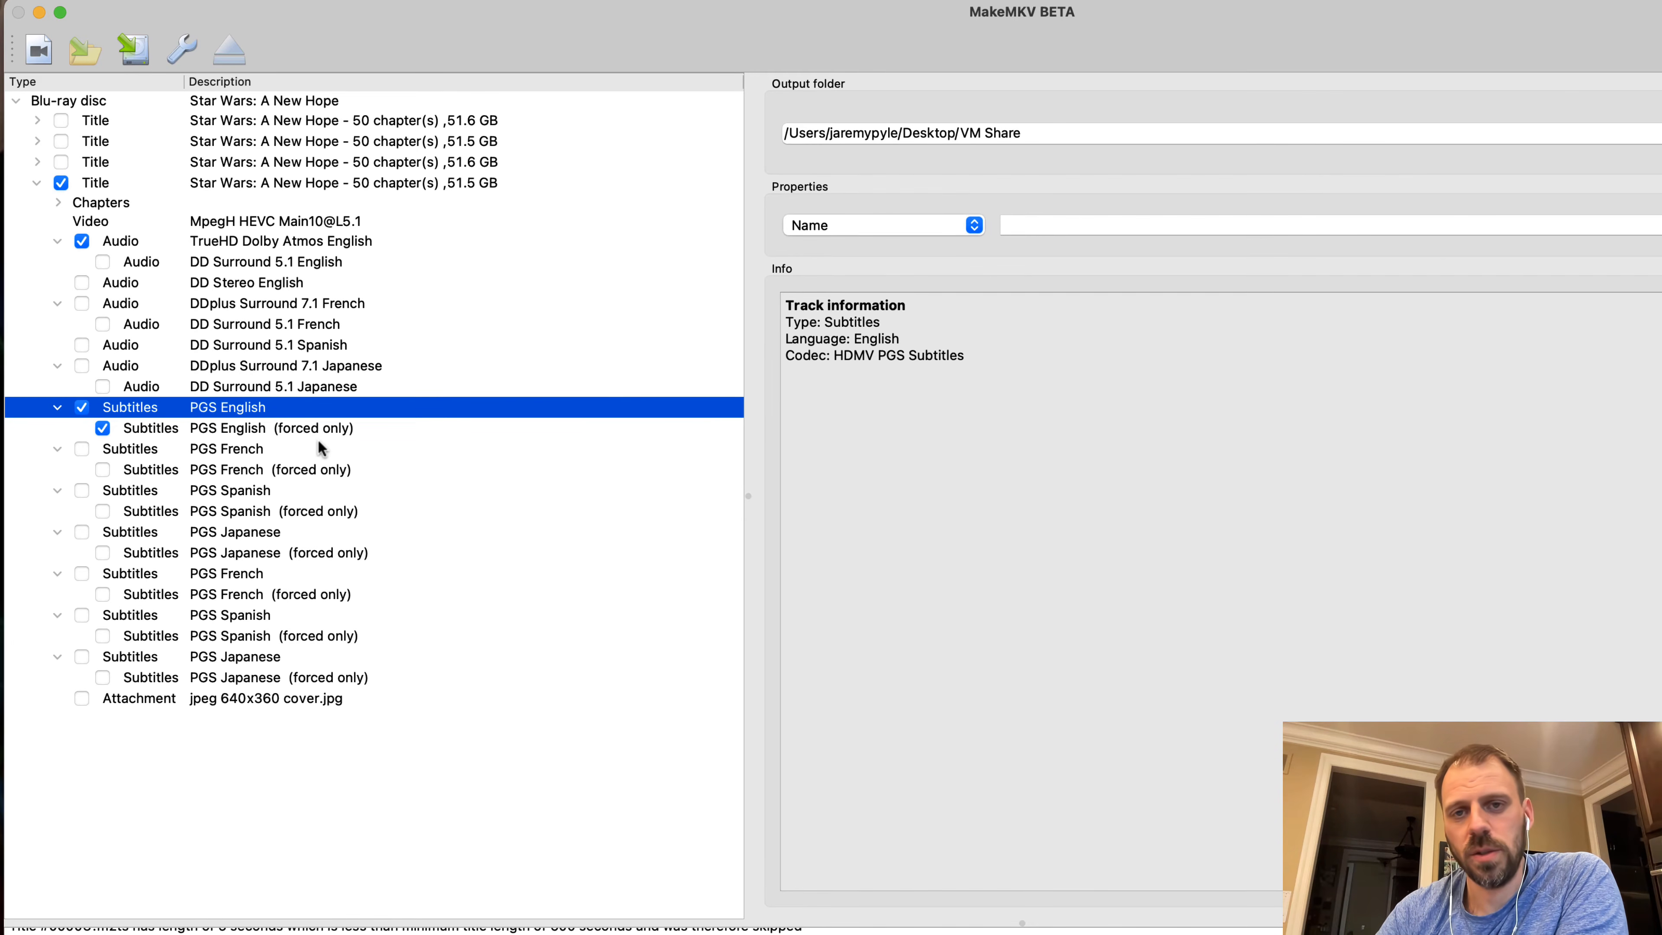
{"action": "left_click", "coordinate": [288, 427]}
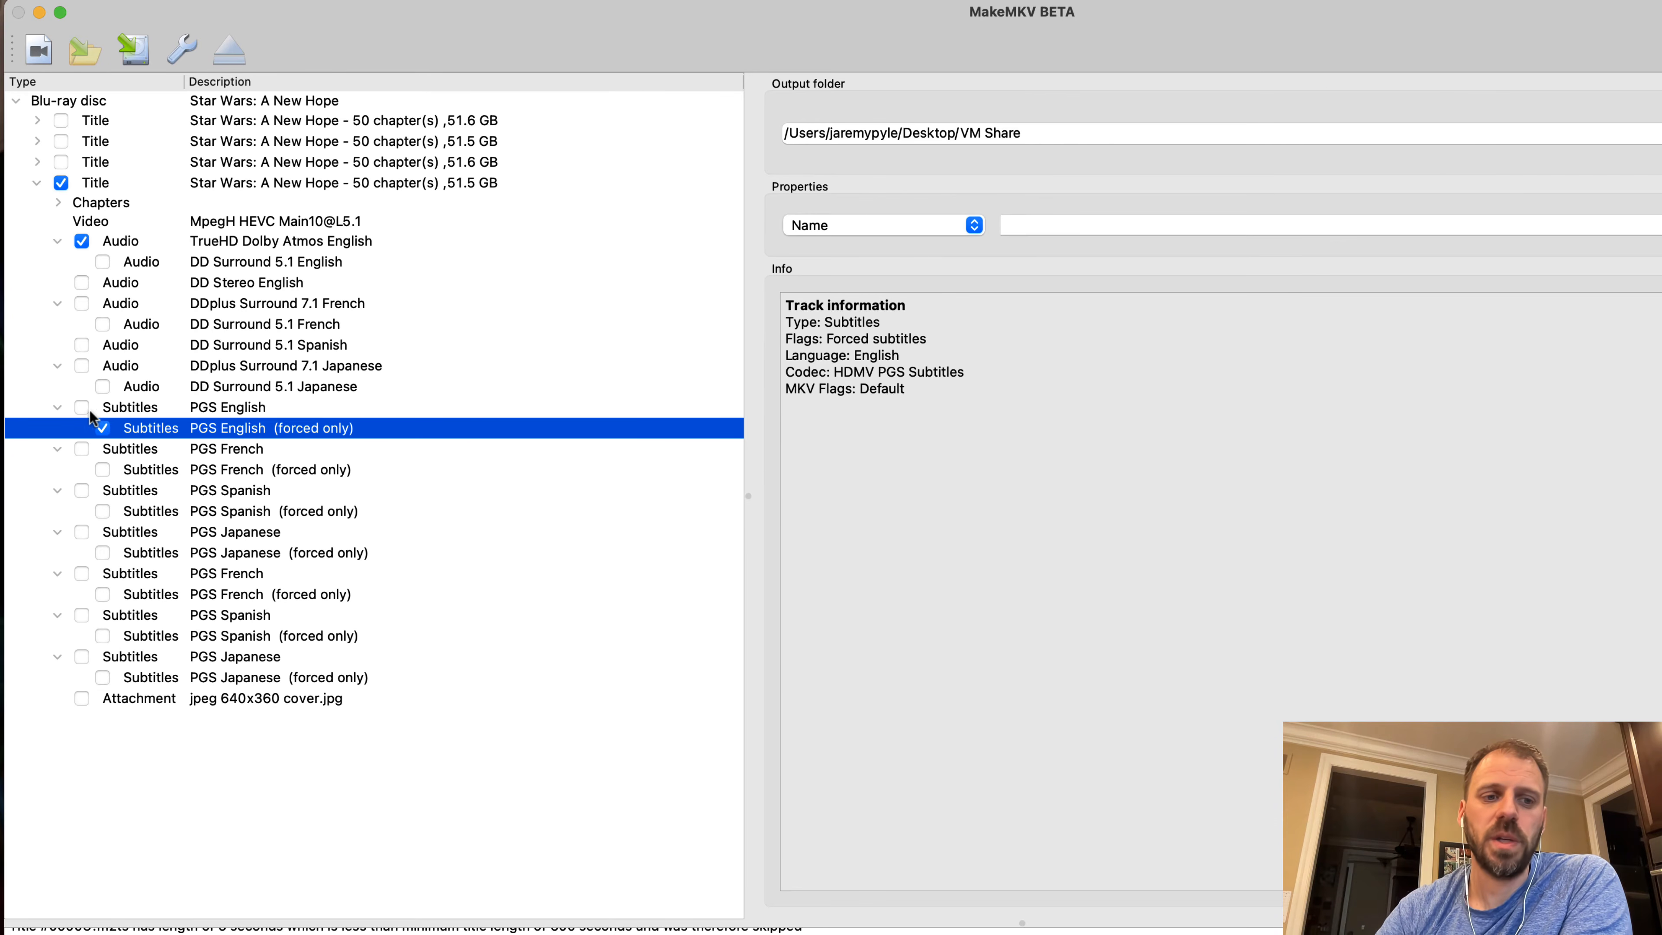
{"action": "left_click", "coordinate": [115, 409]}
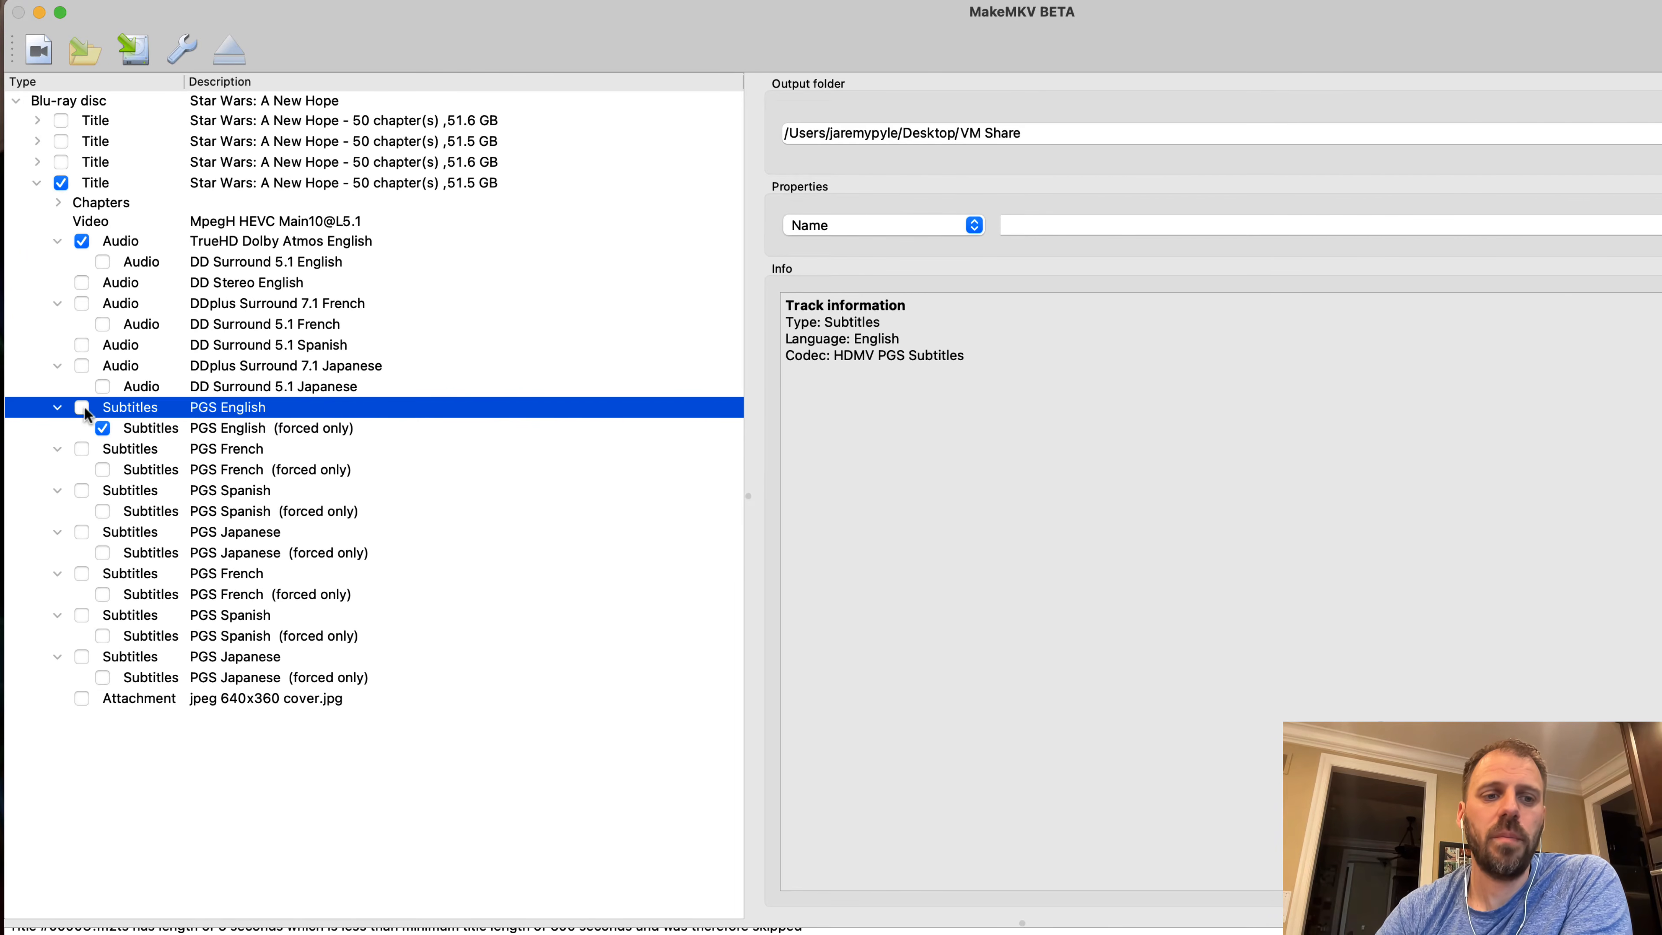
Name the PGS English (forced only) subtitle track Forced
{"action": "left_click", "coordinate": [196, 430]}
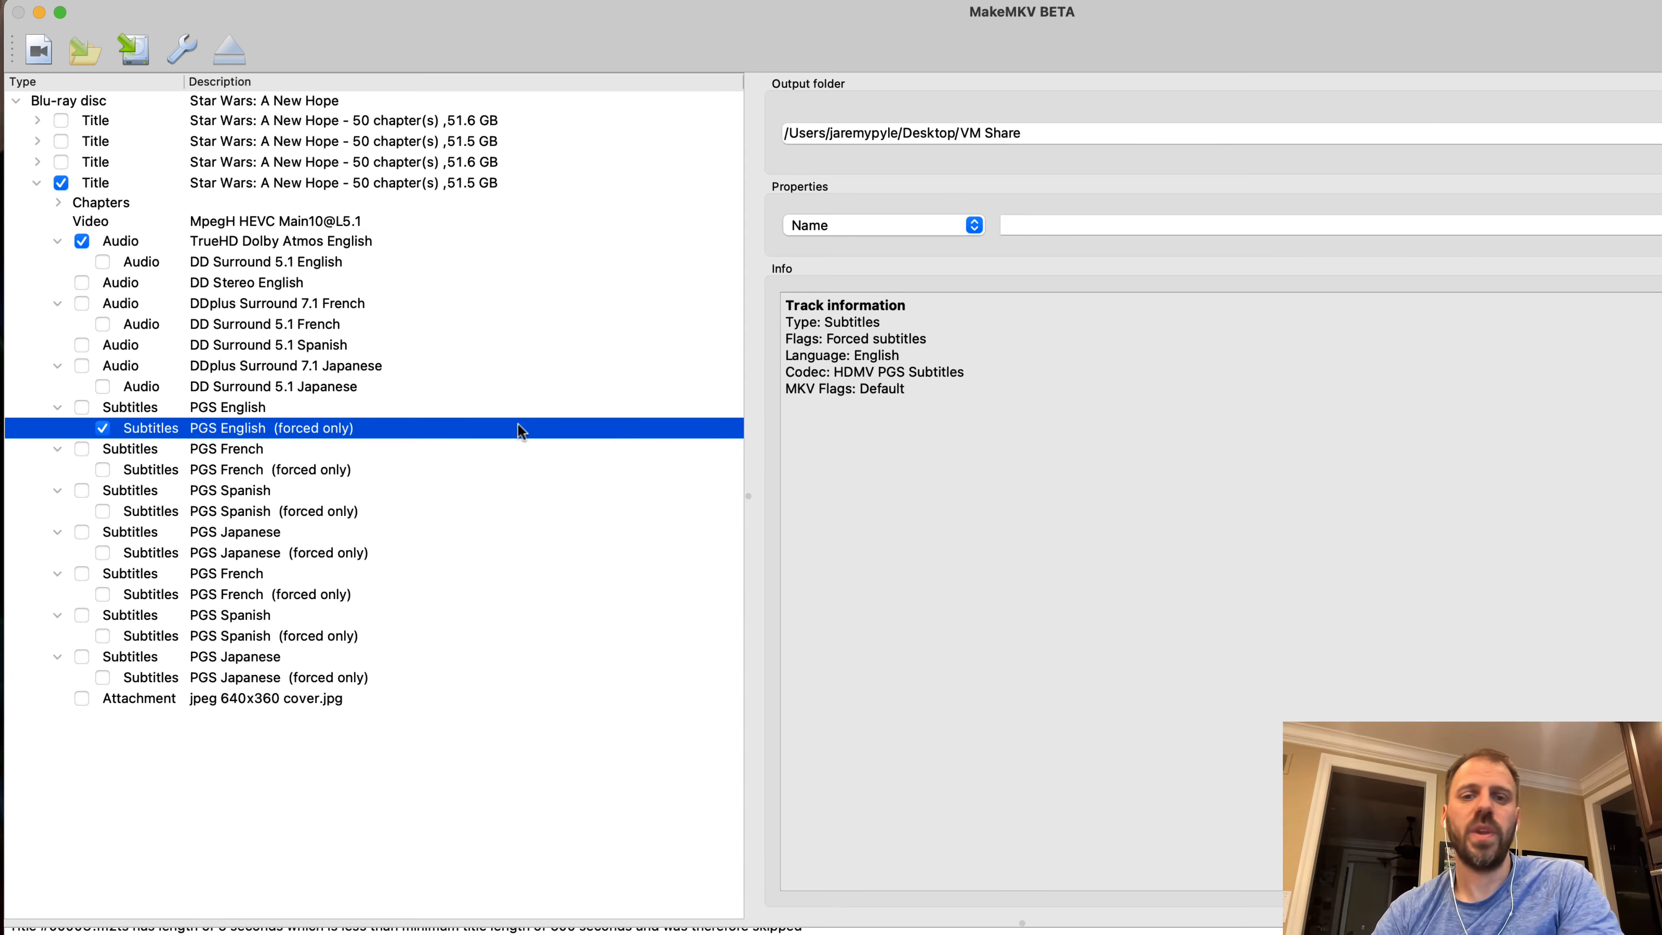
{"action": "left_click", "coordinate": [1057, 226]}
{"action": "type", "text": "Fore"}
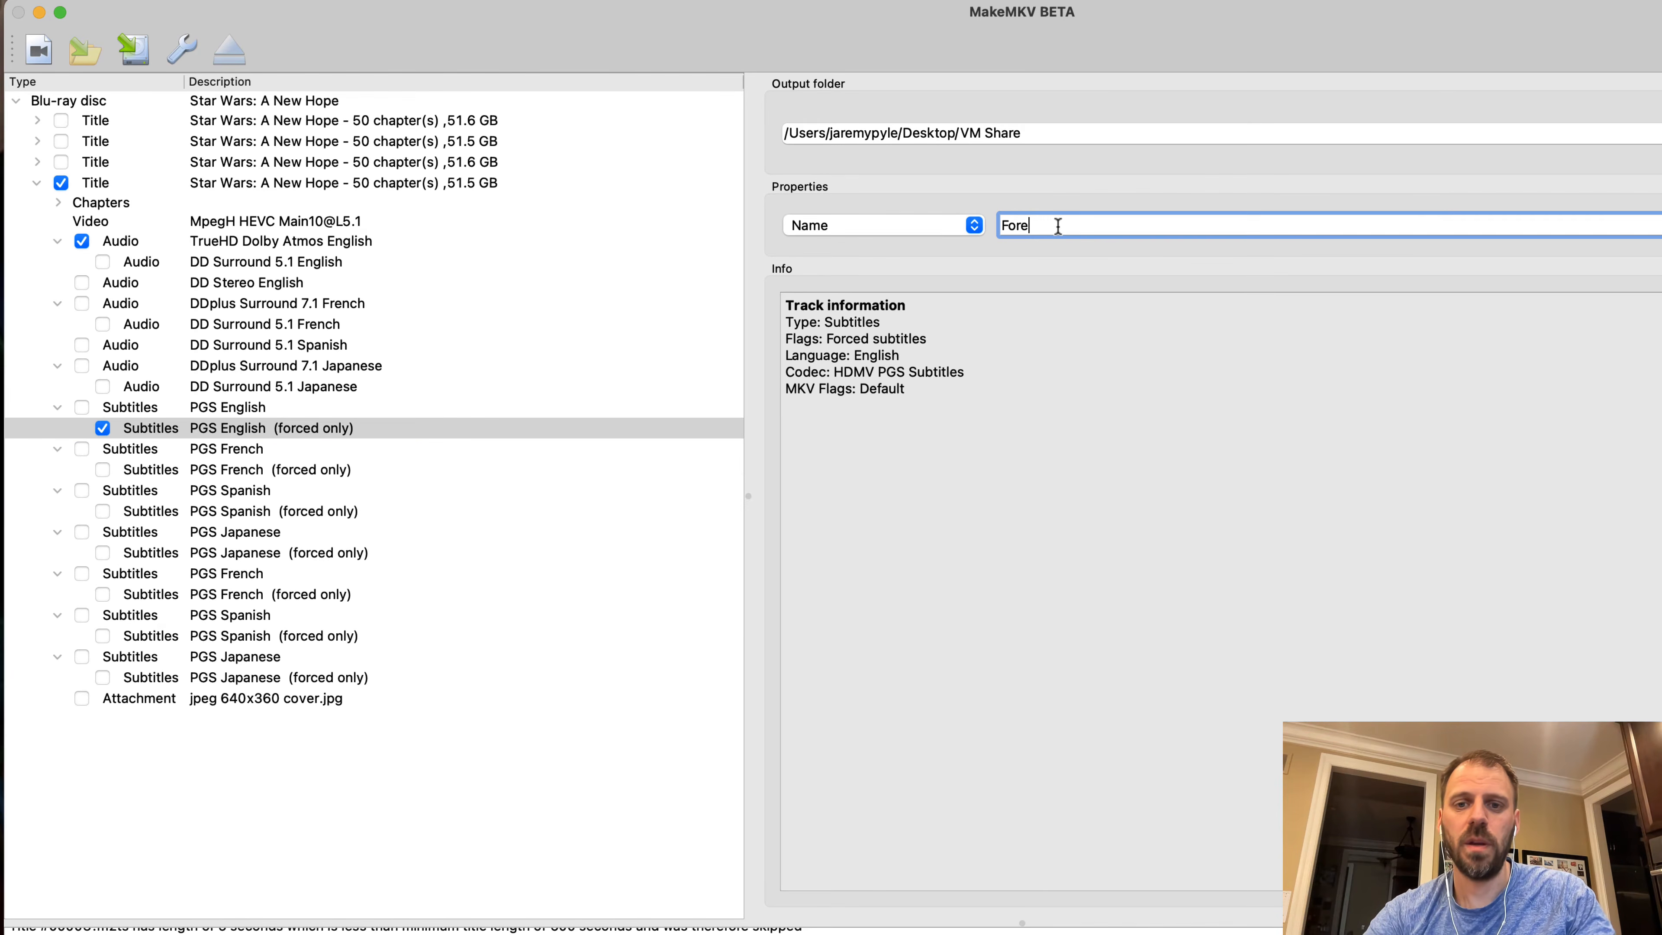
{"action": "key", "text": "BackSpace"}
{"action": "type", "text": "ced"}
{"action": "key", "text": "Return"}
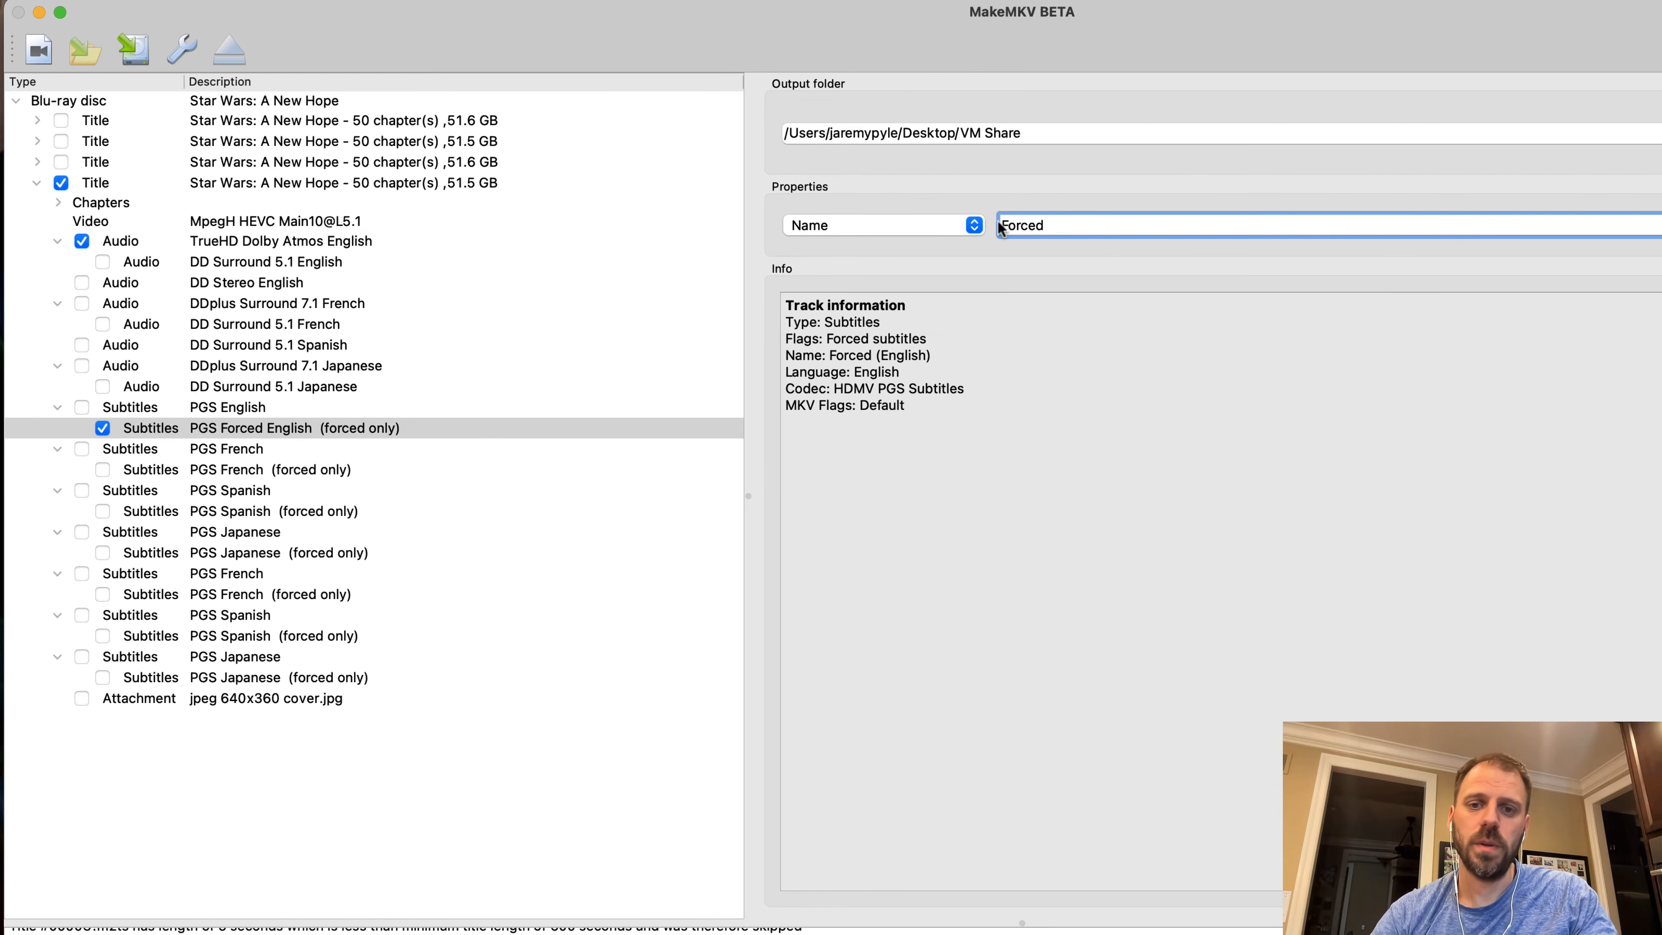
Set the MKV flags of the English forced-only subtitle track to df
{"action": "left_click", "coordinate": [940, 226]}
{"action": "left_click", "coordinate": [913, 298]}
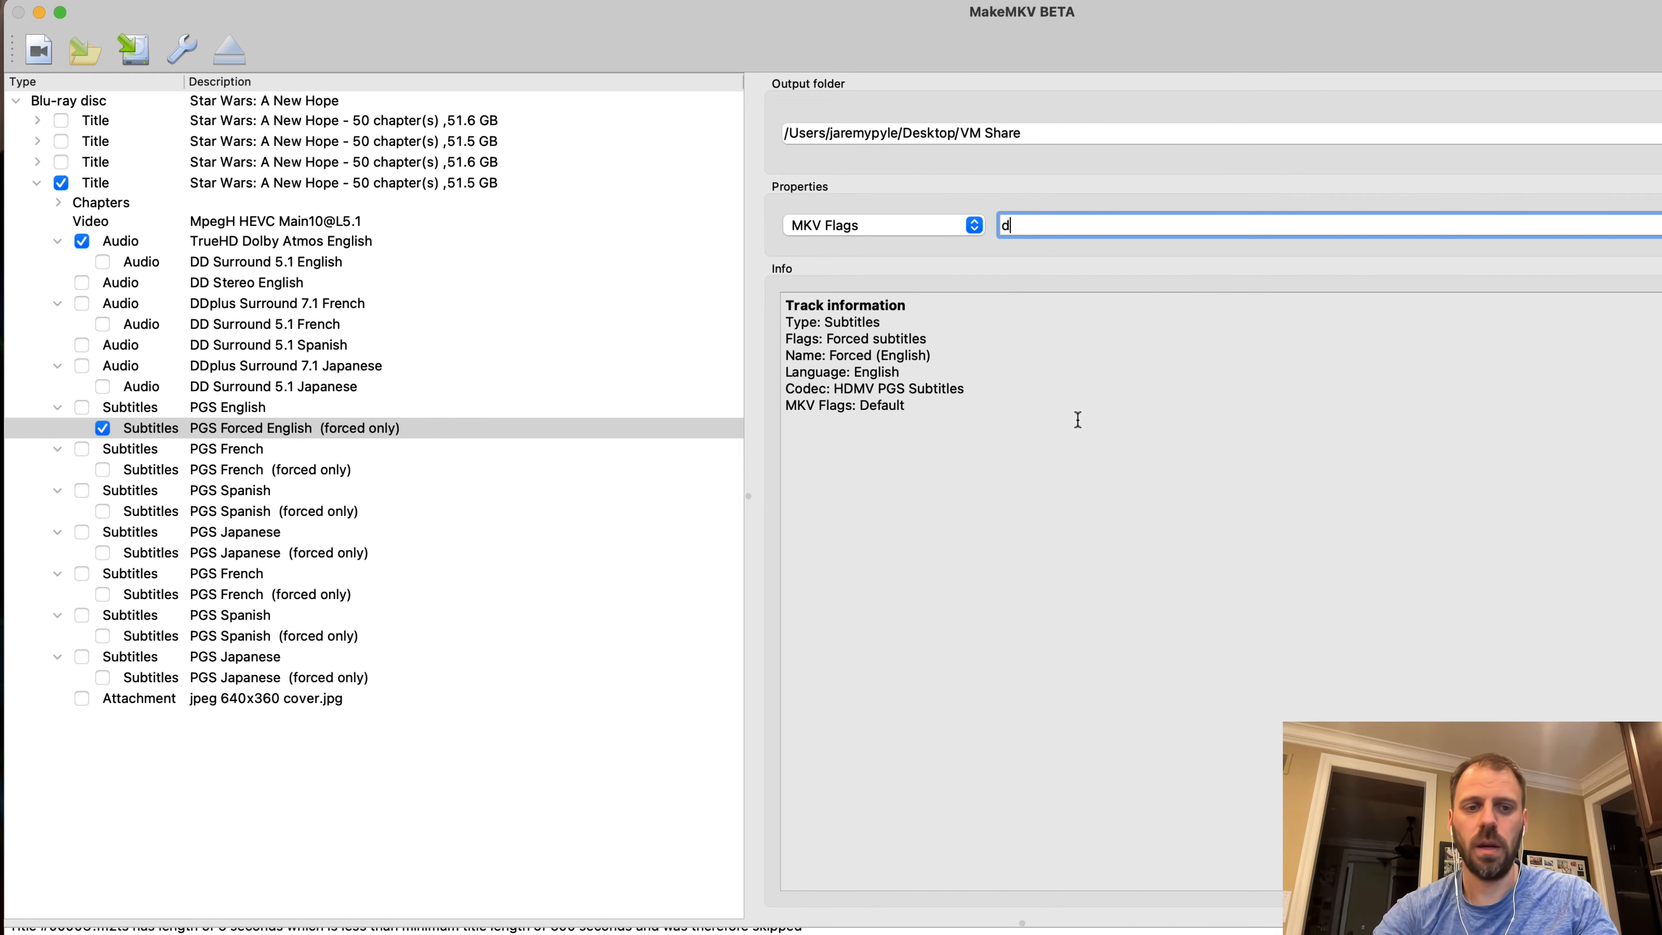
{"action": "type", "text": "f"}
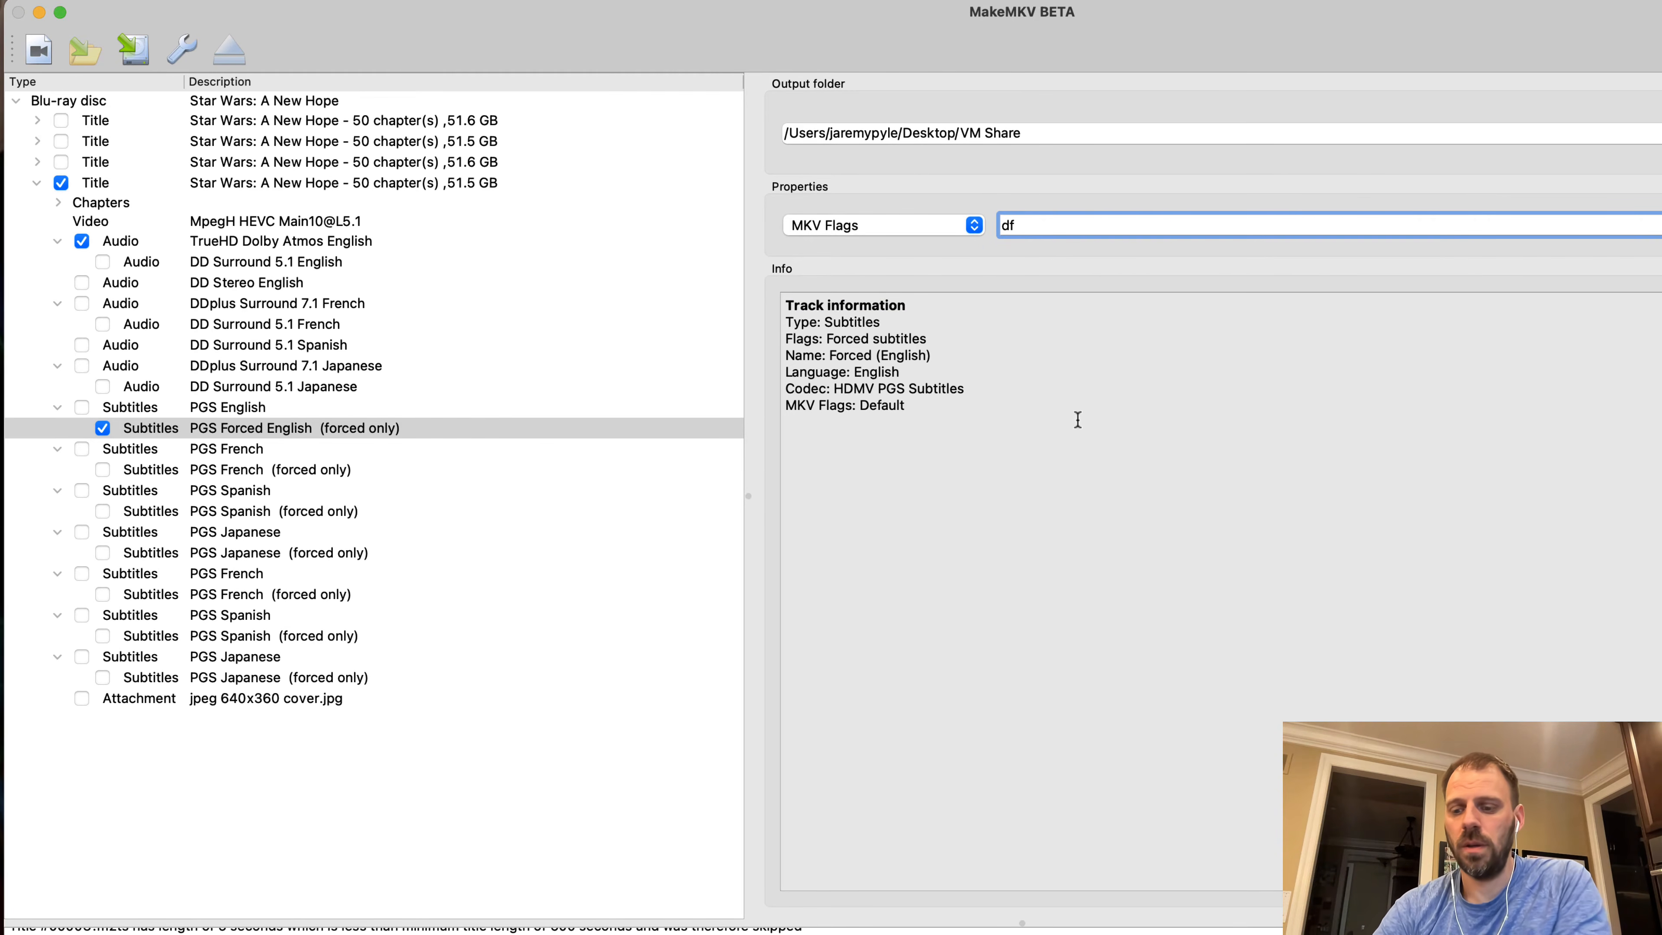
{"action": "left_click", "coordinate": [1077, 420]}
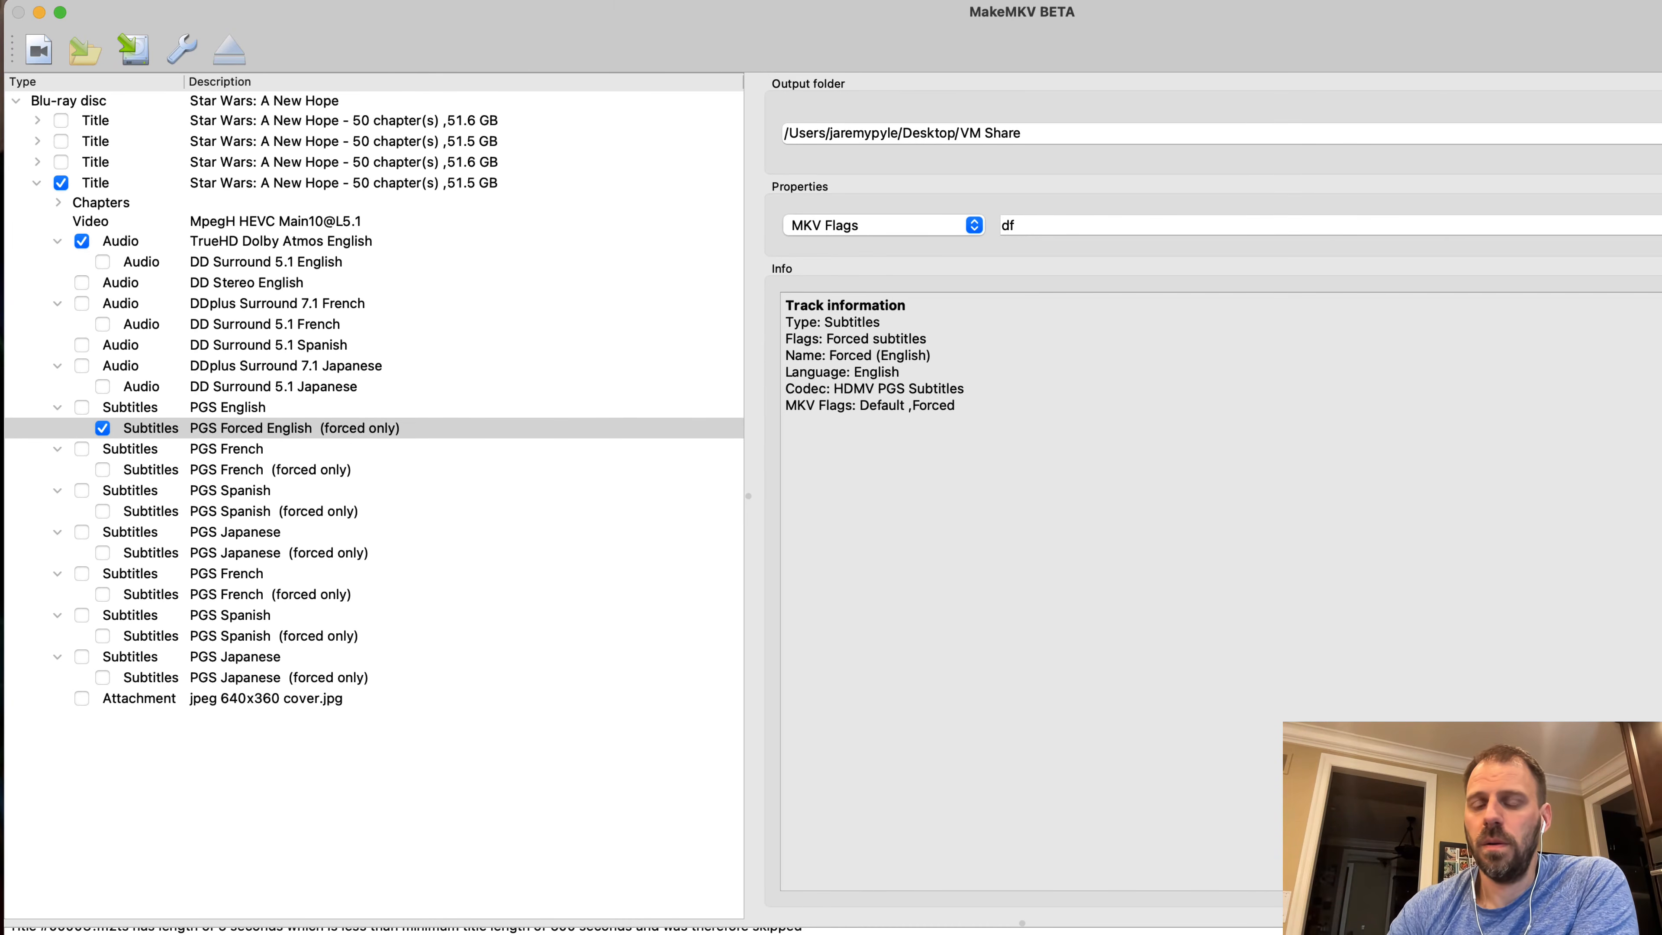
Start saving the enabled Star Wars title as an MKV file in the VM Share output folder
{"action": "left_click", "coordinate": [1661, 133]}
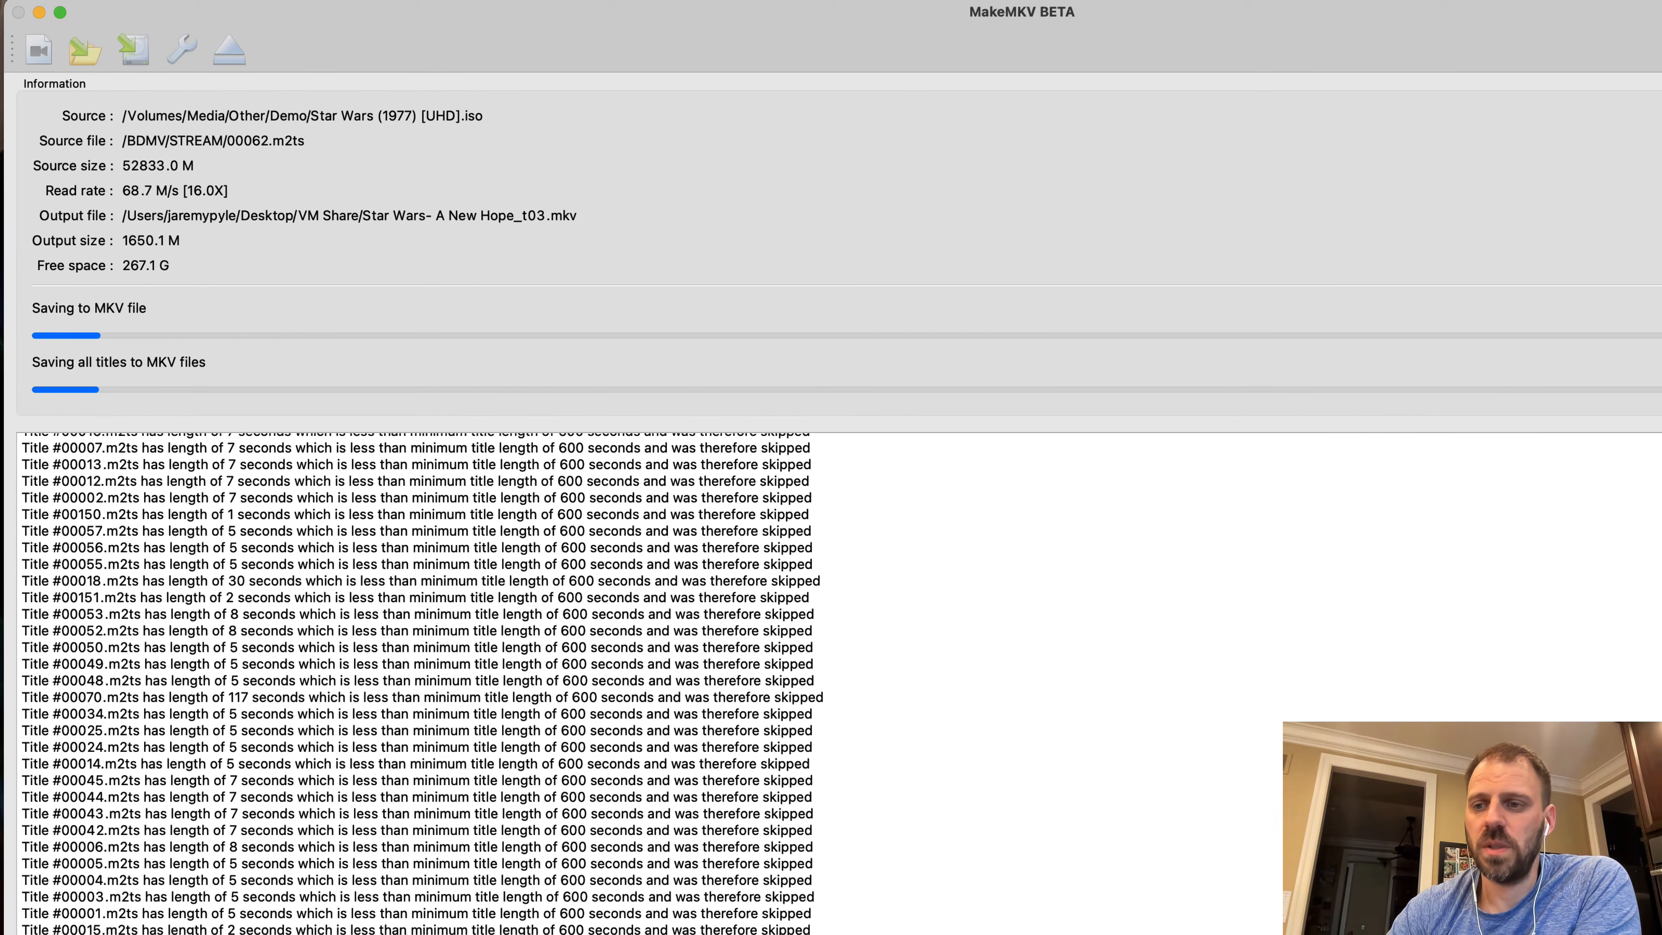
{"action": "left_click", "coordinate": [1659, 362]}
{"action": "left_click", "coordinate": [1189, 695]}
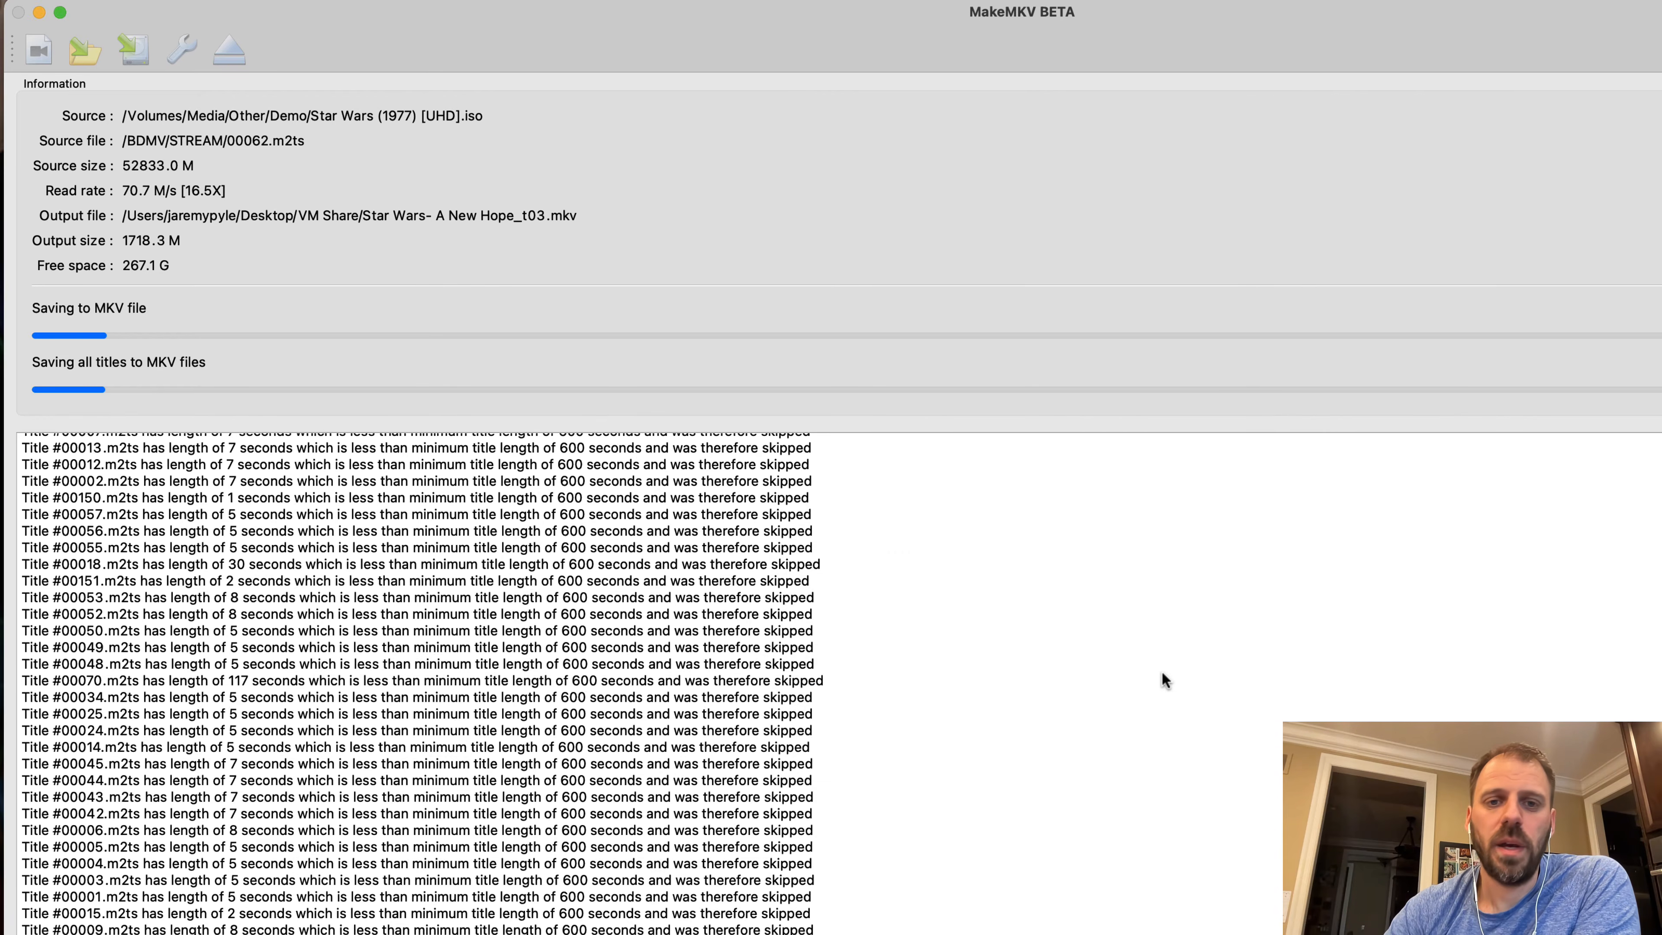
{"action": "left_click", "coordinate": [1131, 697]}
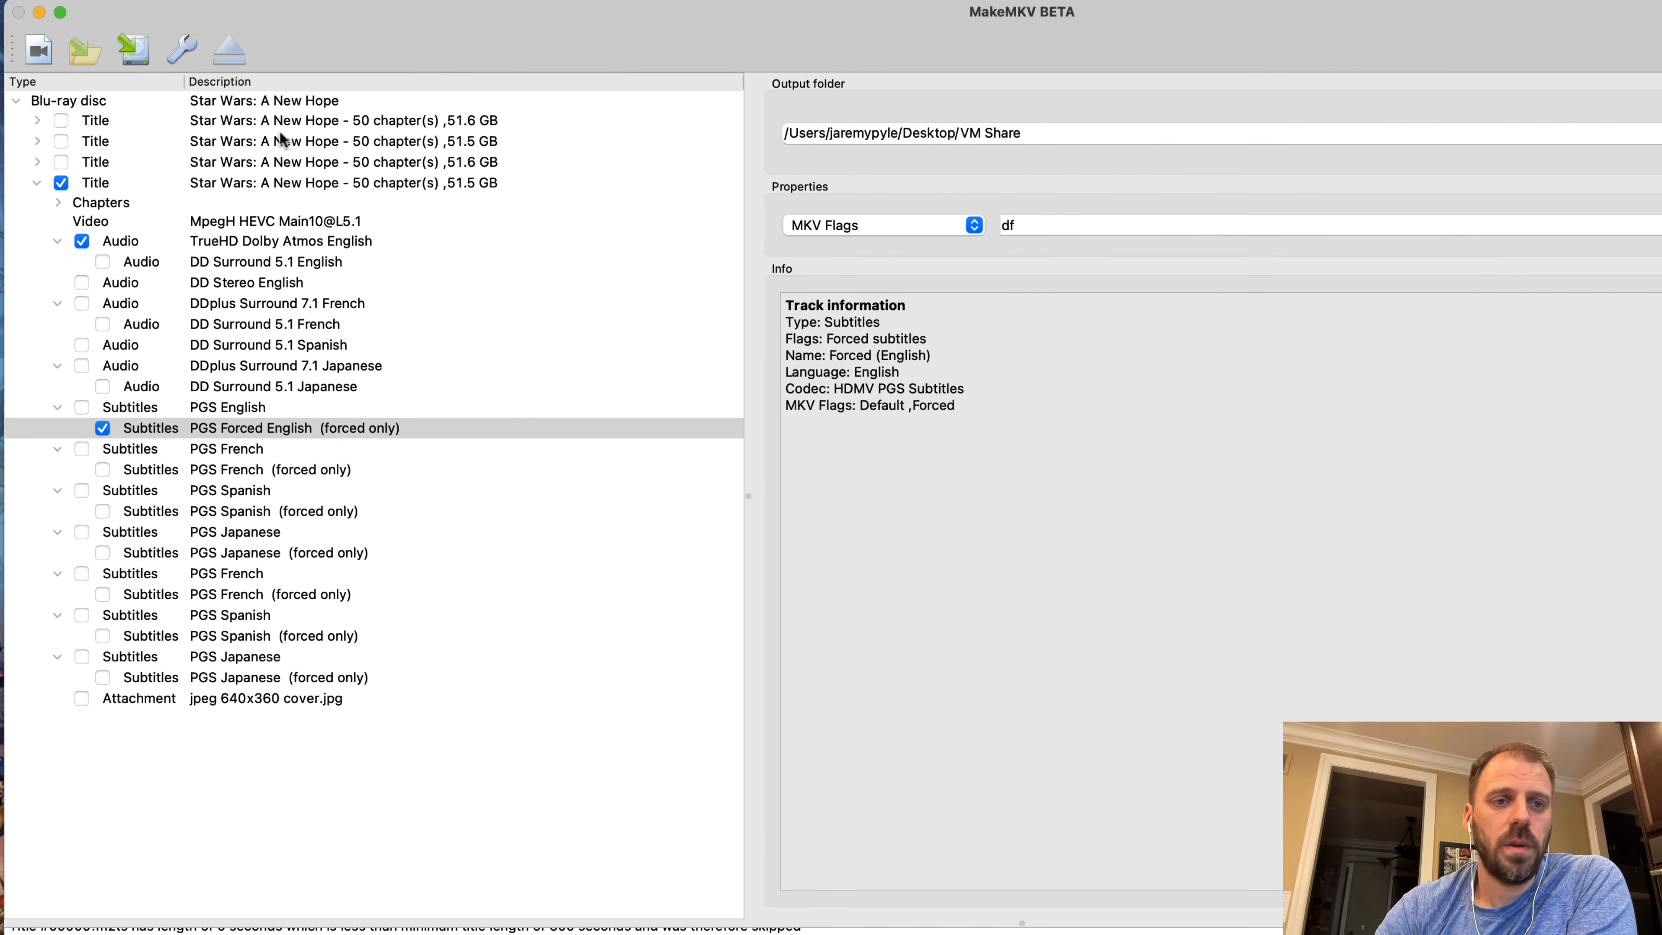
Open the disc image The Dark Crystal (1982) [UHD].iso from the Demo folder
{"action": "left_click", "coordinate": [37, 52]}
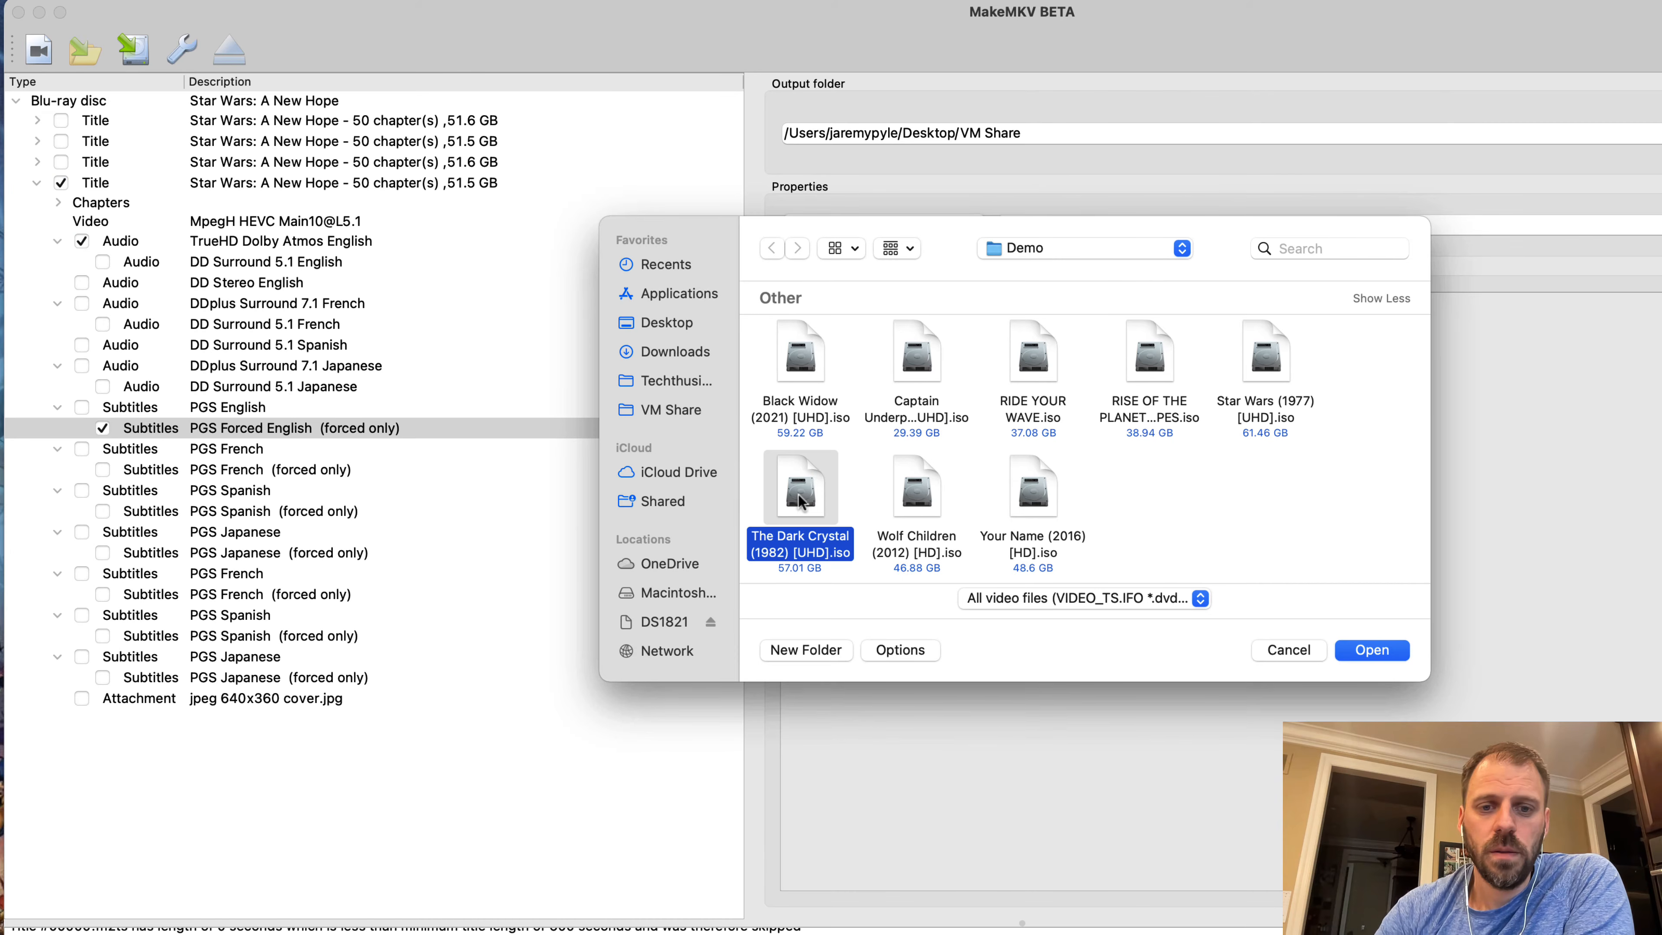
{"action": "left_click", "coordinate": [1374, 648]}
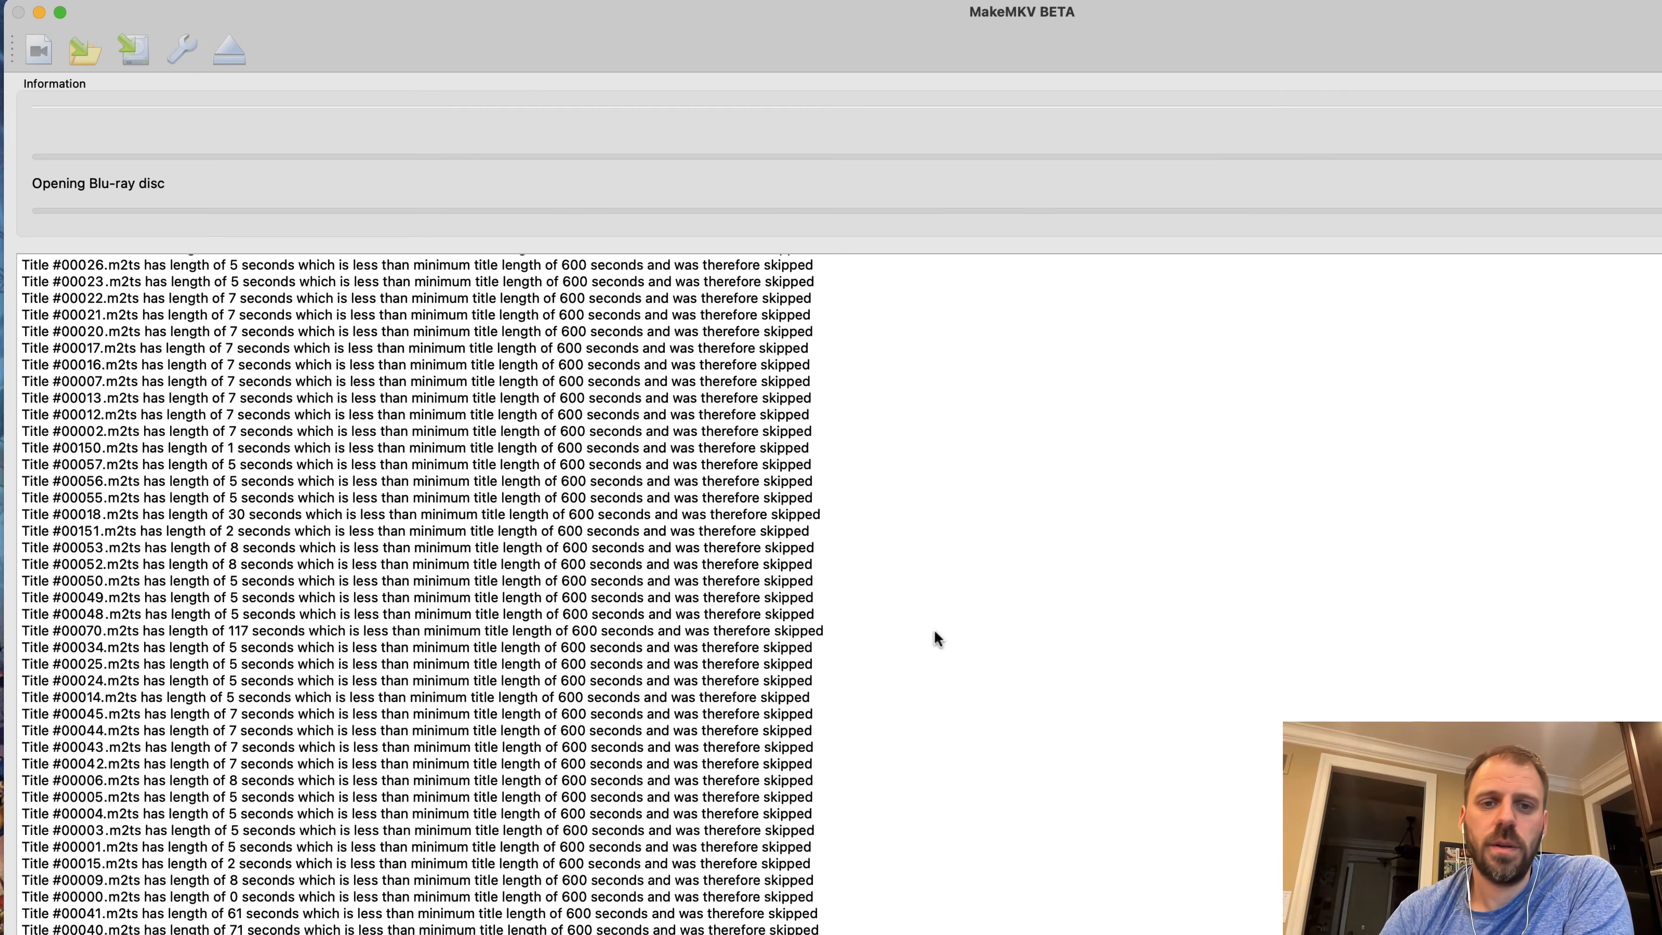
{"action": "left_click", "coordinate": [1171, 757]}
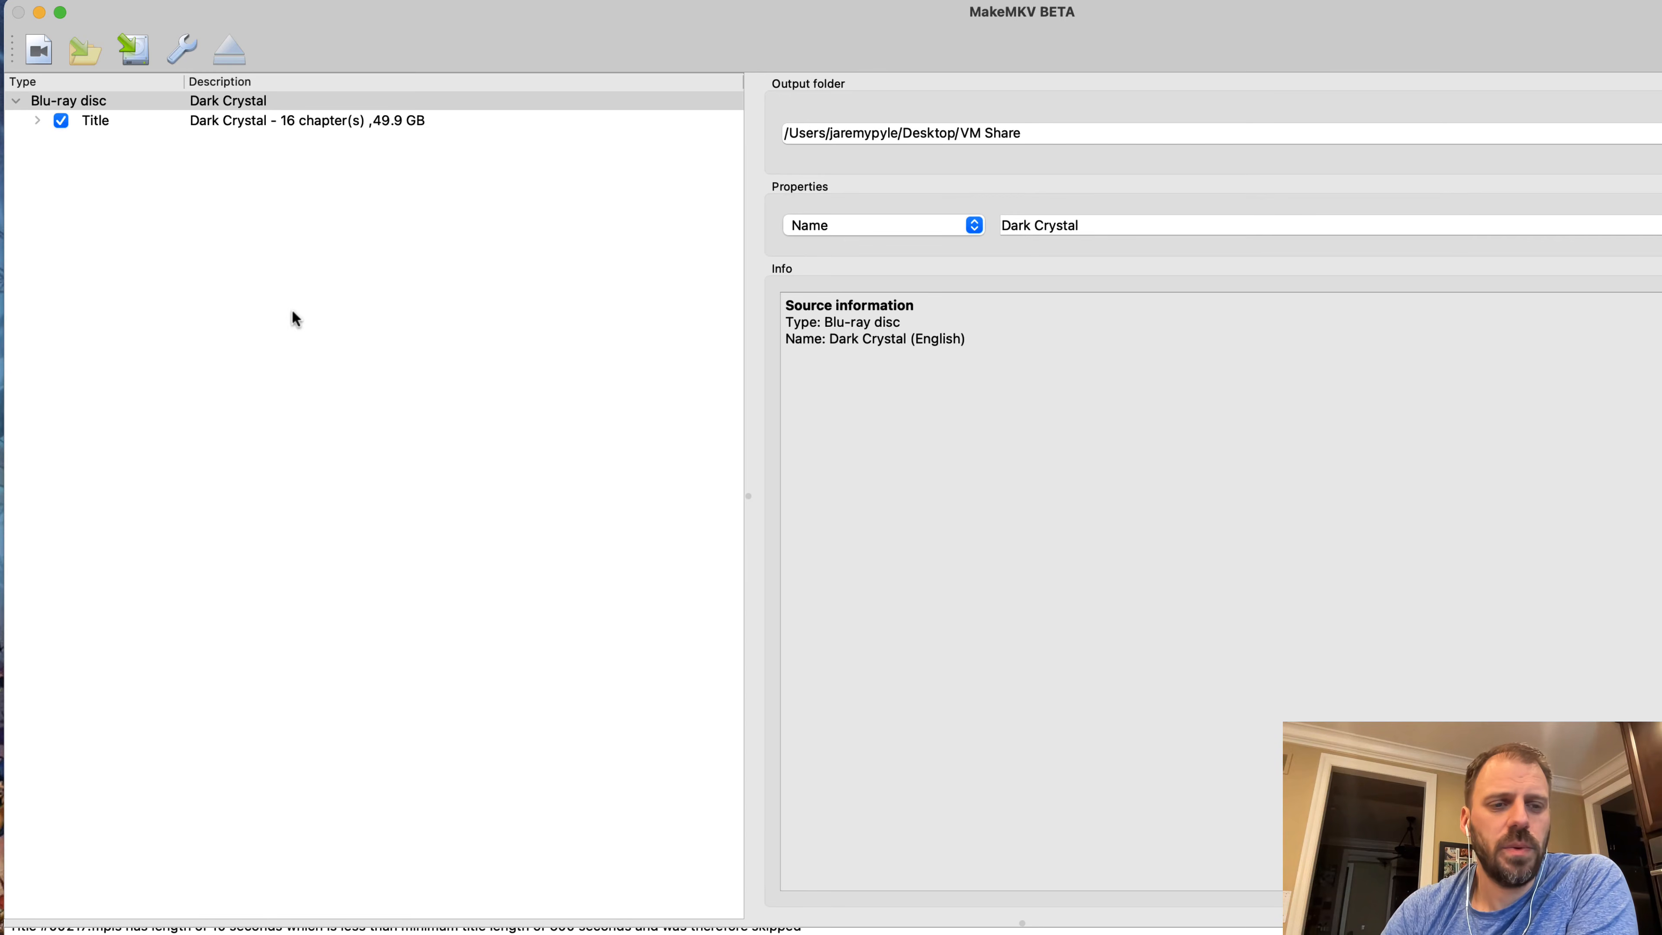
Expand the track list of the Dark Crystal title and view its title information
{"action": "left_click", "coordinate": [37, 120]}
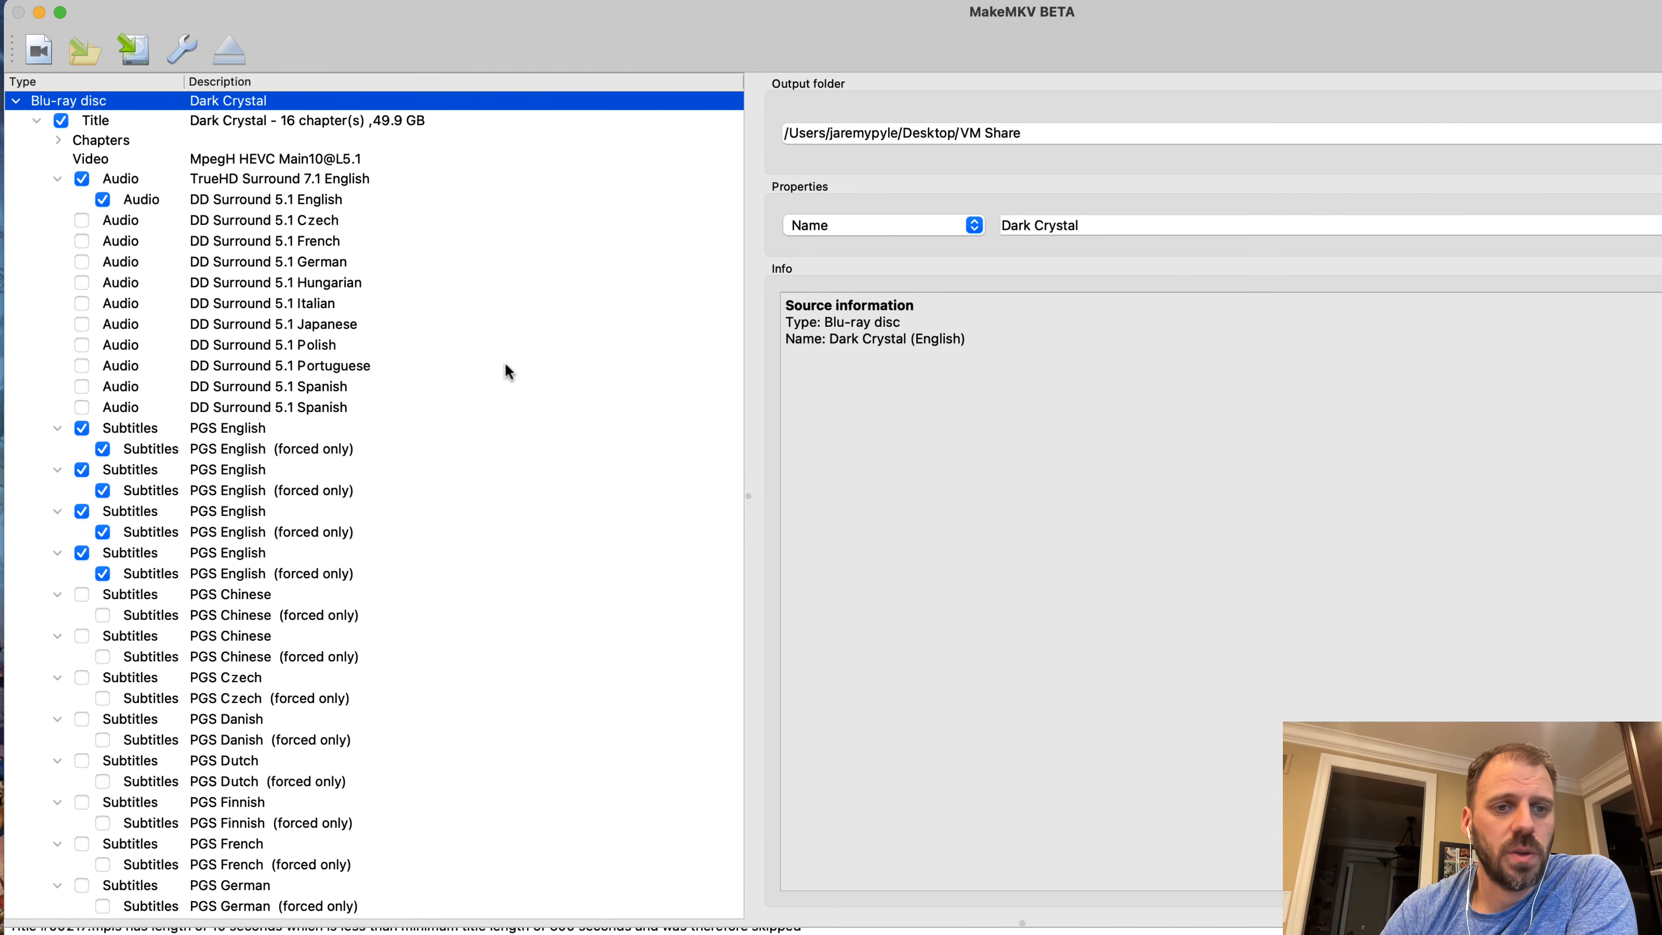
{"action": "left_click", "coordinate": [33, 123]}
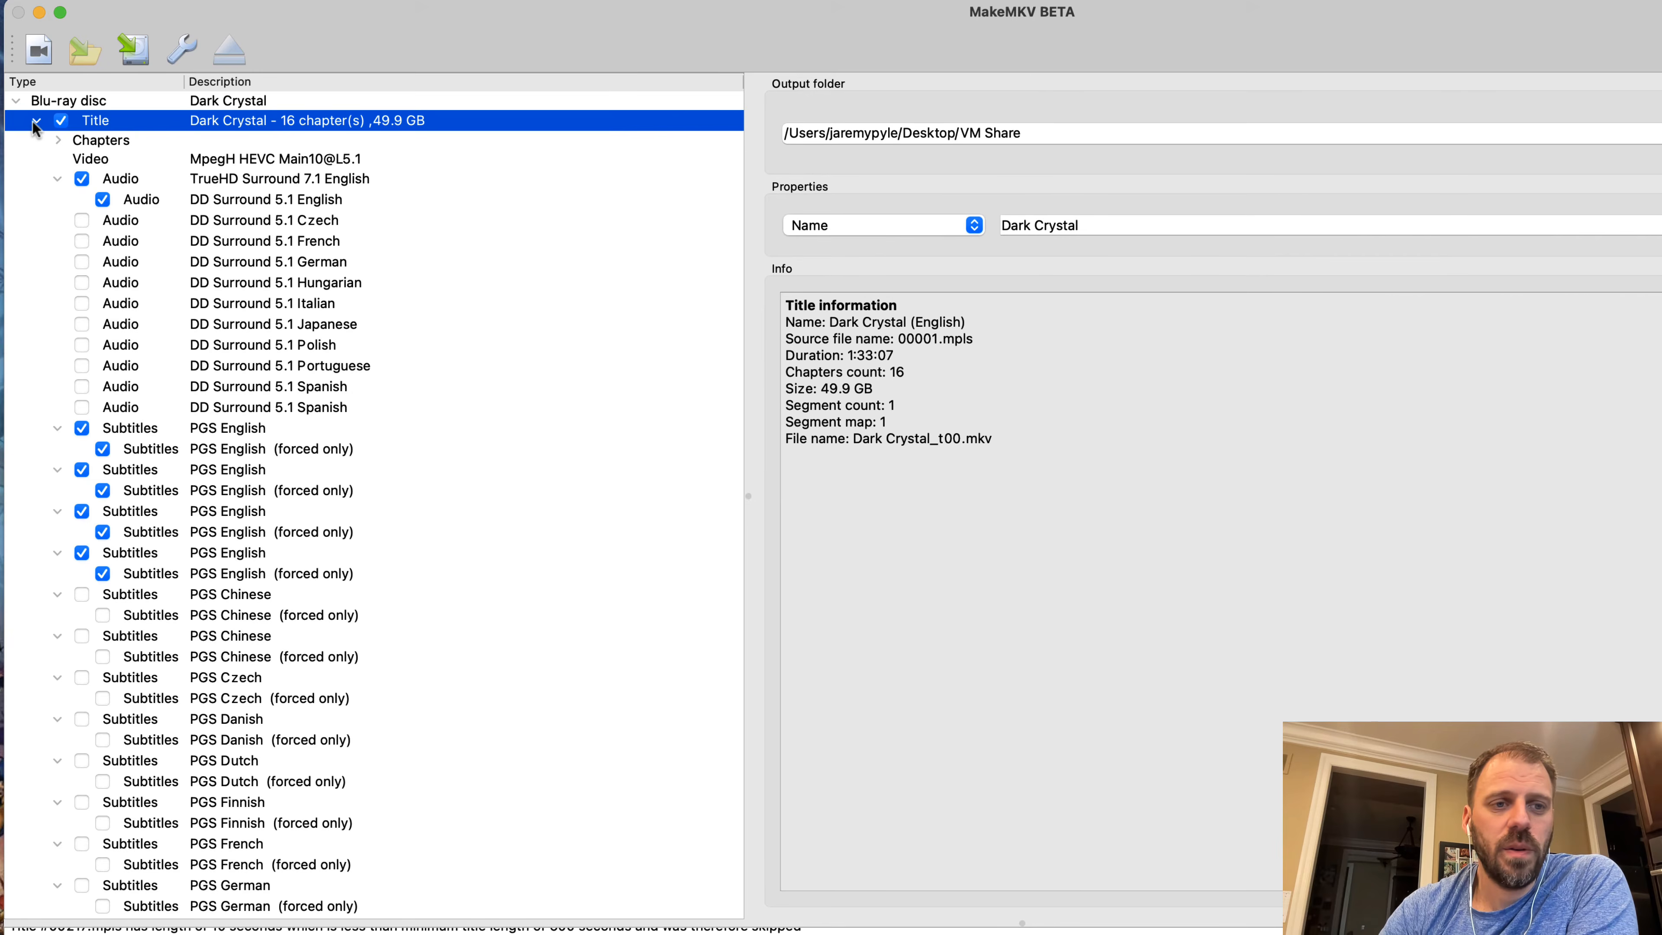
{"action": "left_click", "coordinate": [37, 120]}
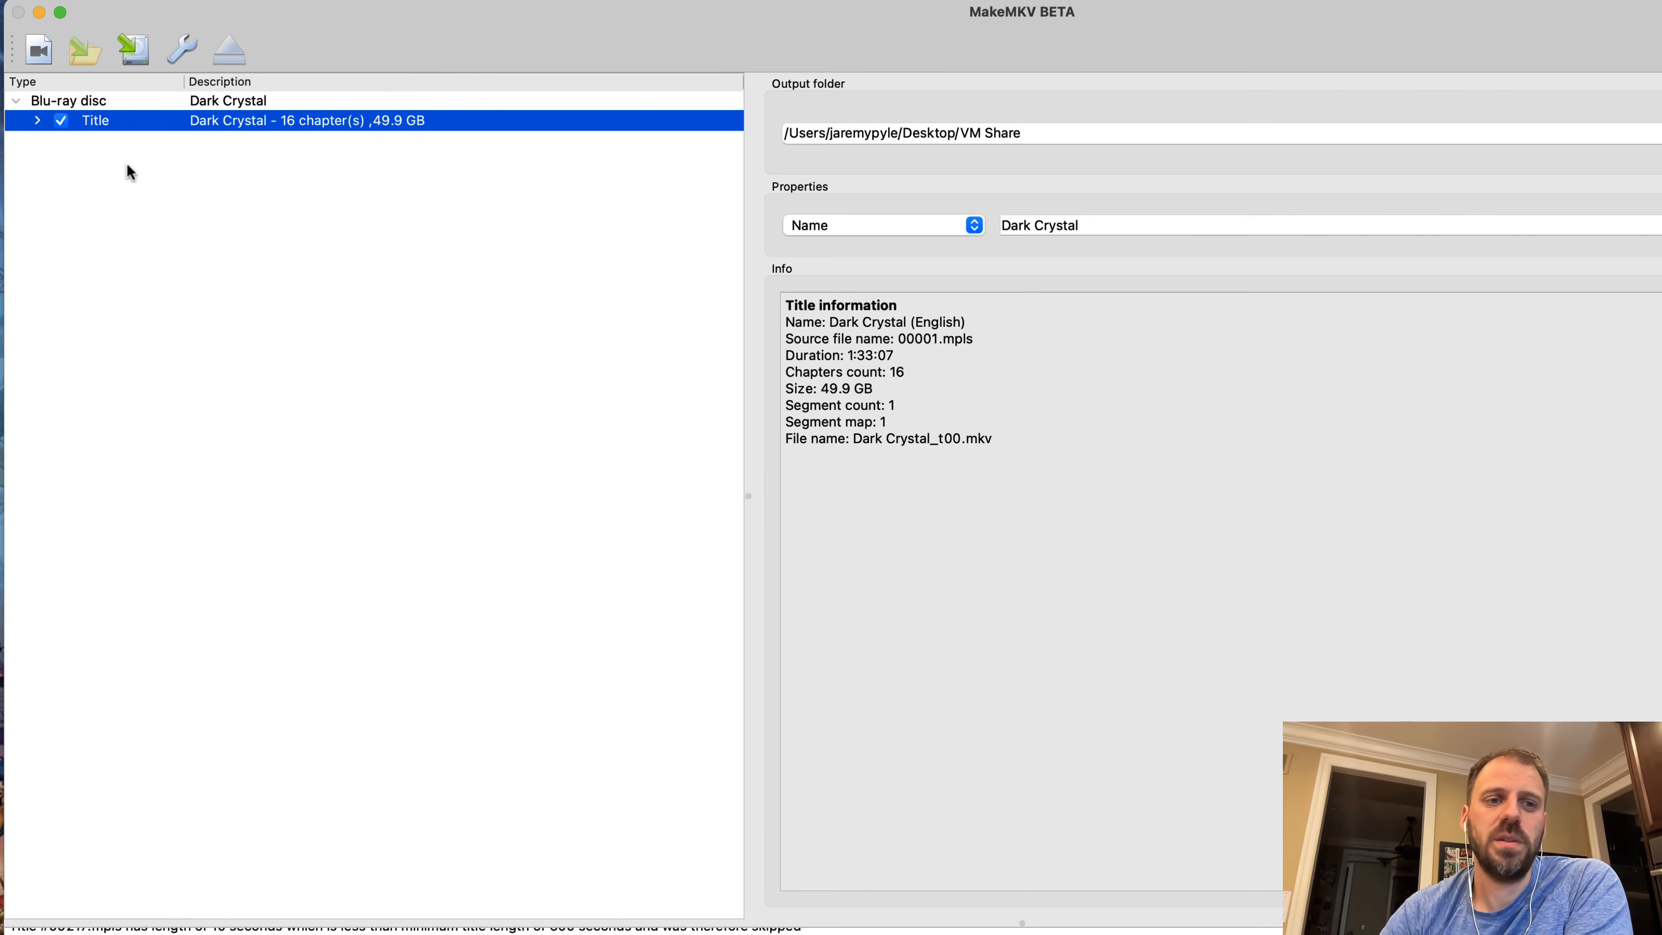
{"action": "left_click", "coordinate": [37, 122]}
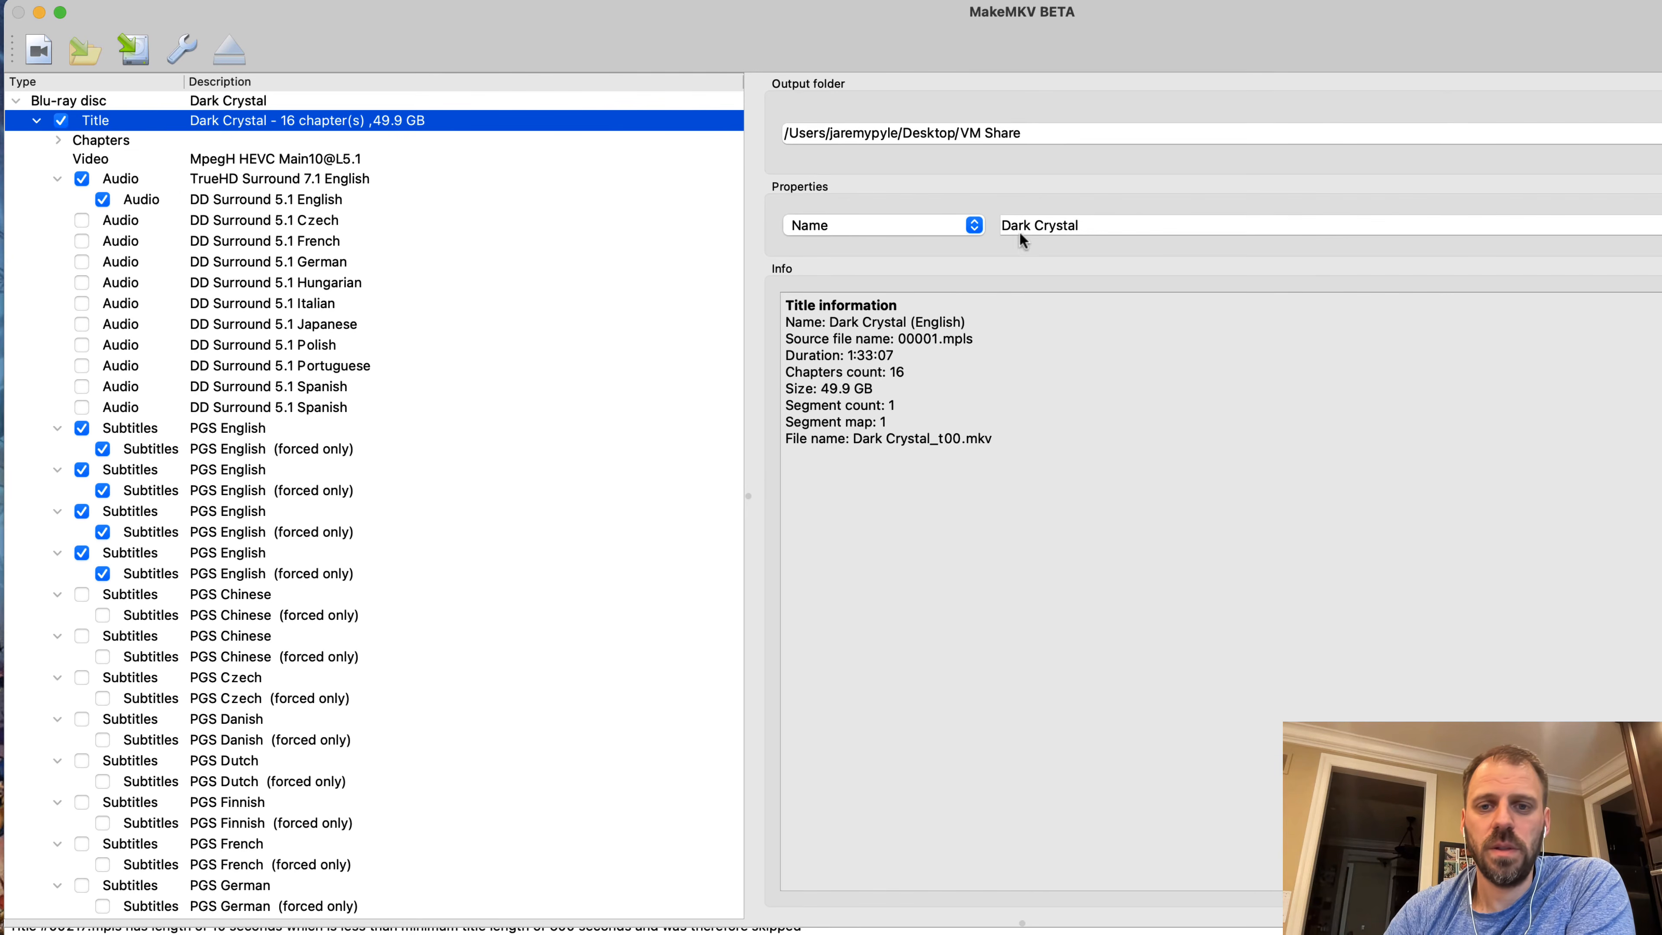
Check the video and TrueHD Surround 7.1 English tracks, and exclude the DD Surround 5.1 English track
{"action": "left_click", "coordinate": [203, 160]}
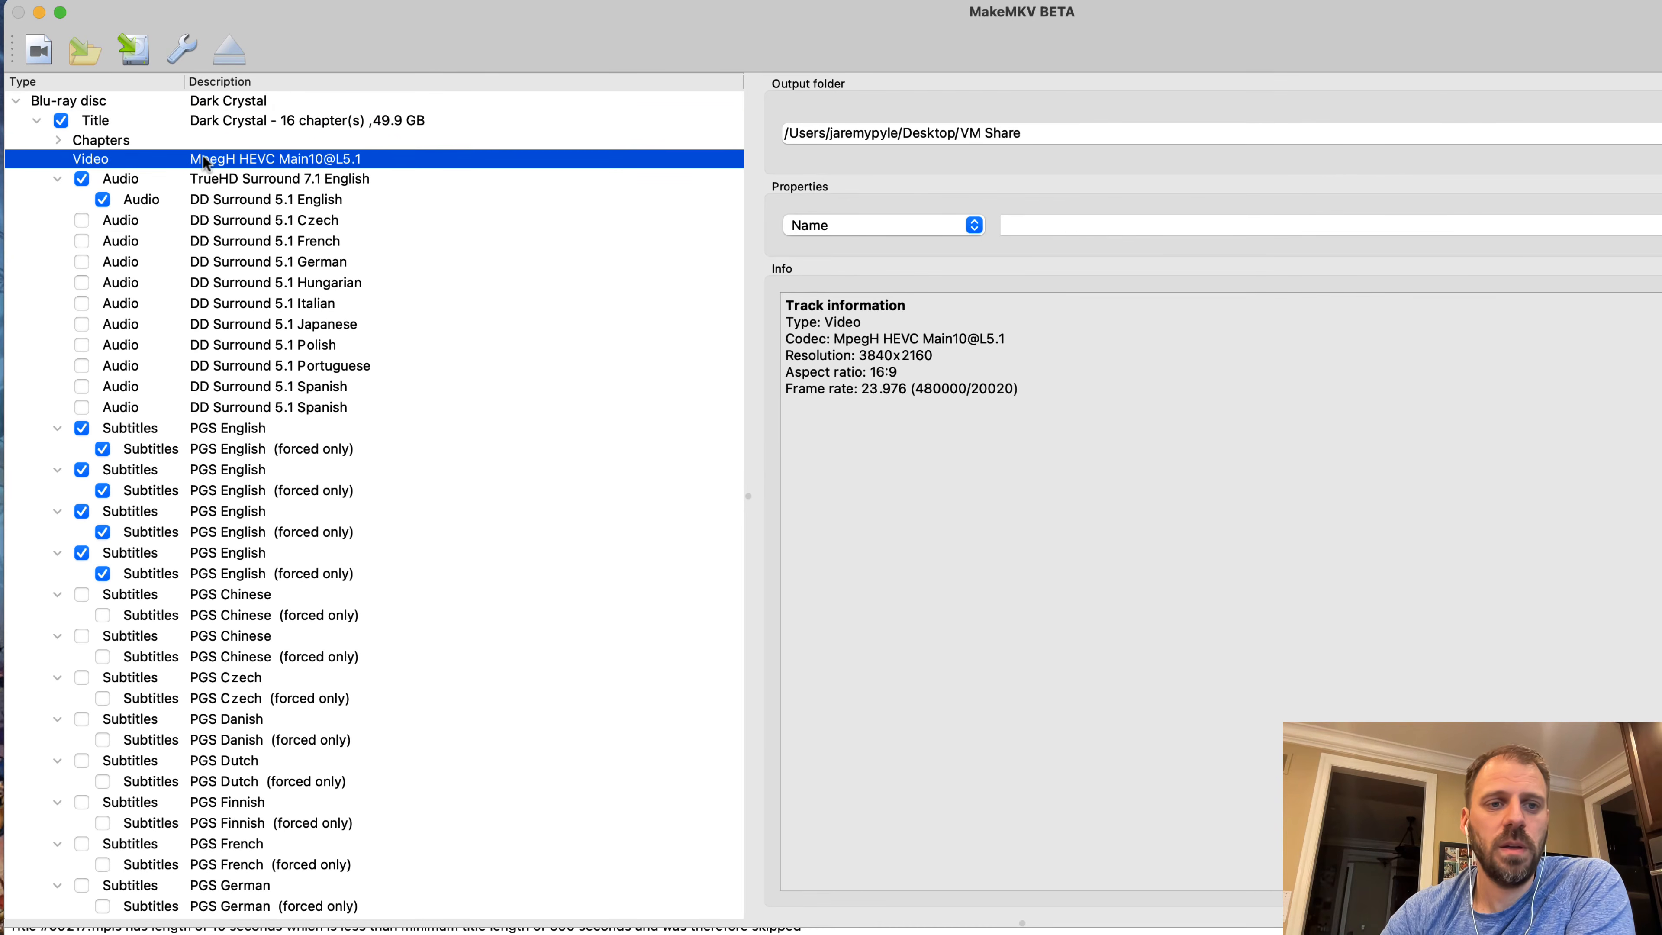
{"action": "left_click", "coordinate": [250, 181]}
{"action": "left_click", "coordinate": [102, 199]}
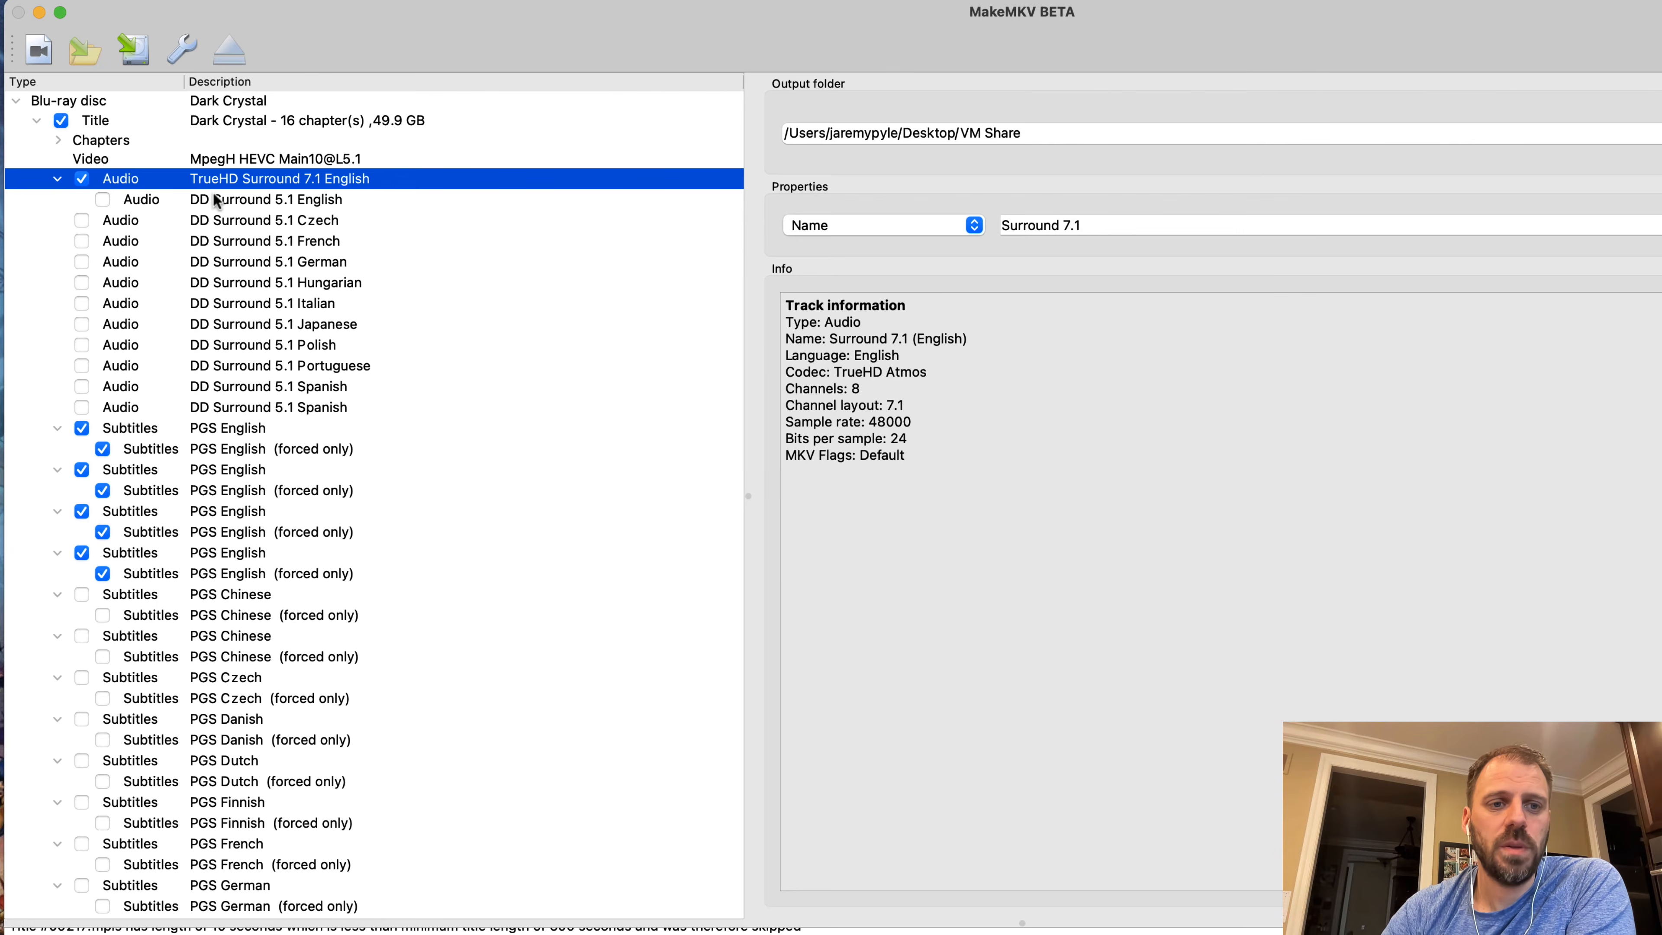
Set the name of the TrueHD Surround 7.1 English audio track to Dolby Atmos
{"action": "left_click_drag", "start_coordinate": [1109, 225], "coordinate": [985, 223]}
{"action": "type", "text": "Dolby Atmos"}
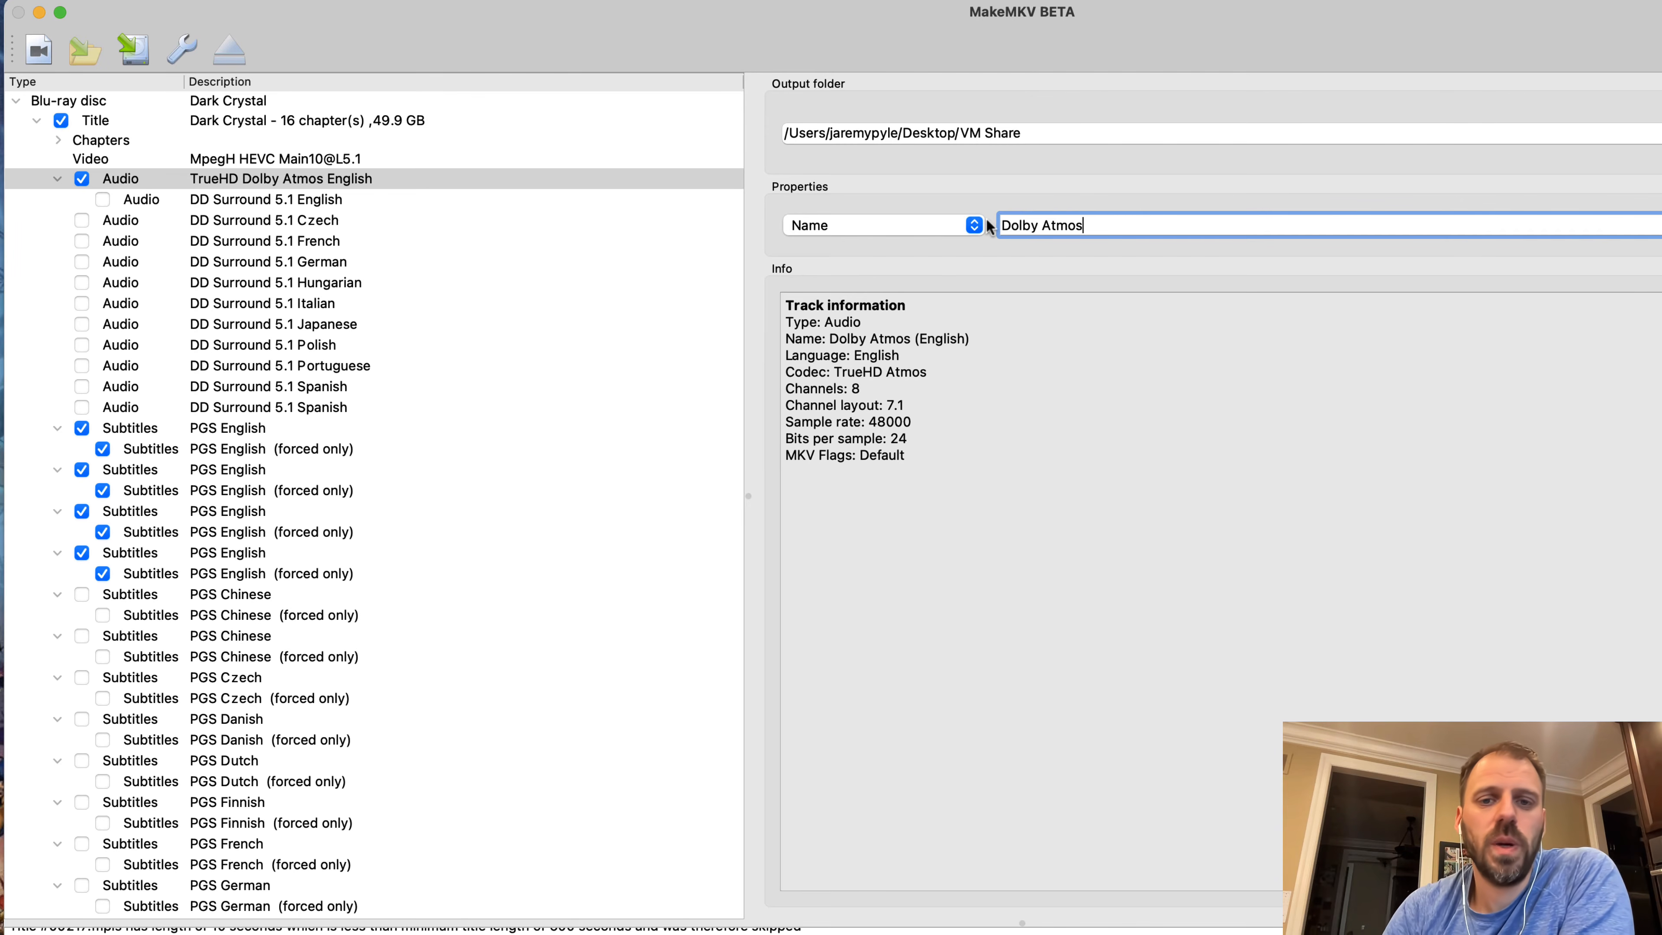
Look through the Dark Crystal subtitle list and compare the track information of the regular and forced-only PGS English subtitles
{"action": "scroll", "coordinate": [439, 384], "scroll_direction": "down", "scroll_amount": 5}
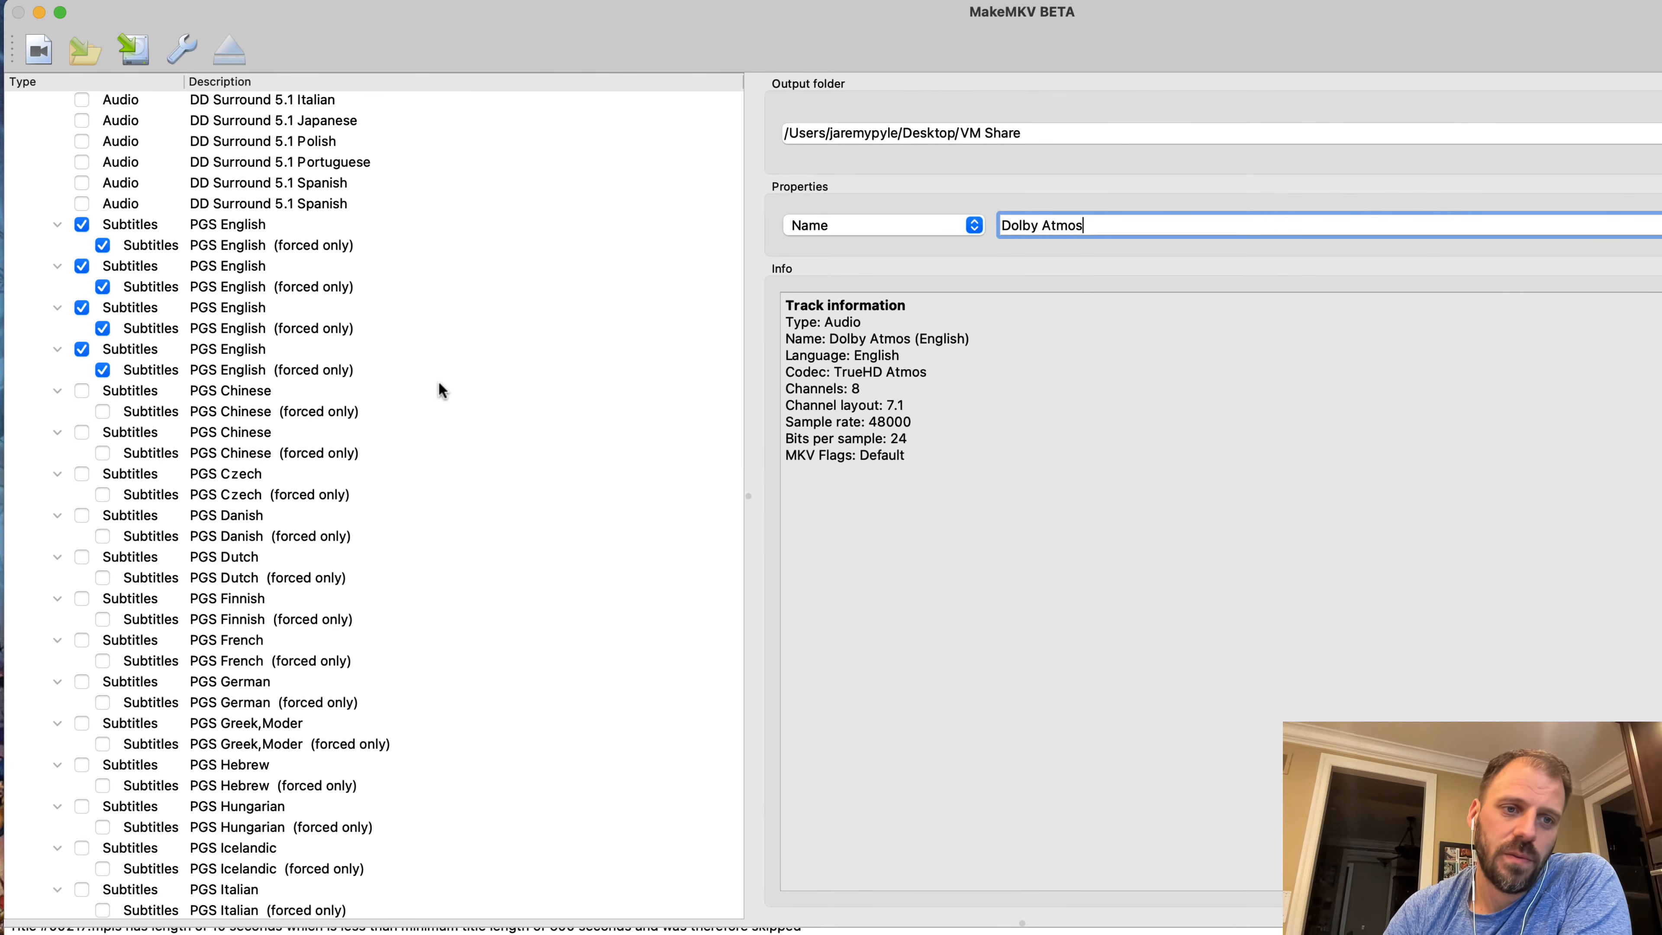
{"action": "scroll", "coordinate": [438, 383], "scroll_direction": "down", "scroll_amount": 8}
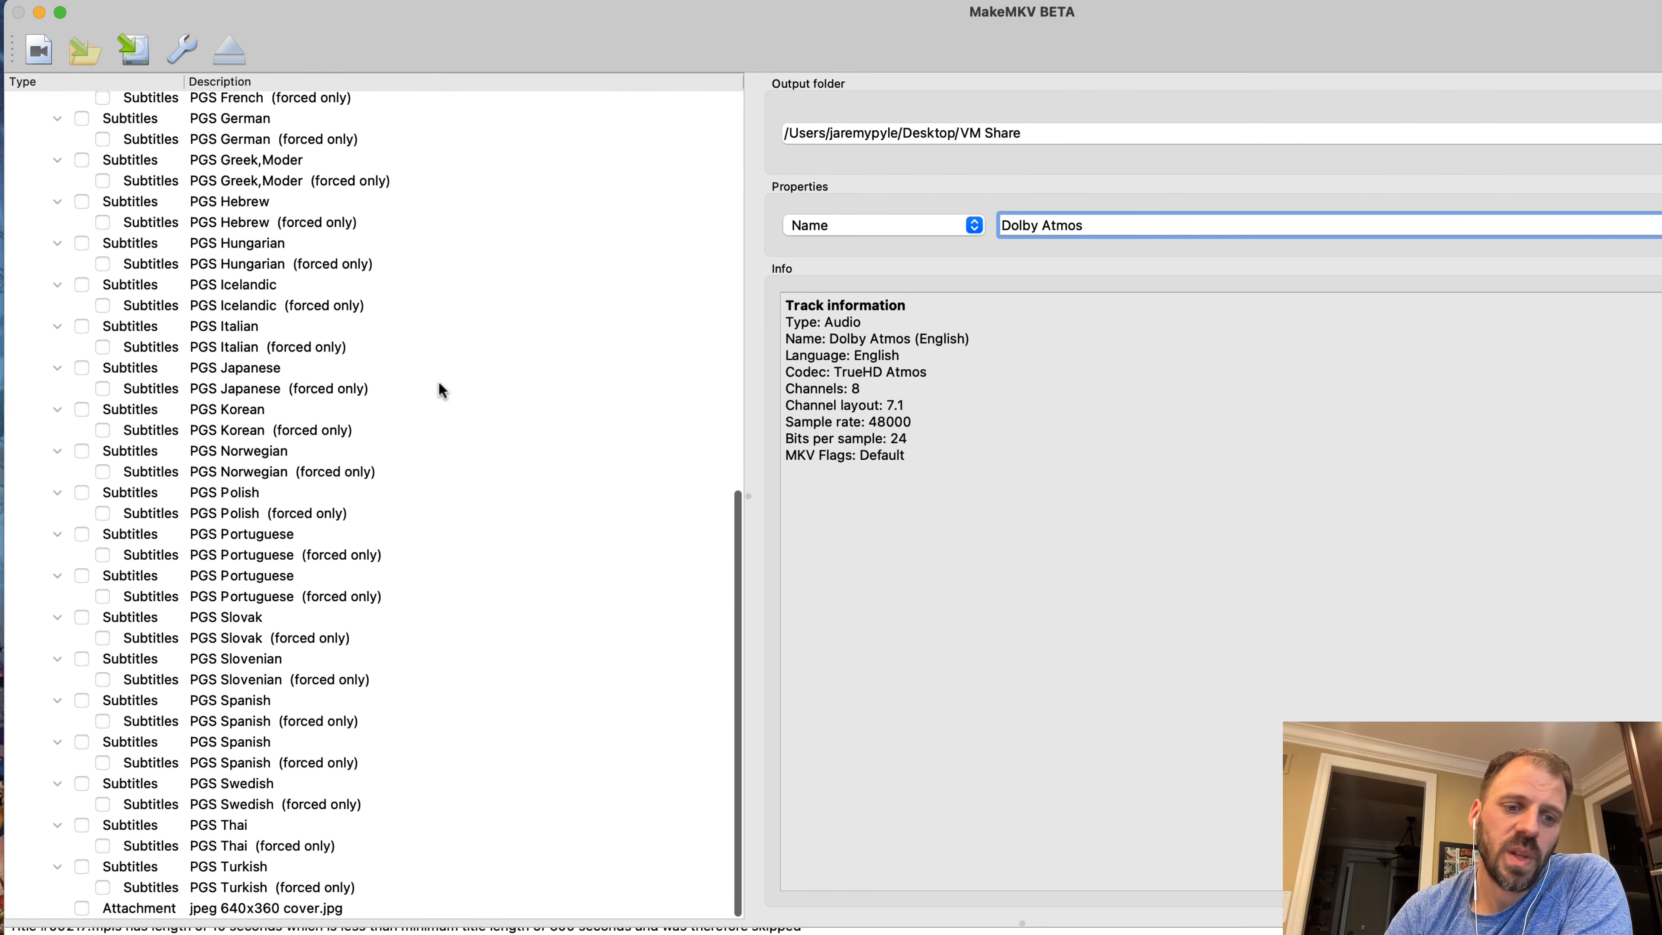
{"action": "scroll", "coordinate": [437, 380], "scroll_direction": "up", "scroll_amount": 10}
{"action": "scroll", "coordinate": [438, 380], "scroll_direction": "up", "scroll_amount": 4}
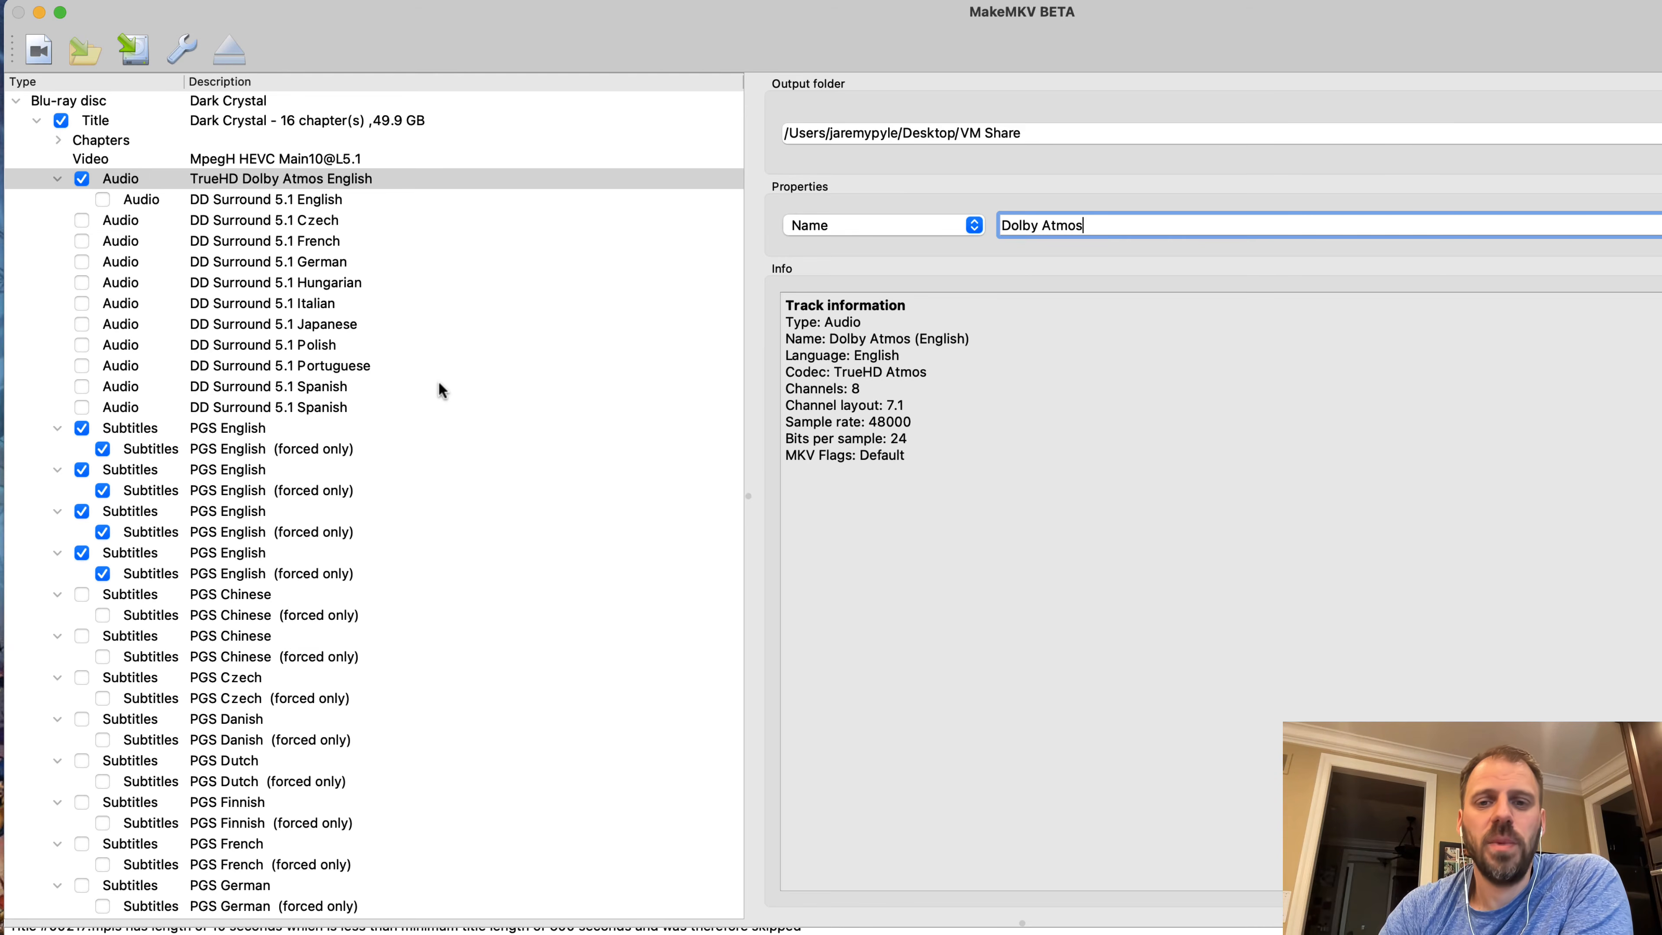
{"action": "left_click", "coordinate": [965, 639]}
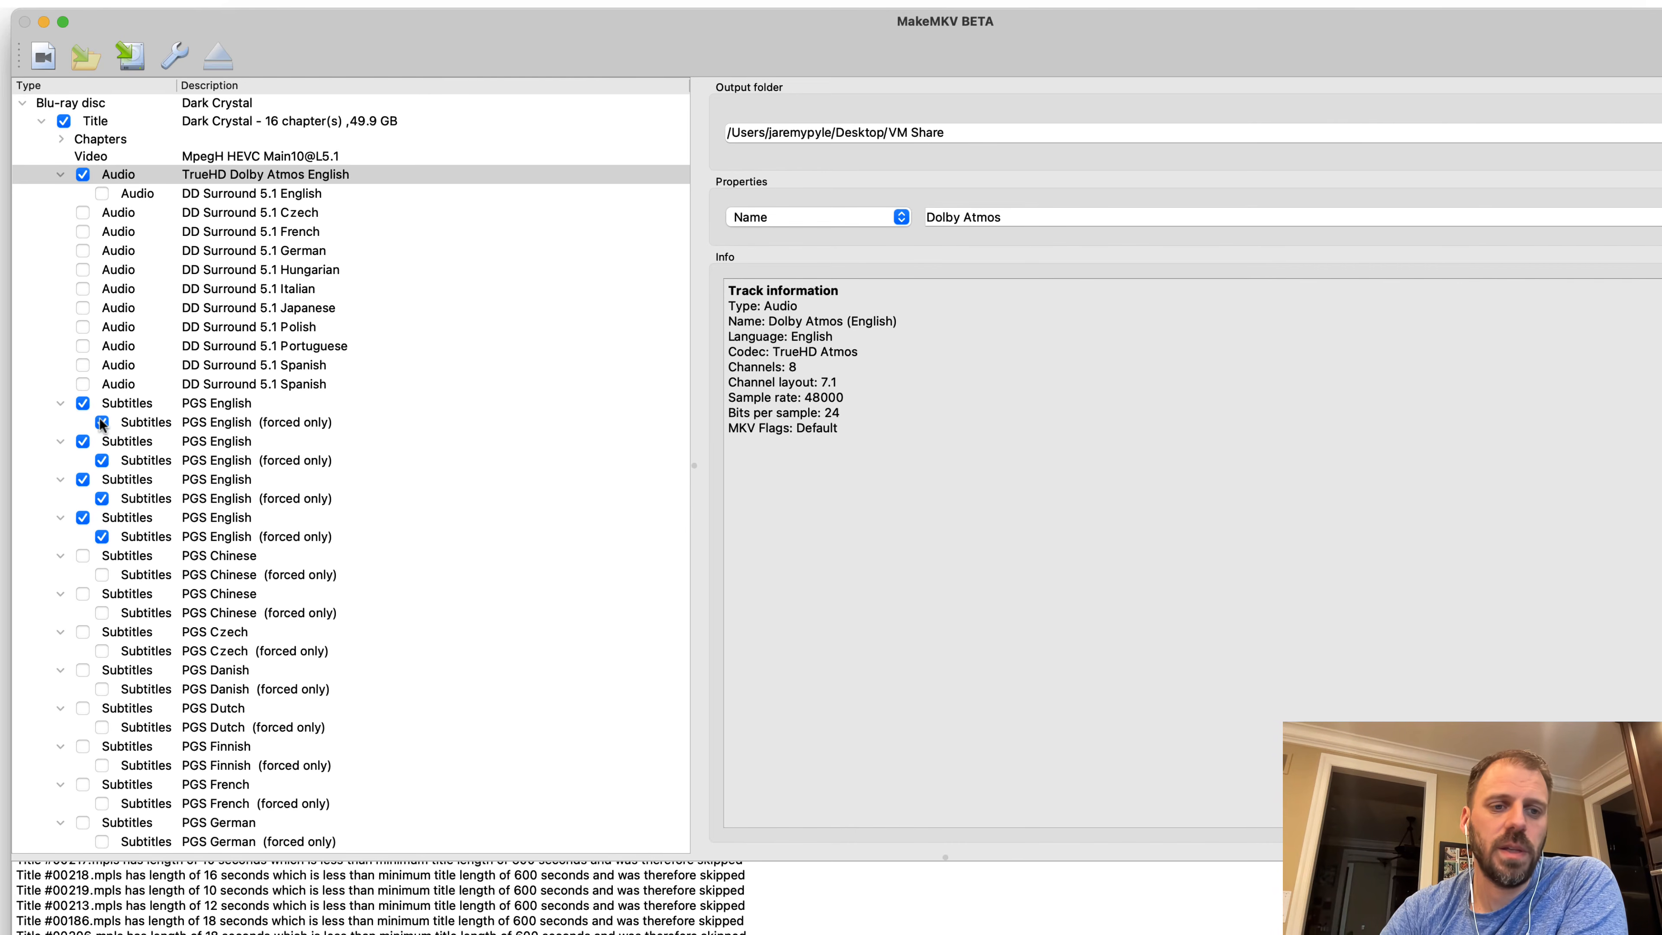
{"action": "left_click", "coordinate": [213, 405]}
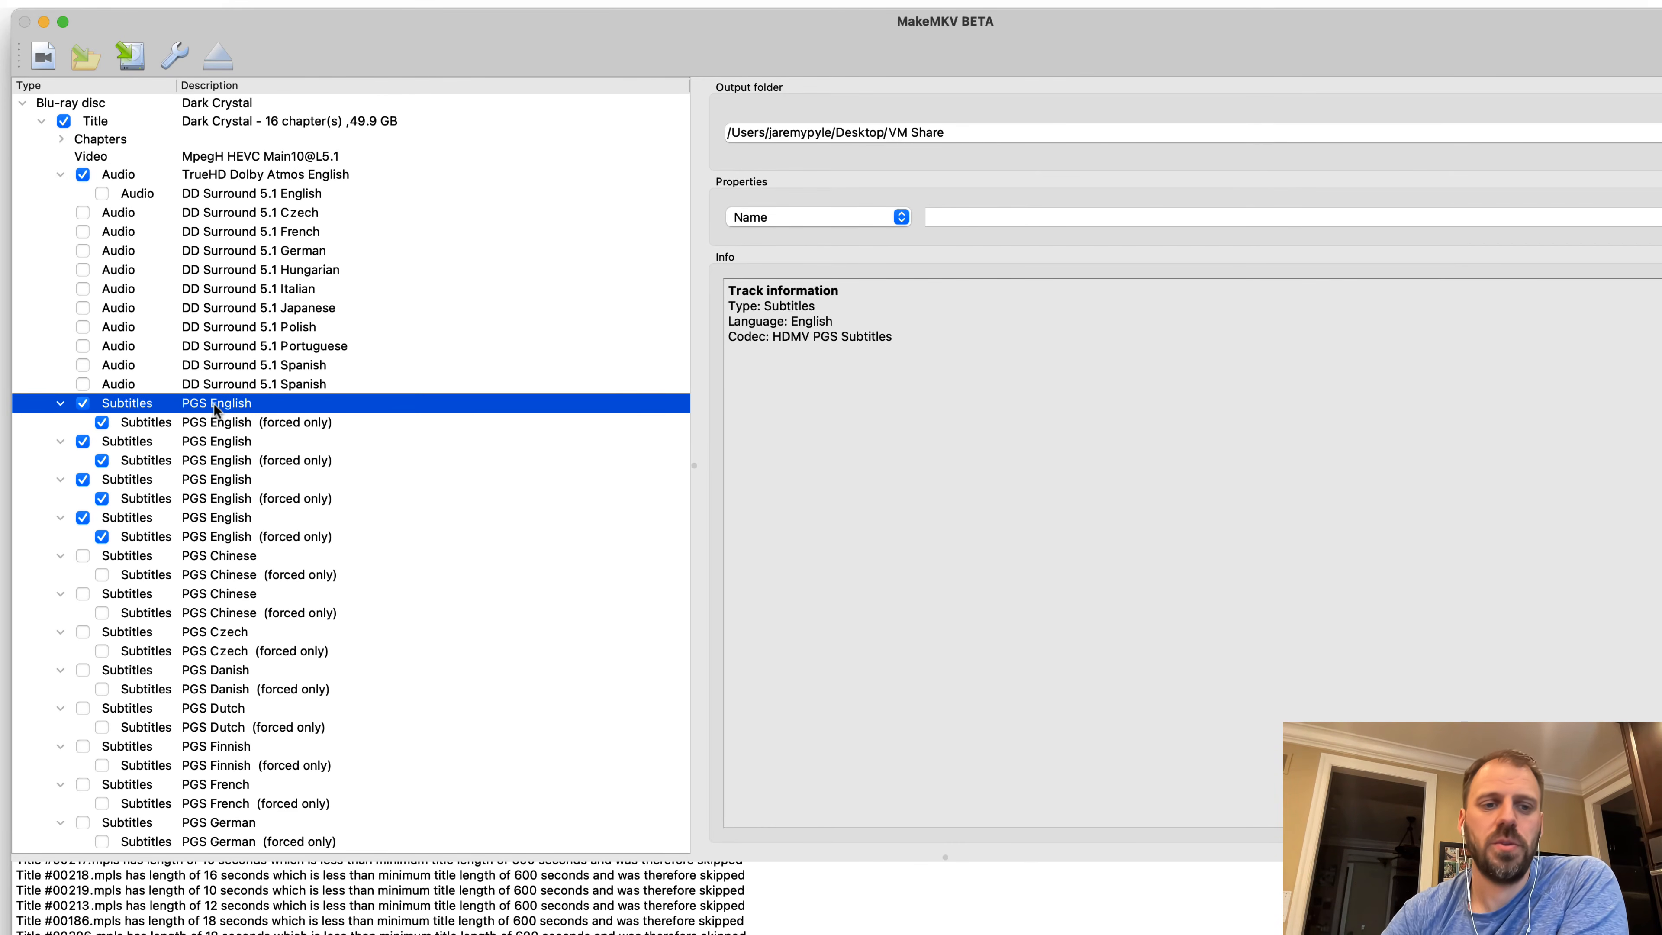
{"action": "left_click", "coordinate": [209, 423]}
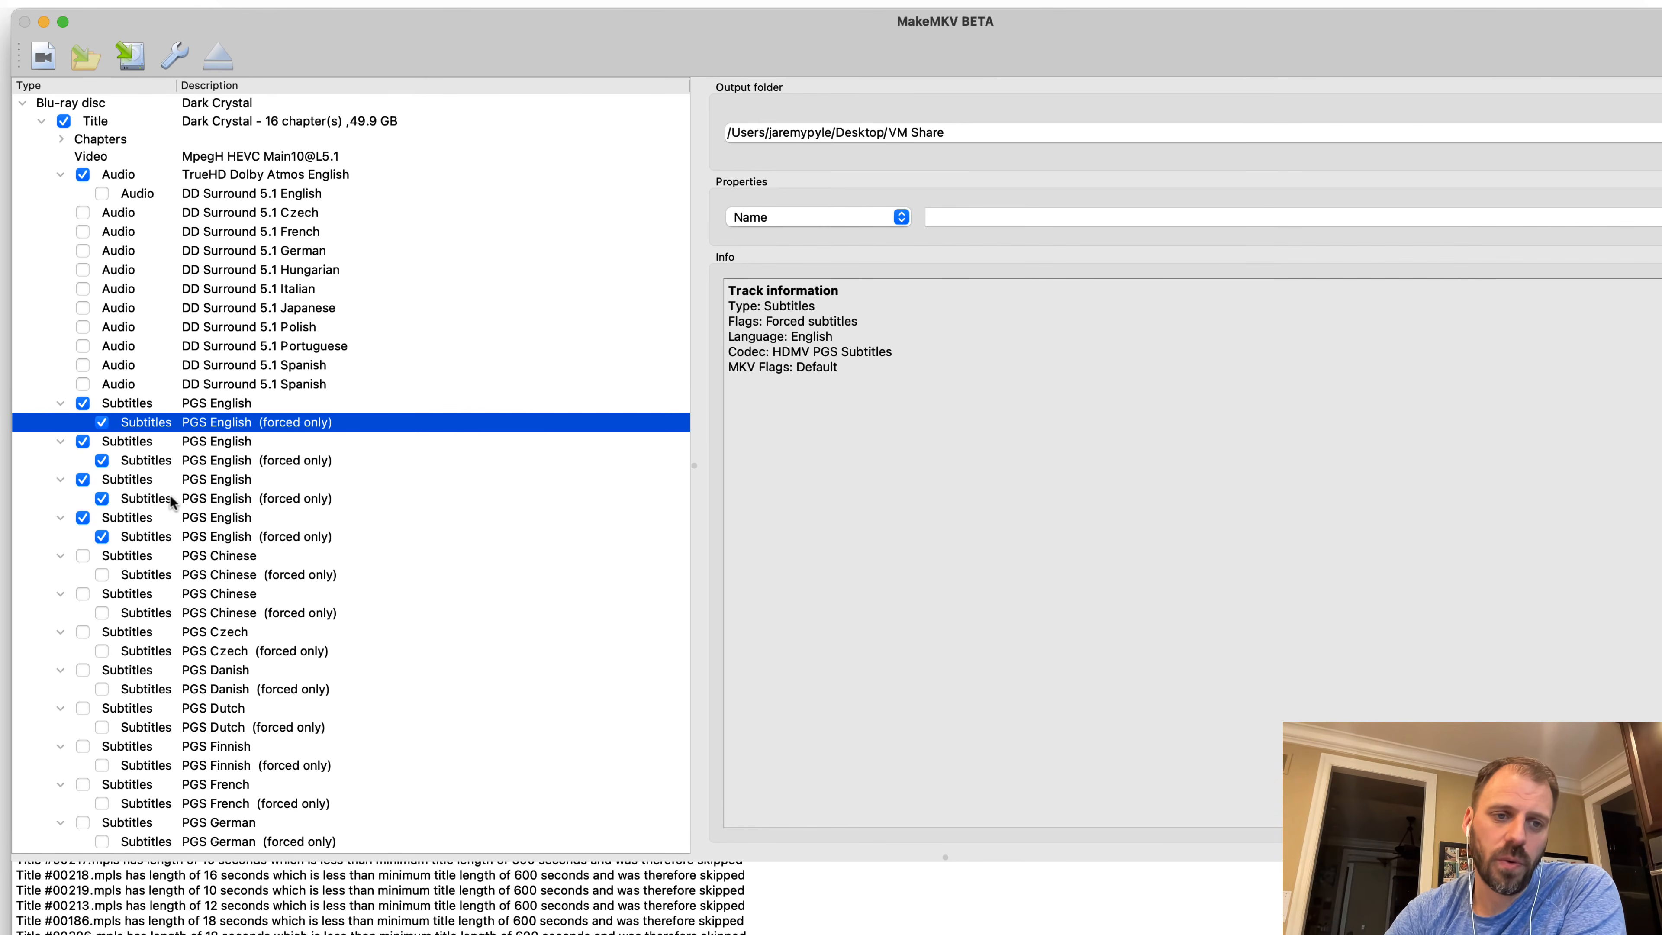
{"action": "left_click", "coordinate": [193, 518]}
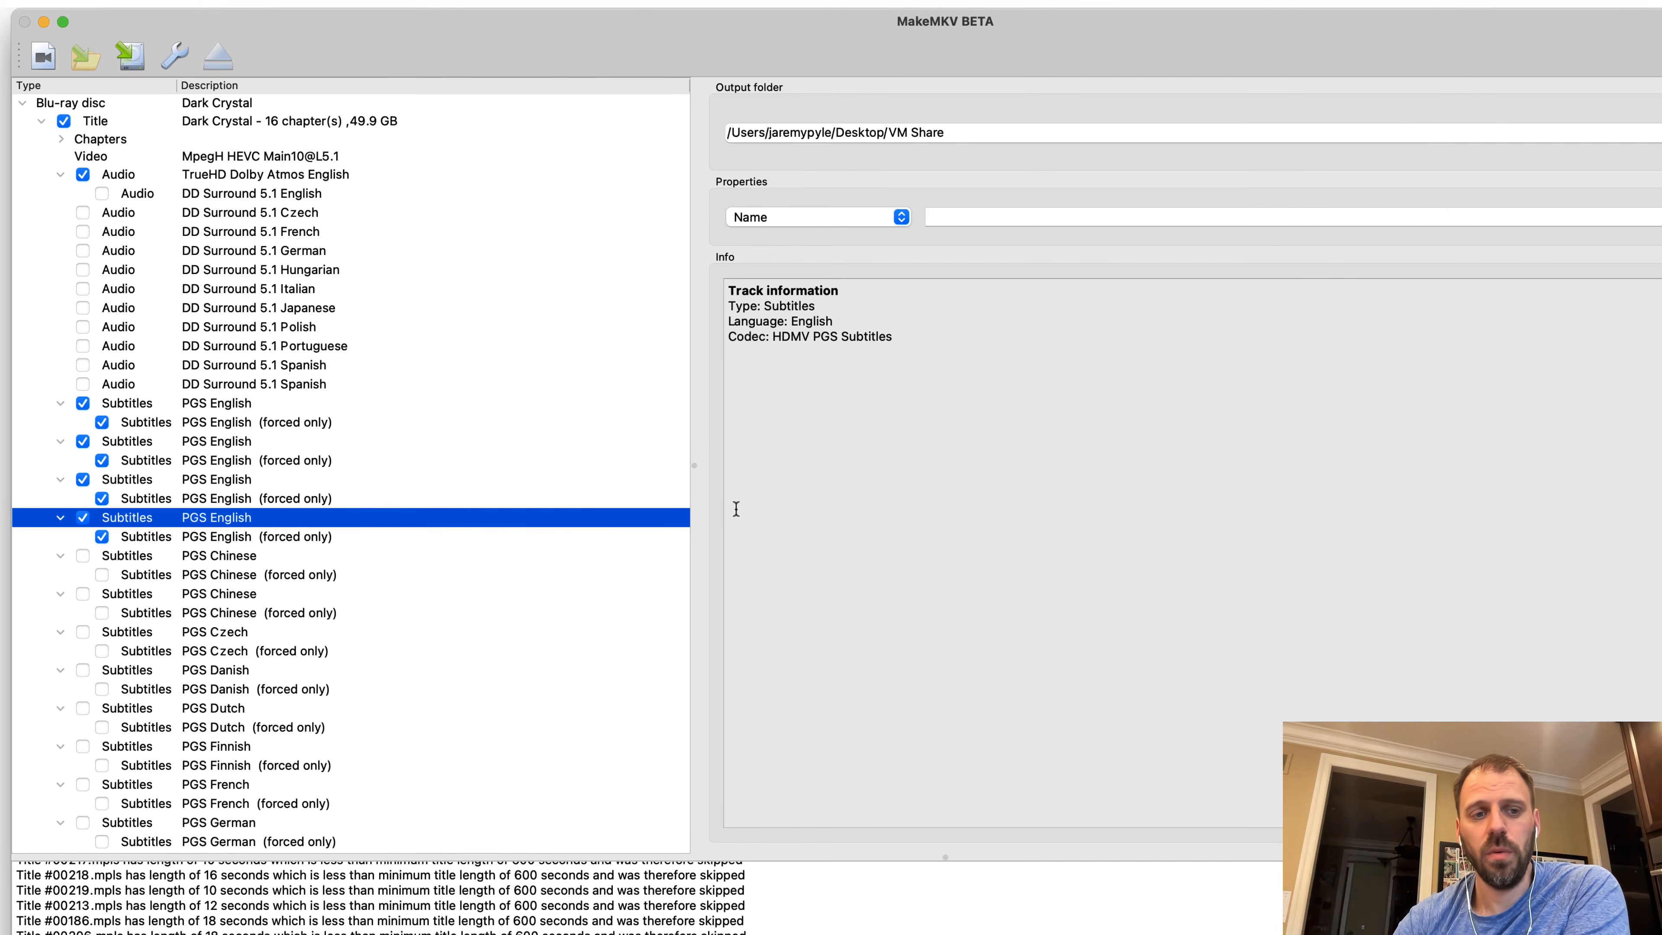
{"action": "key", "text": "ctrl+Right"}
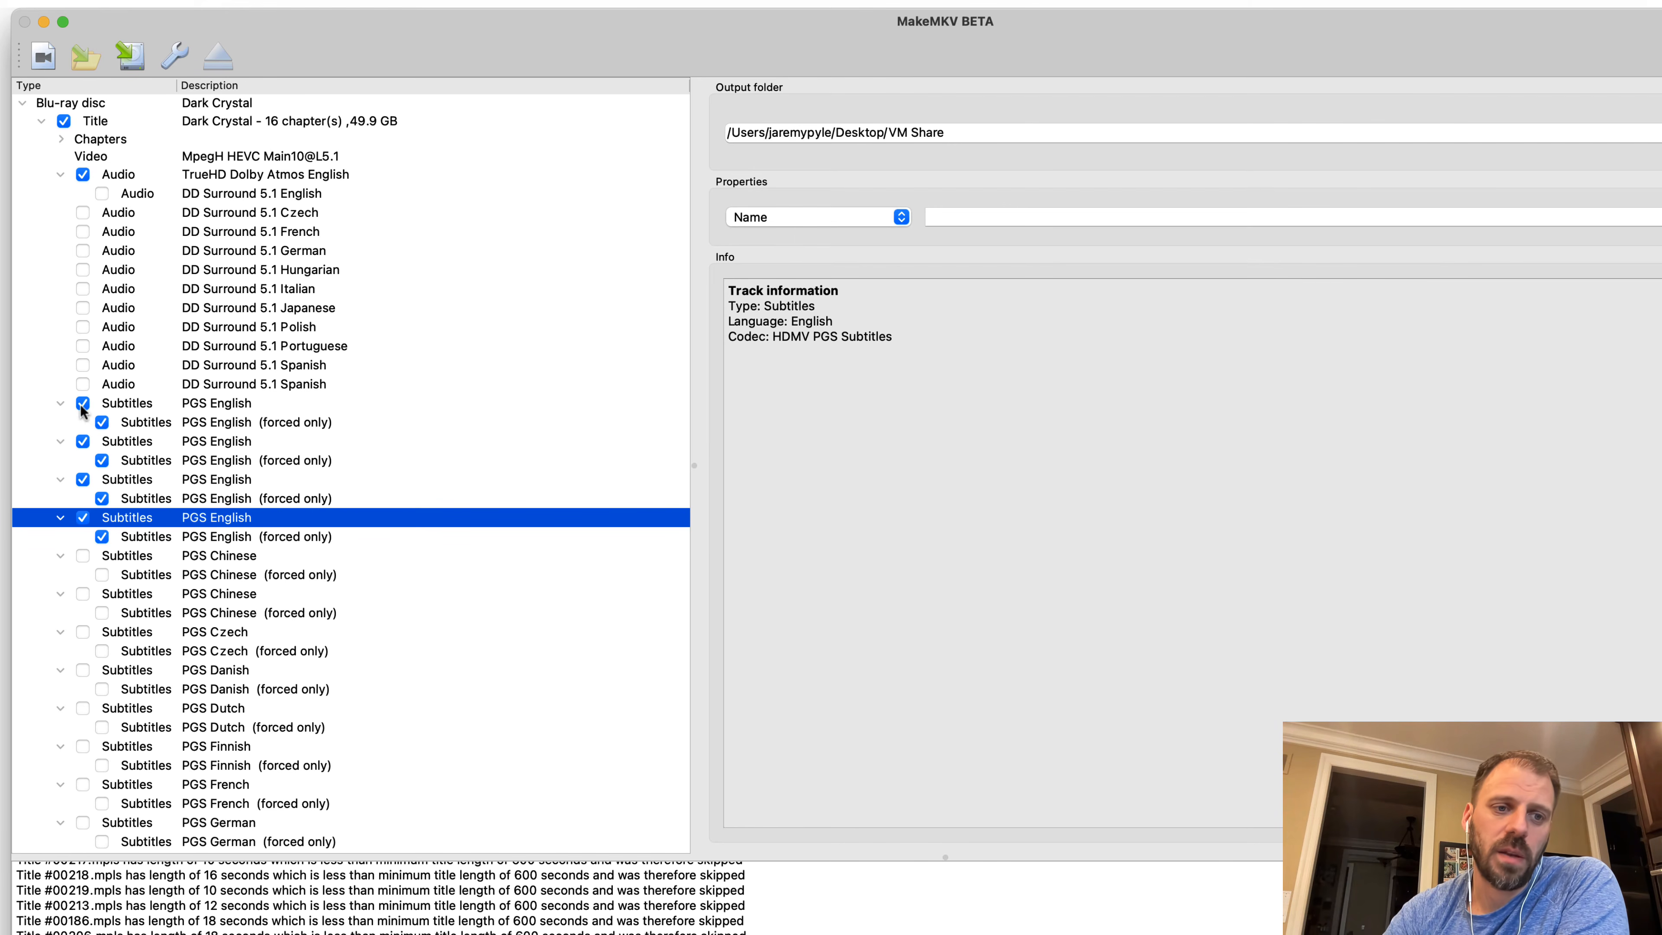
Exclude all English subtitles except the forced-only version of the second PGS English track, and name that one Forced
{"action": "left_click", "coordinate": [102, 422]}
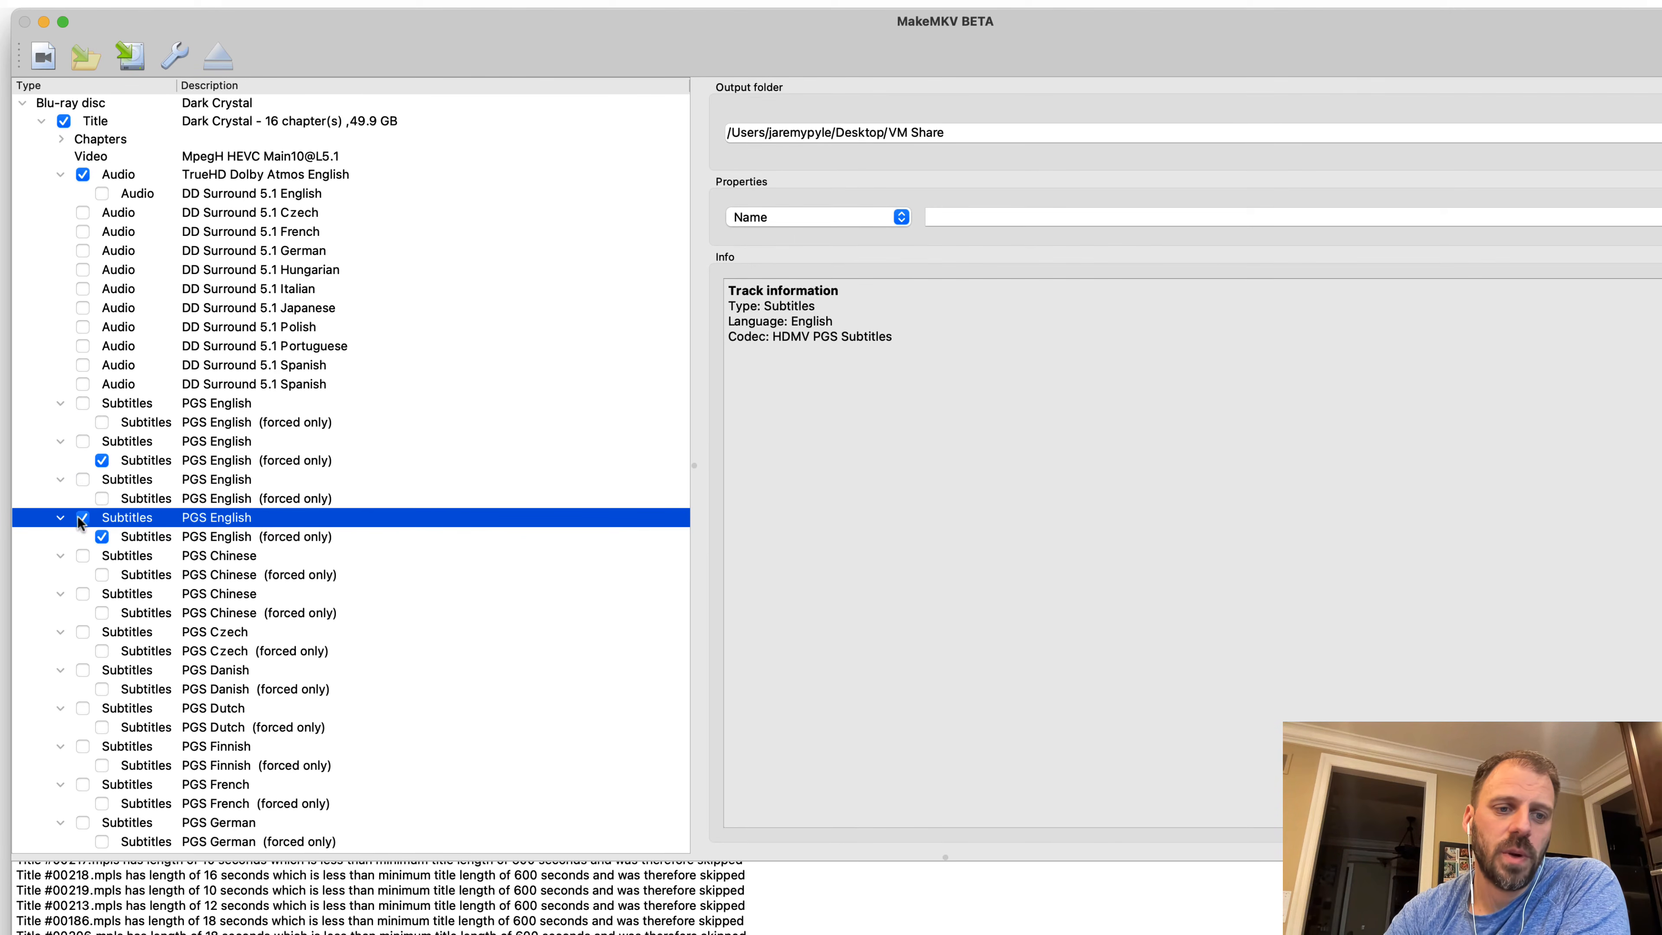
{"action": "left_click", "coordinate": [185, 460]}
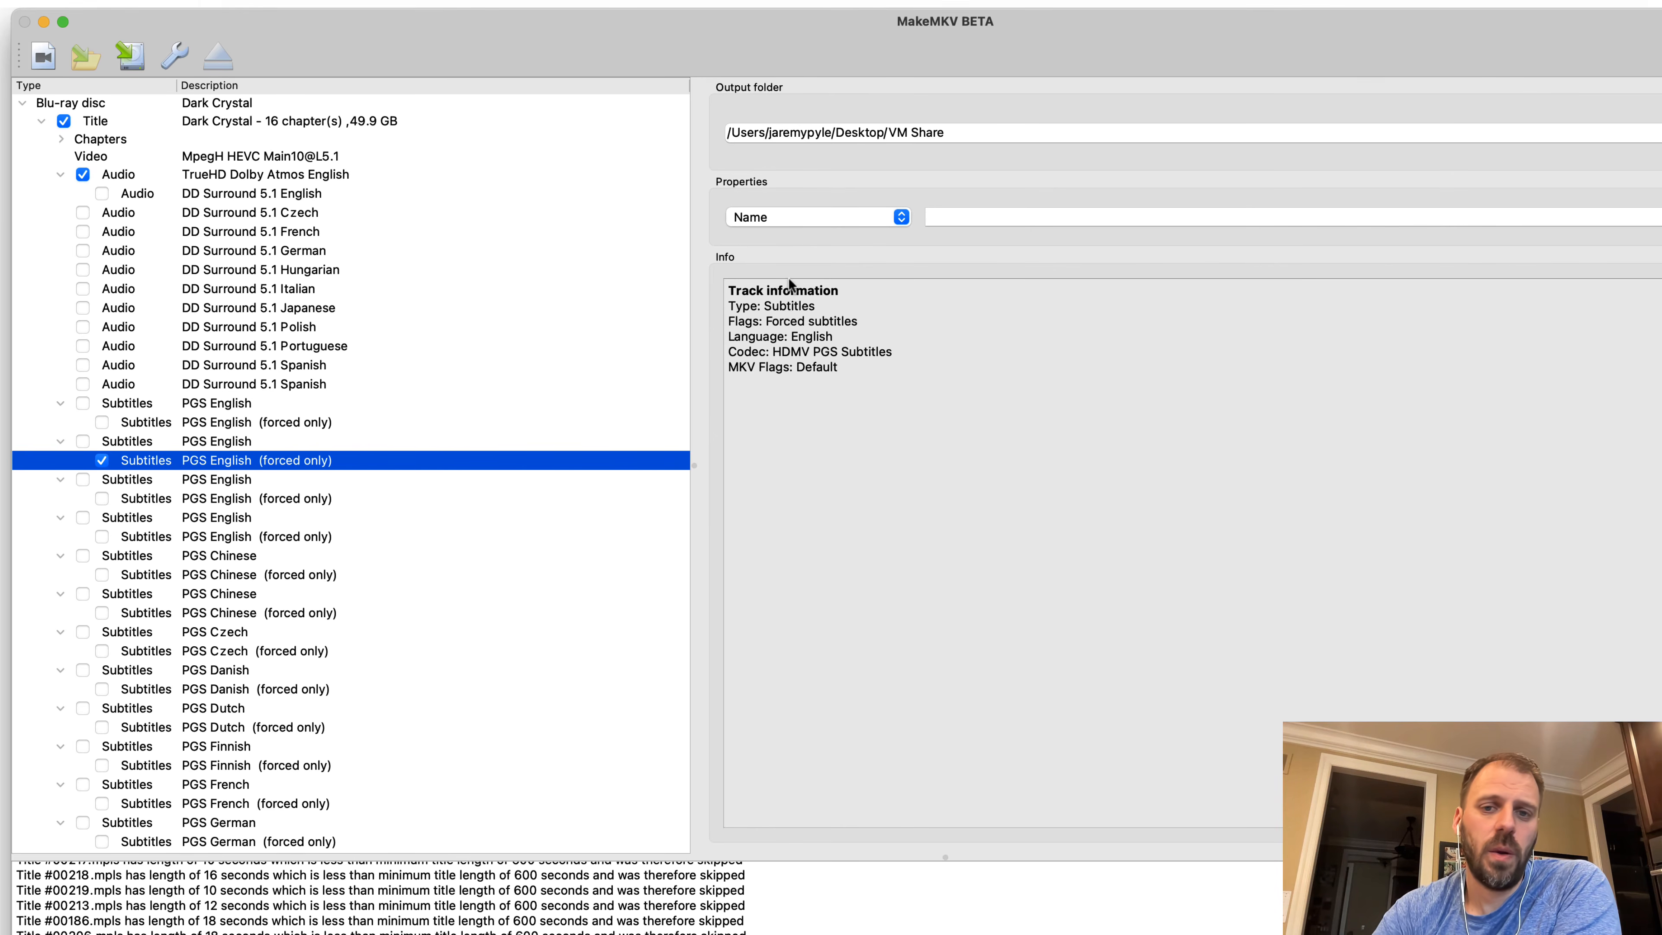
{"action": "left_click", "coordinate": [935, 216]}
{"action": "type", "text": "Forc"}
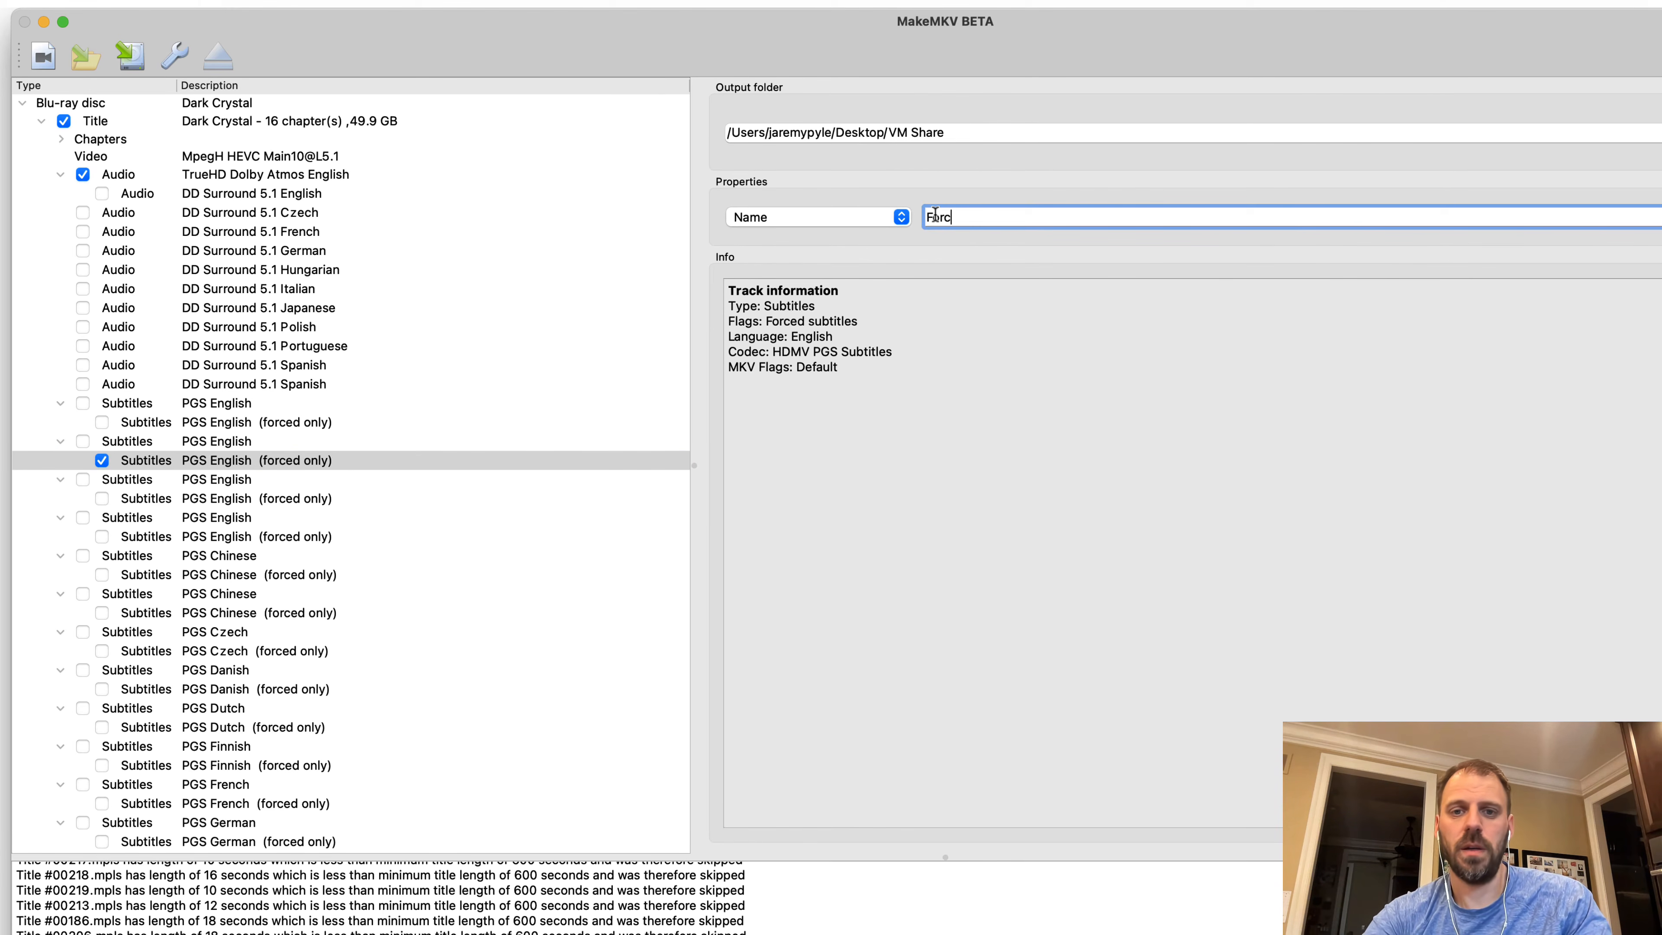
{"action": "type", "text": "ed"}
Set the MKV flags of the Forced English subtitle track to df
{"action": "left_click", "coordinate": [857, 219]}
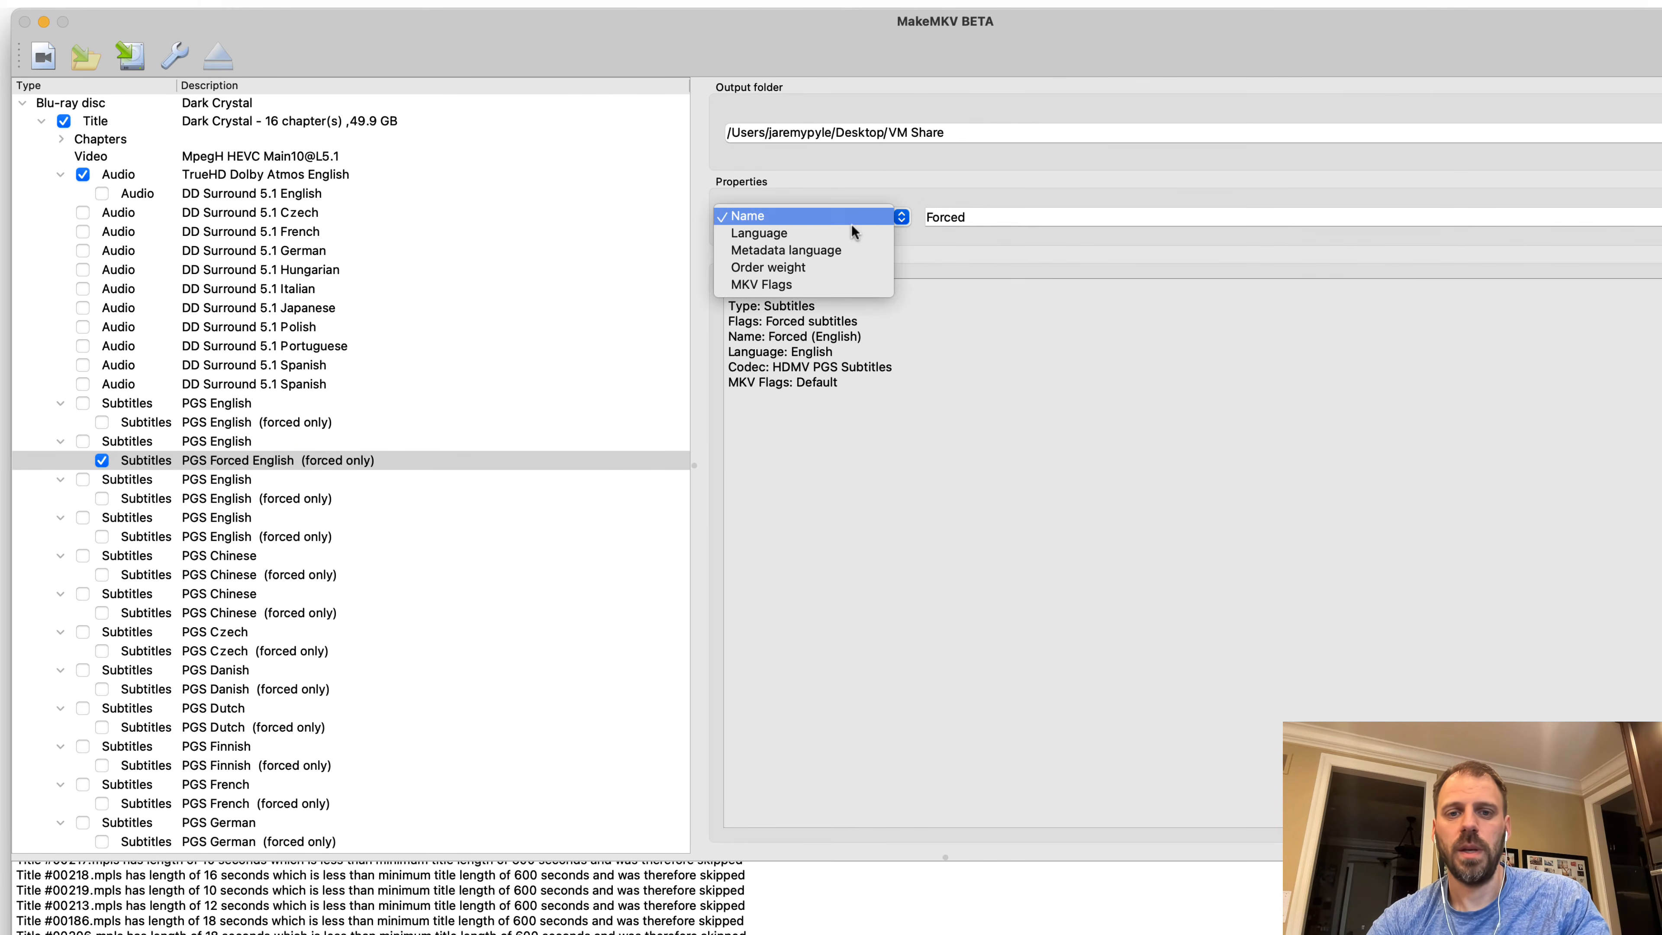
{"action": "left_click", "coordinate": [840, 290]}
{"action": "type", "text": "f"}
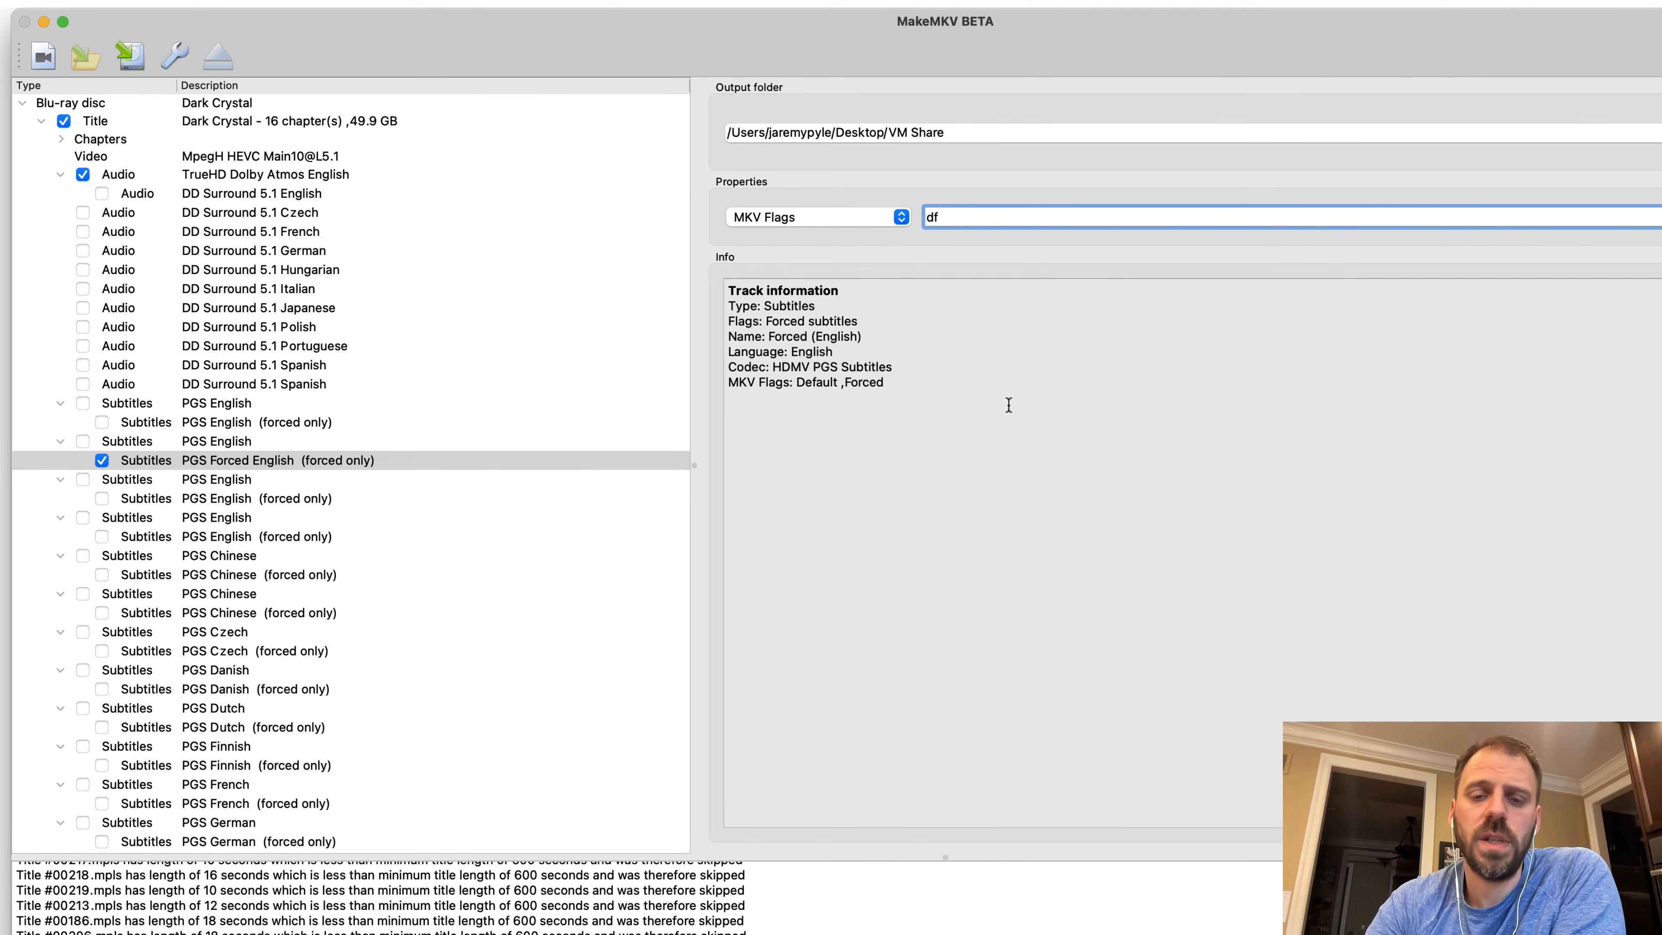
{"action": "left_click", "coordinate": [1009, 405]}
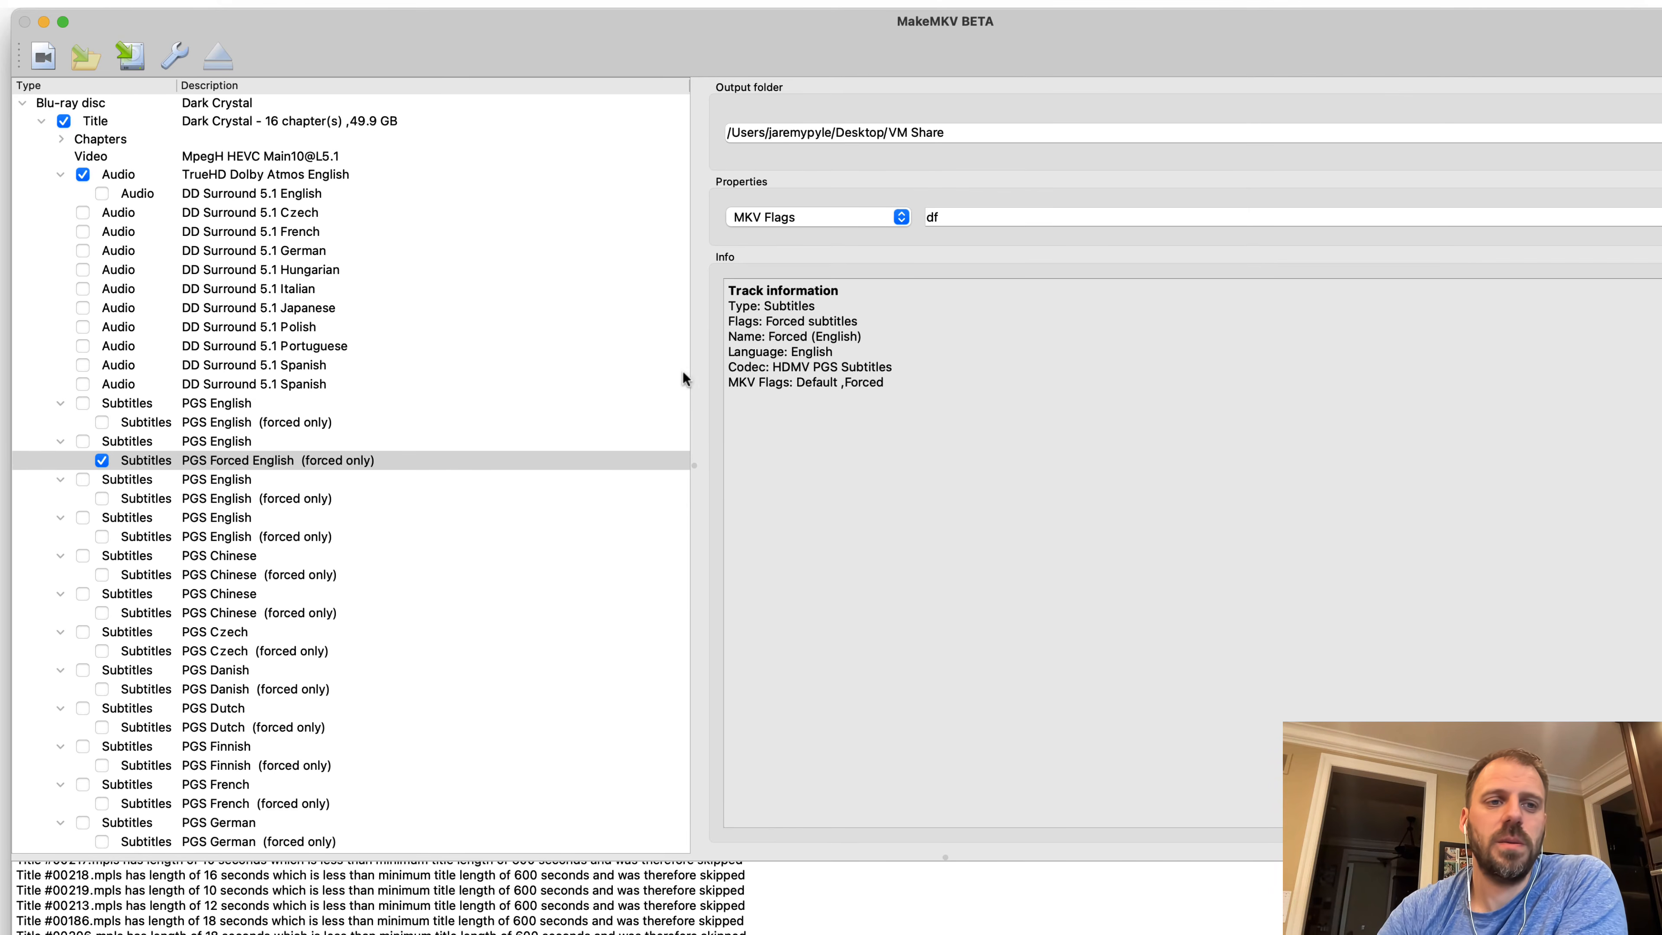
Open the disc image Black Widow (2021) [UHD].iso from the Demo folder, continuing despite the AnyDVD warning
{"action": "left_click", "coordinate": [44, 58]}
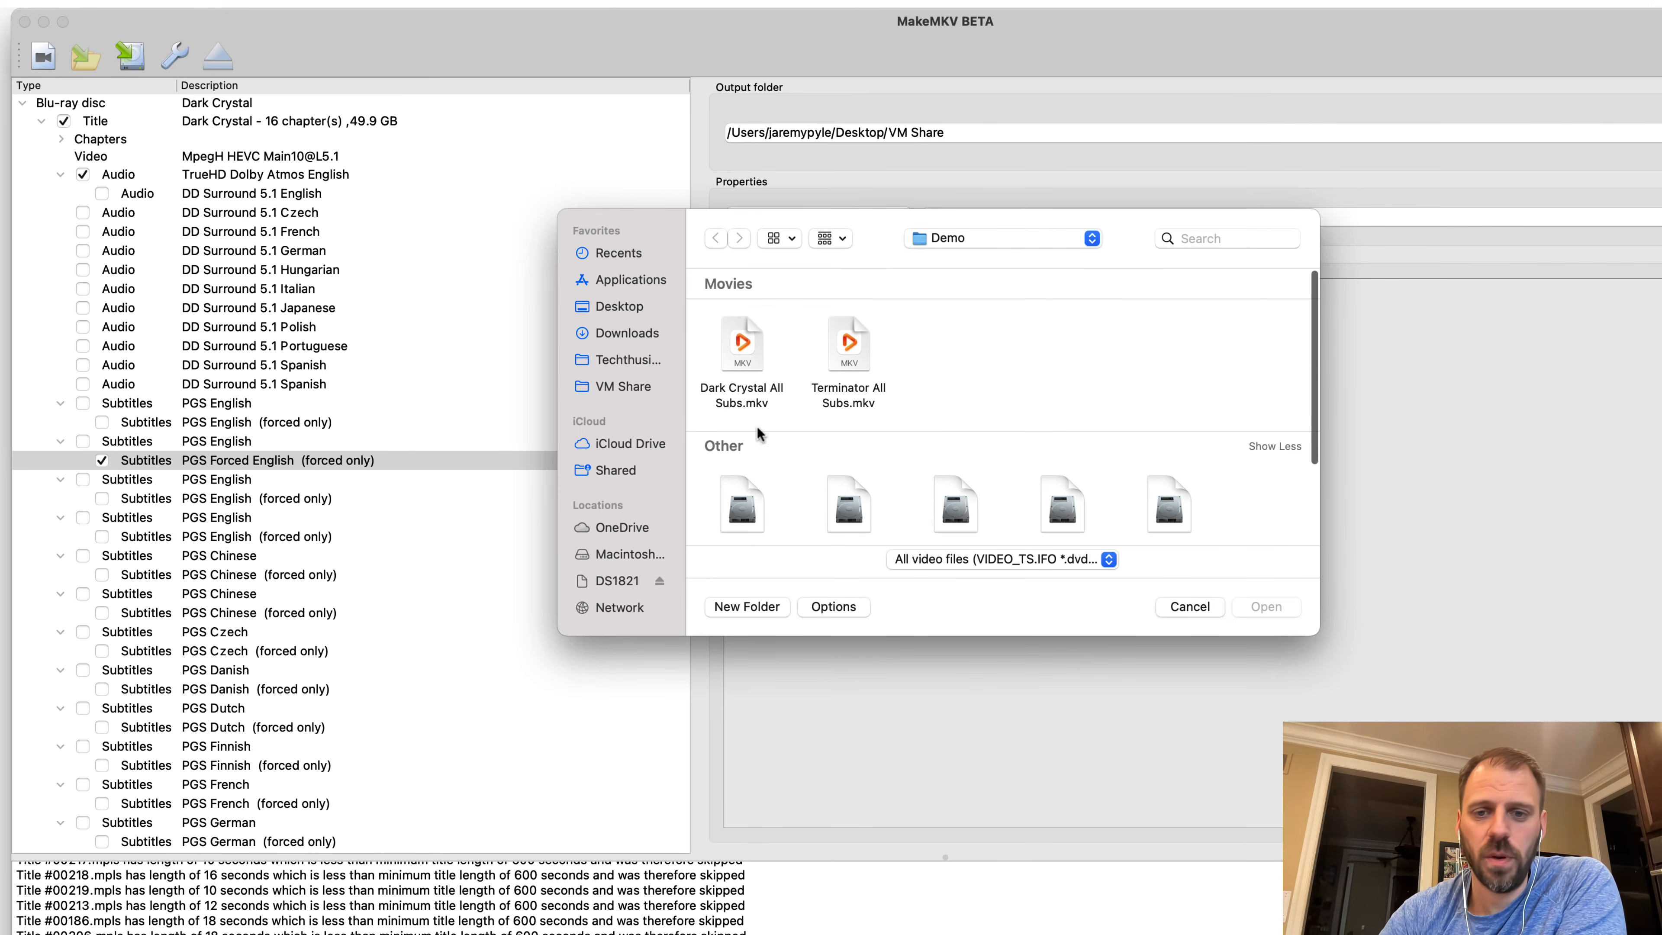
{"action": "scroll", "coordinate": [902, 426], "scroll_direction": "down", "scroll_amount": 5}
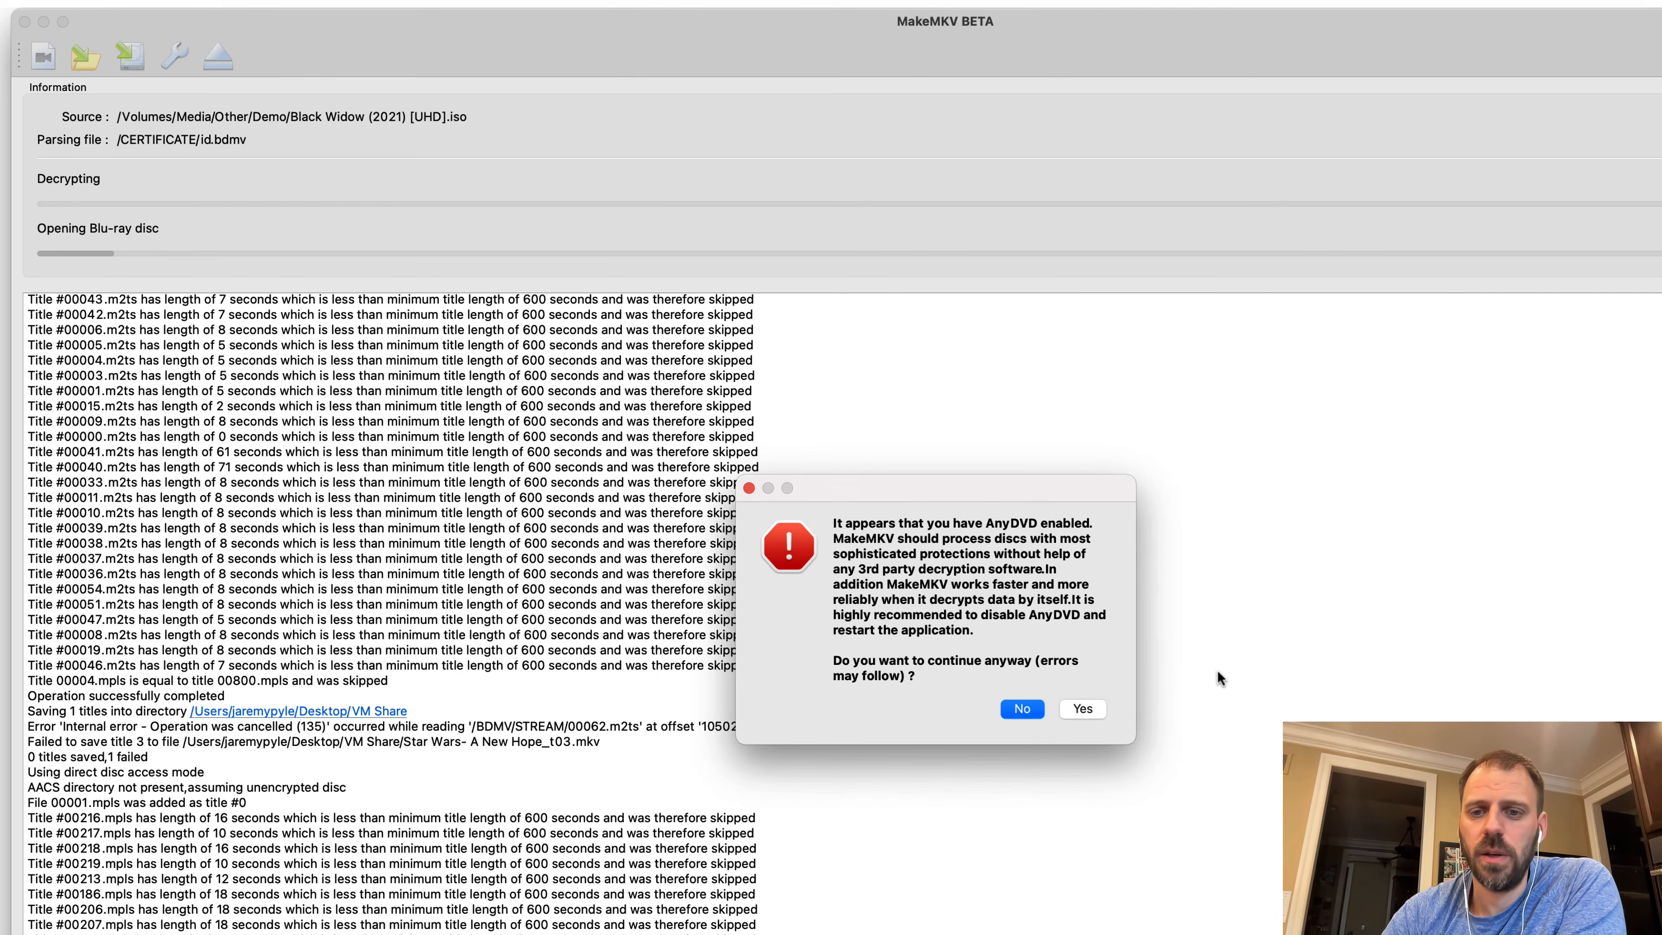
{"action": "left_click", "coordinate": [1076, 707]}
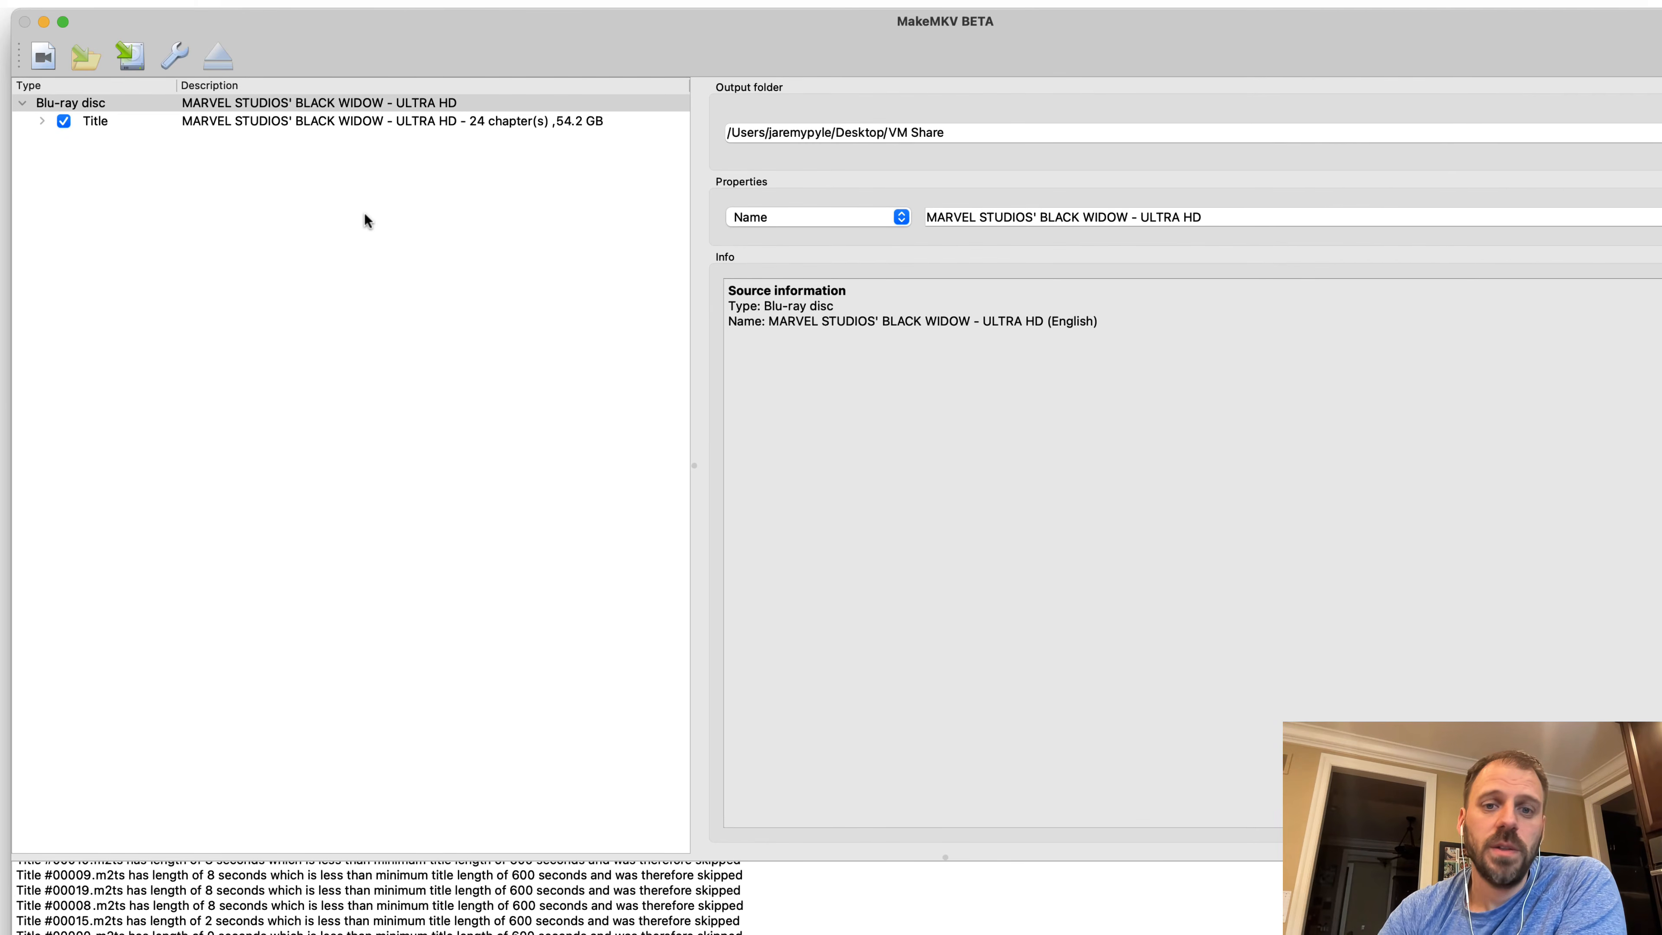
Rename the 24-chapter title of the opened disc to Black Widow
{"action": "left_click", "coordinate": [345, 120]}
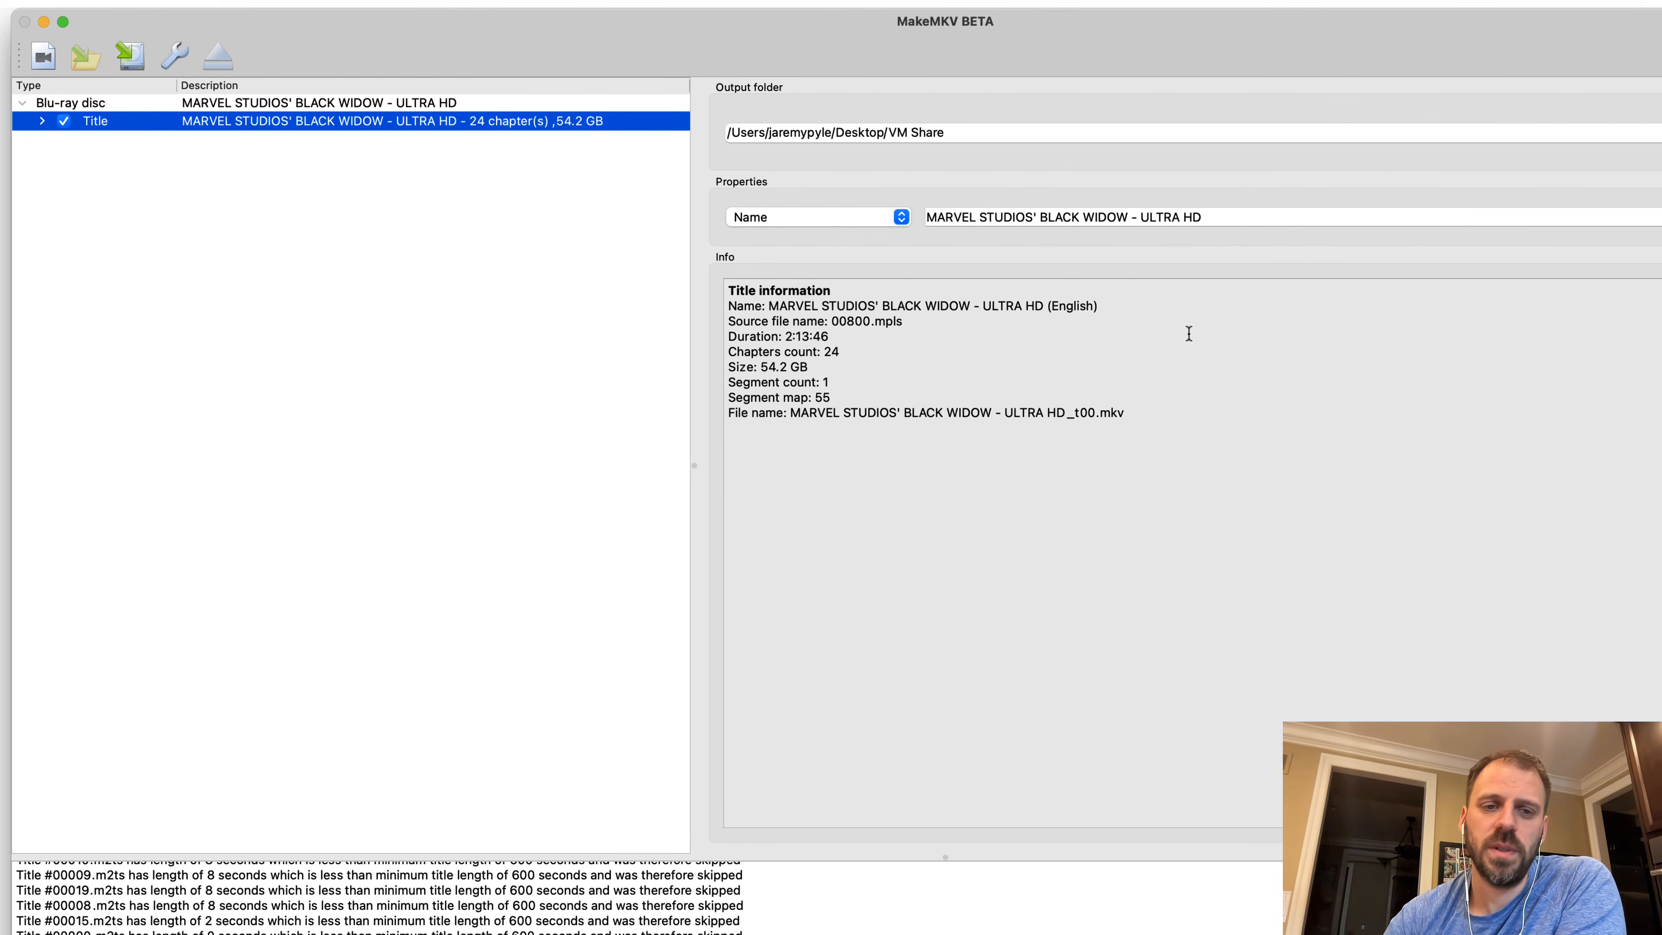
{"action": "left_click", "coordinate": [1232, 218]}
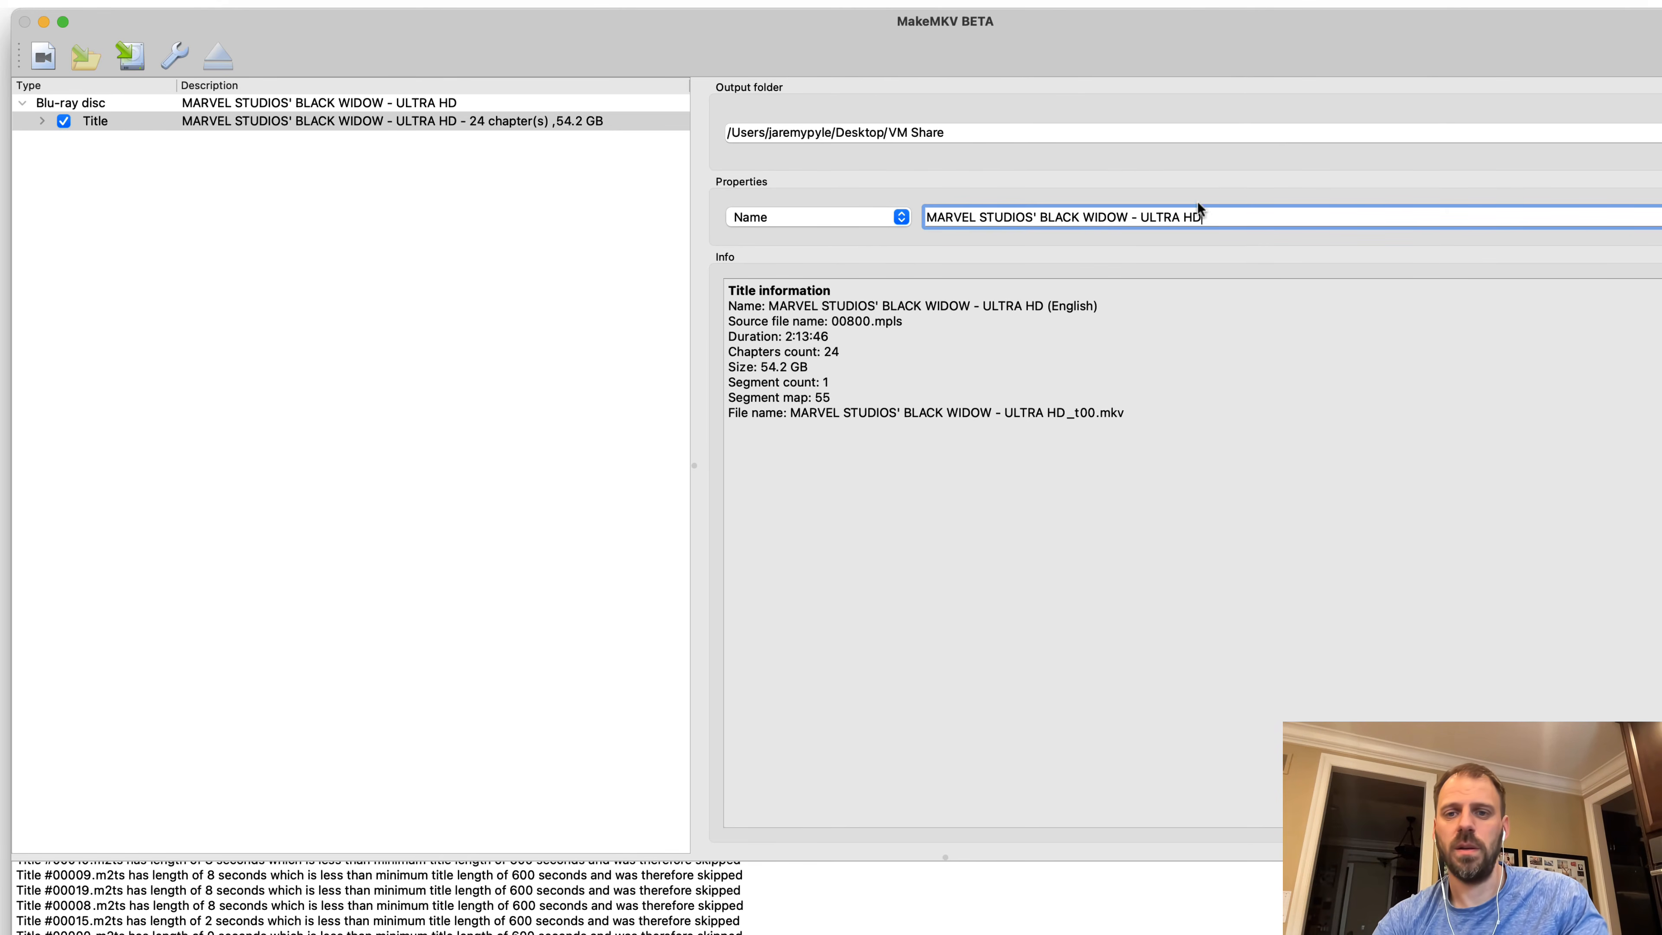
{"action": "key", "text": "super+a"}
{"action": "type", "text": "Black Wid"}
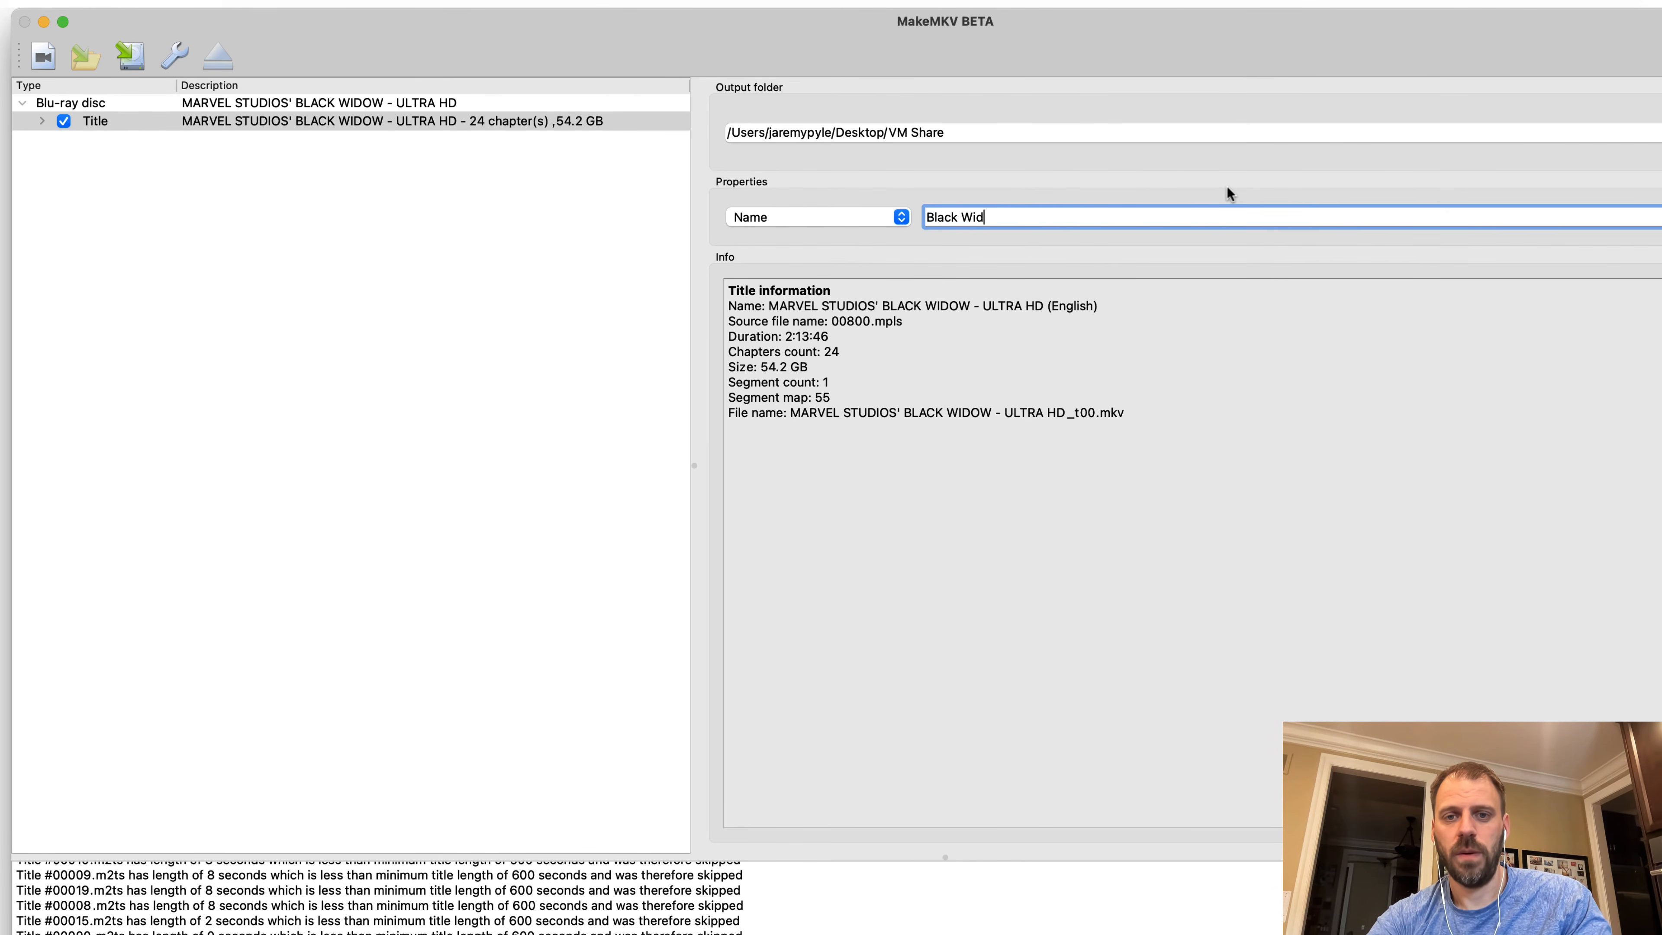
{"action": "type", "text": "ow"}
{"action": "left_click", "coordinate": [1293, 428]}
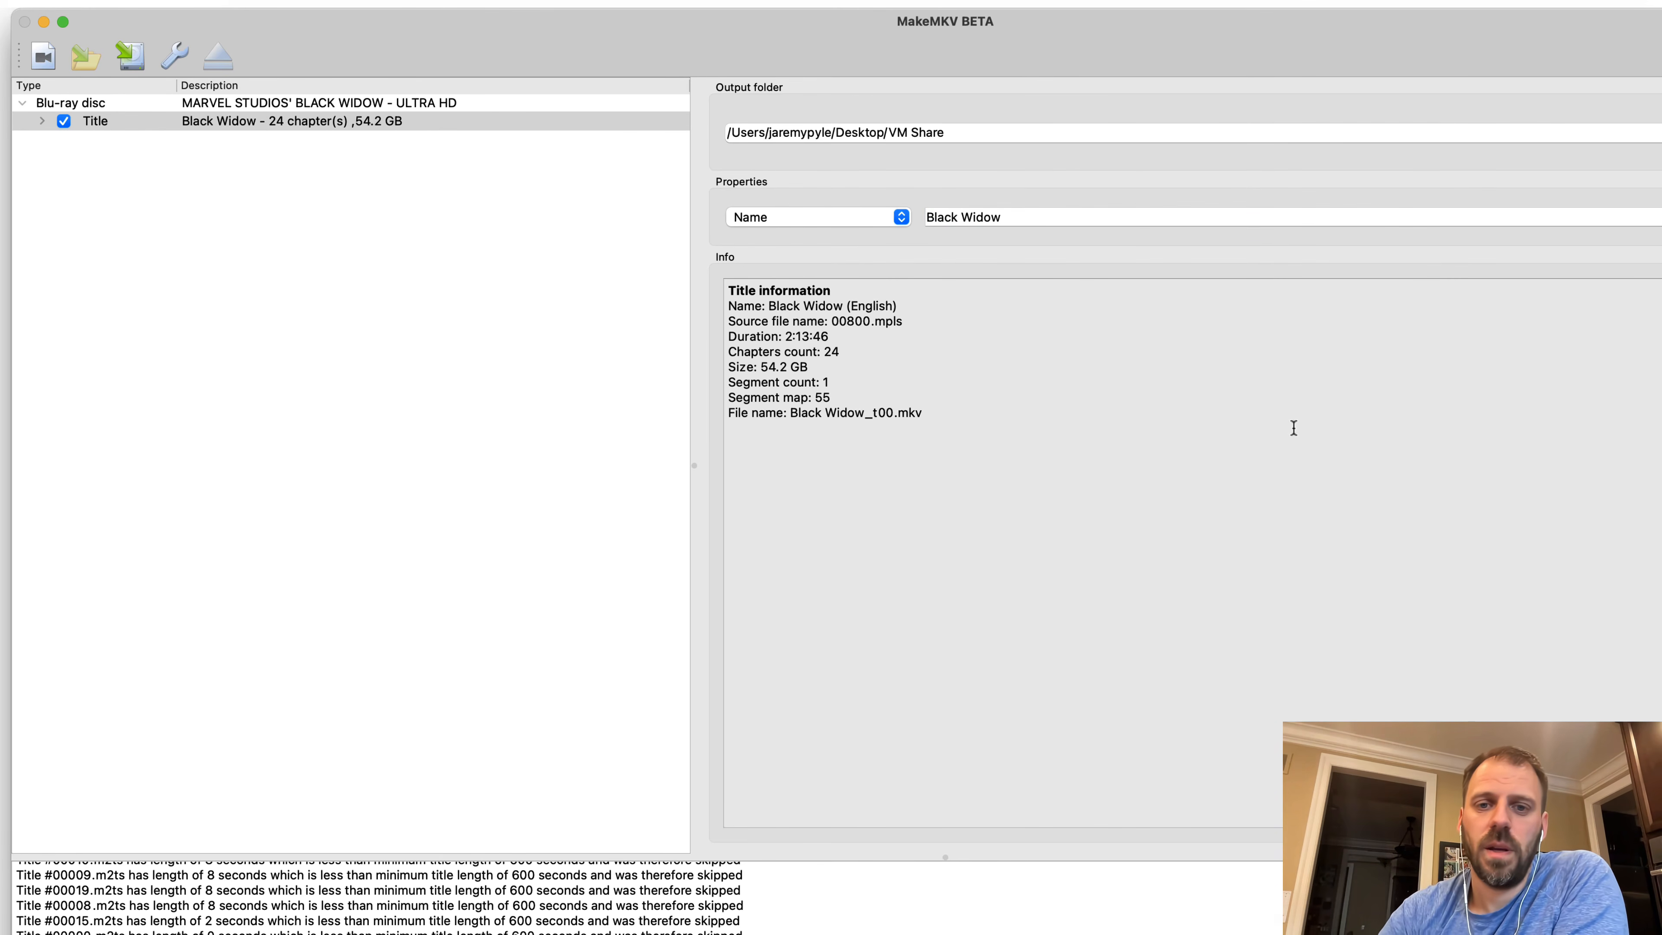
Expand the Black Widow title's tracks and exclude the DD Surround 5.1 English and DD Stereo English audio
{"action": "left_click", "coordinate": [42, 119]}
{"action": "left_click", "coordinate": [183, 176]}
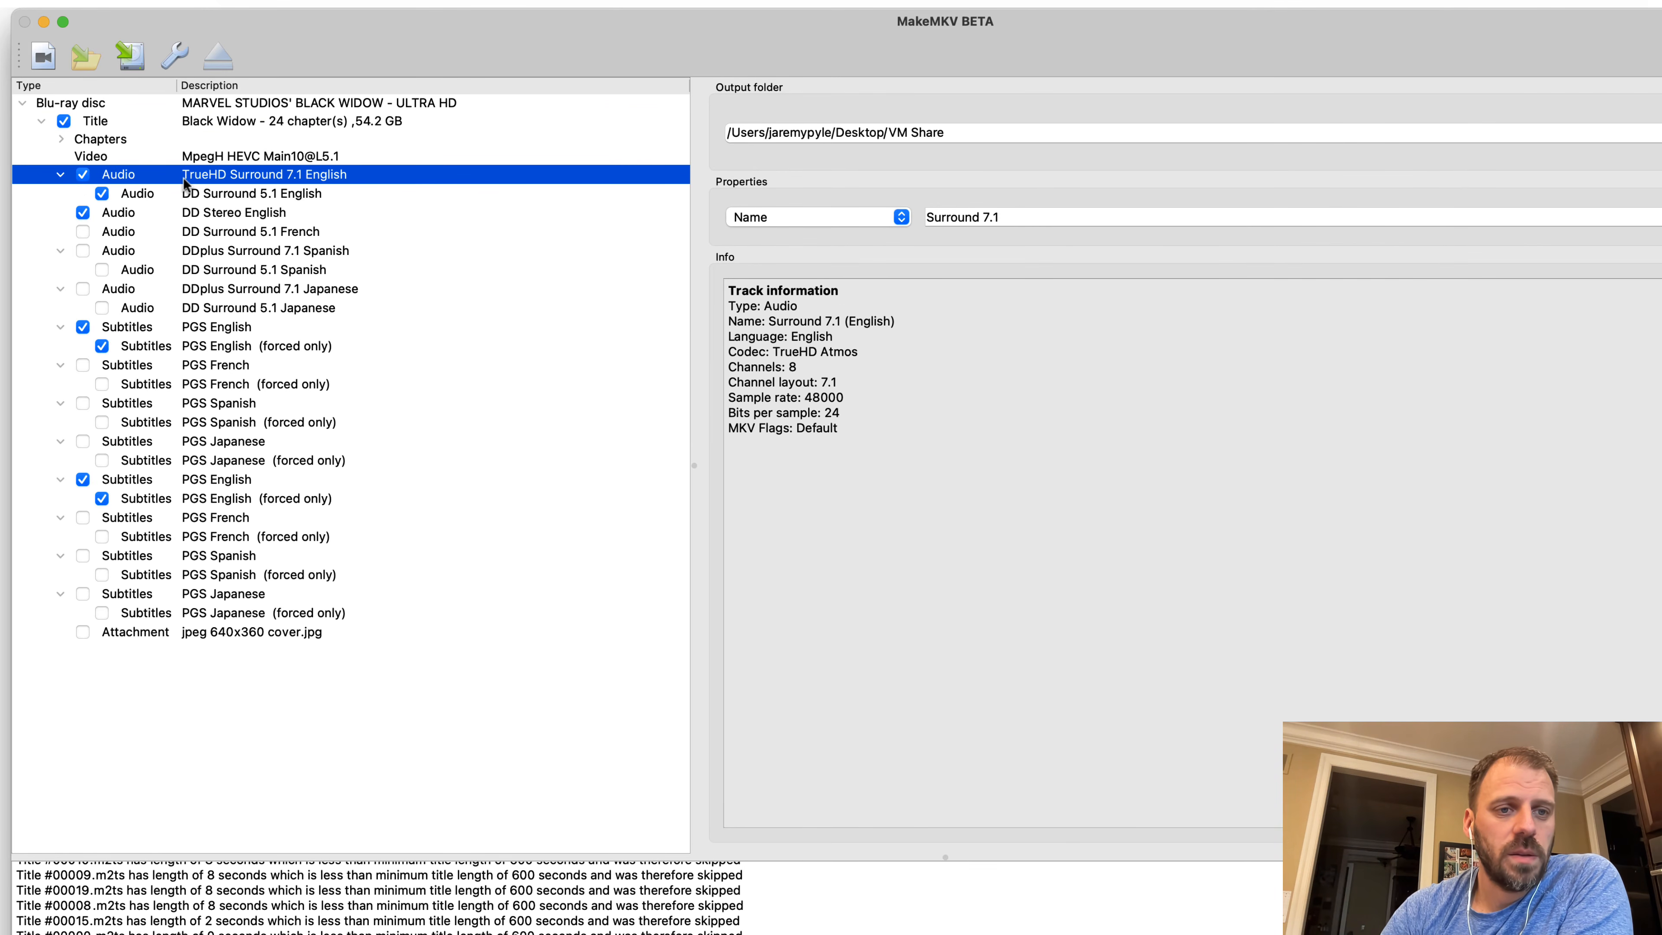
{"action": "left_click", "coordinate": [186, 196]}
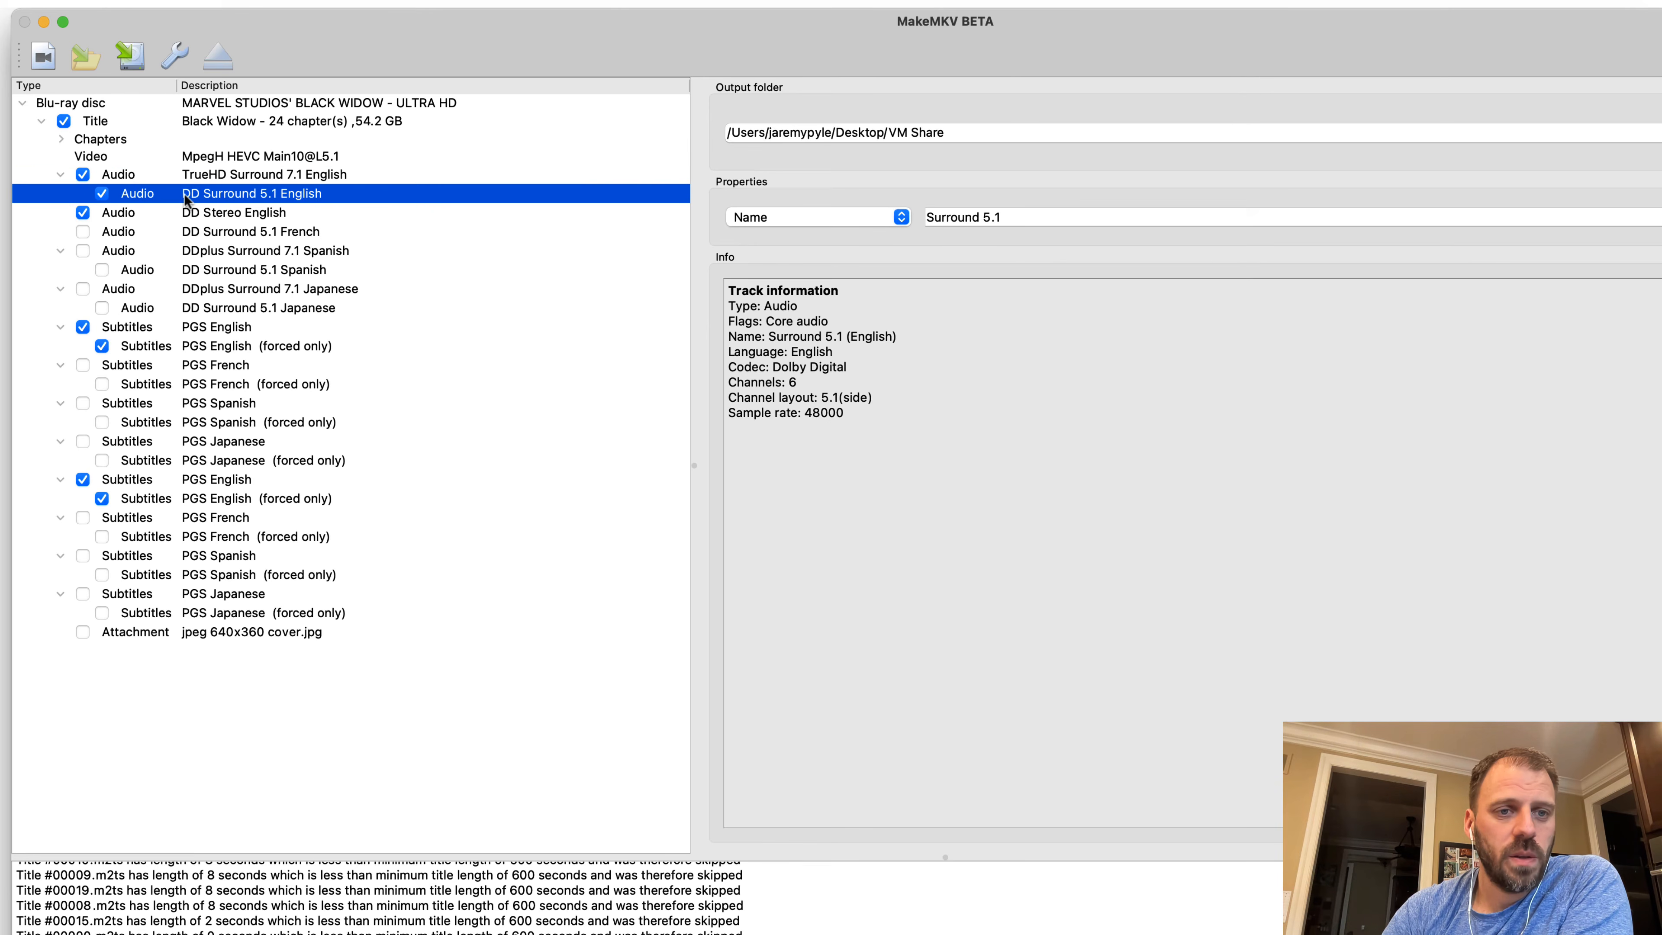
{"action": "left_click", "coordinate": [109, 212]}
{"action": "left_click", "coordinate": [83, 212]}
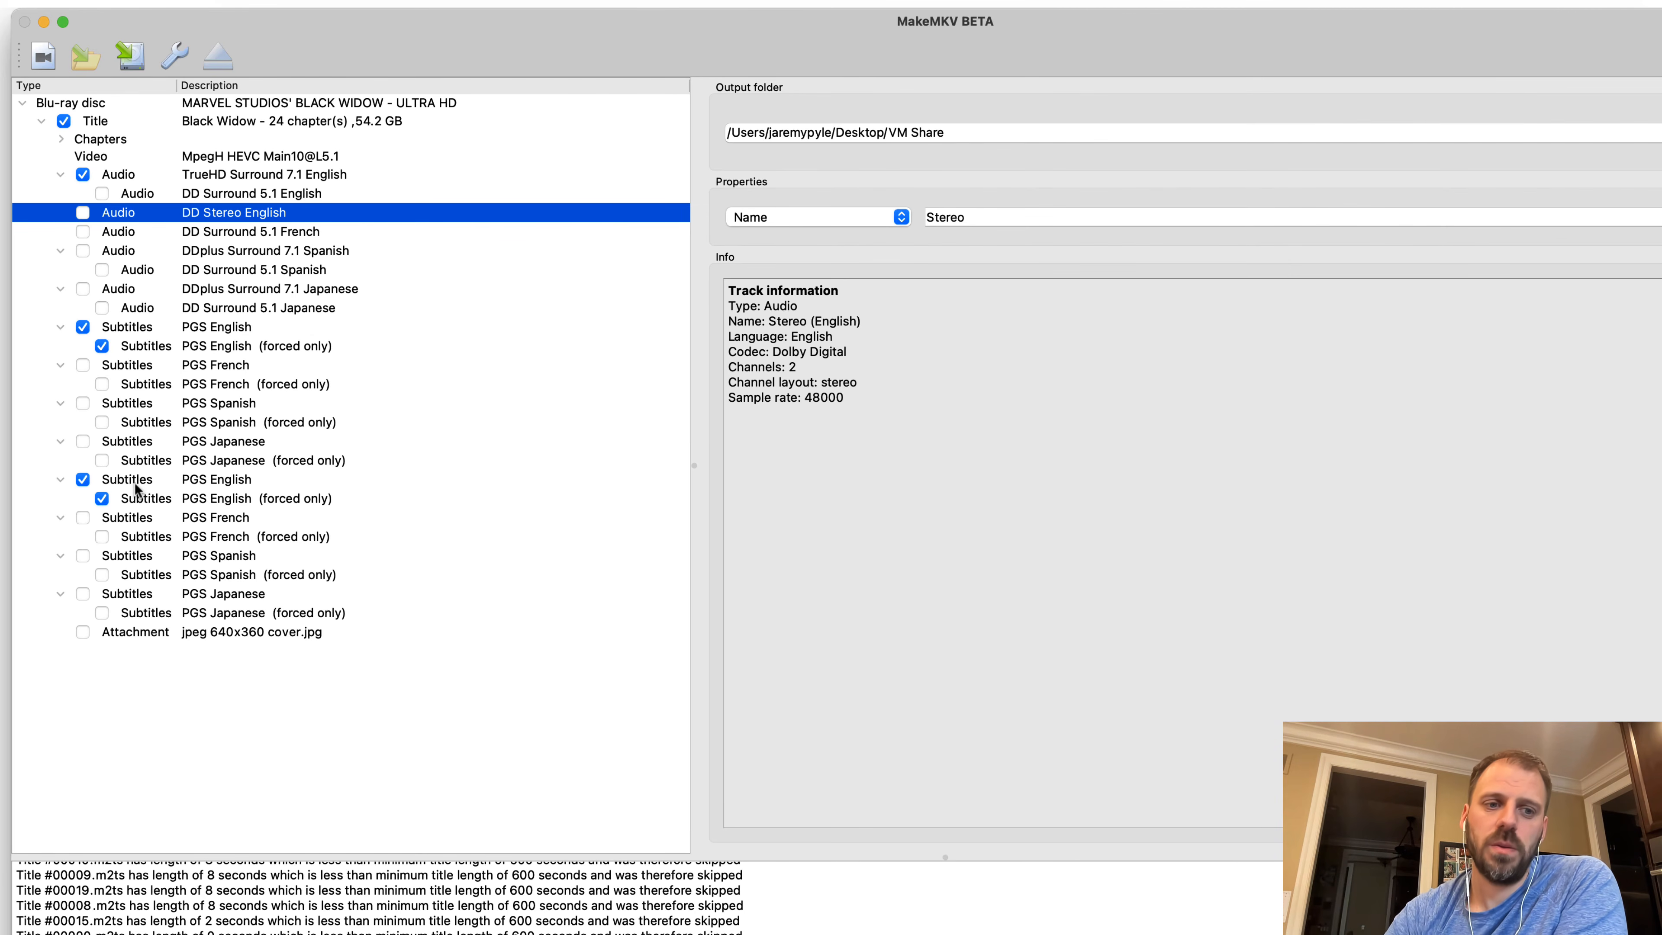
Exclude the first PGS English subtitle track and the forced-only versions of both PGS English tracks
{"action": "left_click", "coordinate": [80, 324]}
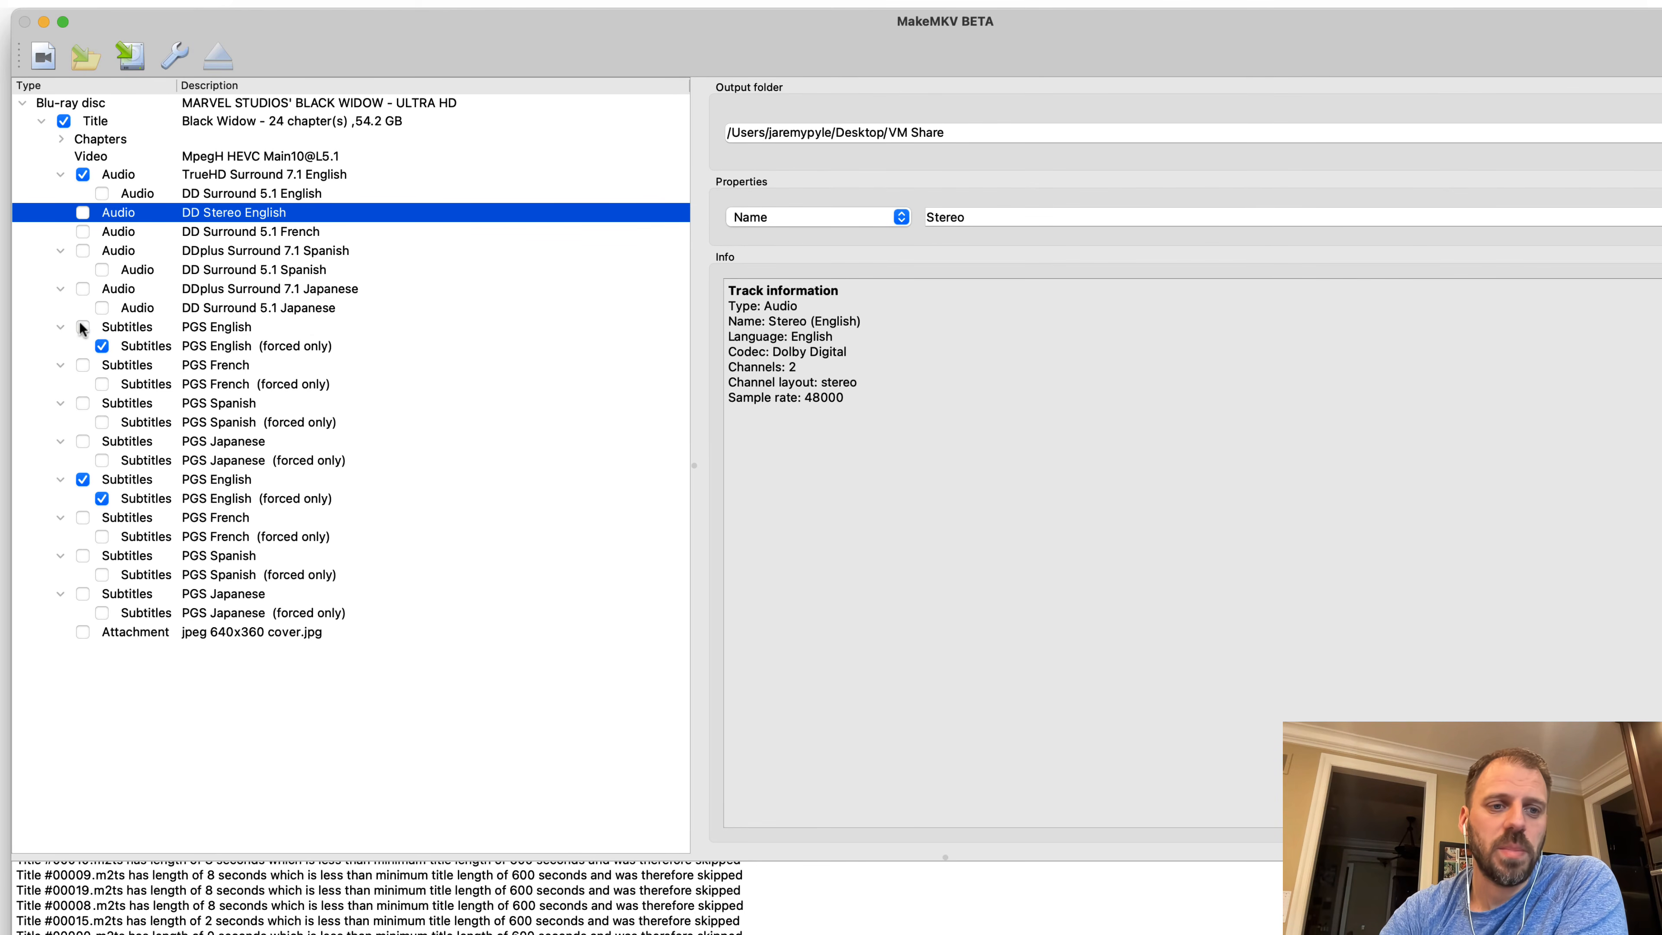
{"action": "left_click", "coordinate": [102, 346]}
{"action": "left_click", "coordinate": [102, 498]}
Name the second PGS English subtitle track Forced and set its MKV flags to df
{"action": "left_click", "coordinate": [148, 481]}
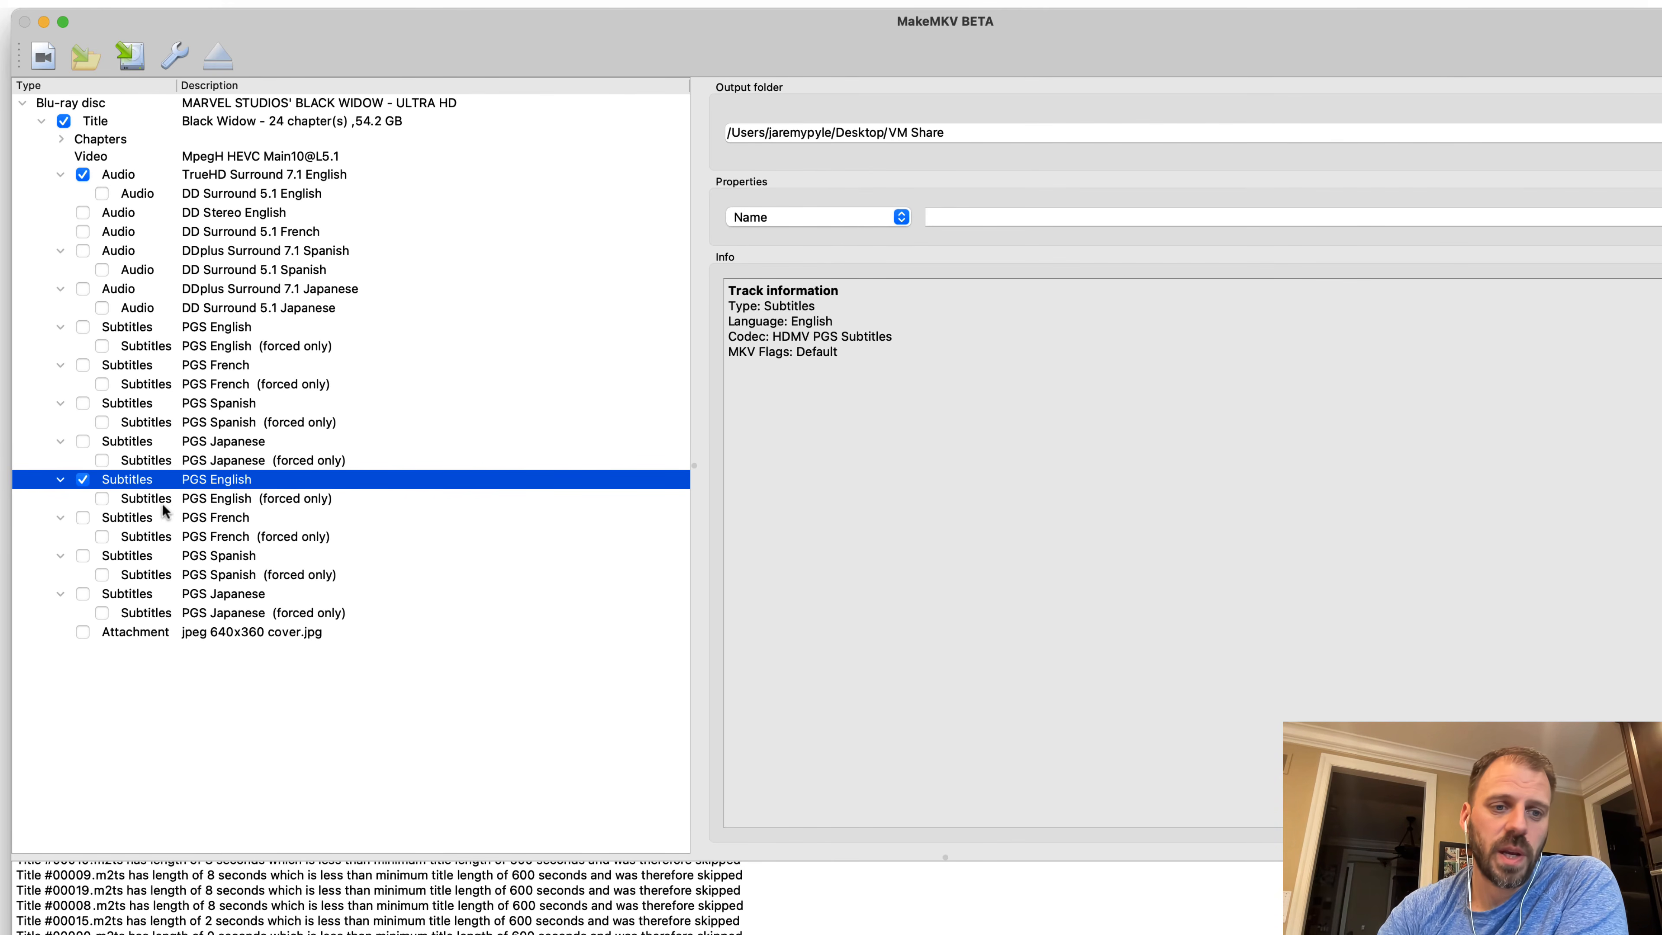
{"action": "left_click", "coordinate": [968, 217]}
{"action": "type", "text": "Forced"}
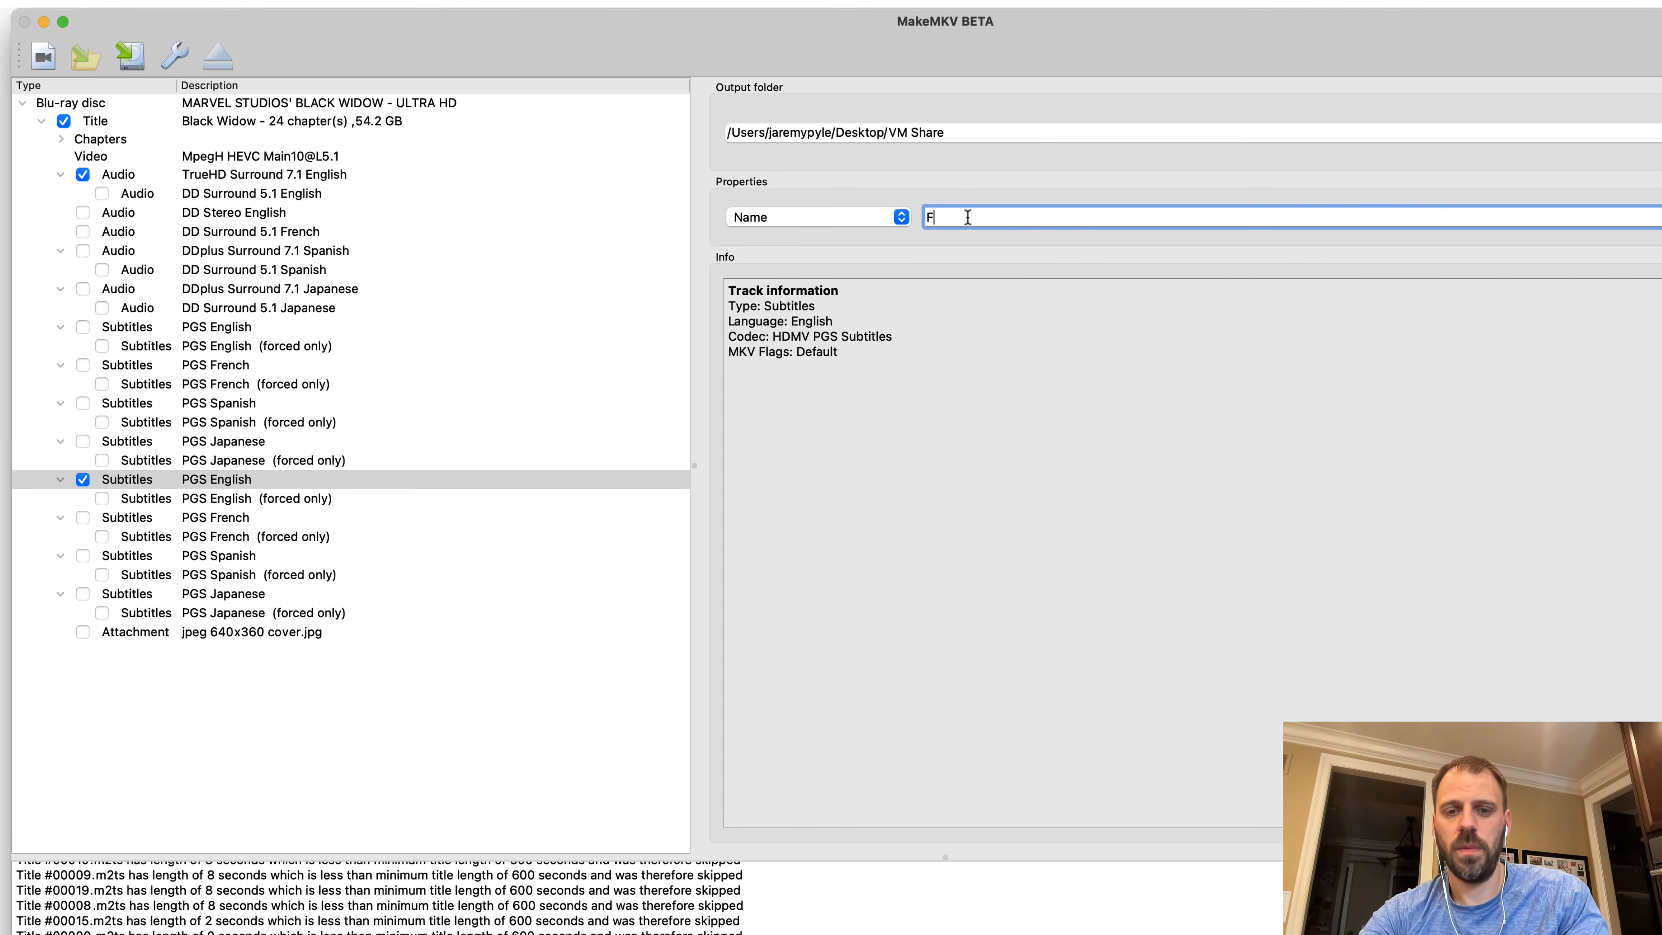
{"action": "left_click", "coordinate": [876, 218]}
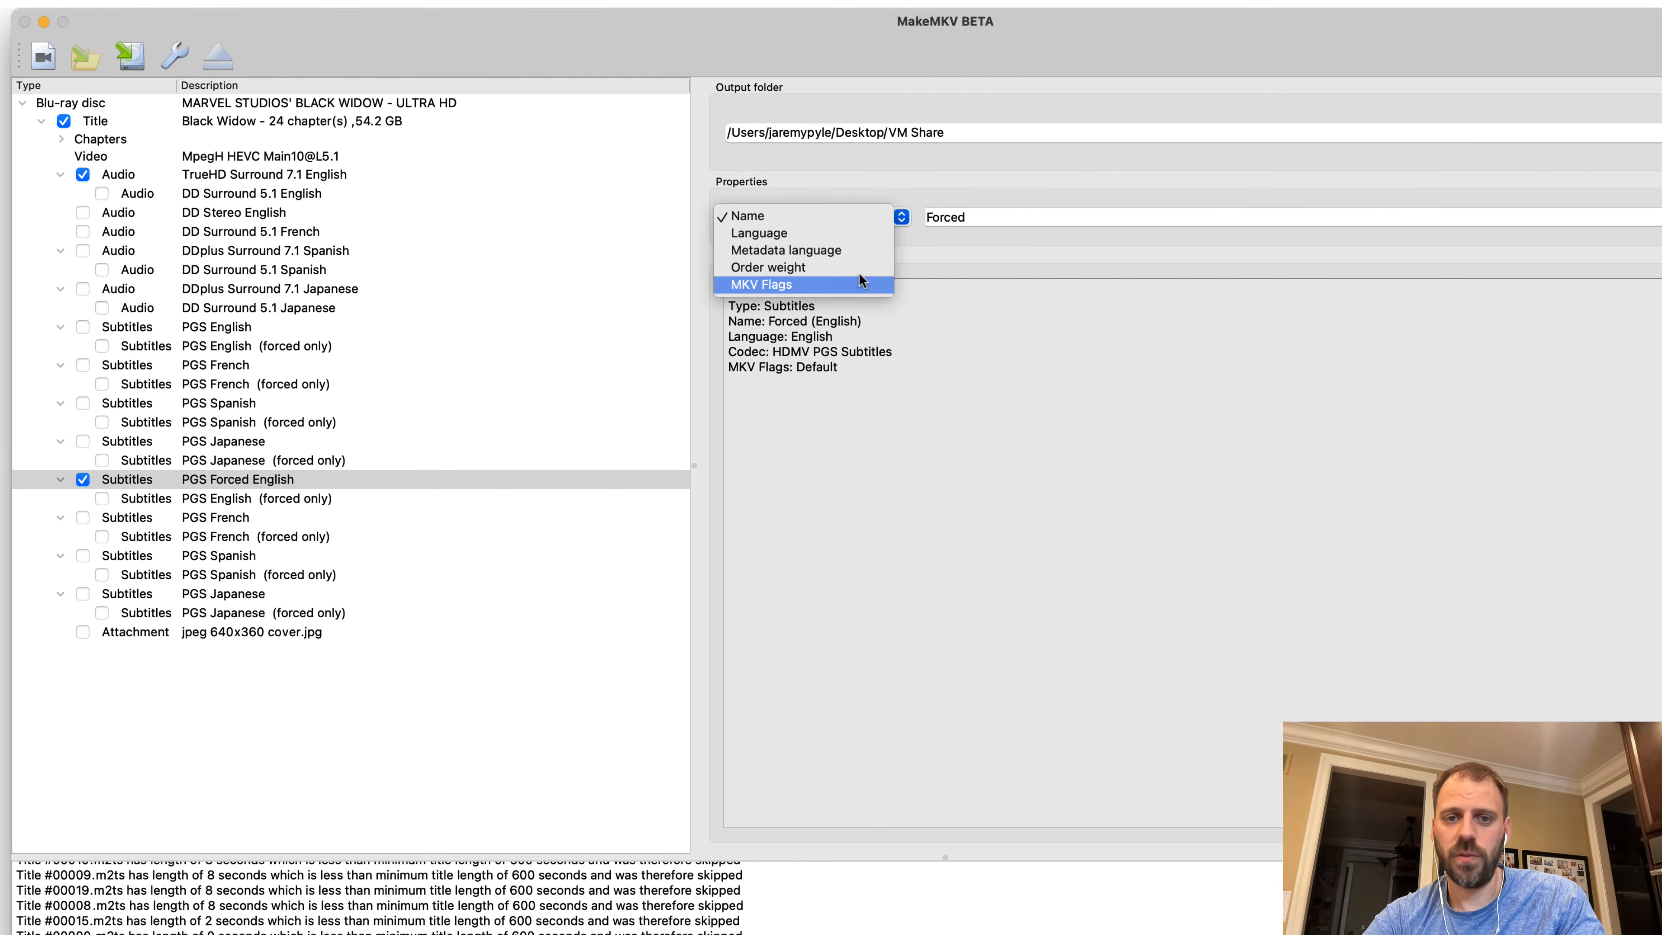
{"action": "left_click", "coordinate": [858, 280]}
{"action": "type", "text": "f"}
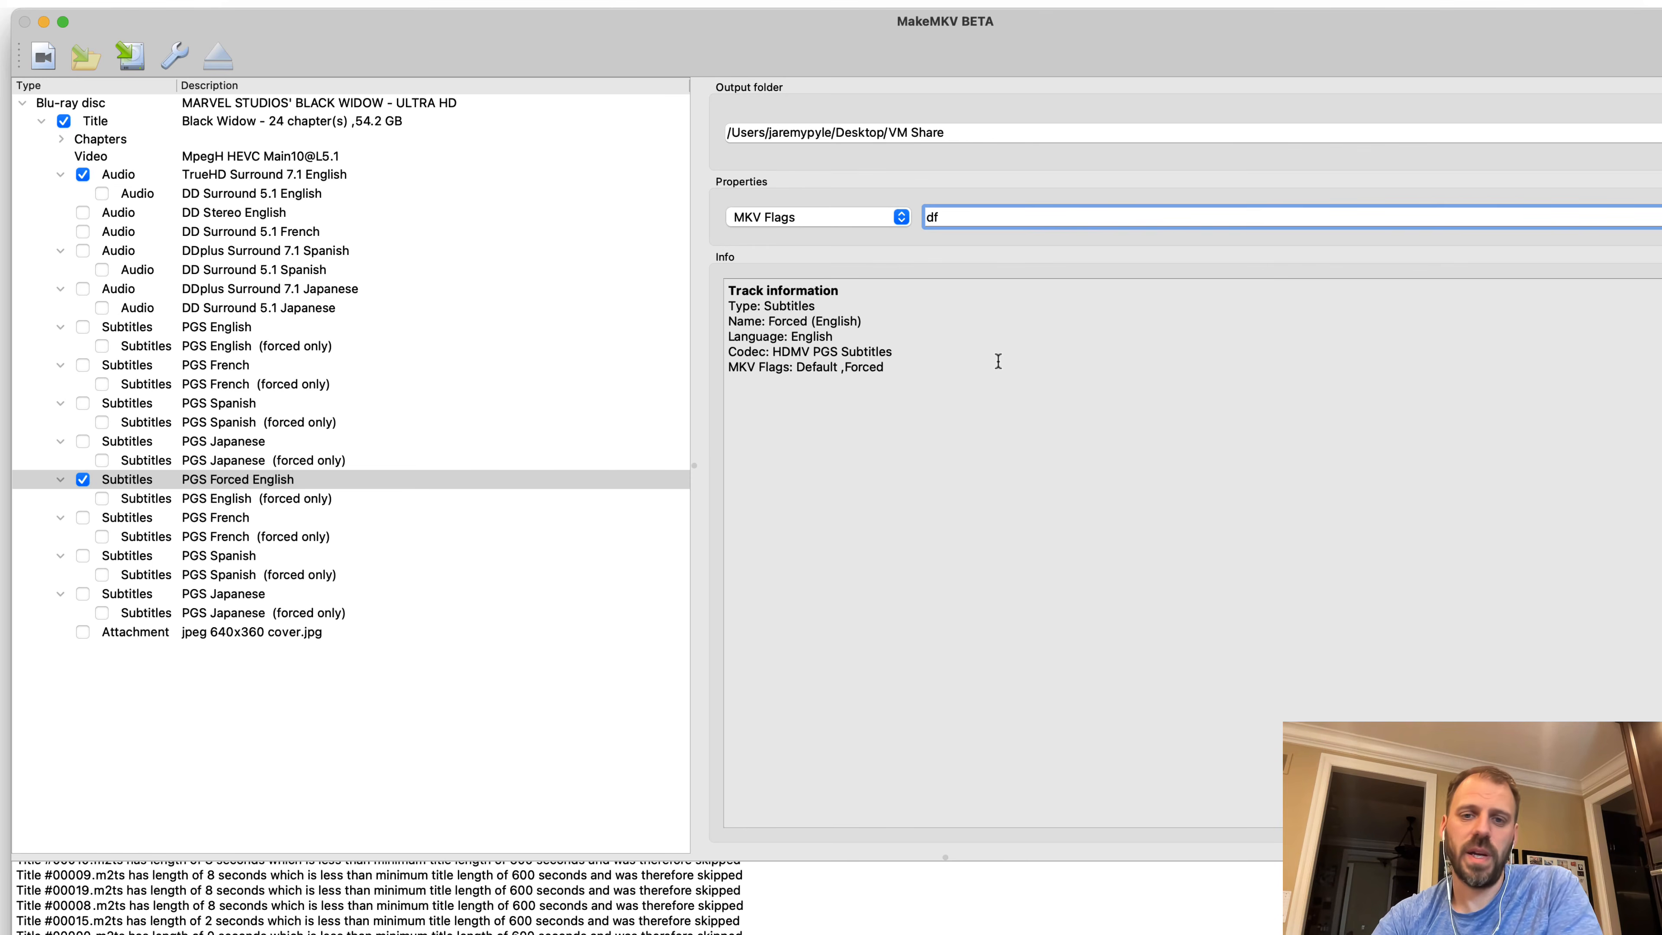
{"action": "left_click", "coordinate": [1044, 435]}
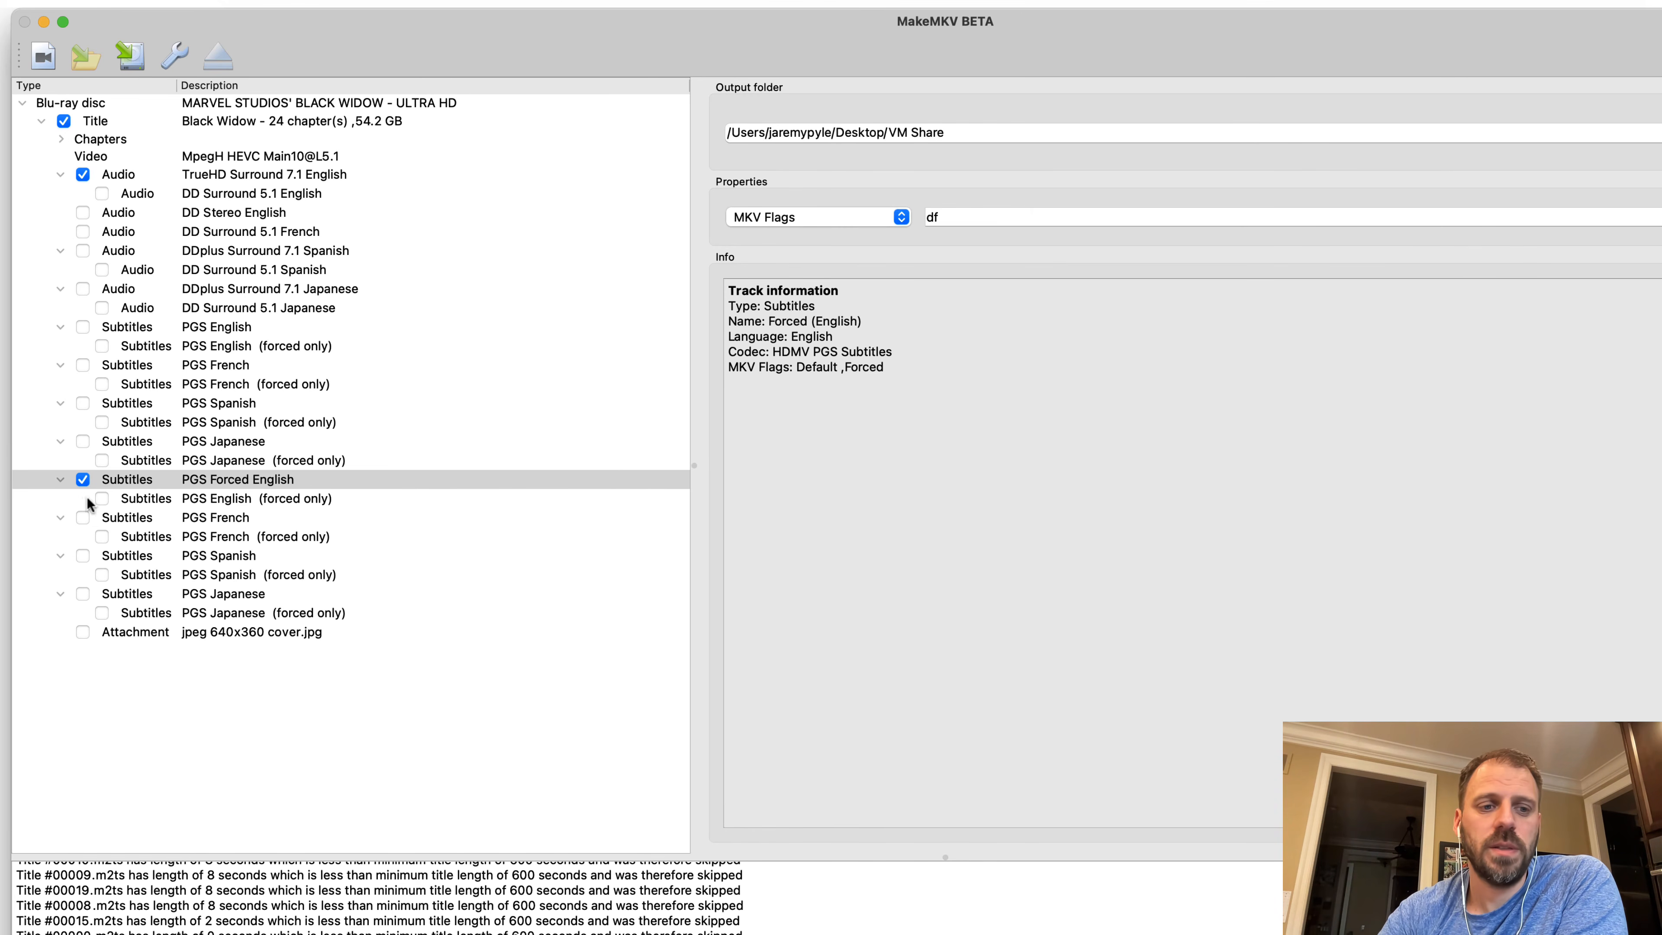
Include the first PGS English subtitles and both English forced-only tracks again, and view the first track's information
{"action": "left_click", "coordinate": [103, 500]}
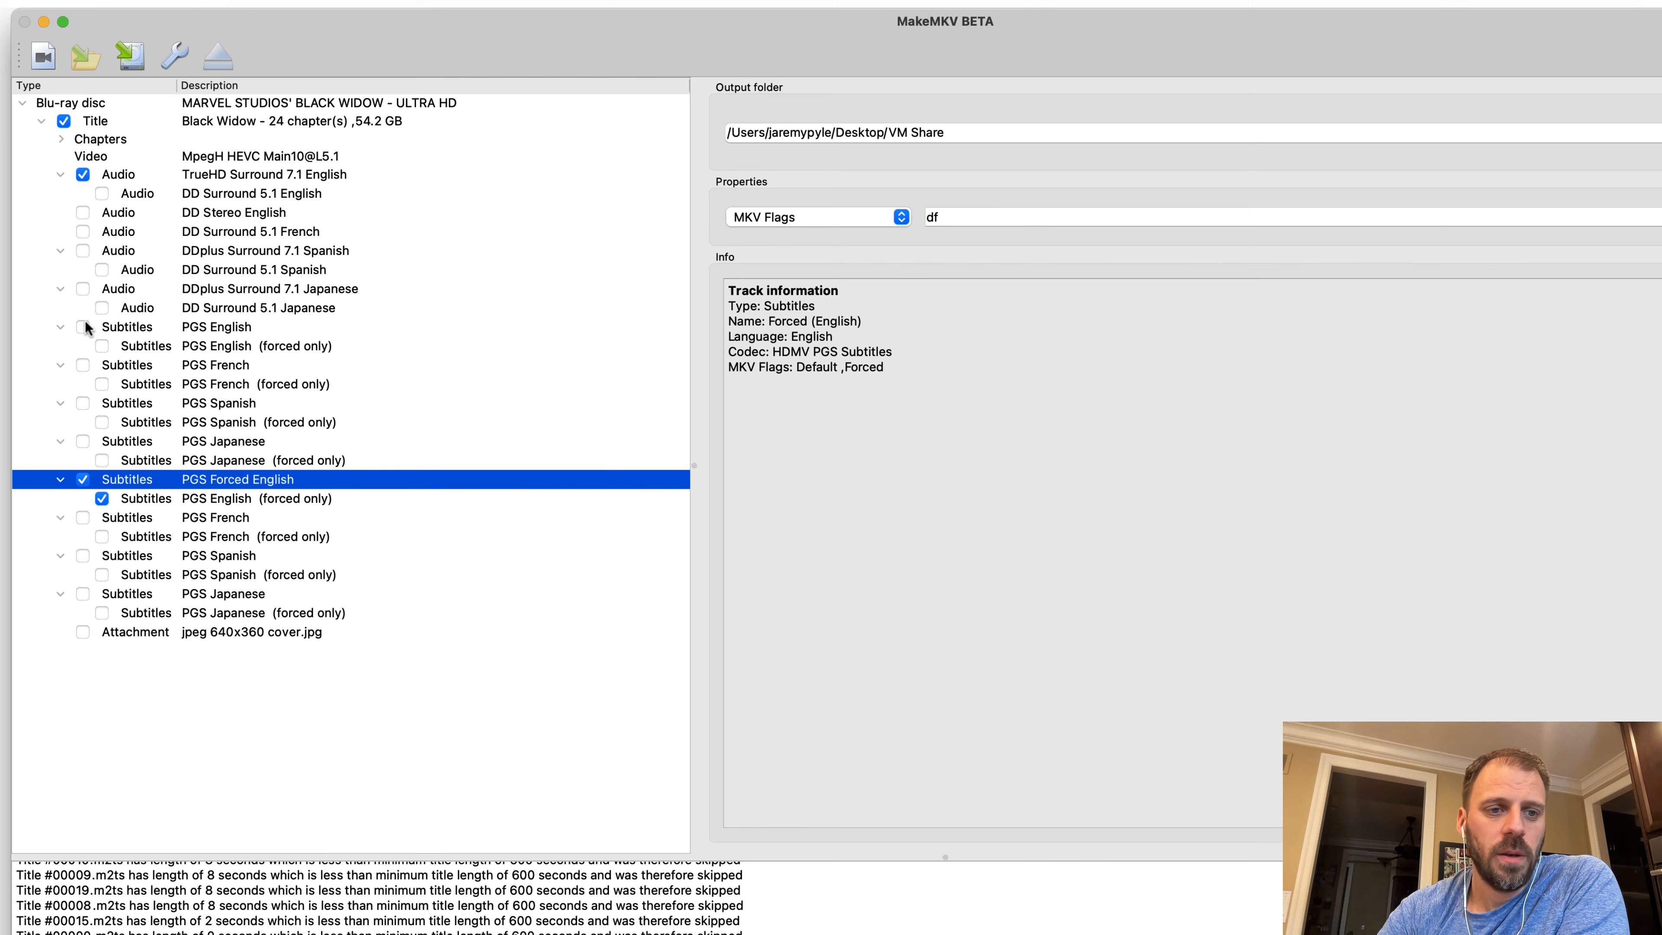
{"action": "left_click", "coordinate": [98, 345]}
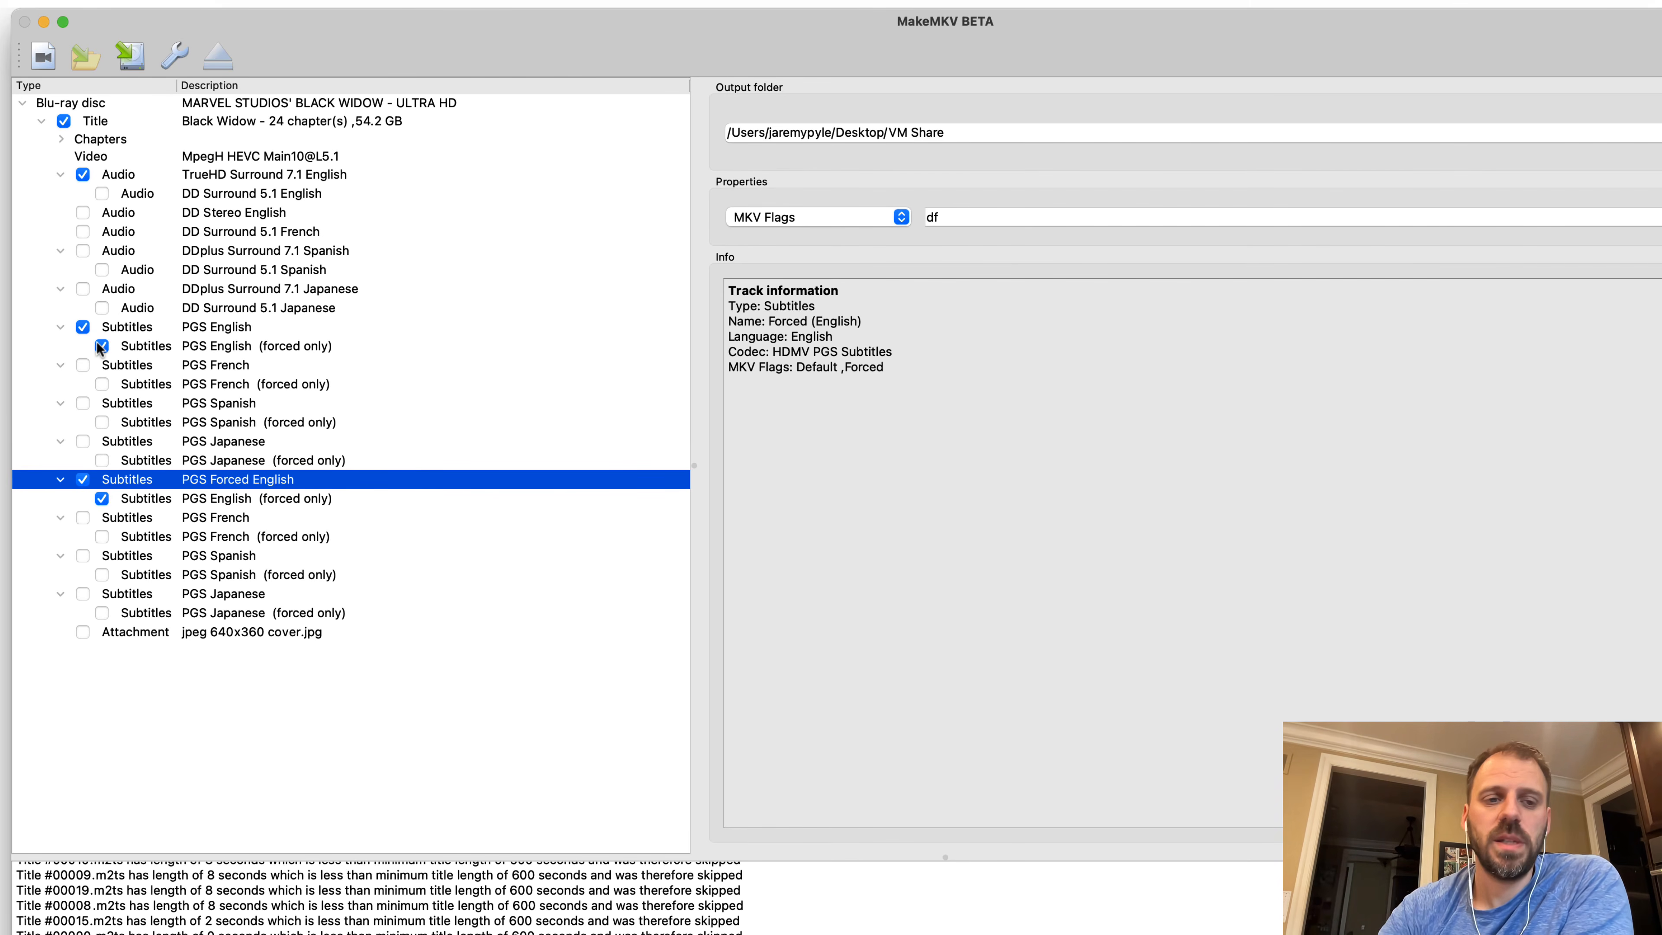
{"action": "left_click", "coordinate": [137, 328]}
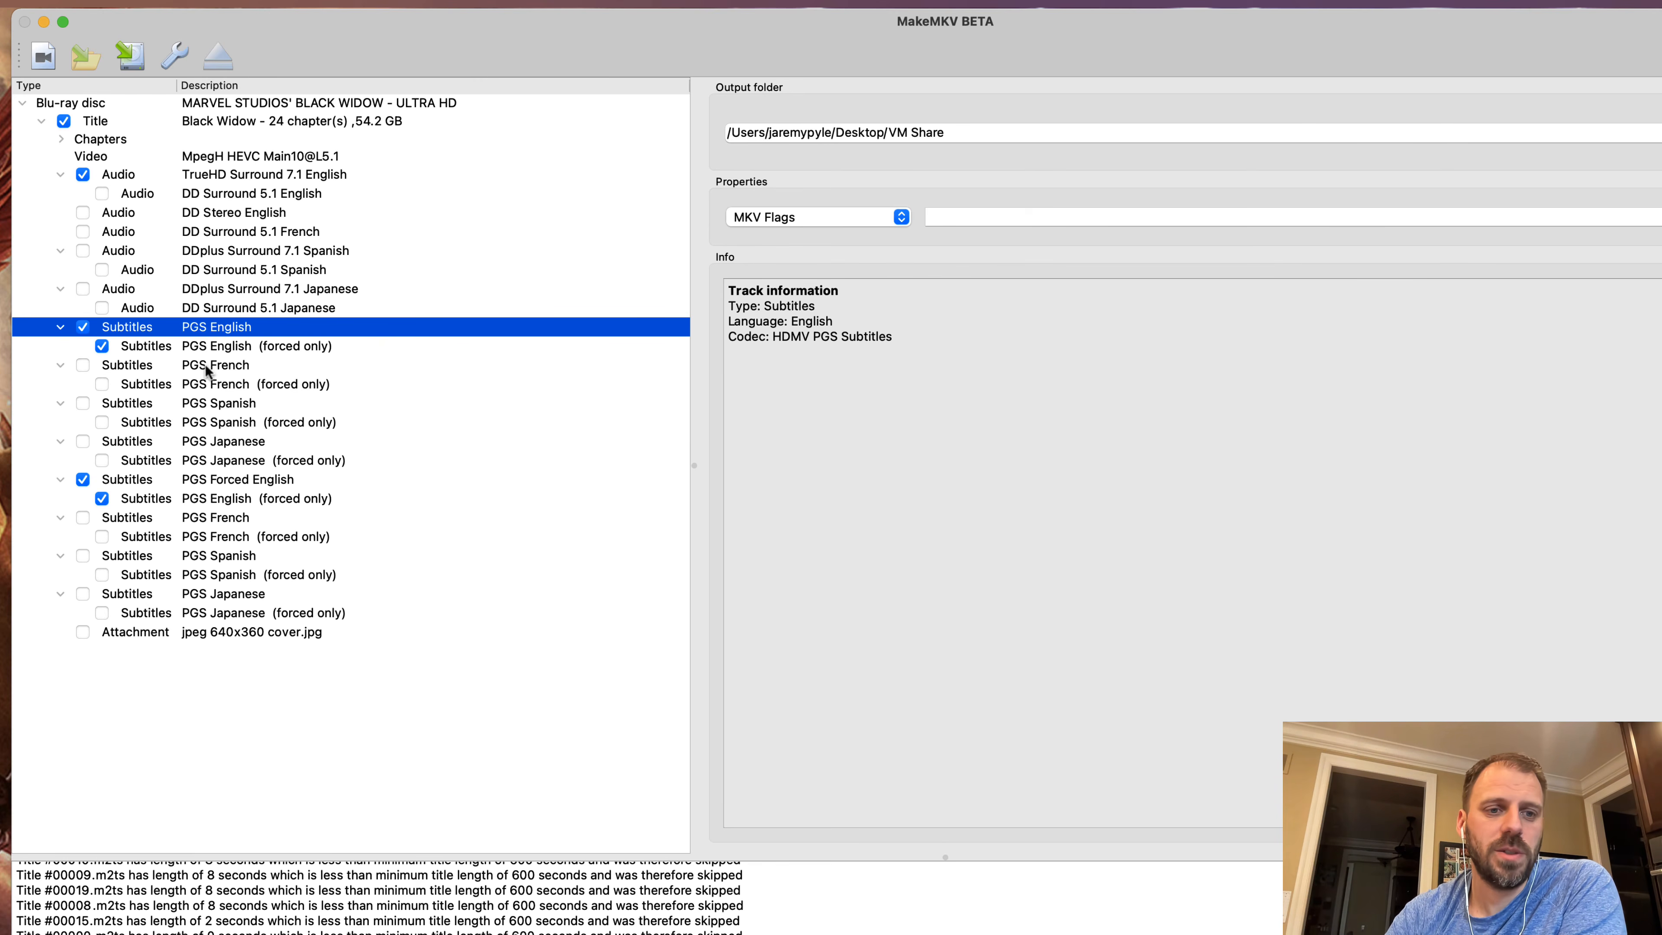
{"action": "left_click", "coordinate": [817, 411]}
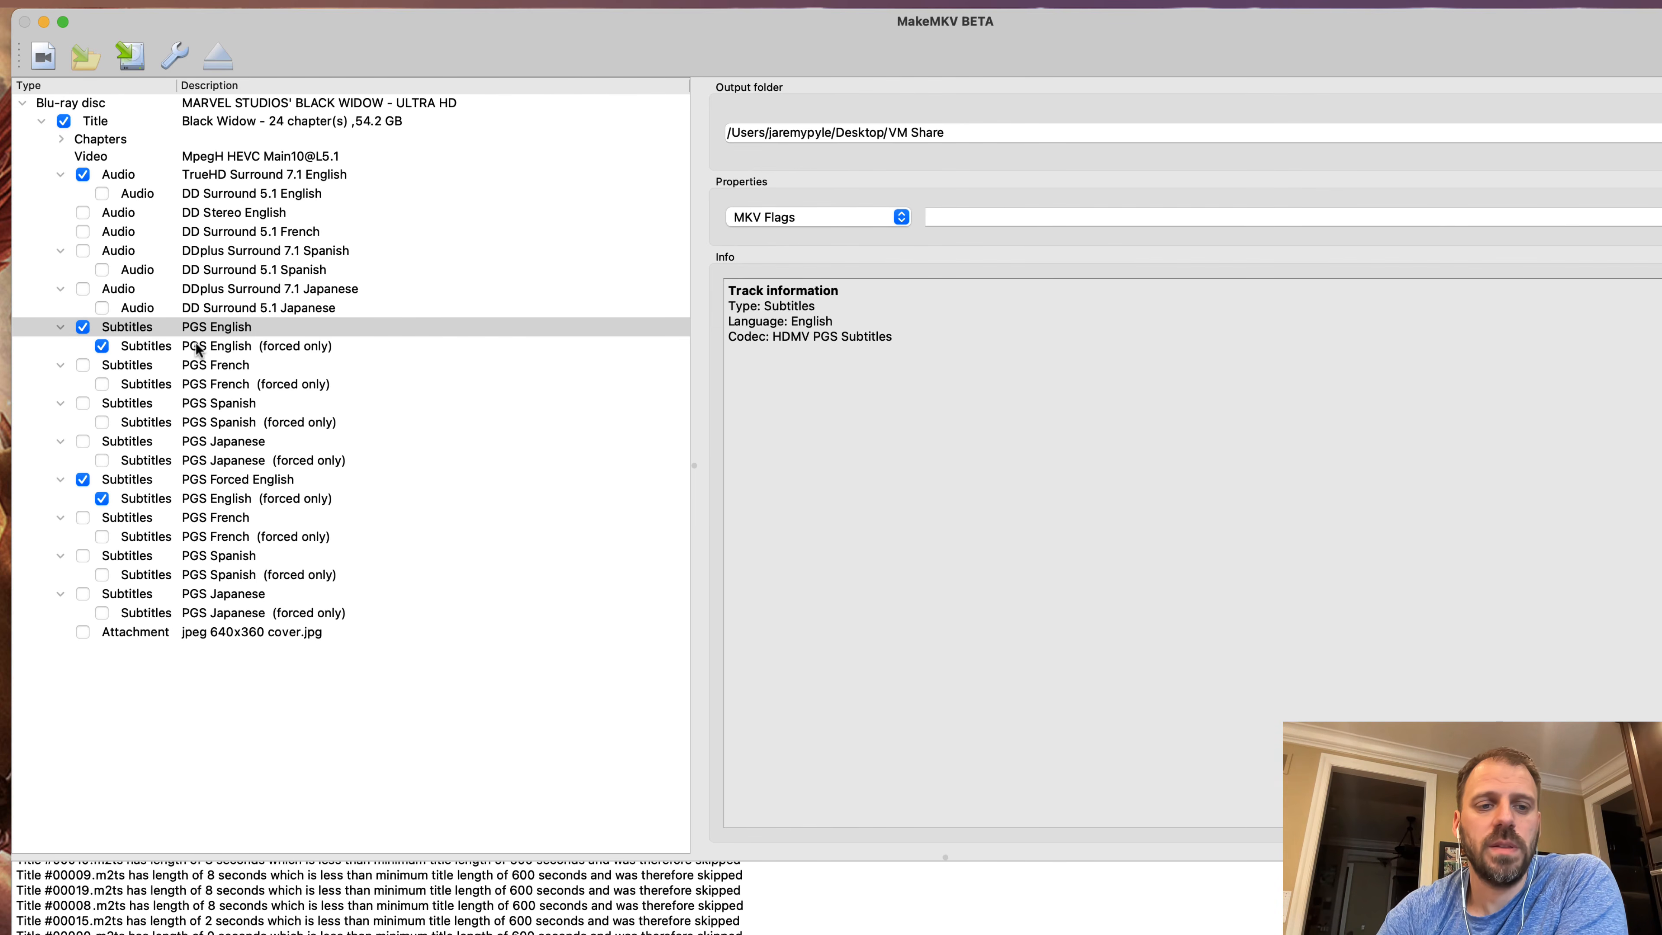
Open the RISE OF THE PLANET OF THE APES.iso disc image from the Demo folder
{"action": "left_click", "coordinate": [42, 58]}
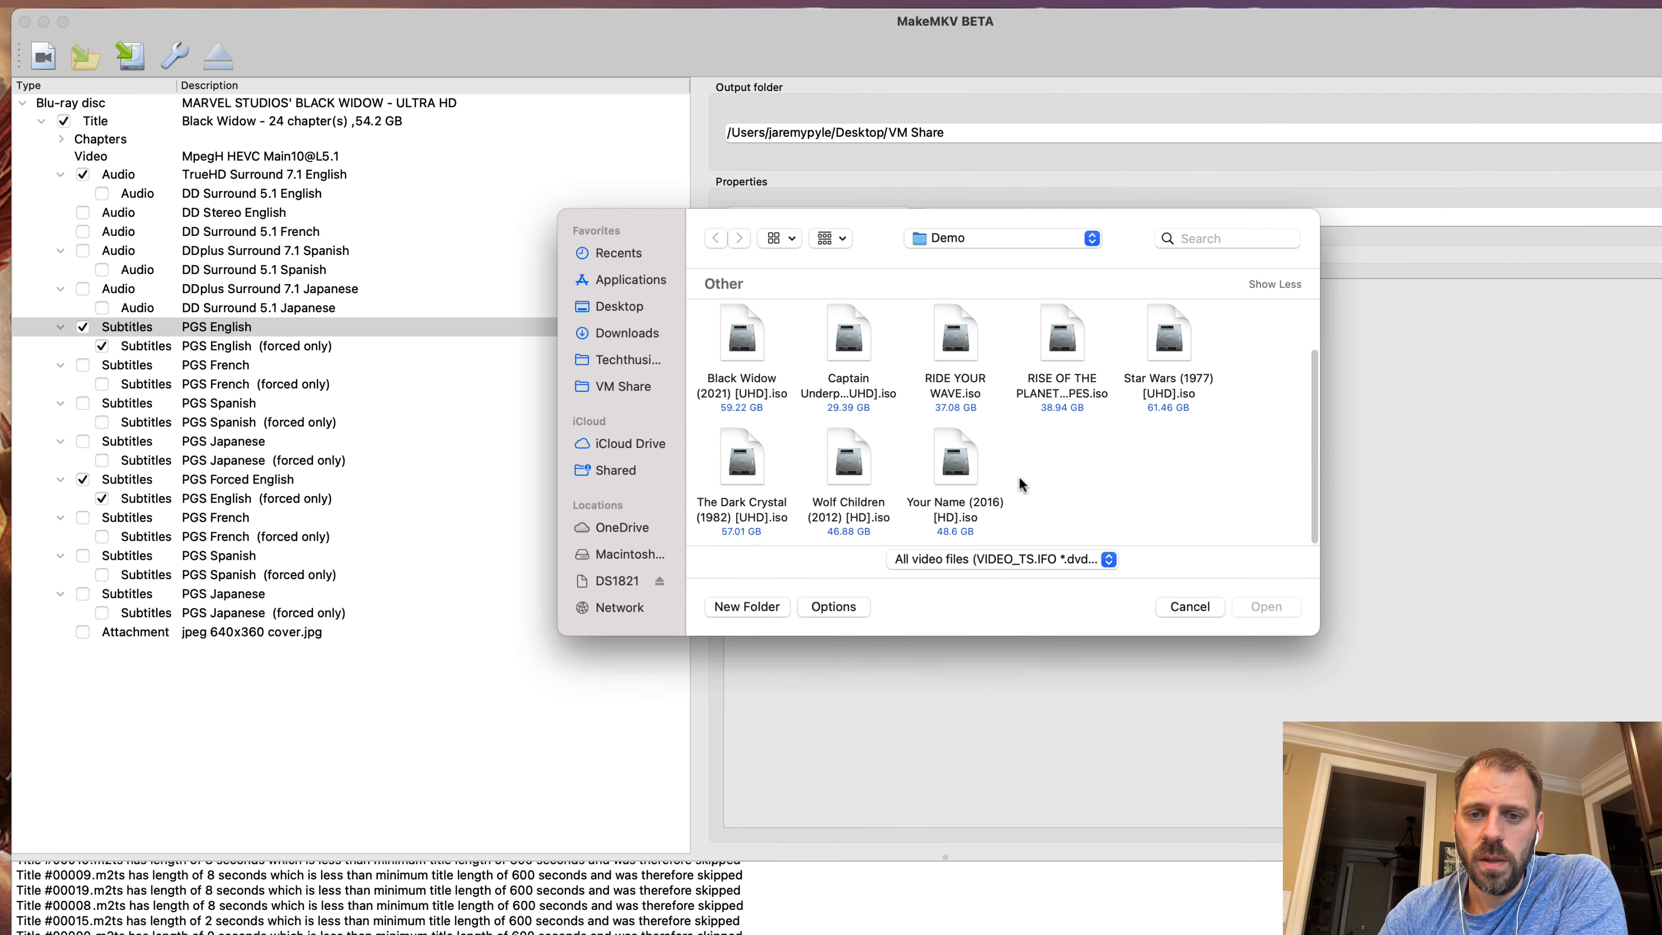
{"action": "left_click", "coordinate": [1067, 346]}
{"action": "left_click", "coordinate": [1264, 609]}
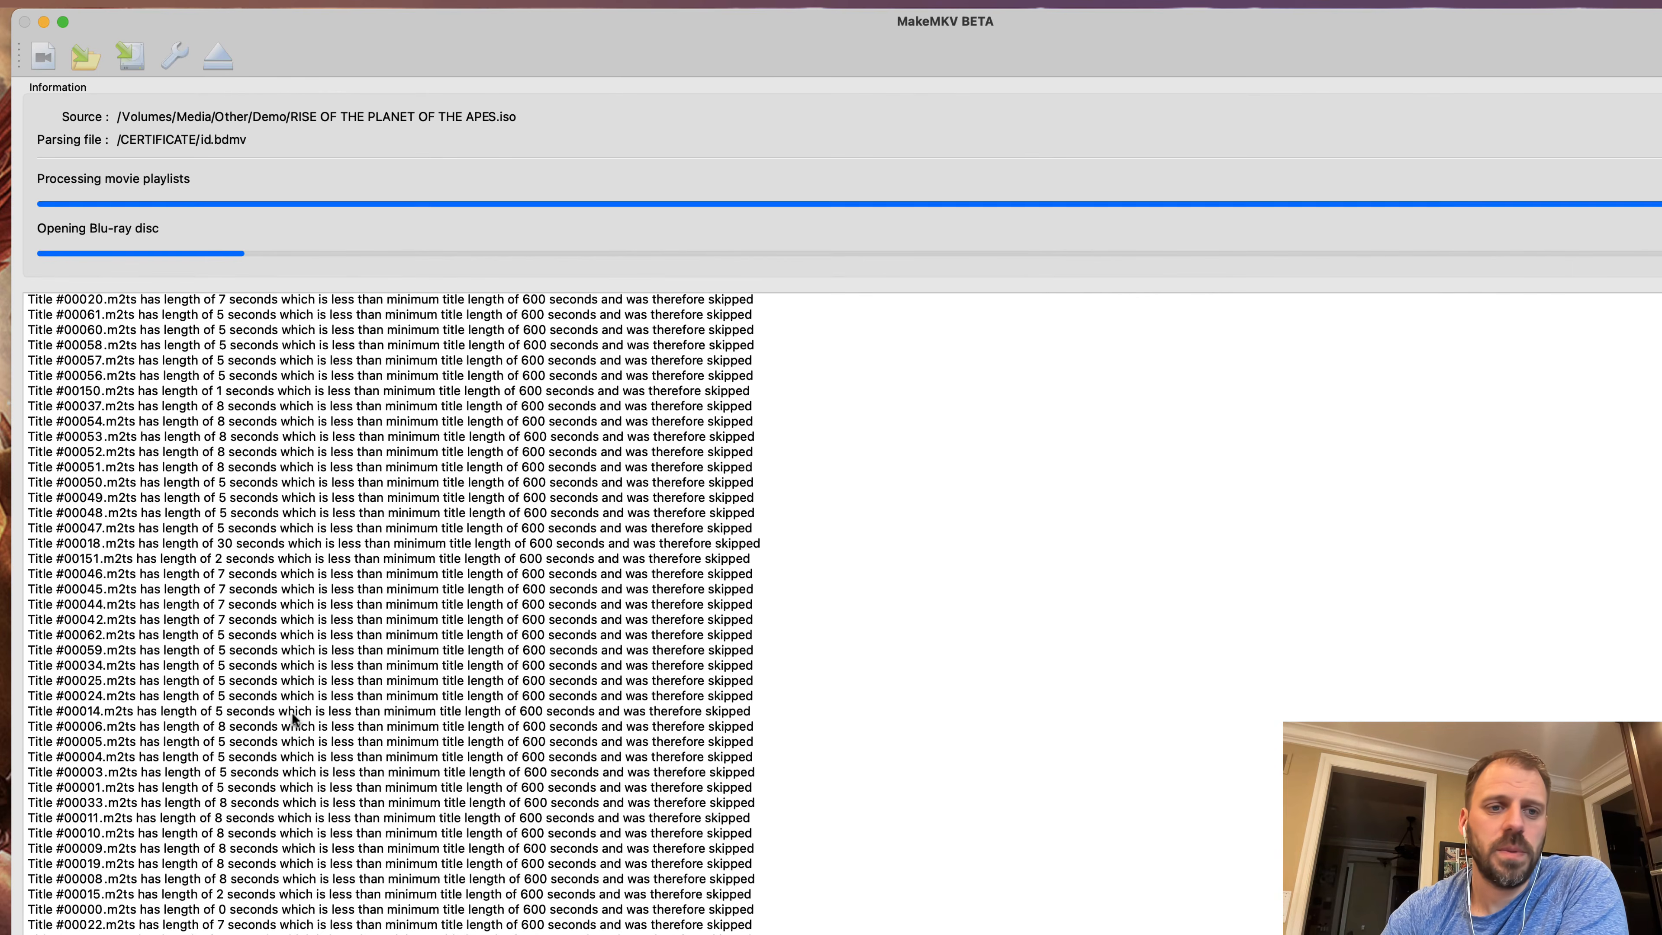
{"action": "left_click", "coordinate": [1081, 710]}
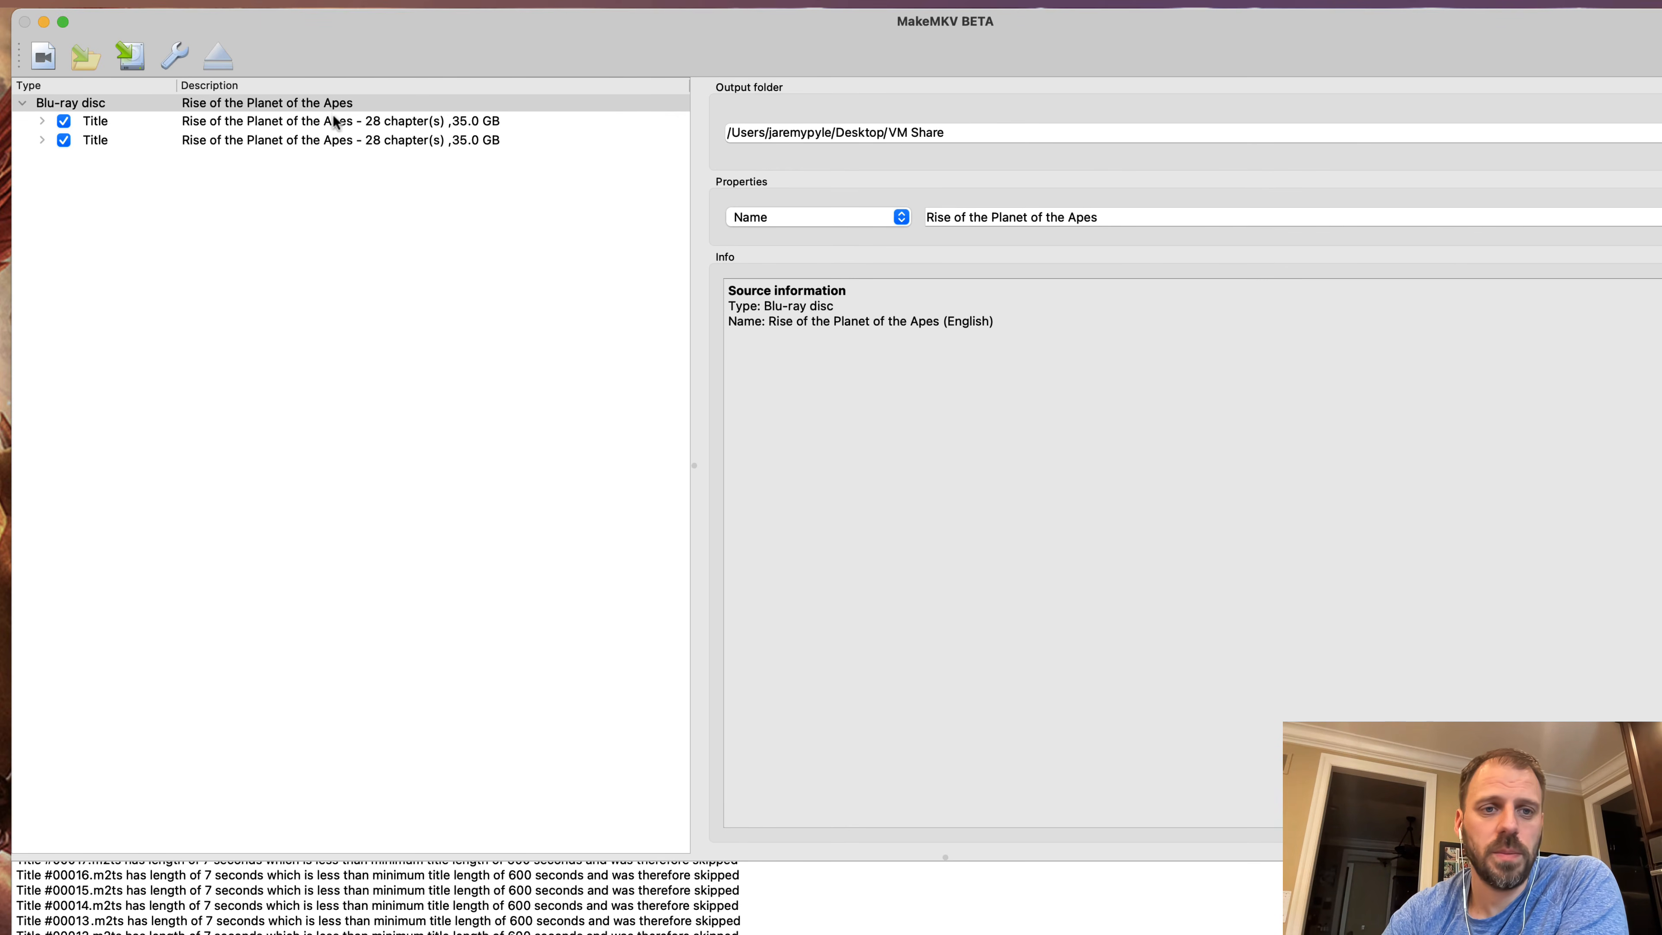
Compare the information of the two Rise of the Planet of the Apes titles, exclude the 00801.mpls title and expand the 00800.mpls title's tracks
{"action": "left_click", "coordinate": [336, 141]}
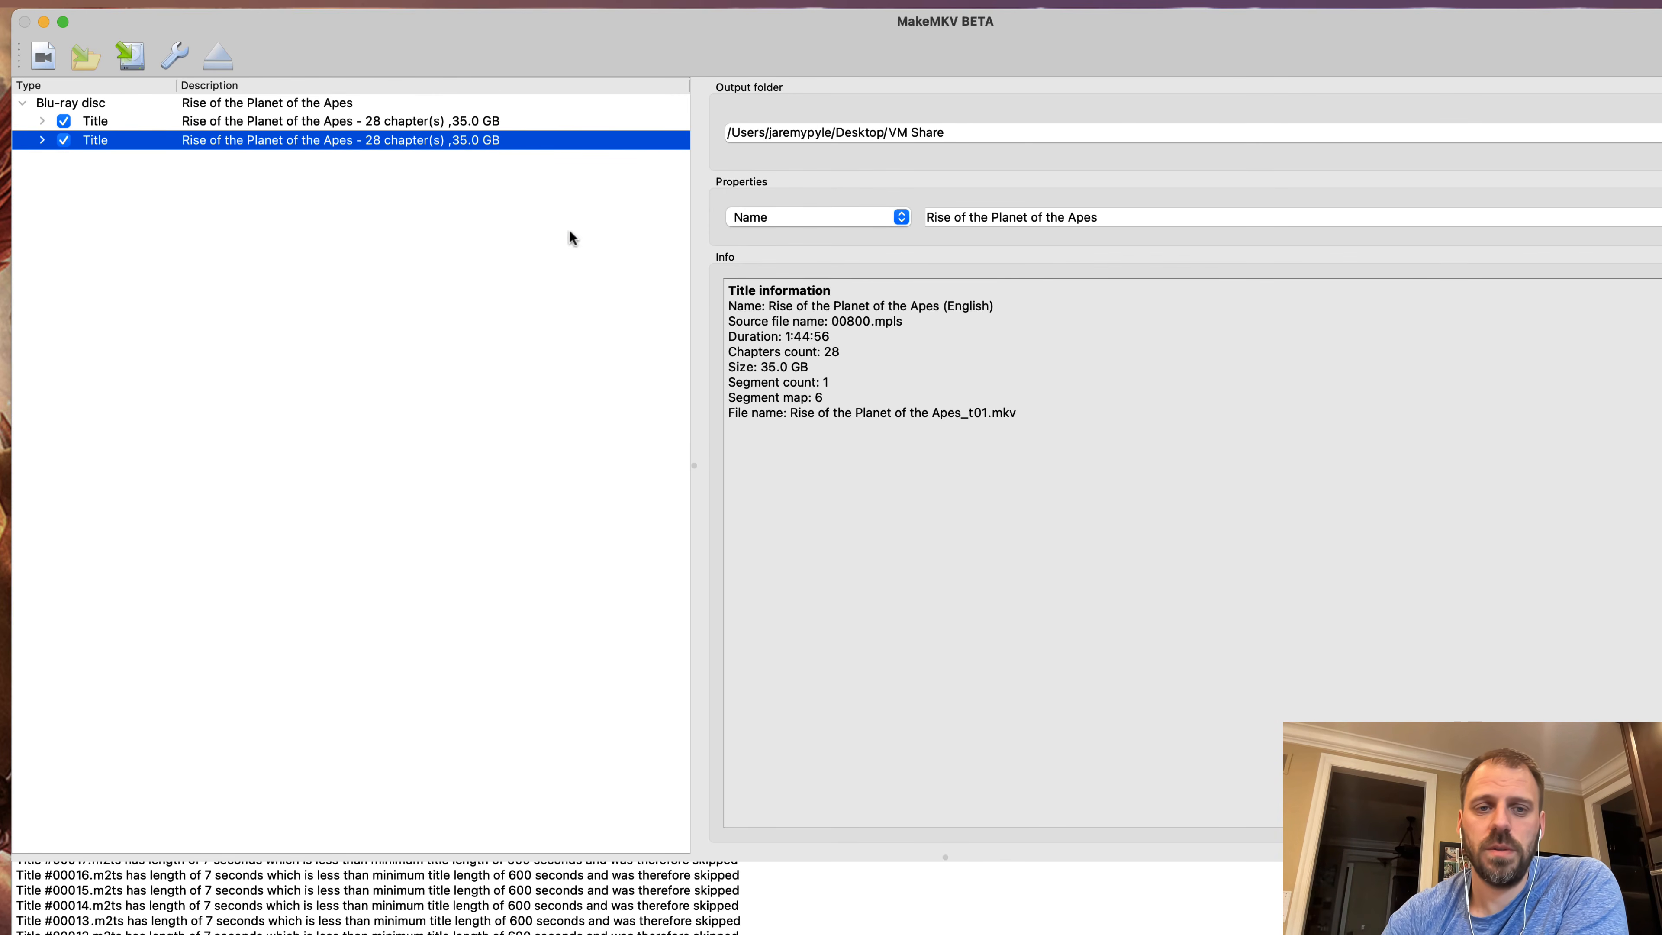
{"action": "left_click", "coordinate": [383, 122]}
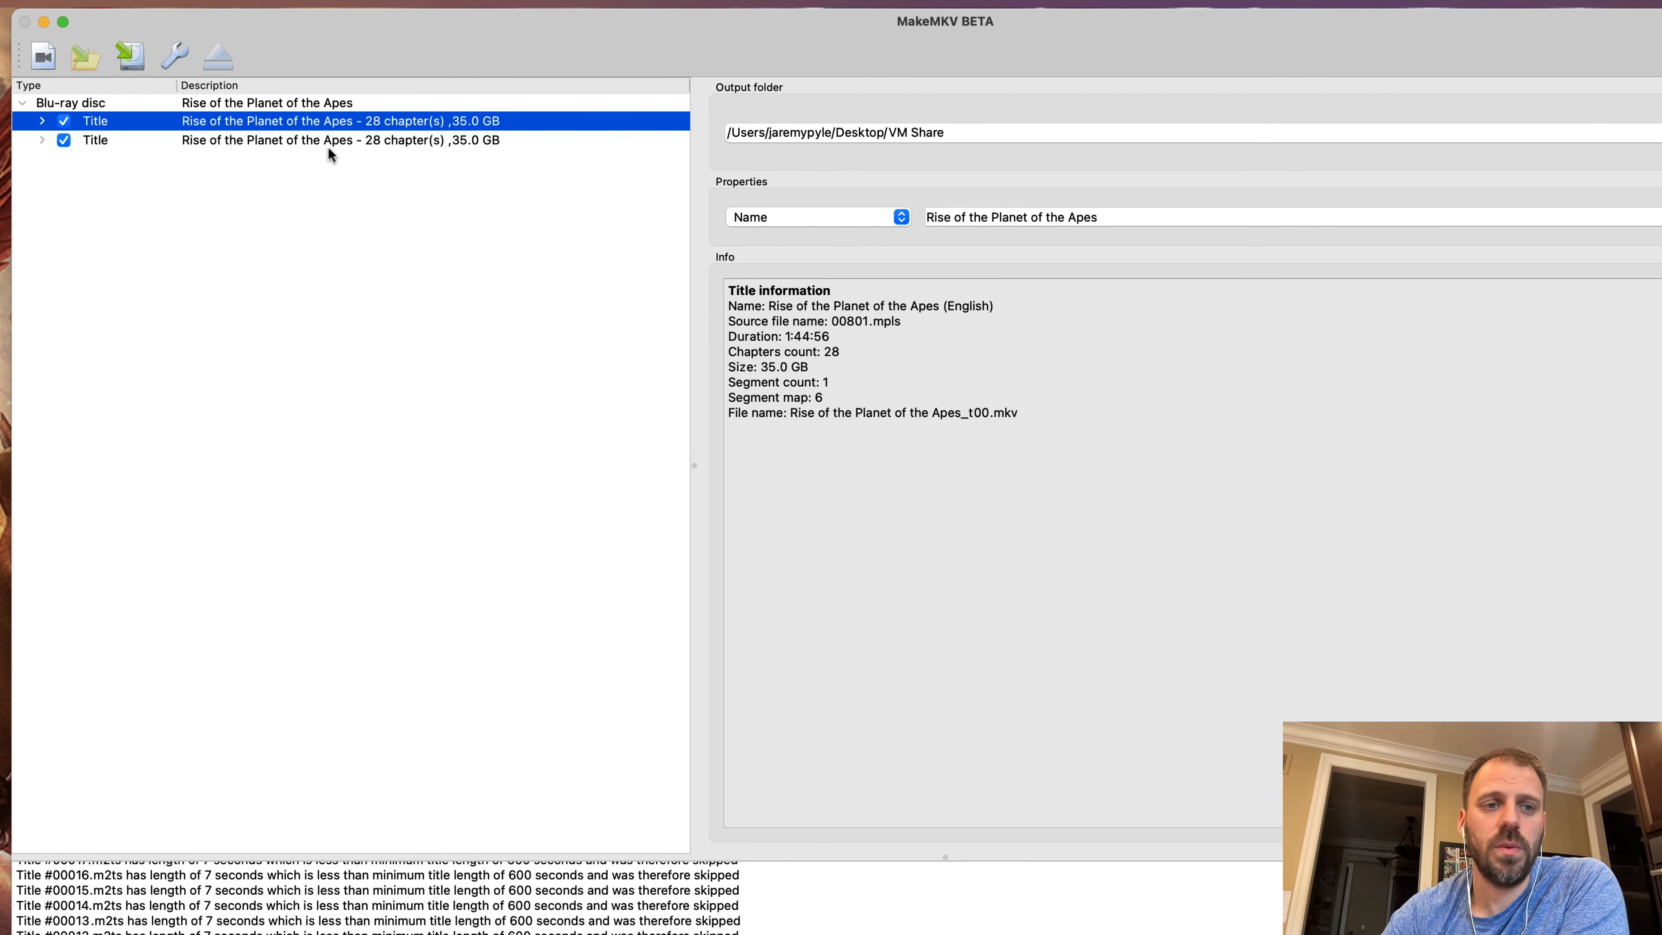
{"action": "left_click", "coordinate": [62, 122]}
{"action": "left_click", "coordinate": [41, 140]}
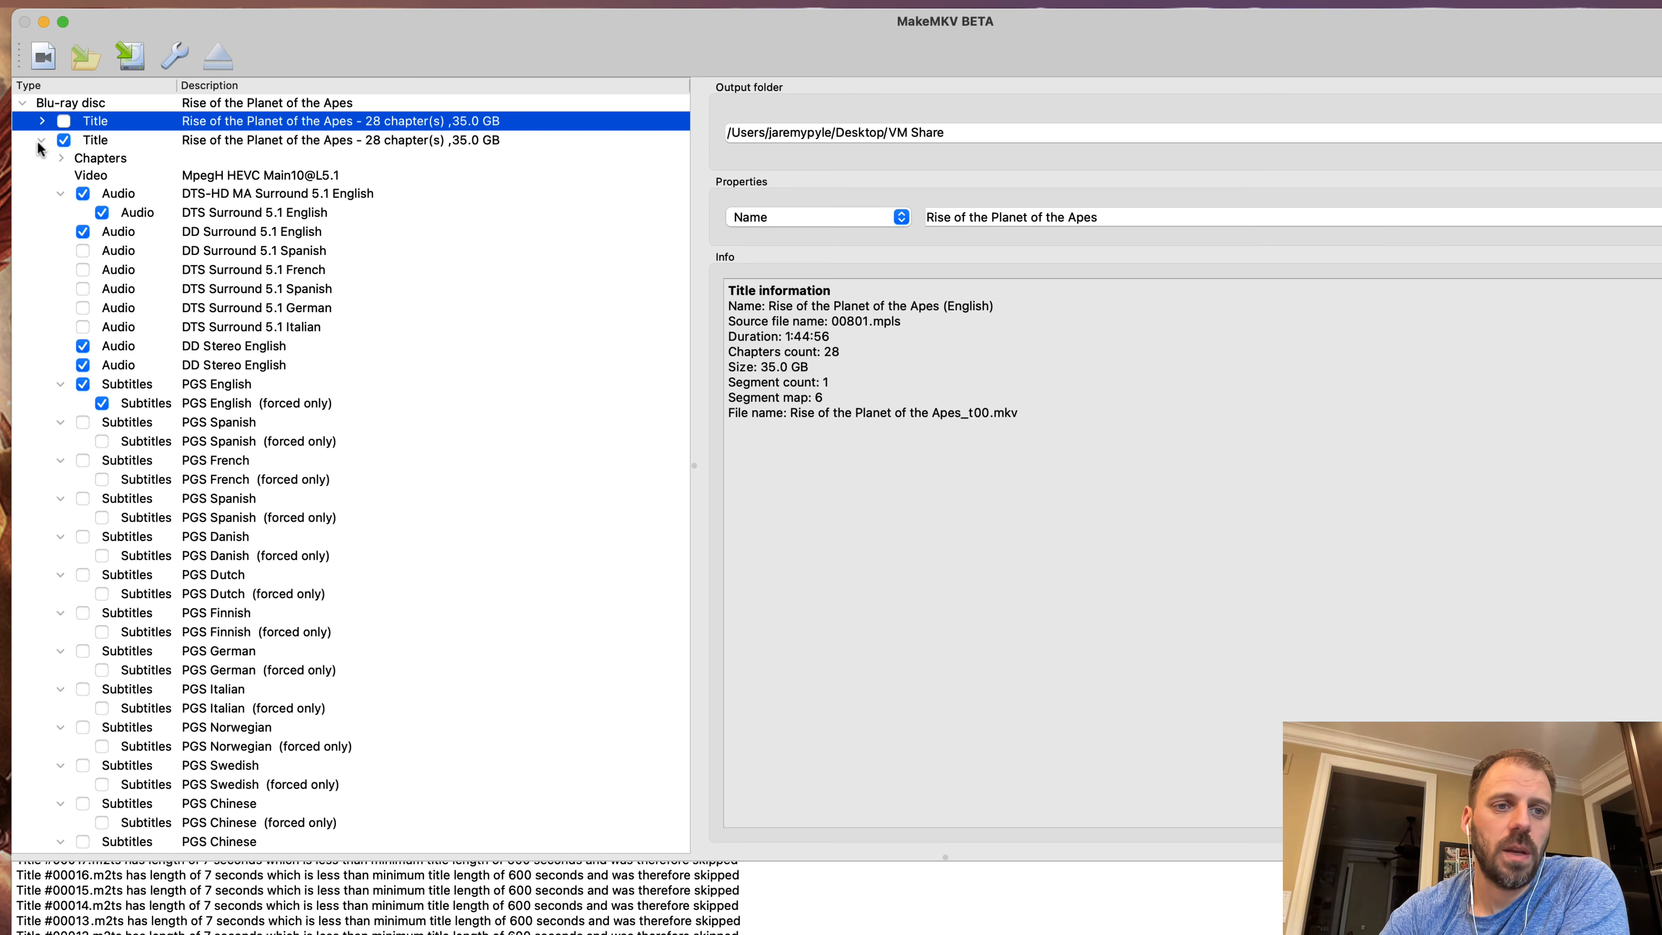
{"action": "left_click", "coordinate": [246, 140]}
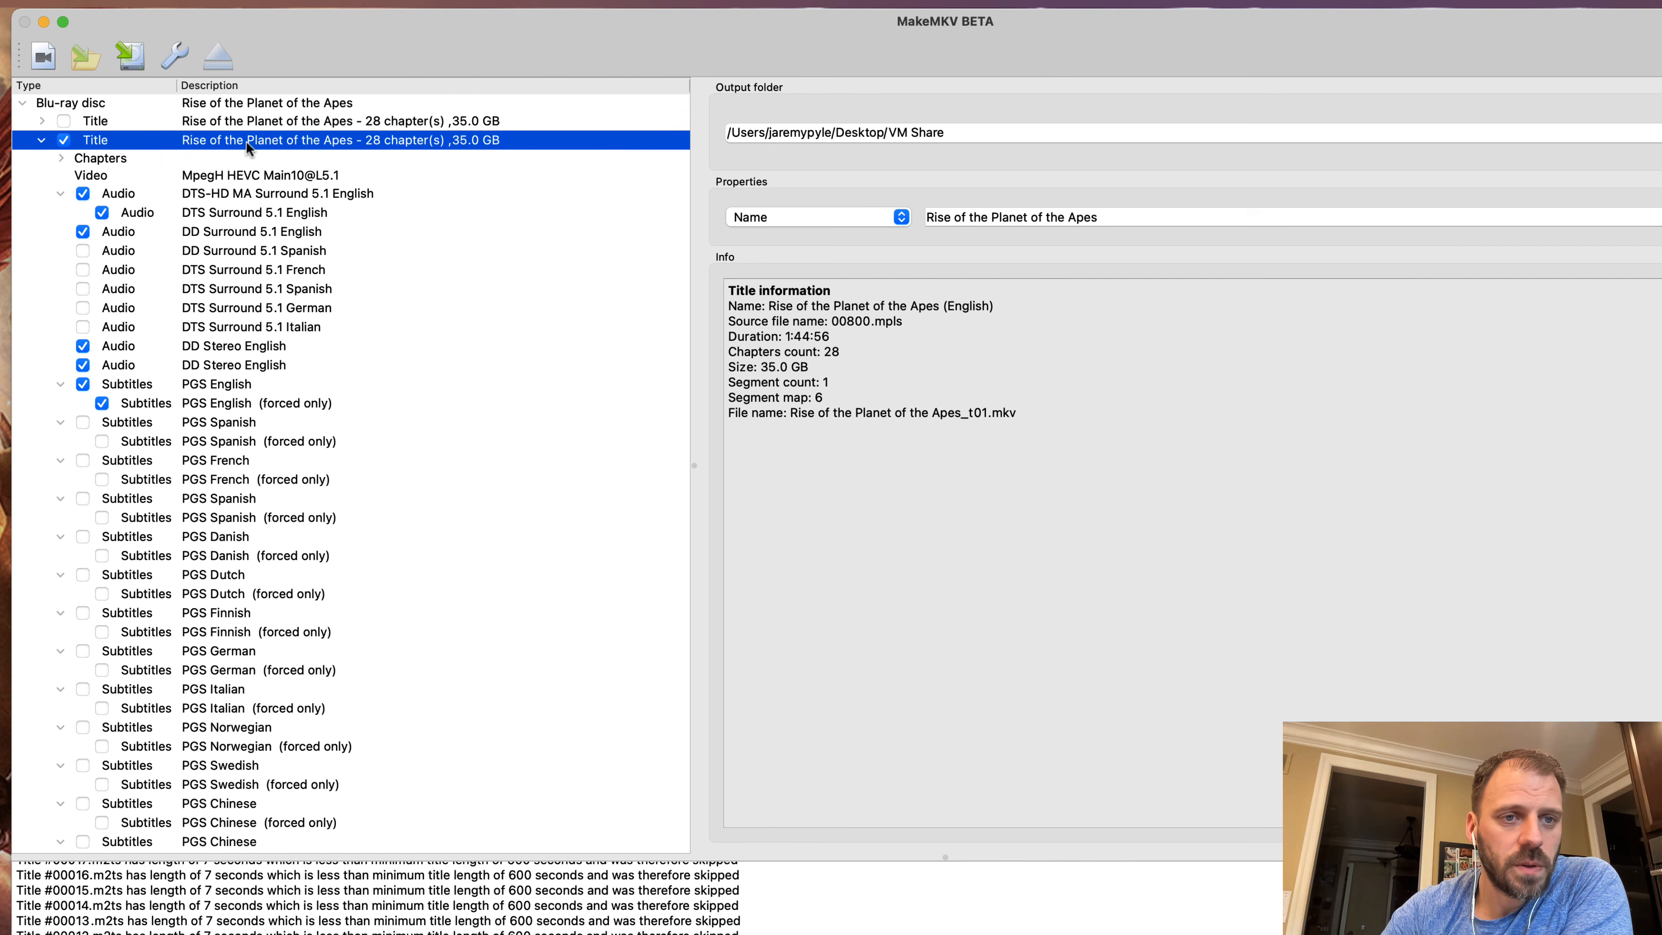
Exclude both DD Stereo English audio tracks and review the title's PGS English subtitles, including the first forced-only track's information
{"action": "left_click", "coordinate": [212, 193]}
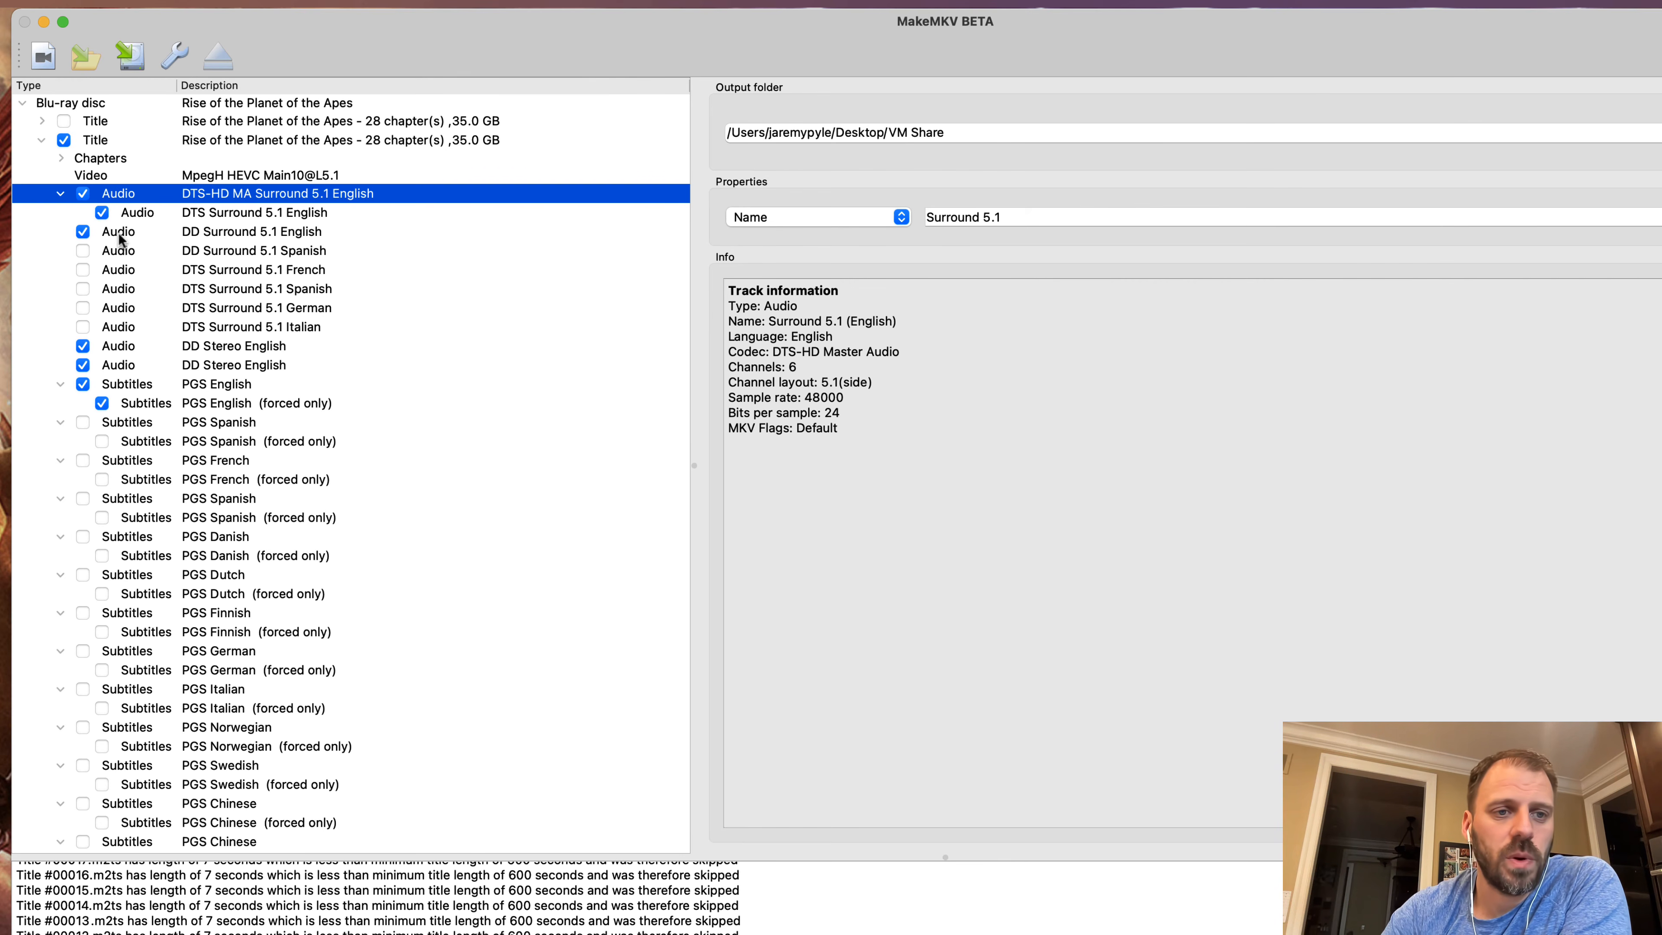
{"action": "scroll", "coordinate": [215, 351], "scroll_direction": "down", "scroll_amount": 4}
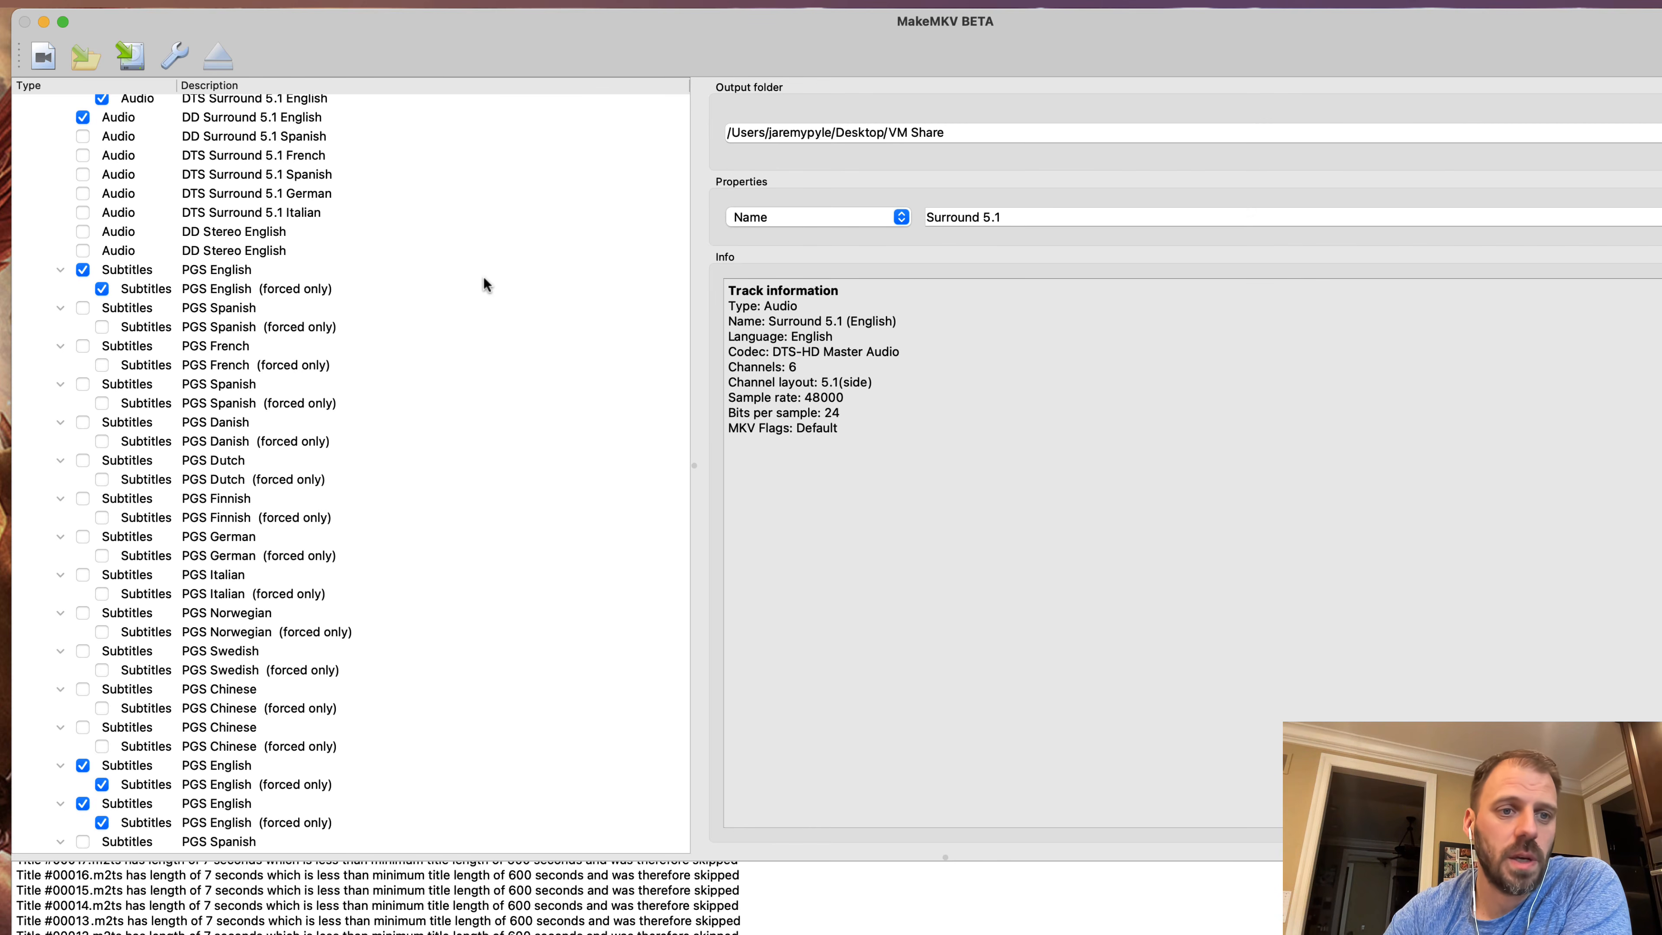
{"action": "scroll", "coordinate": [439, 369], "scroll_direction": "down", "scroll_amount": 2}
{"action": "scroll", "coordinate": [398, 375], "scroll_direction": "down", "scroll_amount": 3}
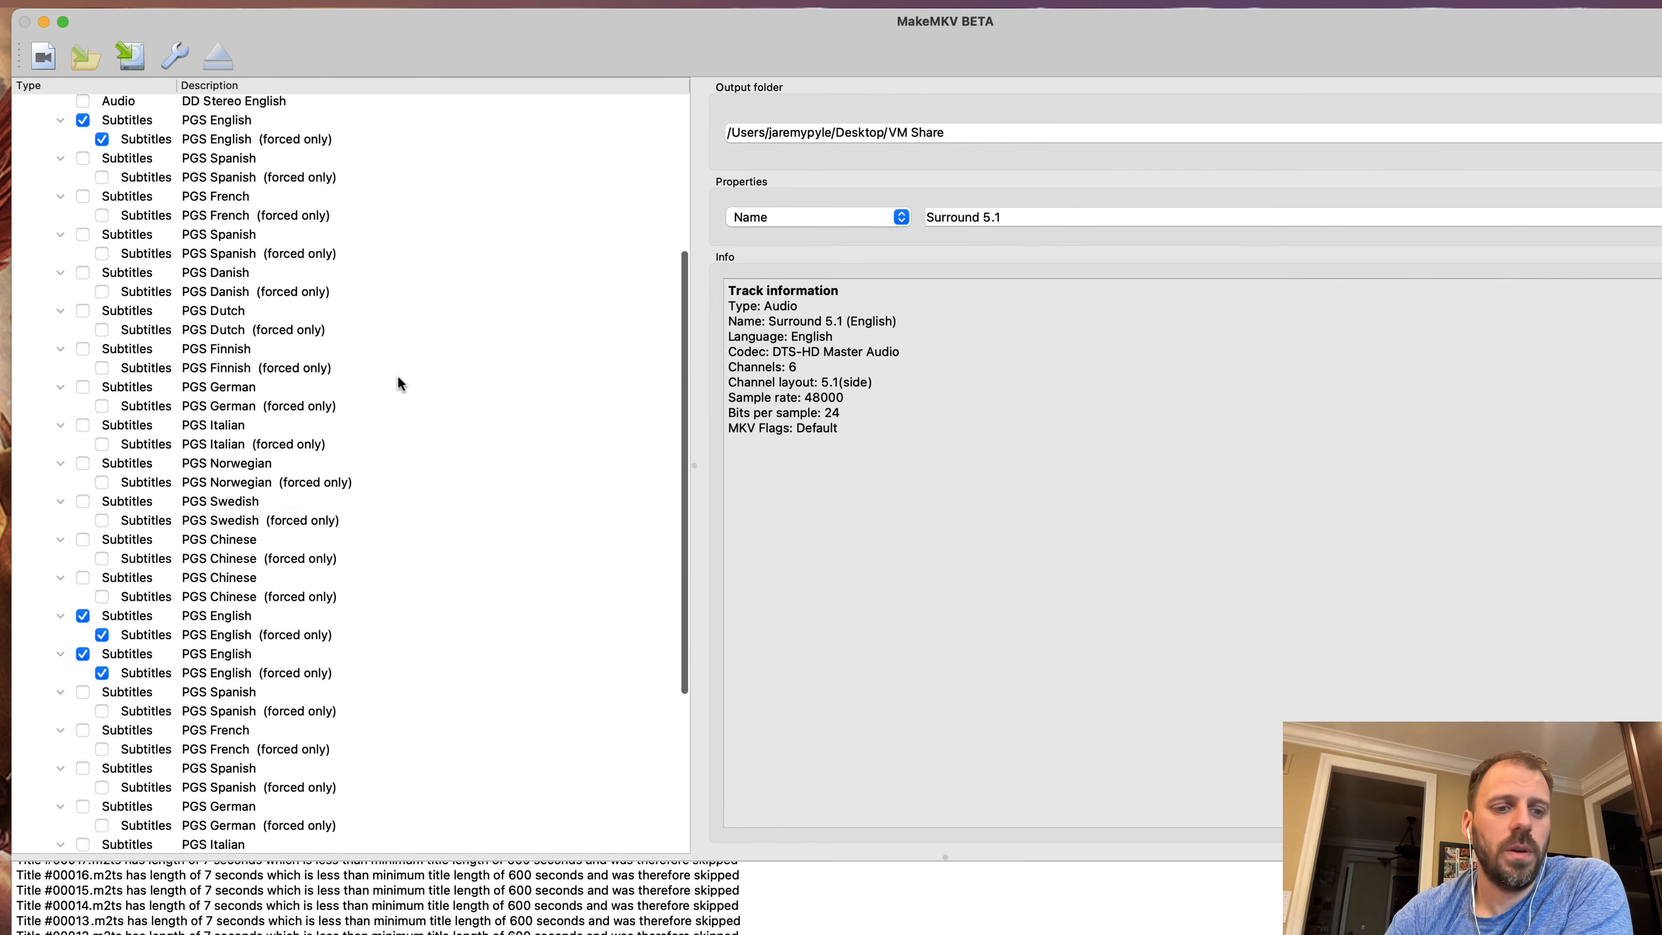
{"action": "scroll", "coordinate": [397, 375], "scroll_direction": "down", "scroll_amount": 5}
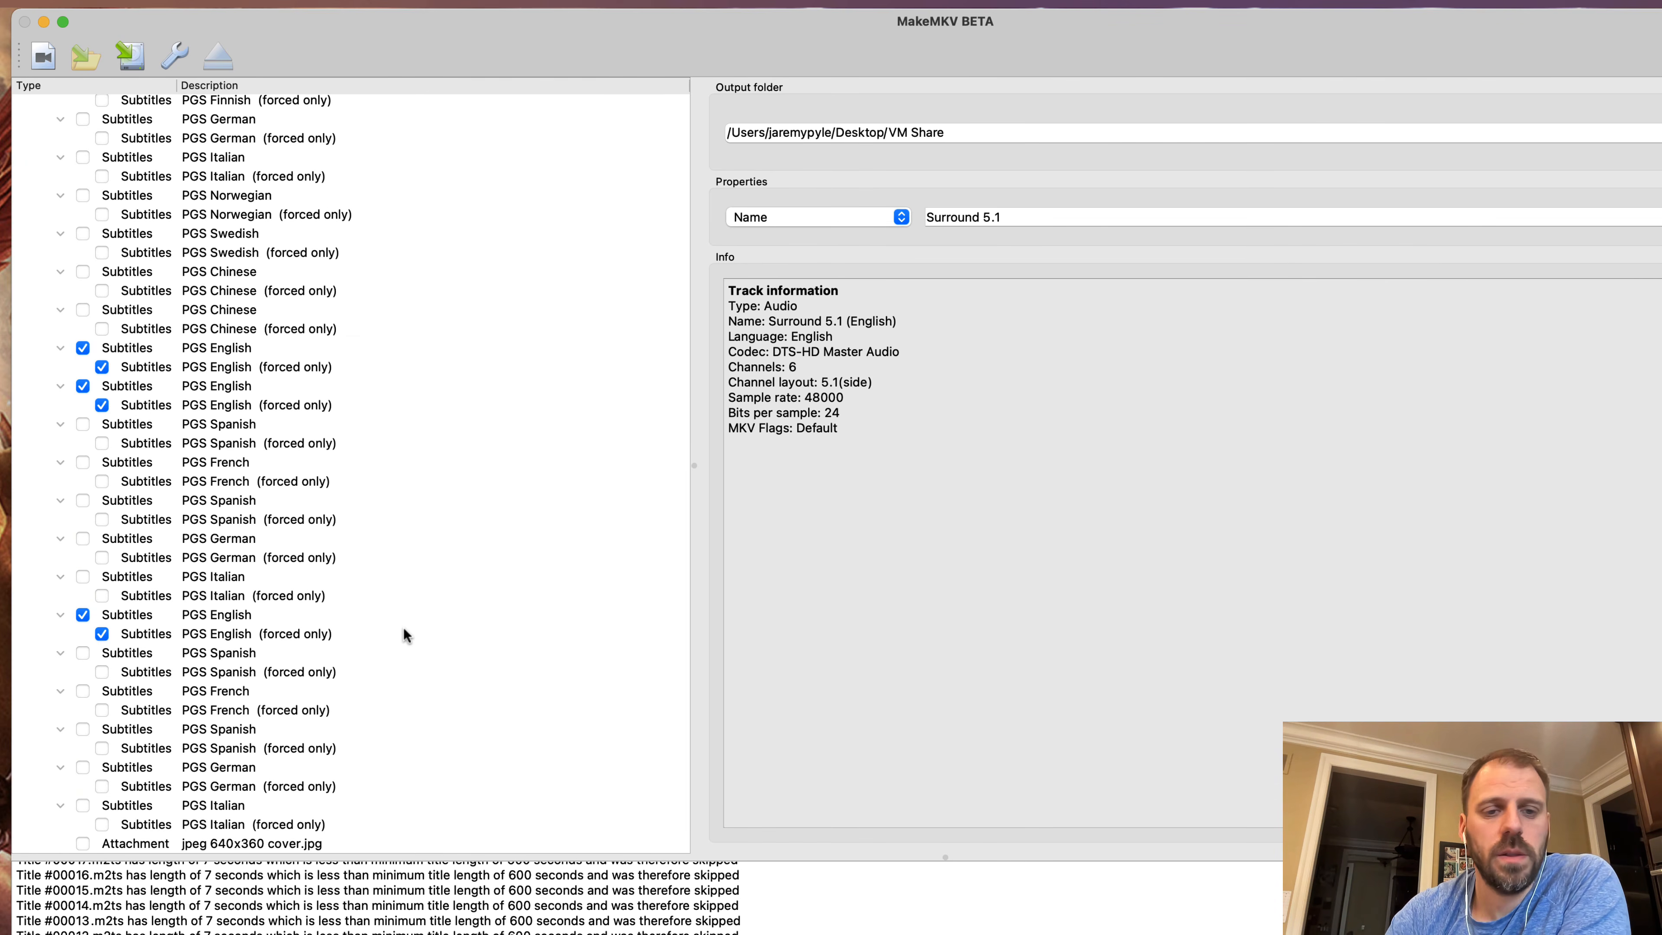
{"action": "scroll", "coordinate": [404, 627], "scroll_direction": "up", "scroll_amount": 10}
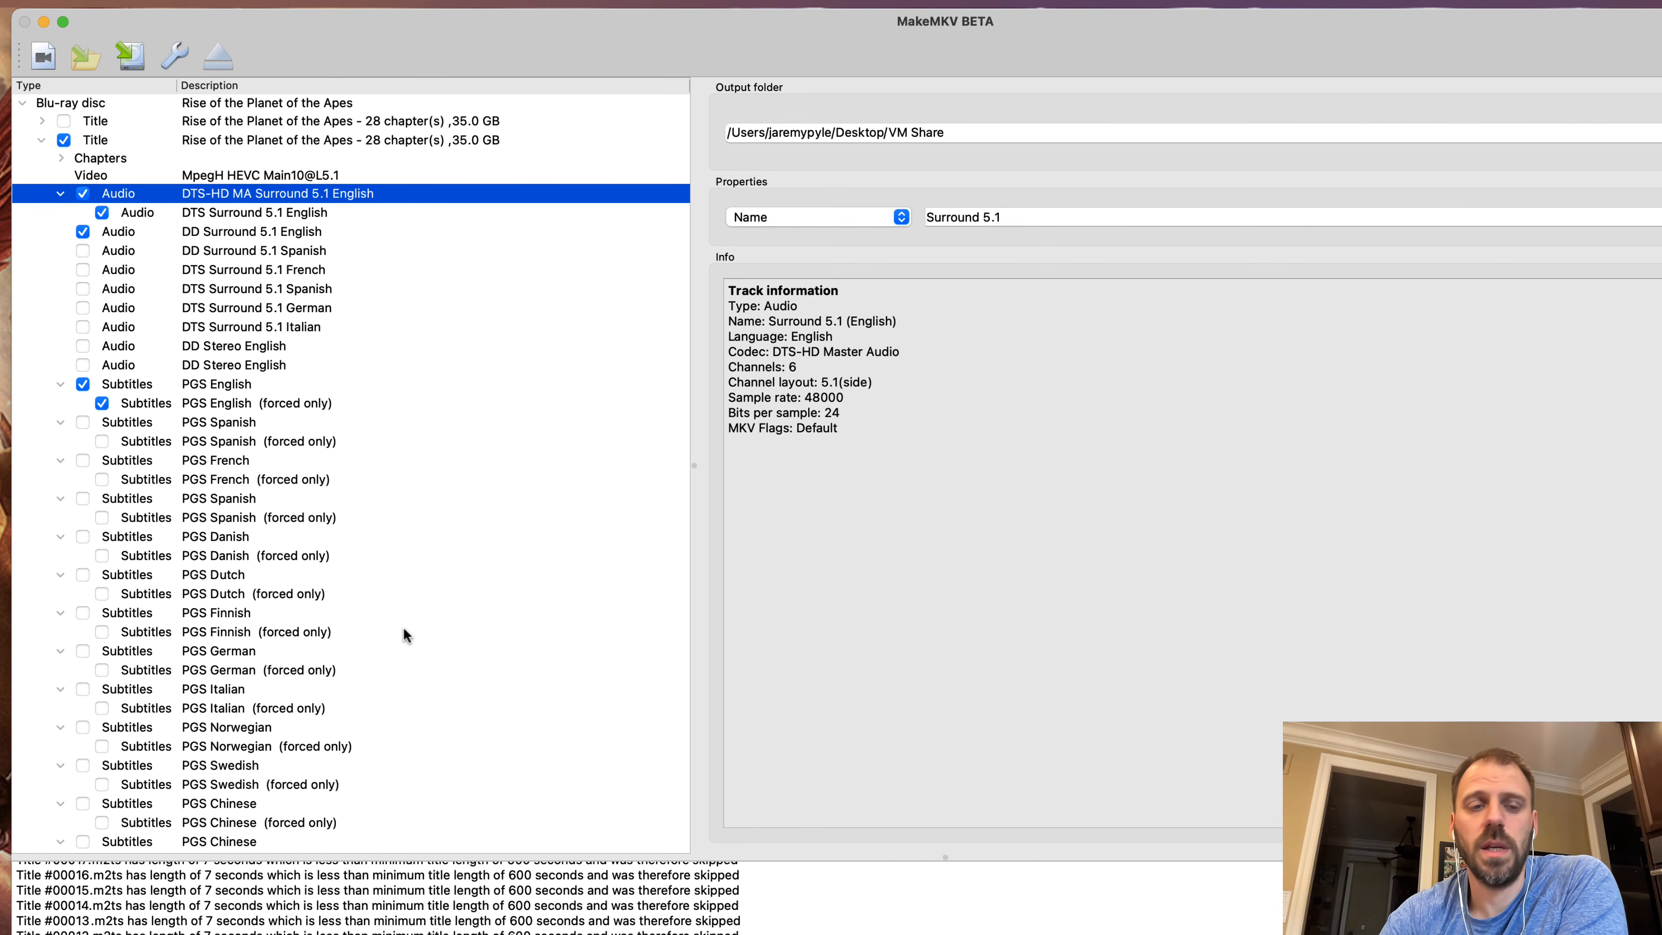
{"action": "scroll", "coordinate": [404, 629], "scroll_direction": "down", "scroll_amount": 5}
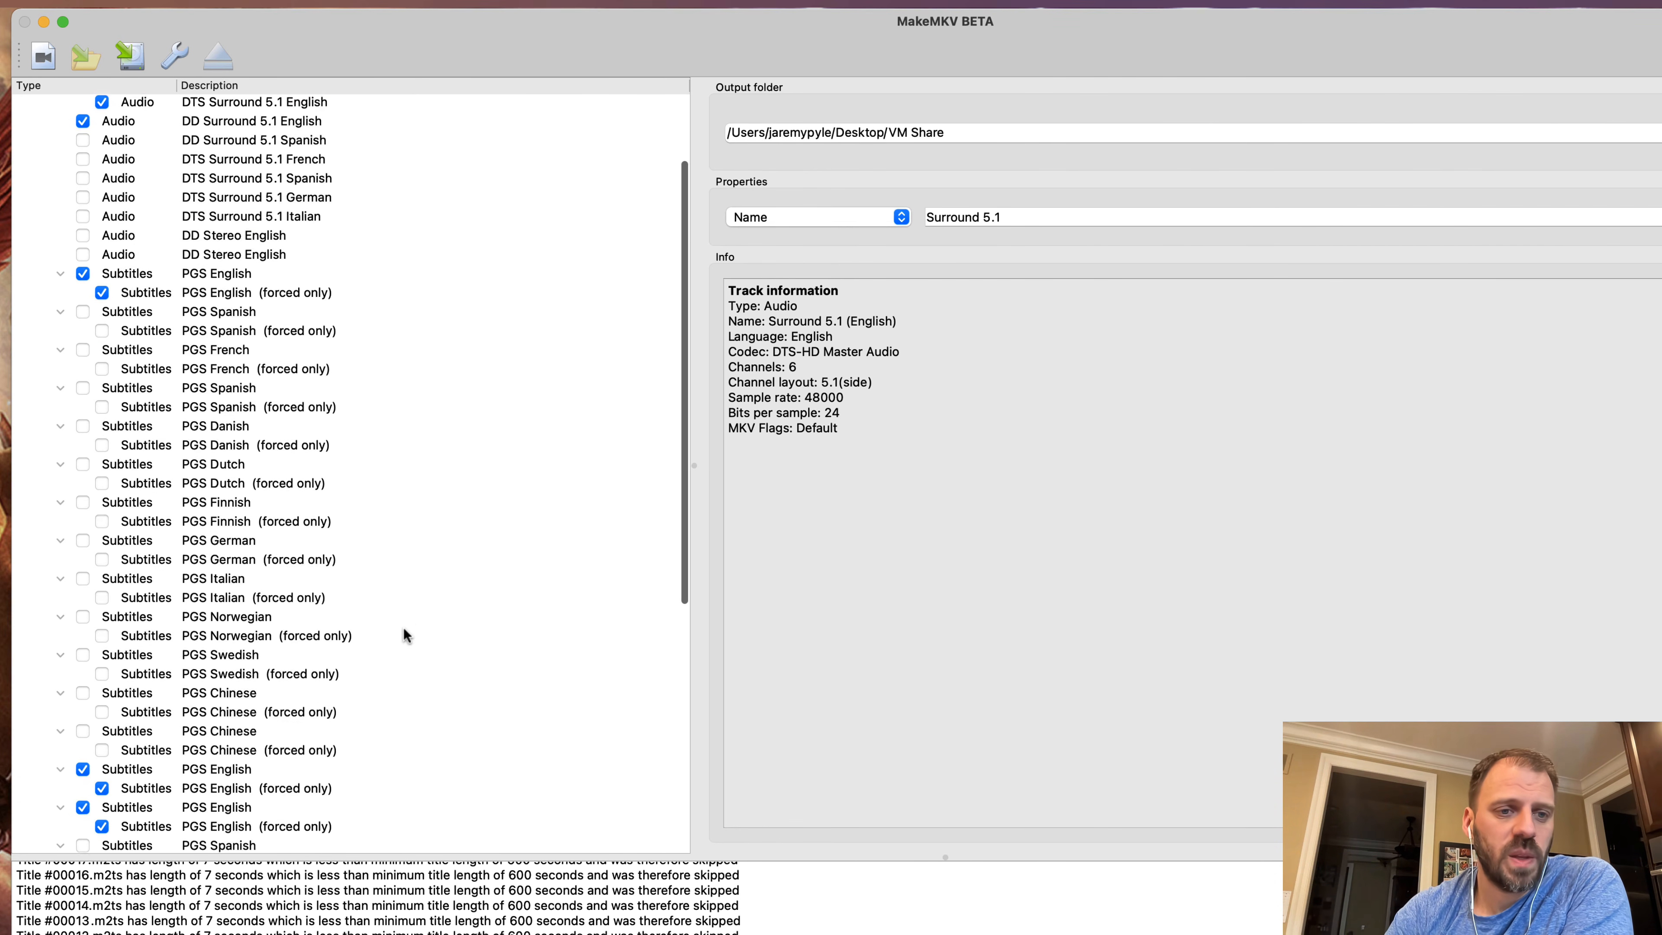
{"action": "scroll", "coordinate": [404, 630], "scroll_direction": "down", "scroll_amount": 2}
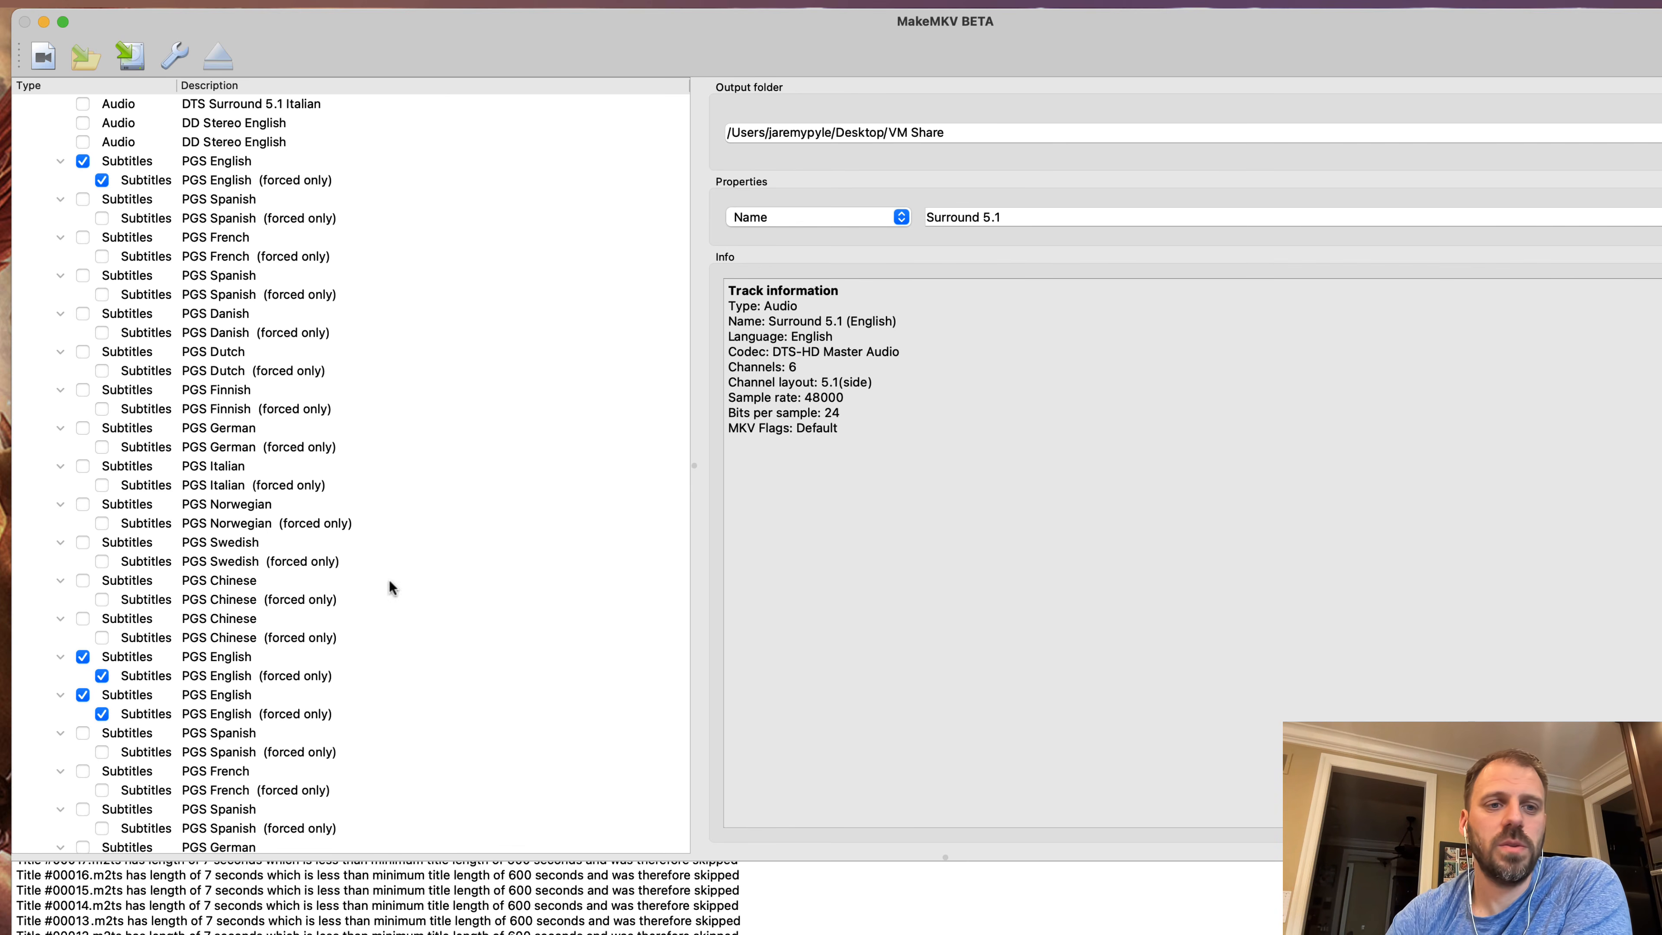
{"action": "left_click", "coordinate": [198, 176]}
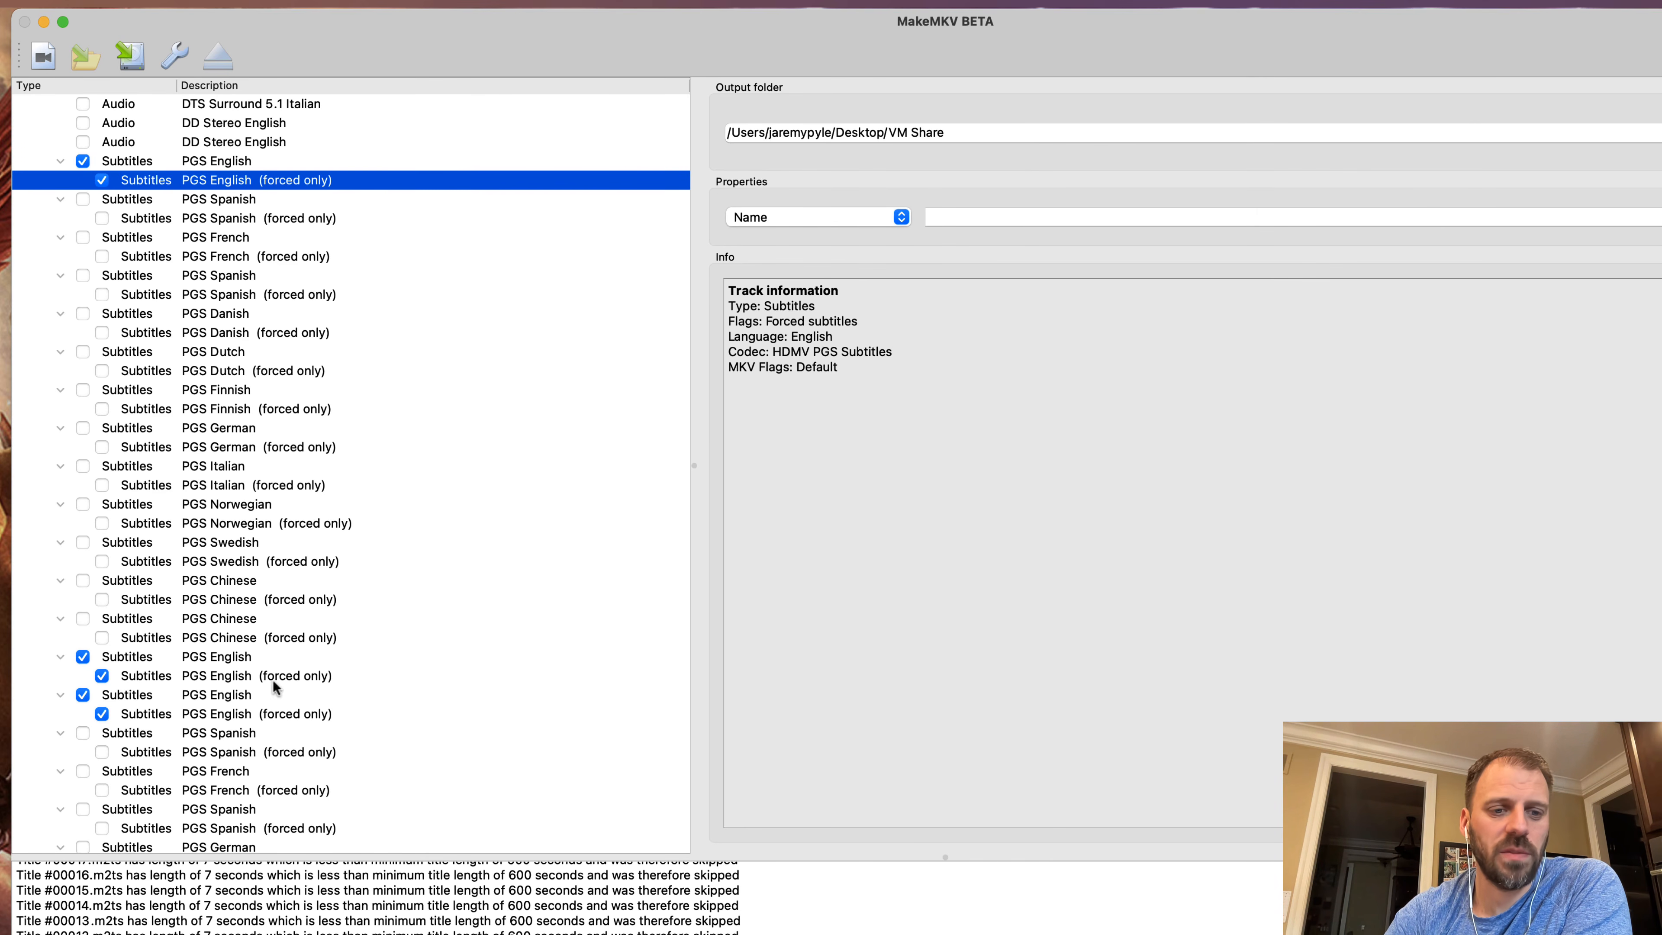
{"action": "scroll", "coordinate": [420, 622], "scroll_direction": "up", "scroll_amount": 5}
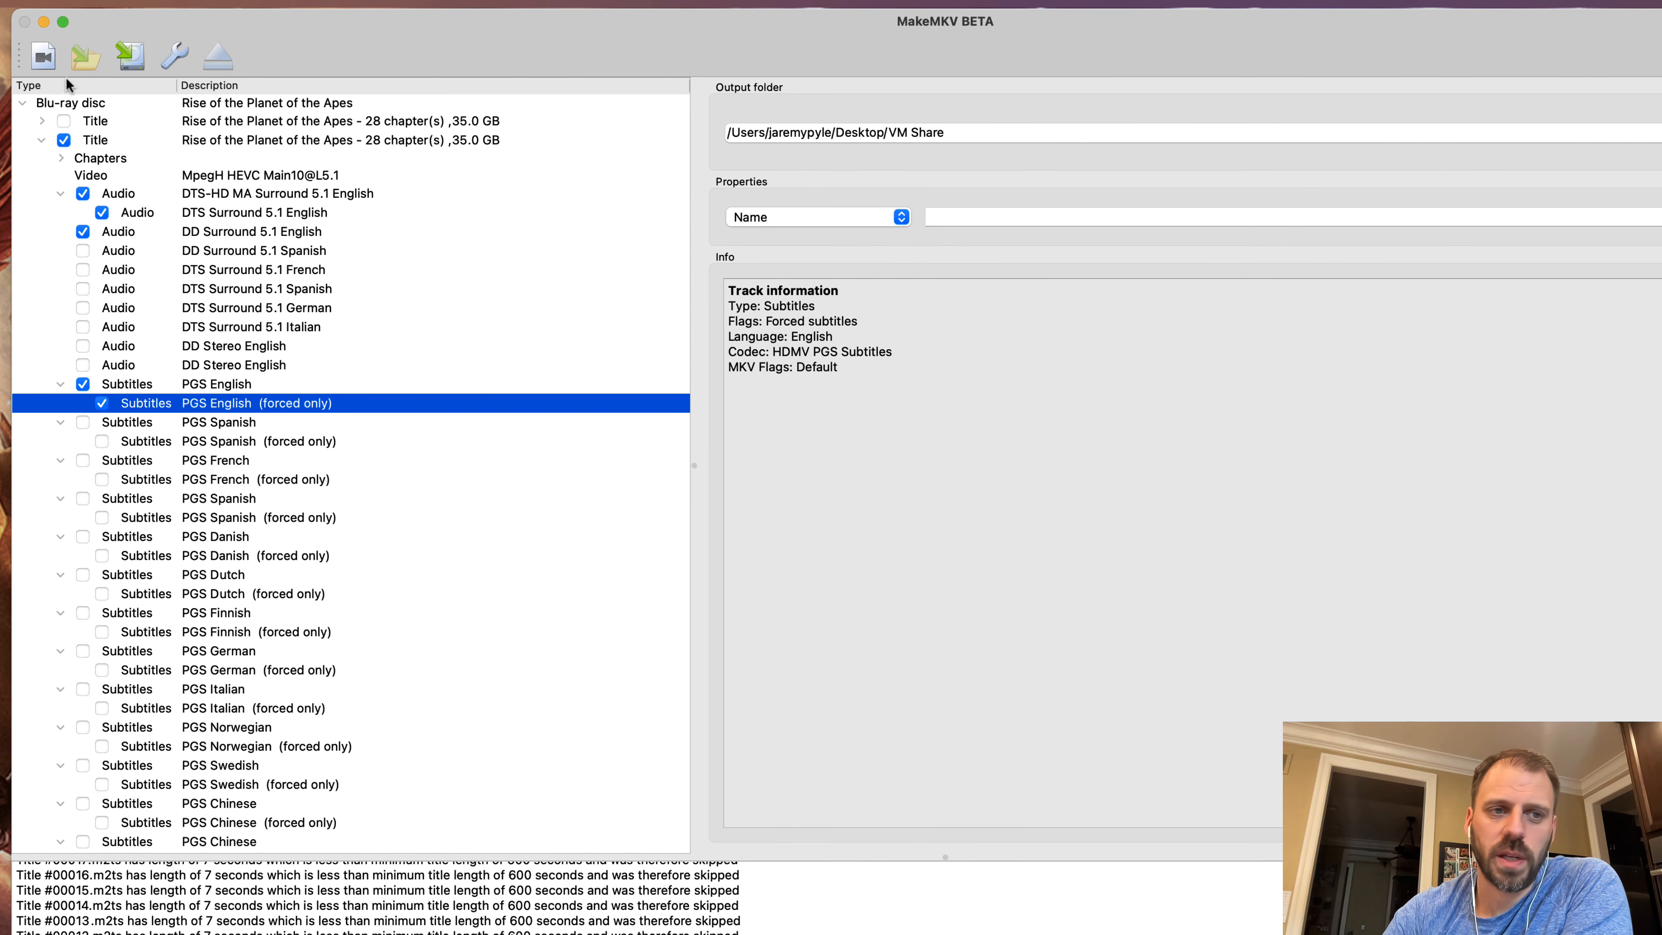
Open the RIDE YOUR WAVE.iso disc image from the Demo folder
{"action": "left_click", "coordinate": [47, 57]}
{"action": "scroll", "coordinate": [987, 461], "scroll_direction": "down", "scroll_amount": 5}
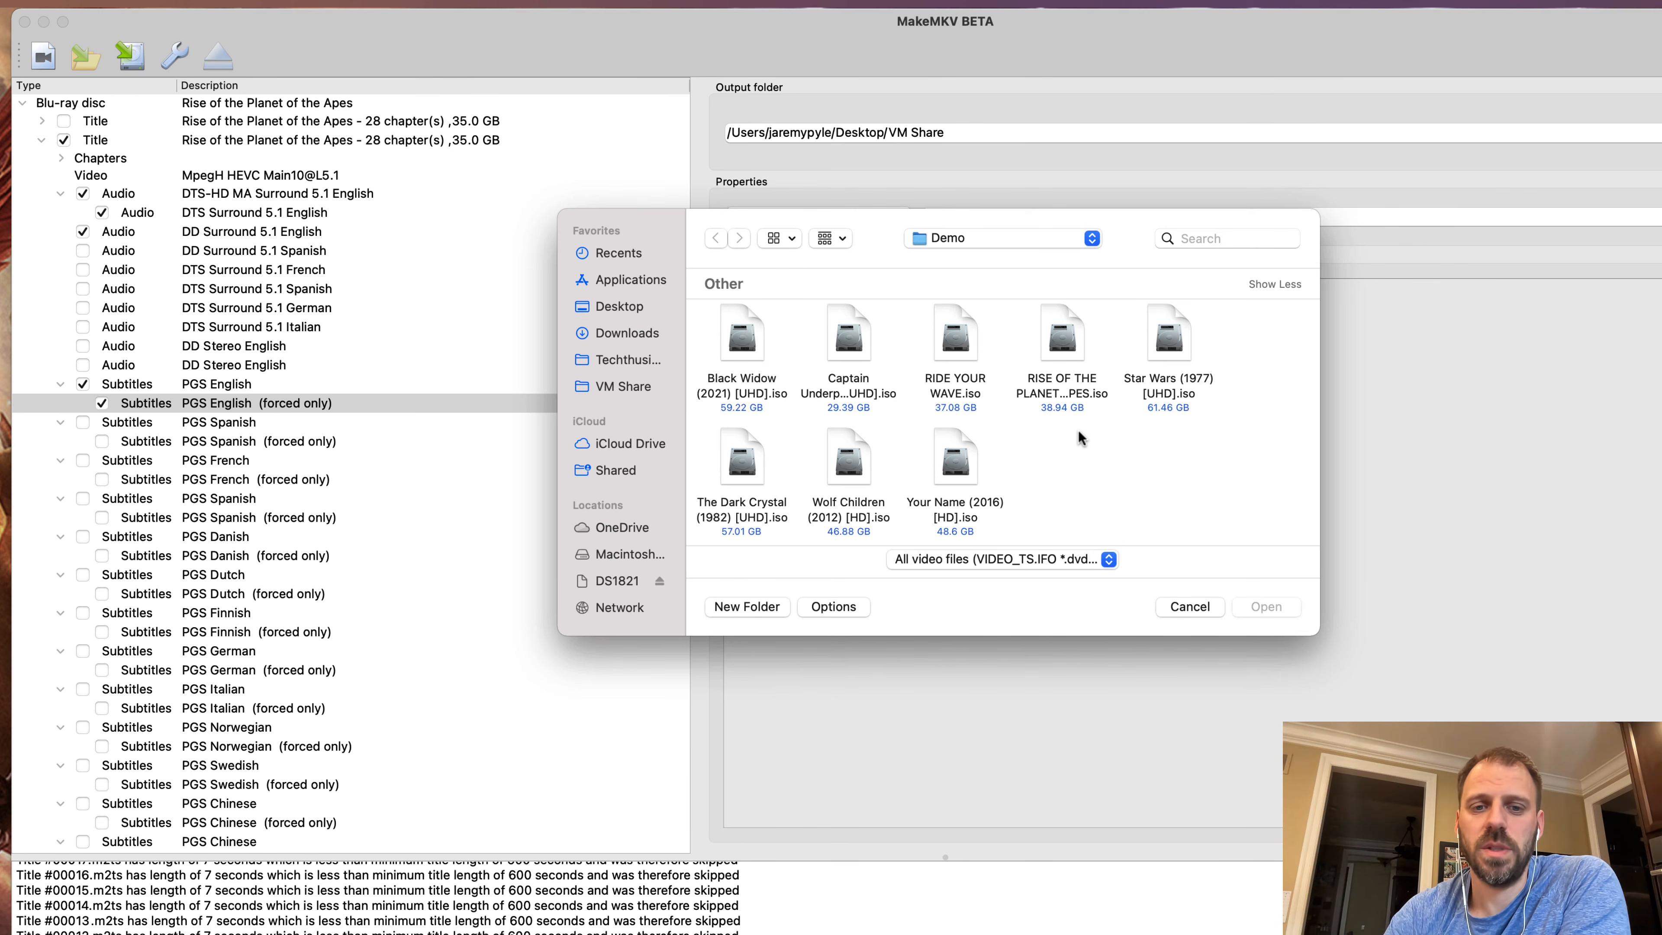
{"action": "left_click", "coordinate": [963, 360]}
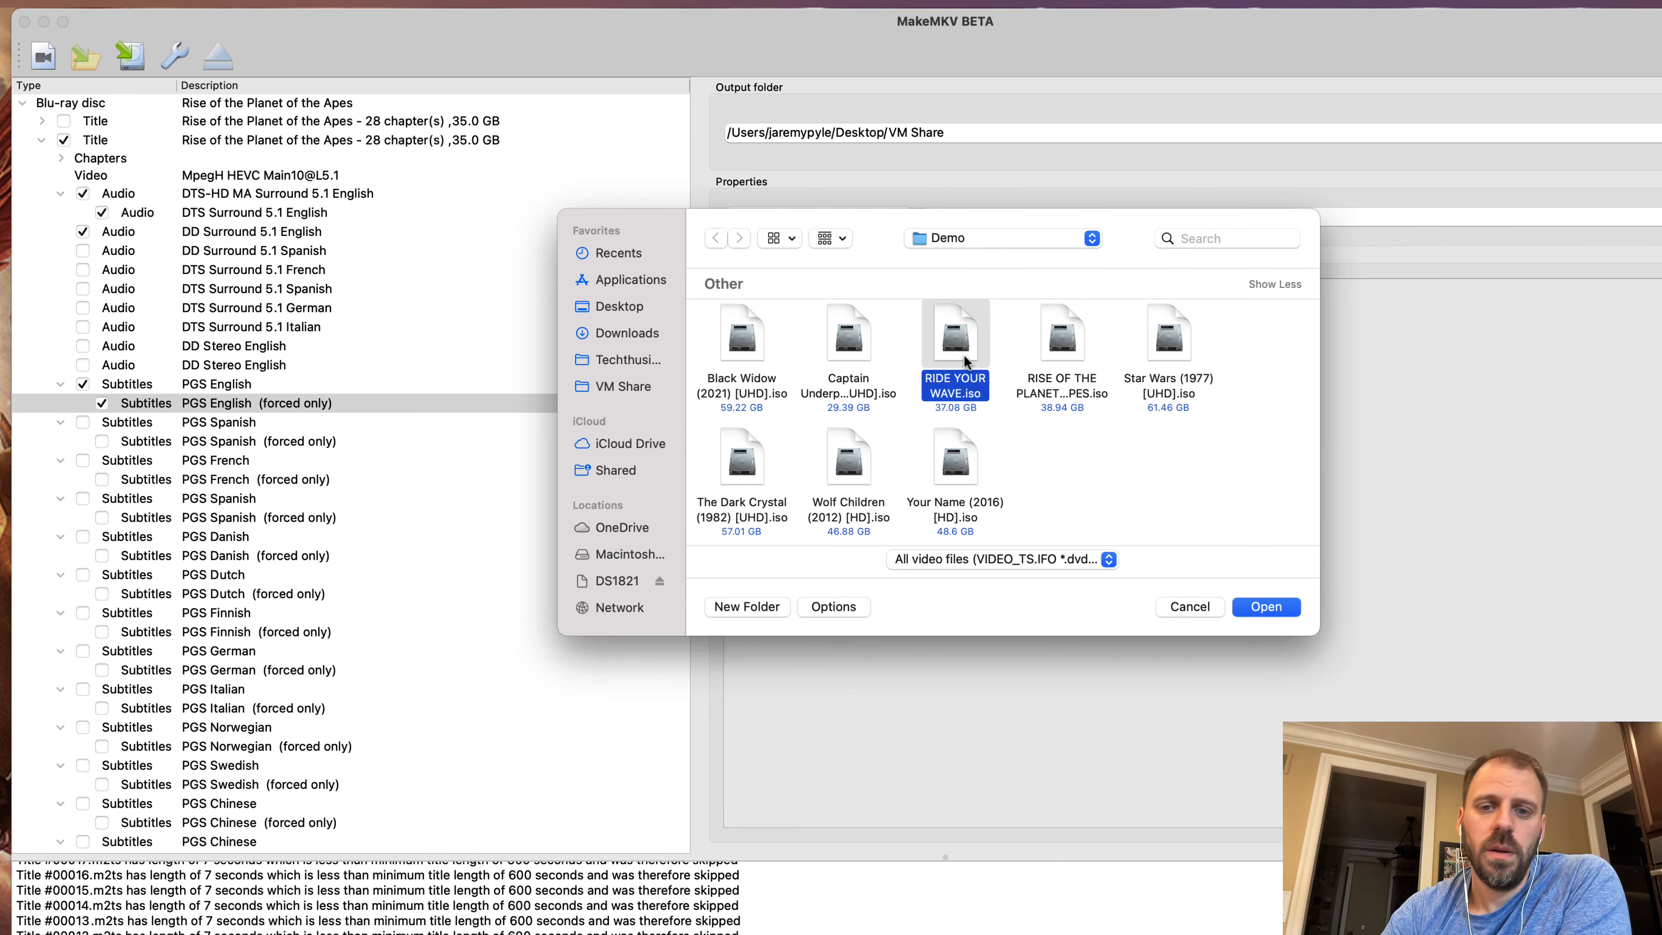
{"action": "double_click", "coordinate": [964, 360]}
{"action": "left_click", "coordinate": [1084, 709]}
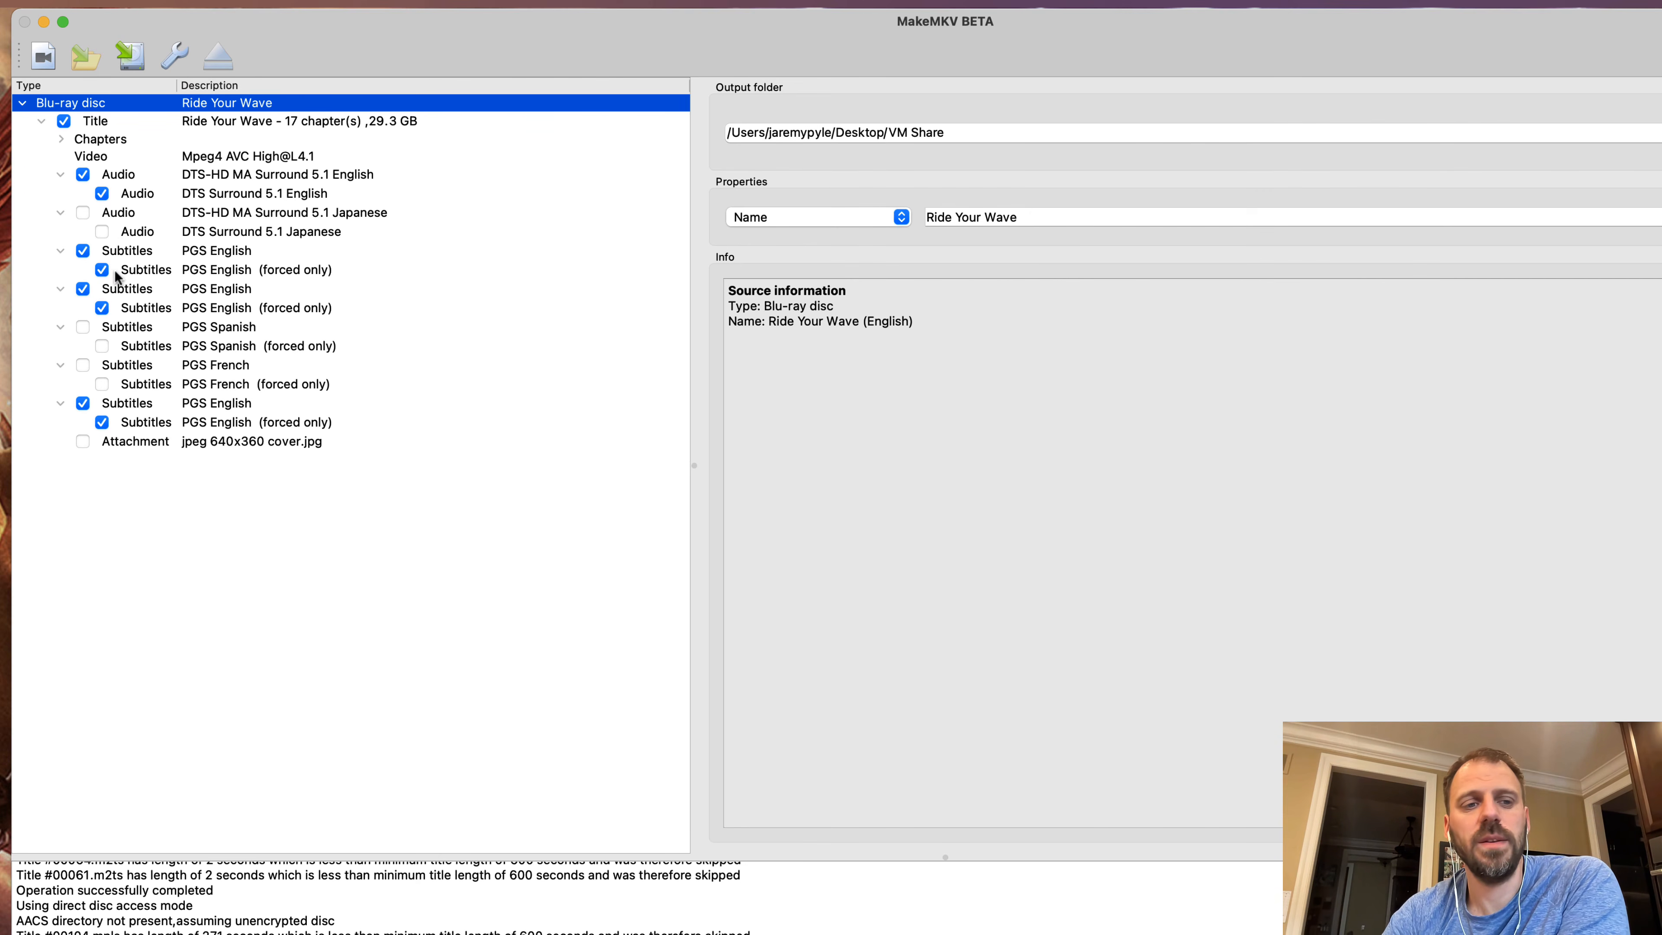
Try keeping only the last PGS English subtitle track, and include all the English subtitles and their forced-only versions again
{"action": "left_click", "coordinate": [206, 403]}
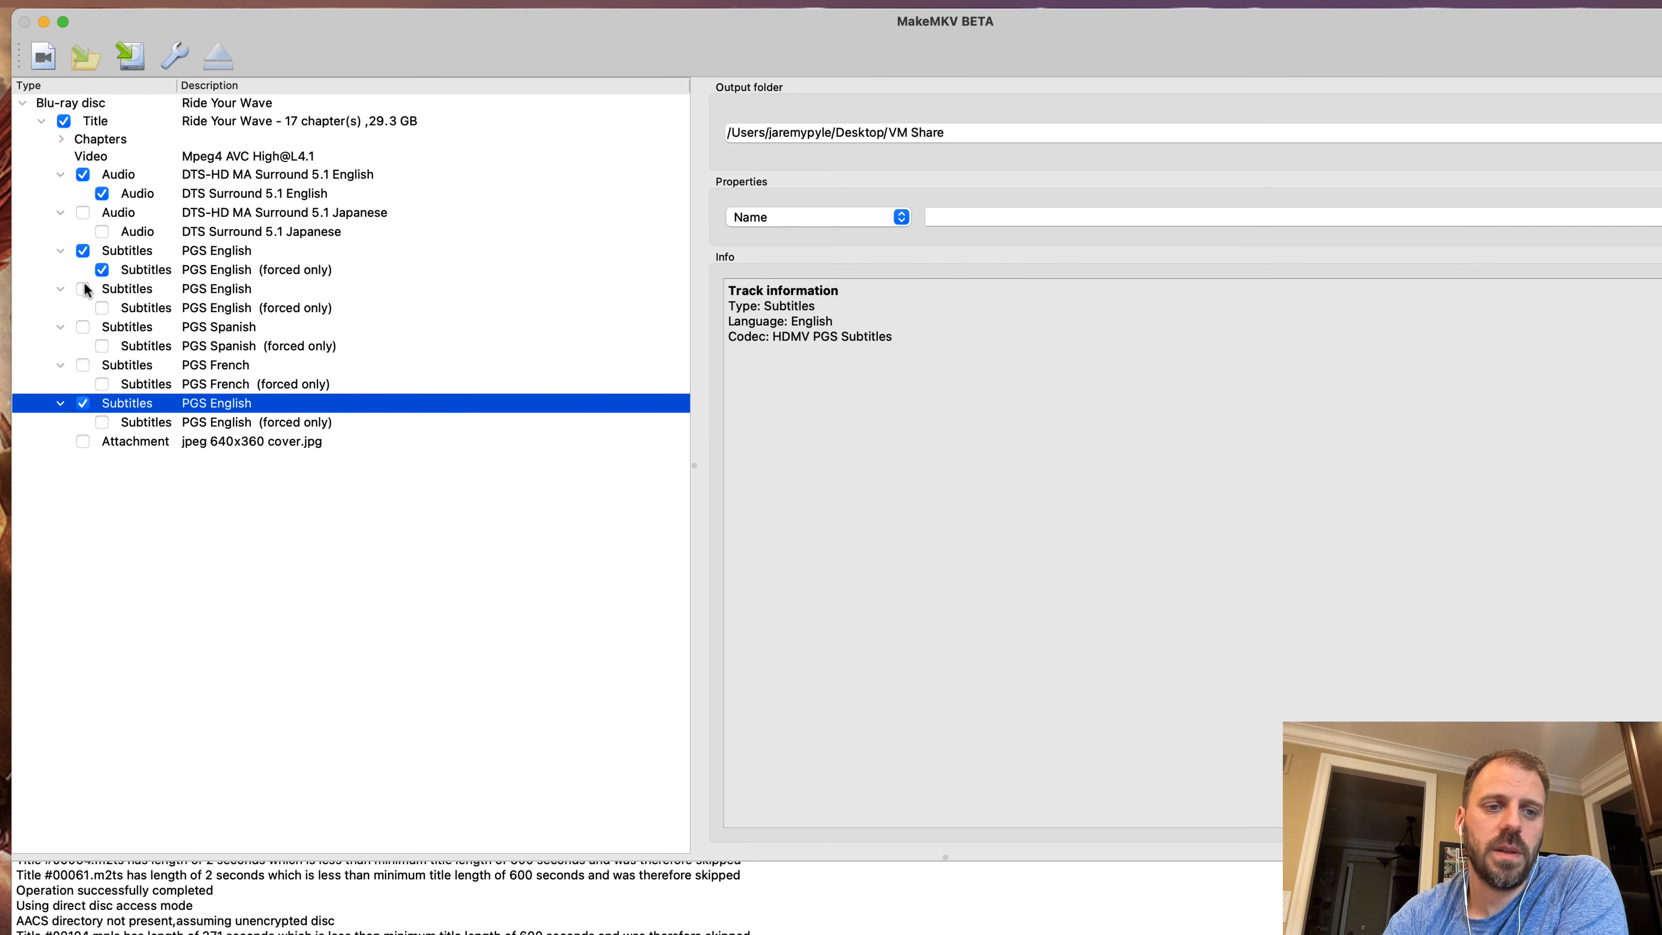
{"action": "left_click", "coordinate": [102, 271]}
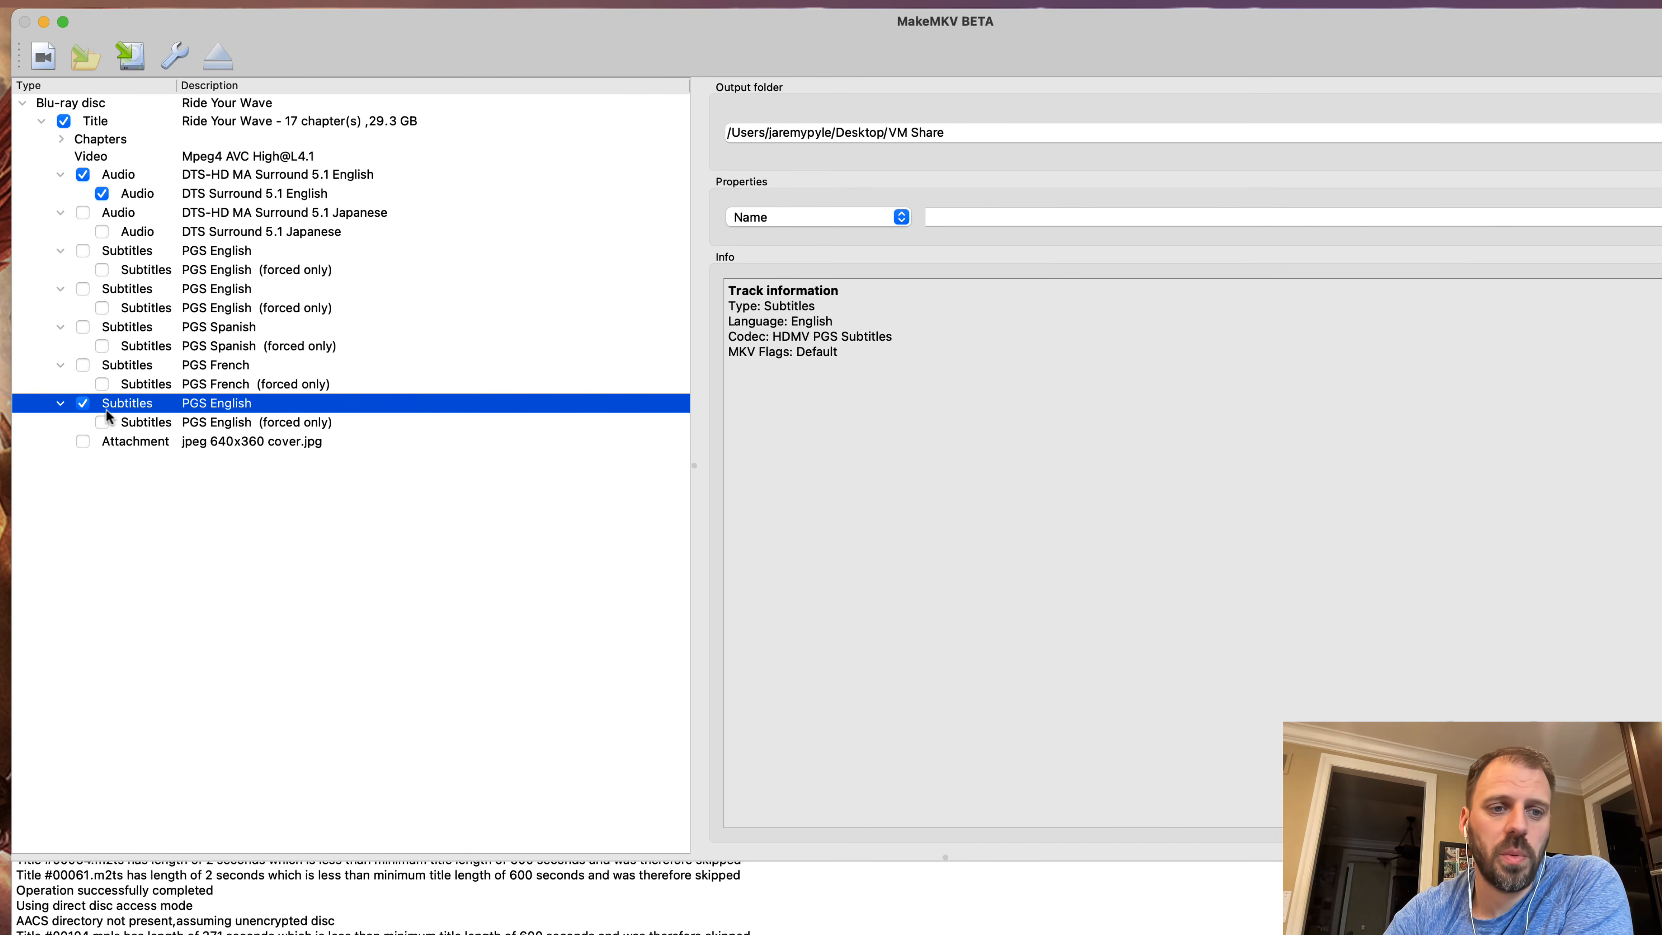
{"action": "left_click", "coordinate": [102, 420]}
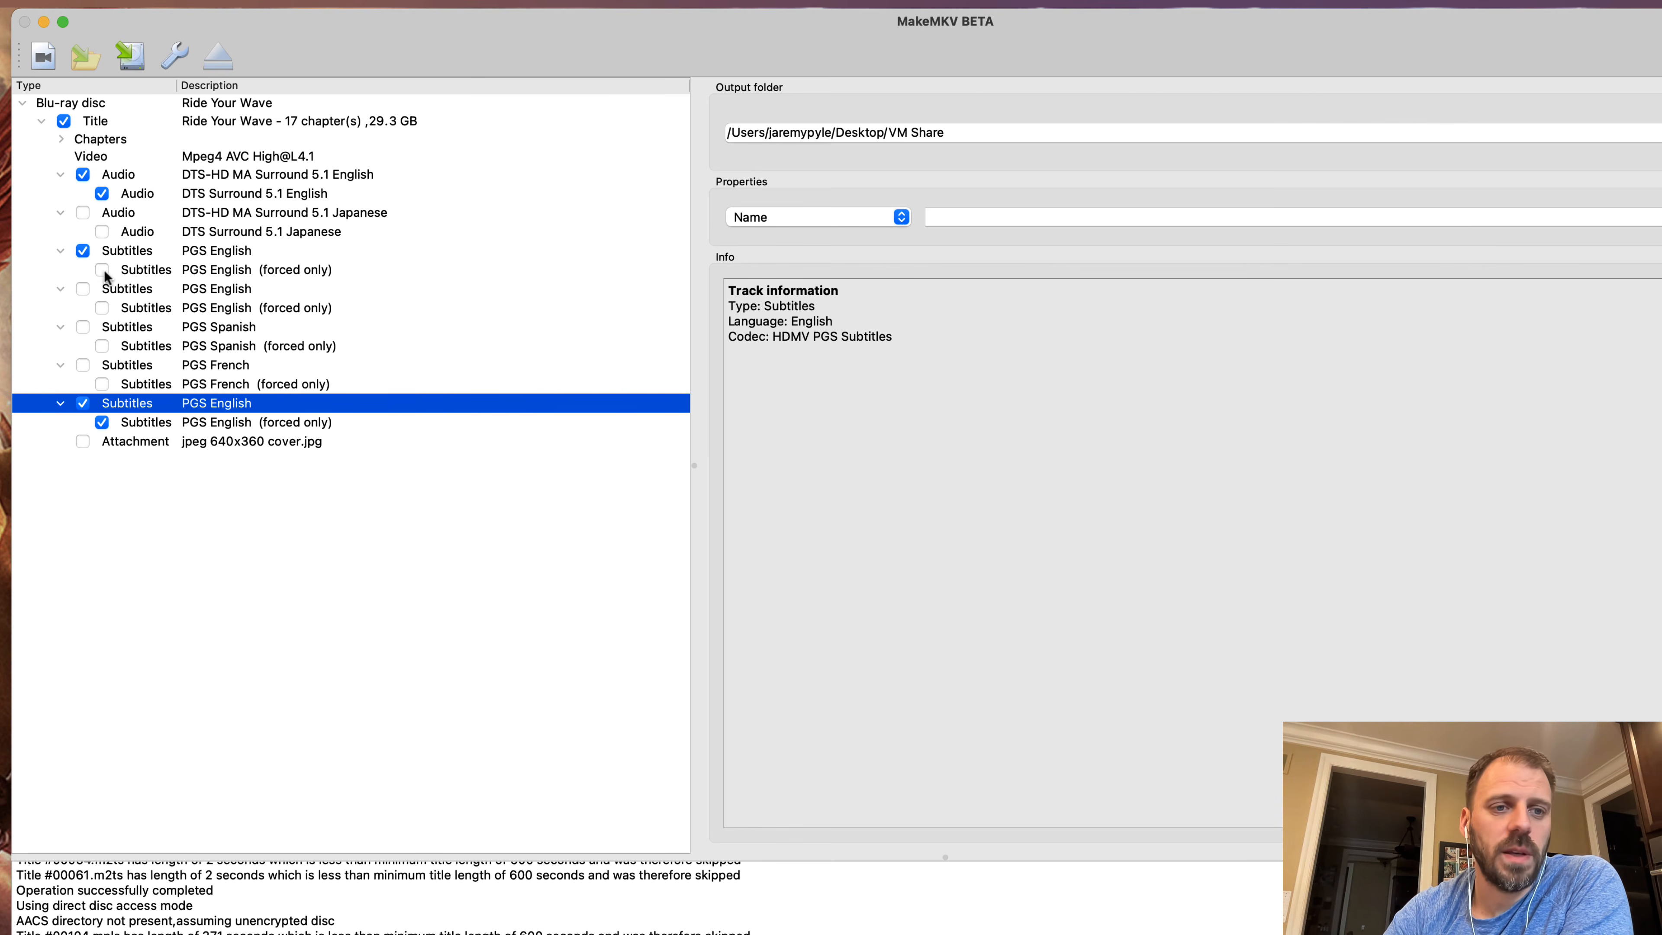
{"action": "left_click", "coordinate": [102, 308]}
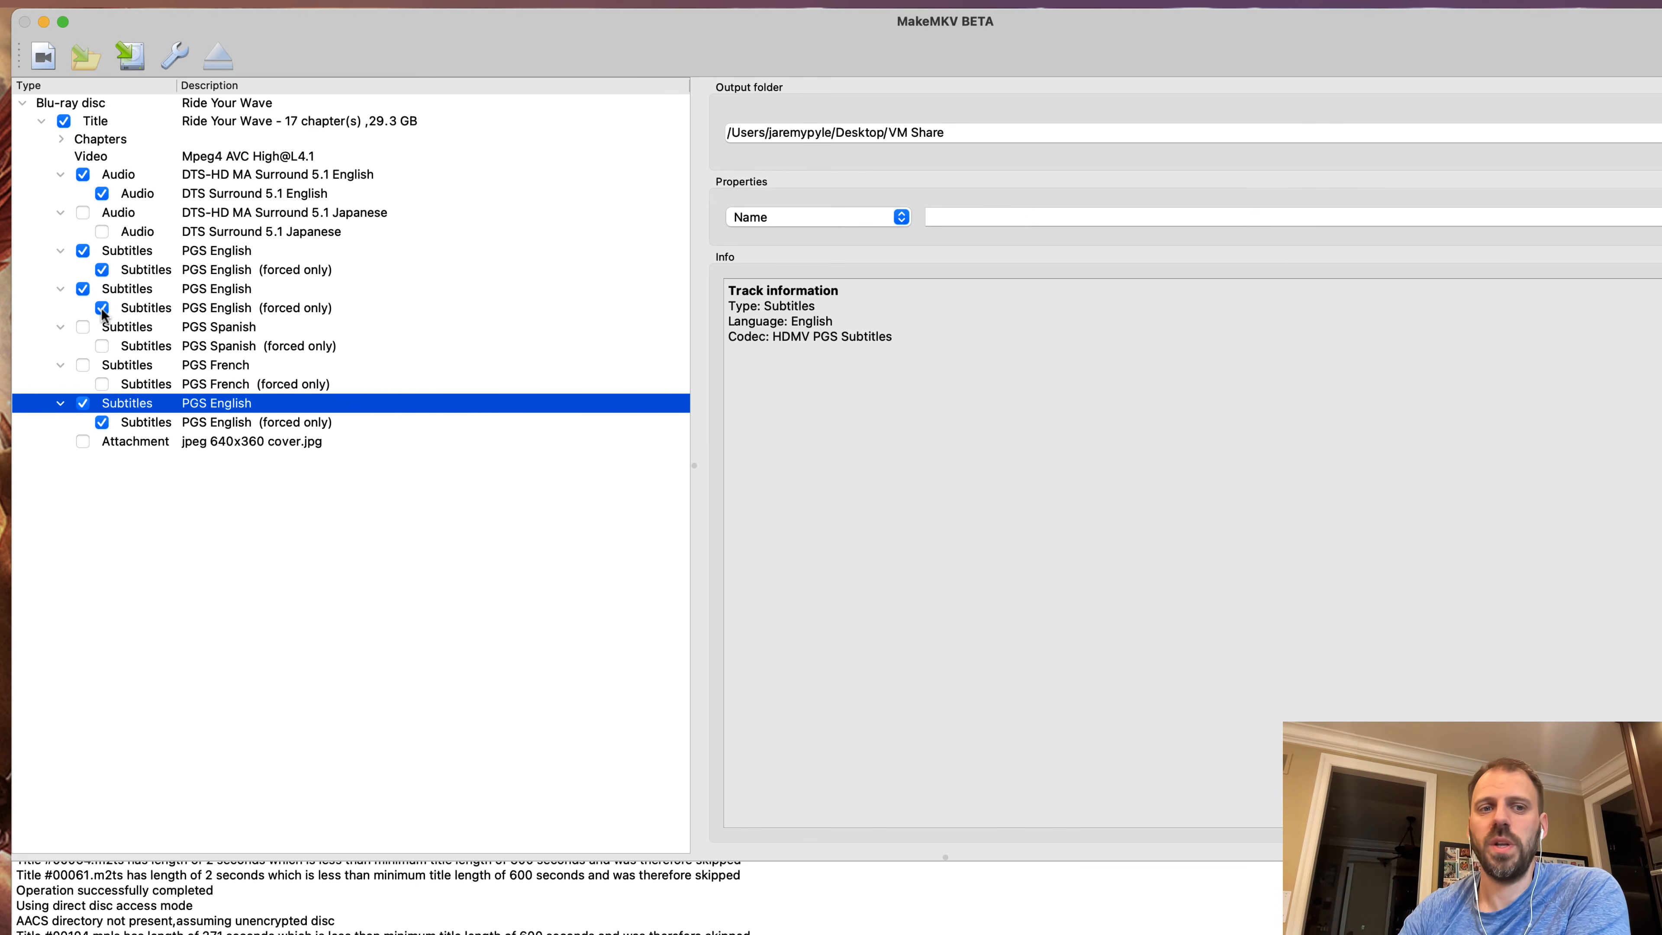
Exclude all English subtitles except the last PGS English forced-only track, and view that track's information
{"action": "left_click", "coordinate": [88, 283]}
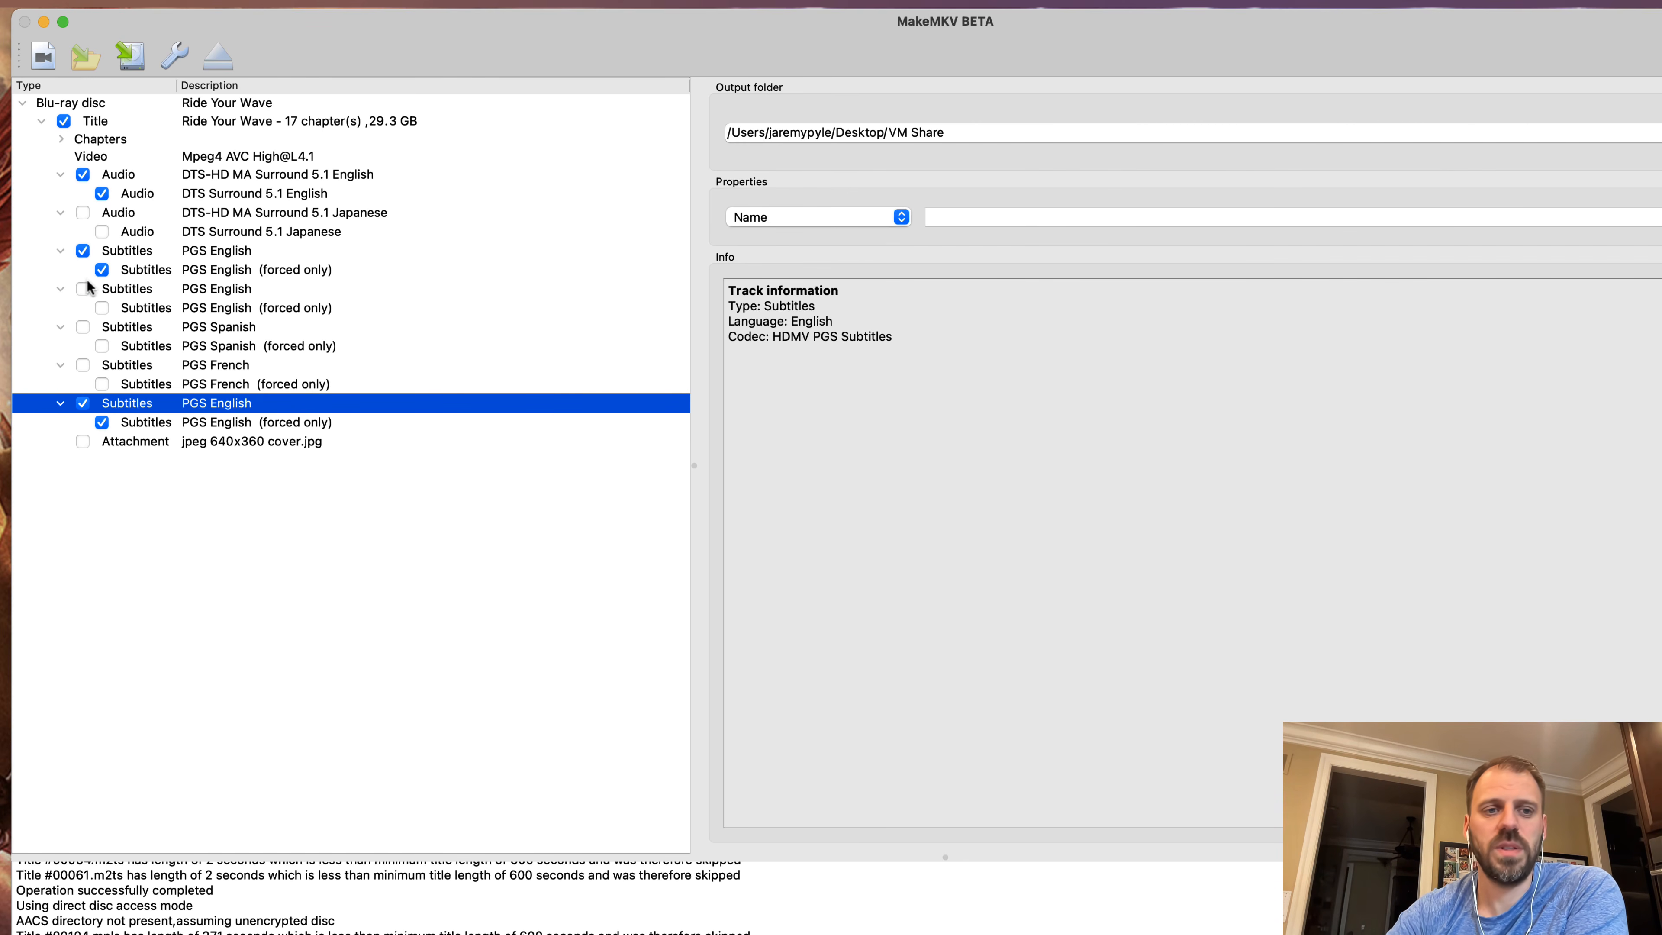
{"action": "left_click", "coordinate": [79, 251]}
{"action": "left_click", "coordinate": [83, 403]}
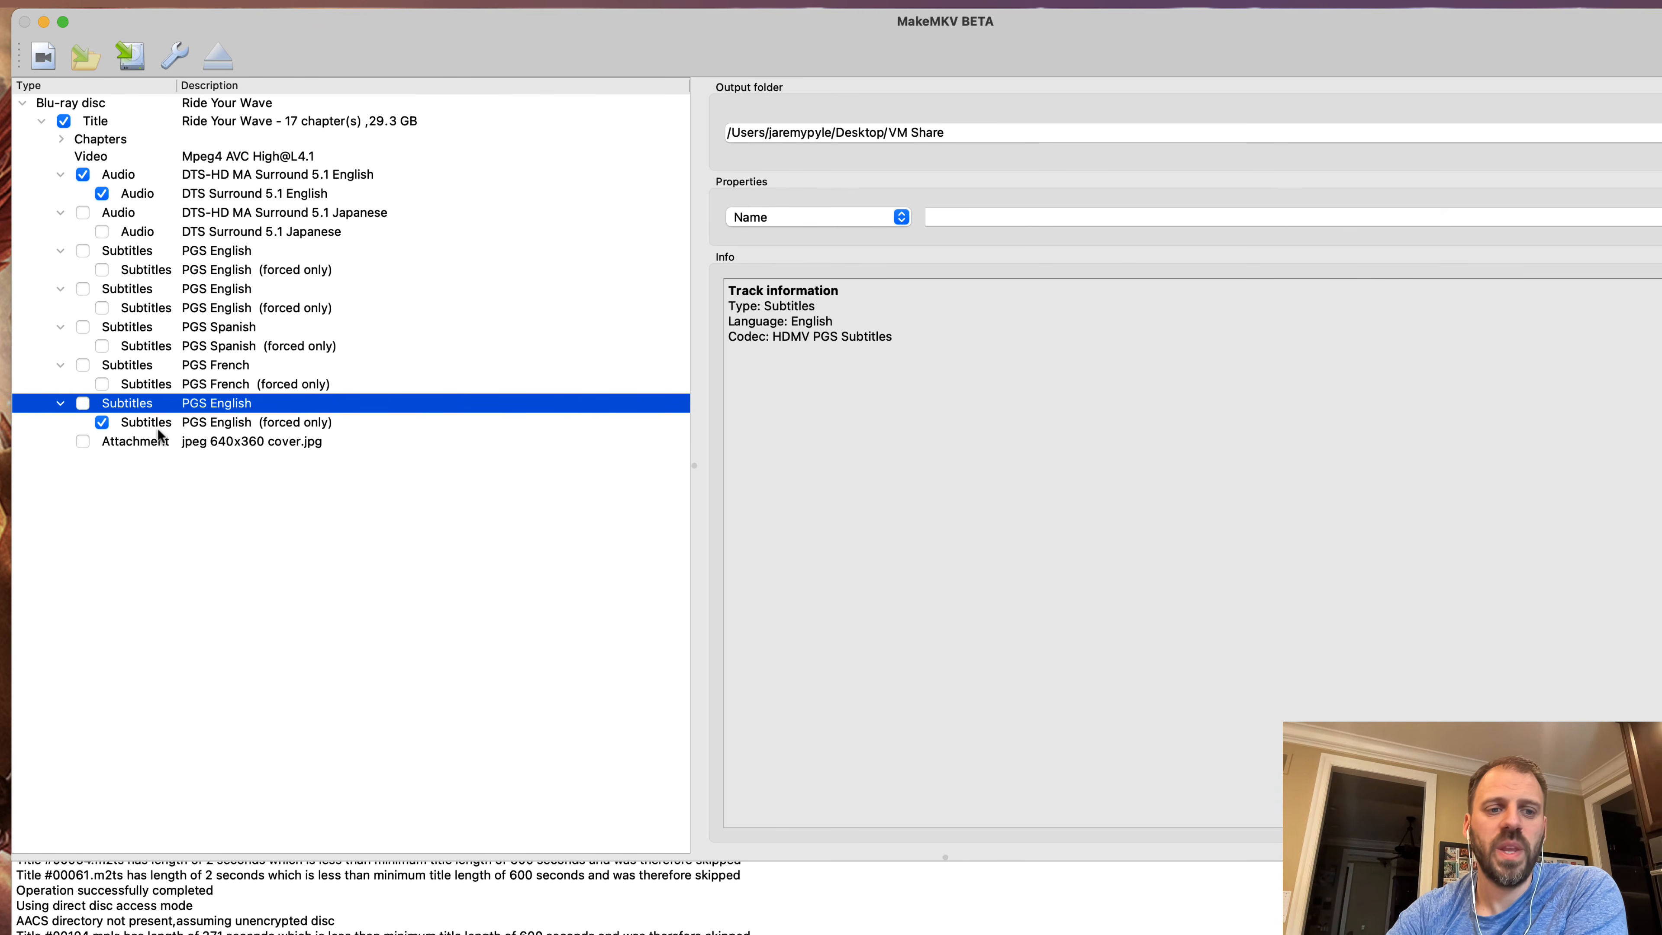
{"action": "left_click", "coordinate": [196, 421]}
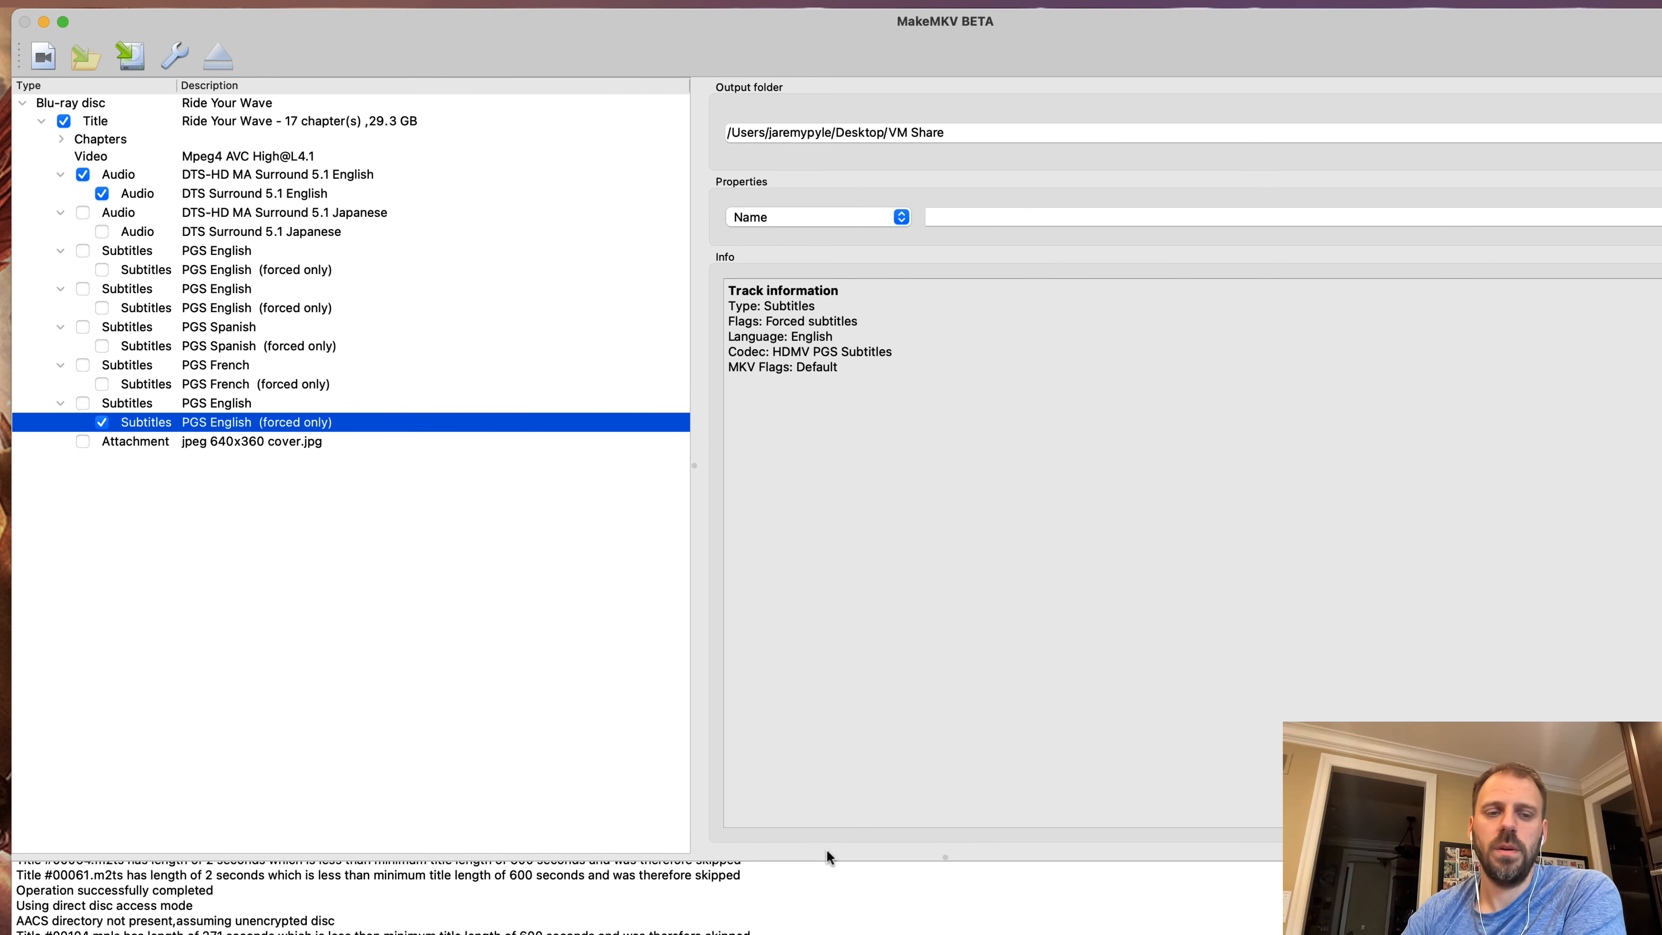